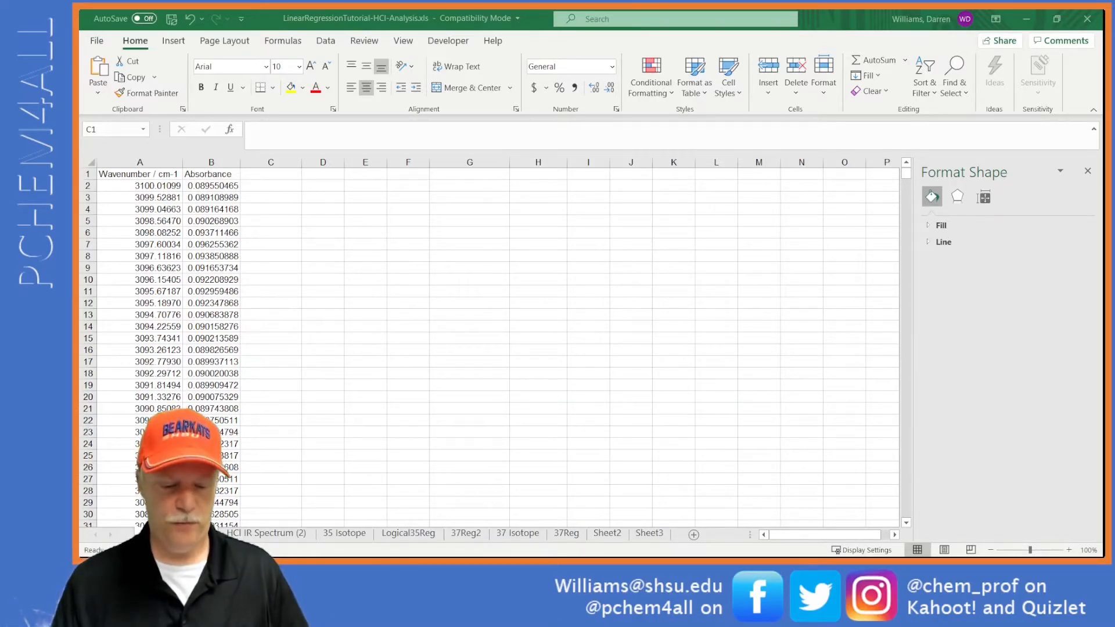
Step: Insert a scatter chart with lines and no markers from the Wavenumber and Absorbance data in A1:B1039
key(alt+Tab)
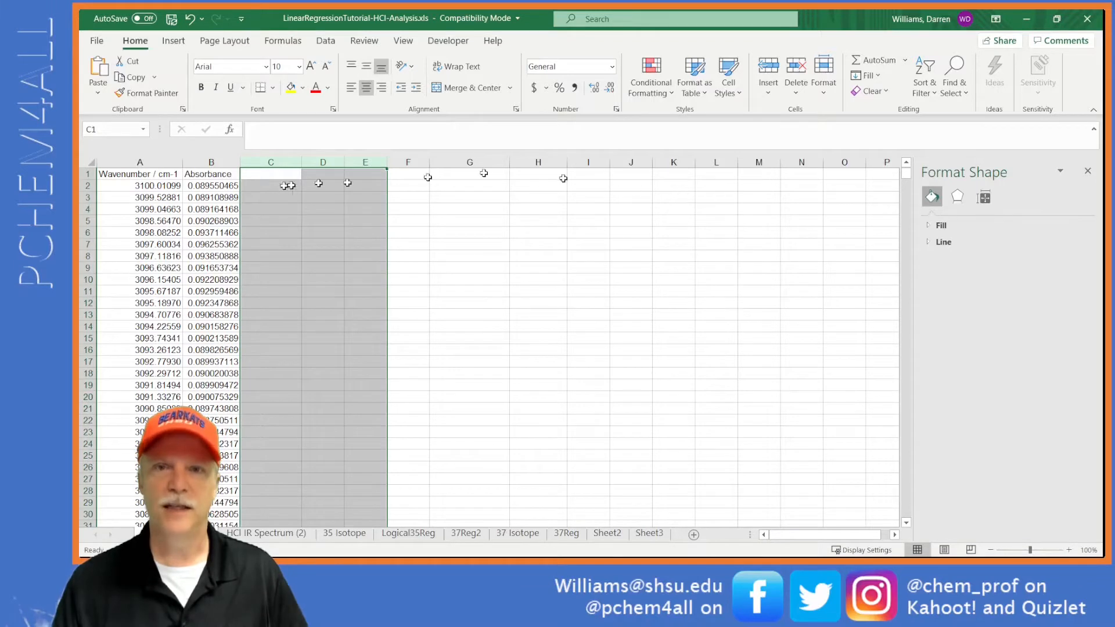
click(151, 196)
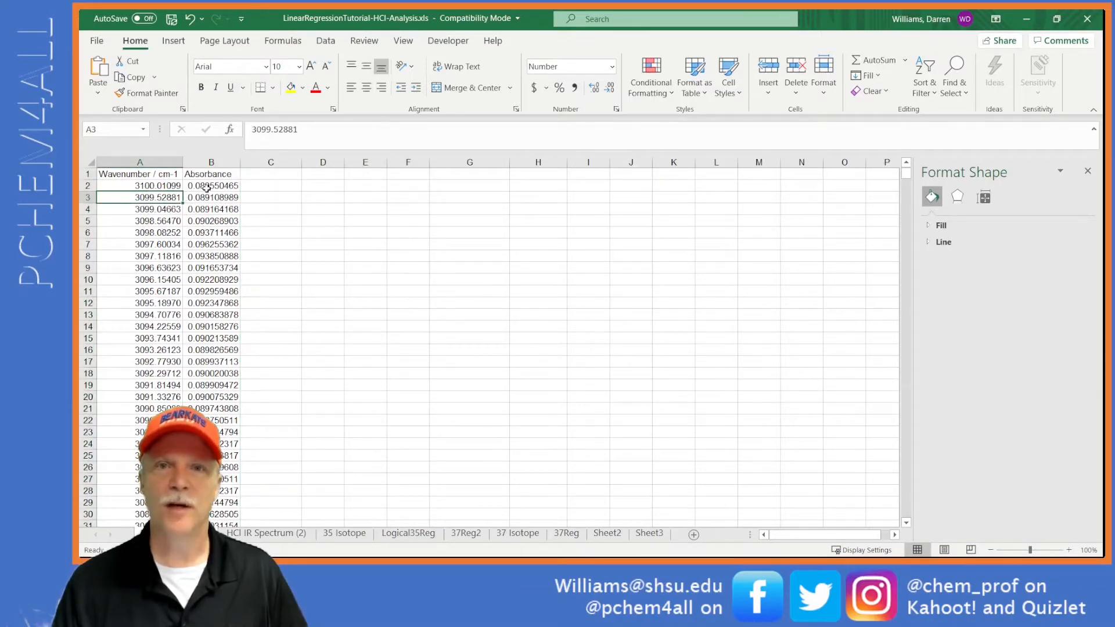
click(157, 174)
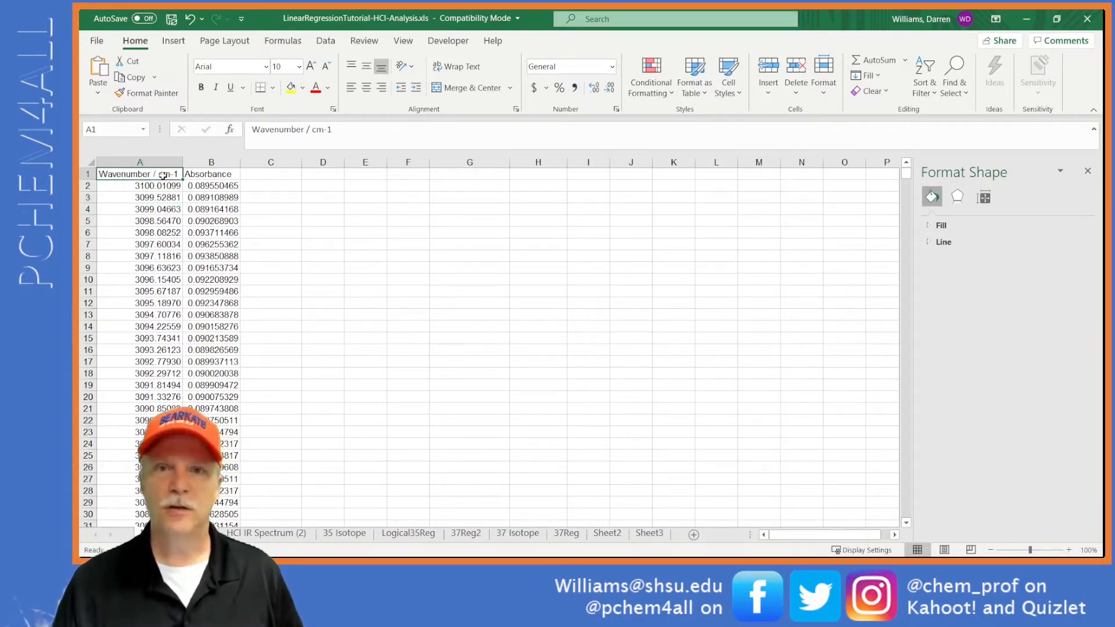
key(shift+Right)
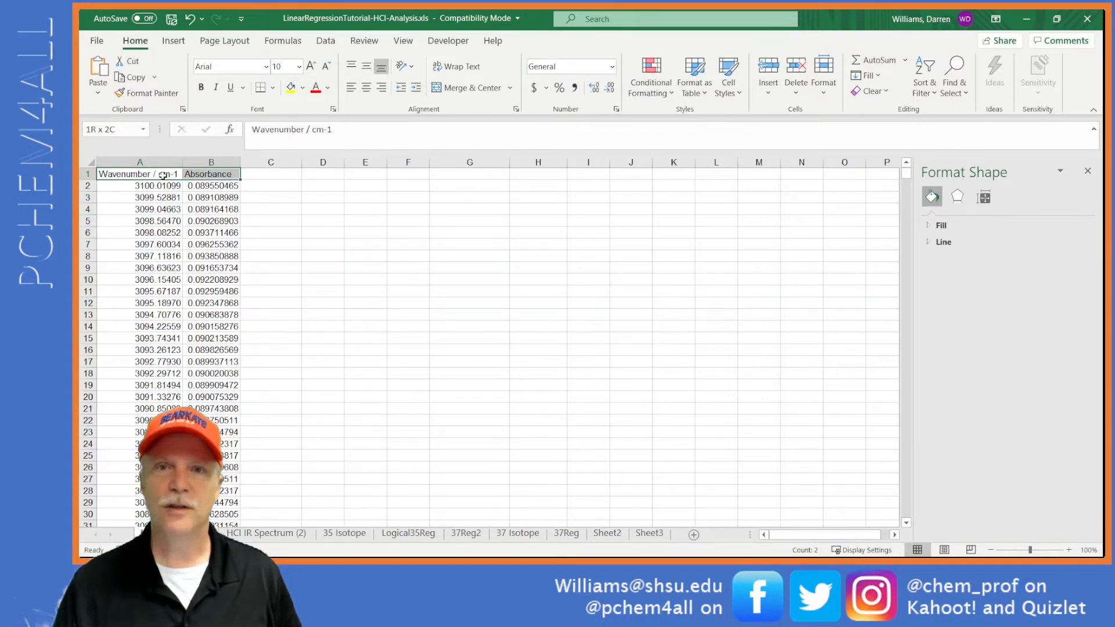
key(ctrl+shift+Down)
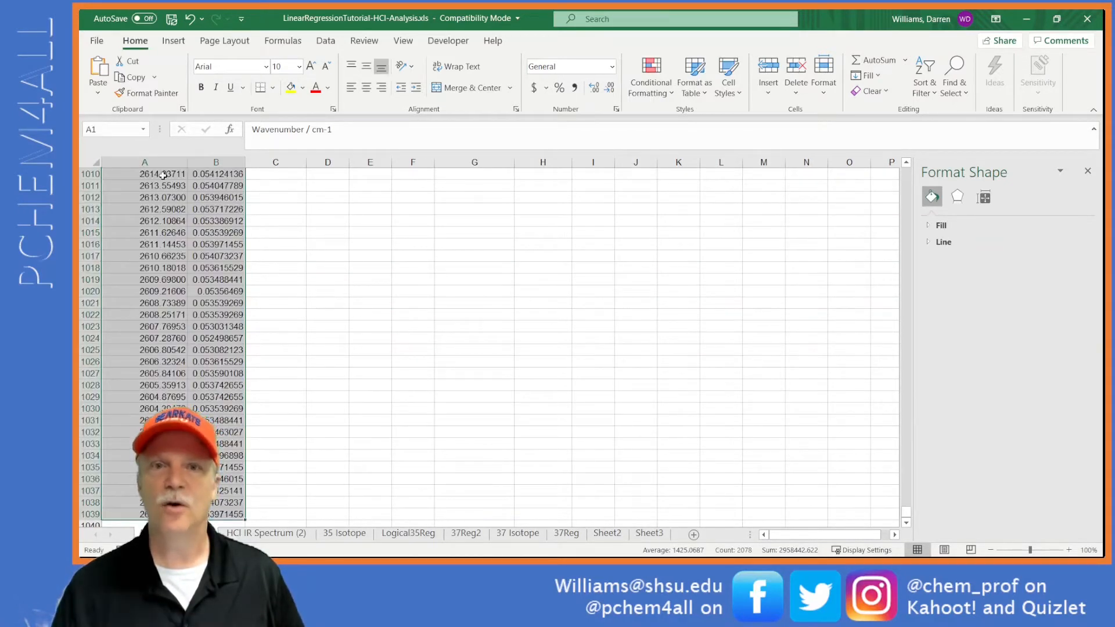
click(178, 41)
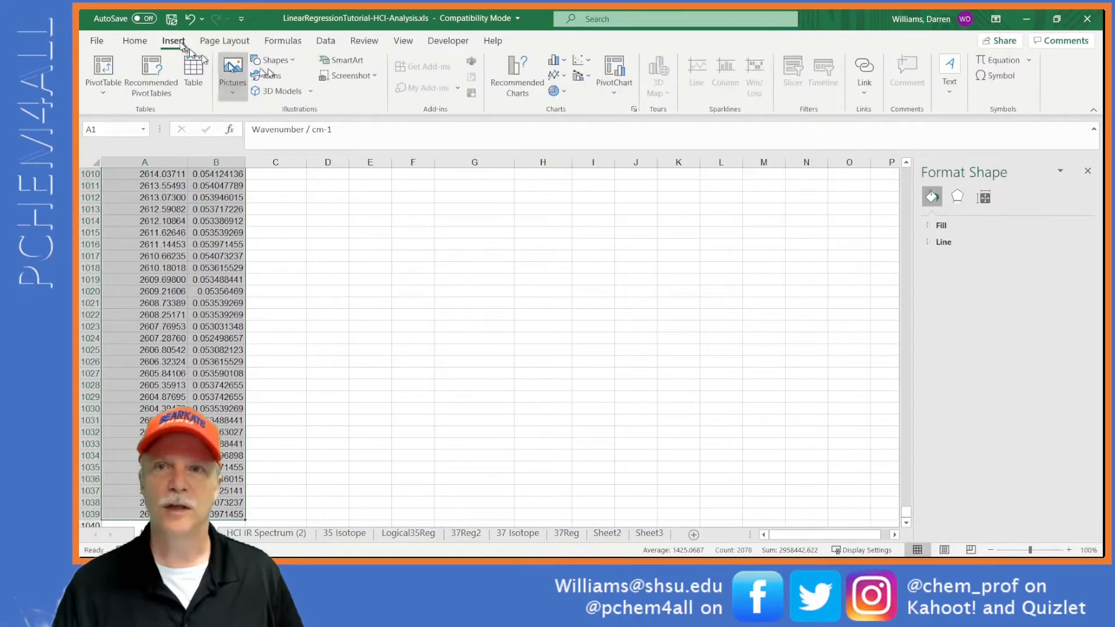
click(591, 62)
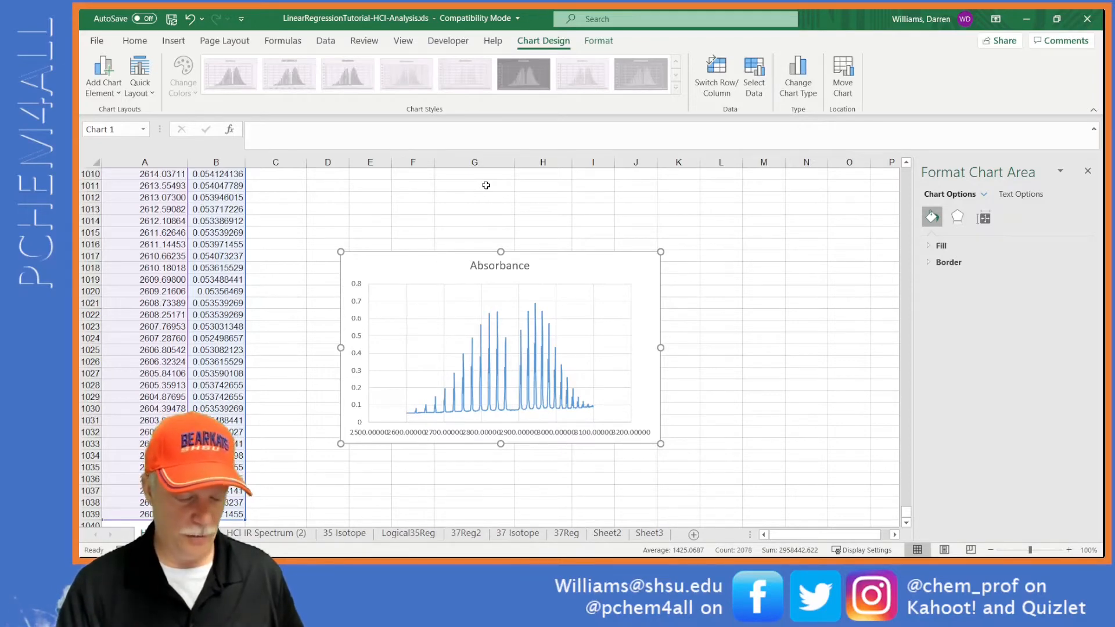
Step: Move the Absorbance chart to the start of the sheet, placing it beside the data over about columns D to I
key(ctrl+Home)
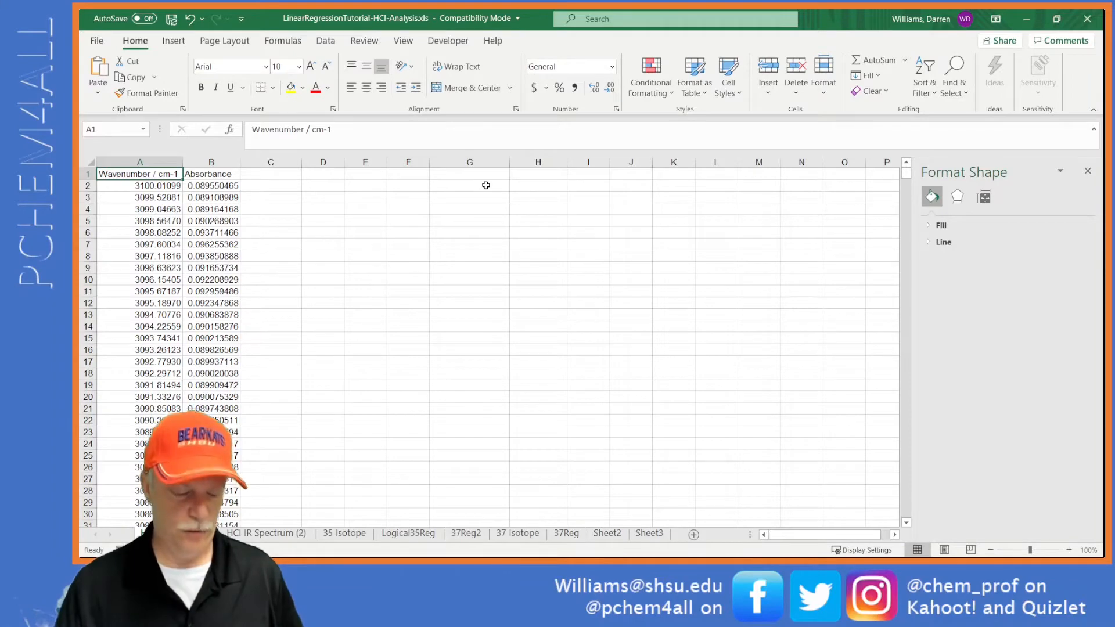
key(ctrl+v)
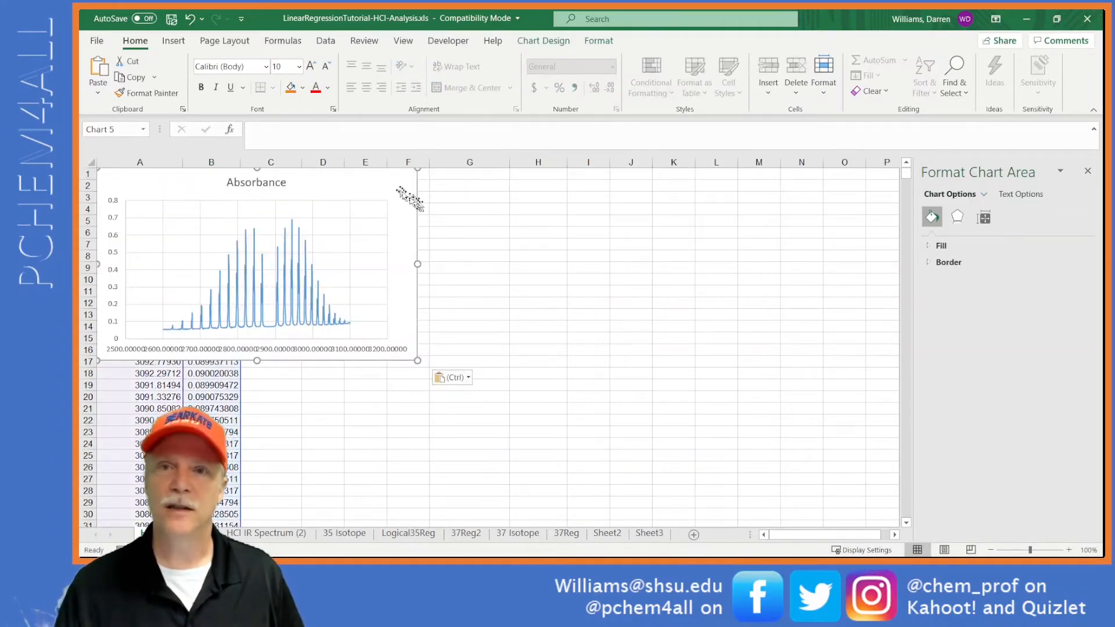
drag(404, 189, 602, 195)
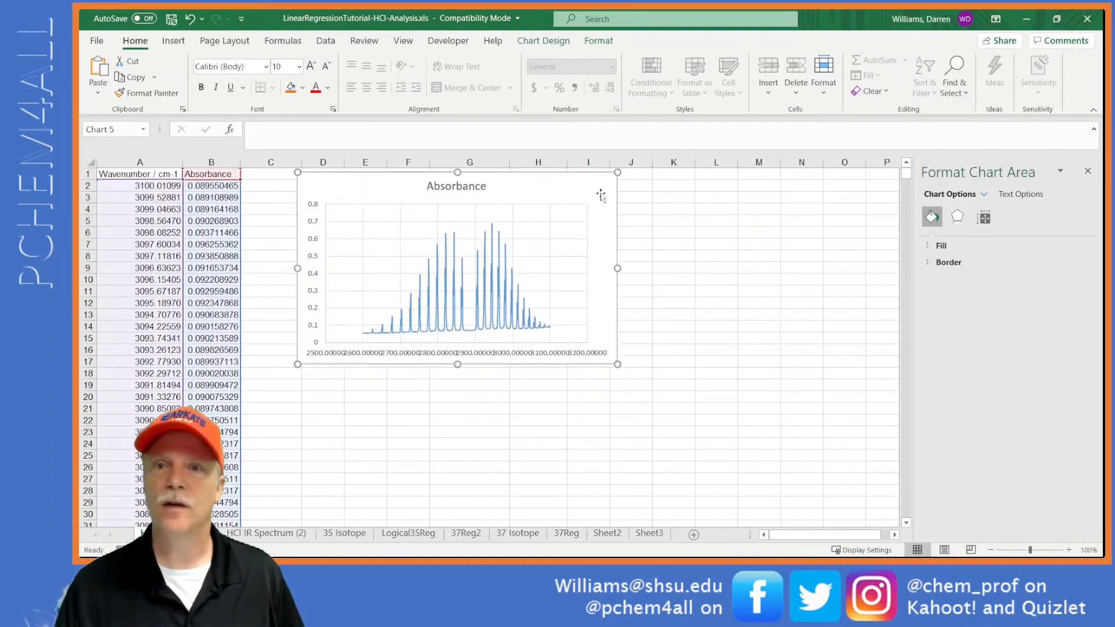
Step: Format the horizontal axis numbers with 0 decimal places and show the axis values in reverse order
click(581, 354)
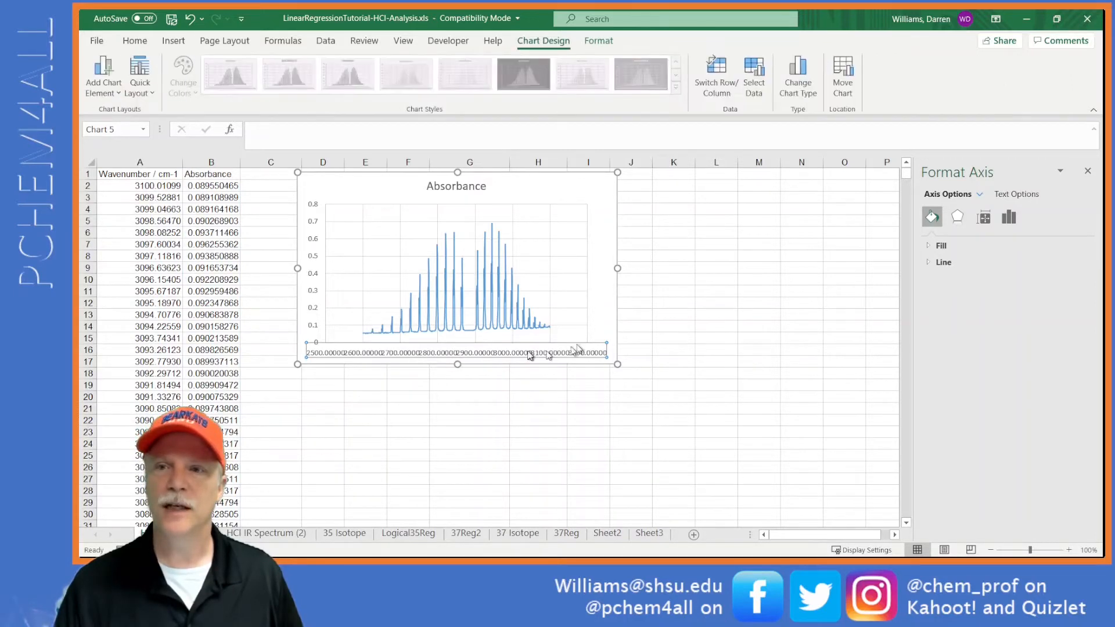
click(1010, 218)
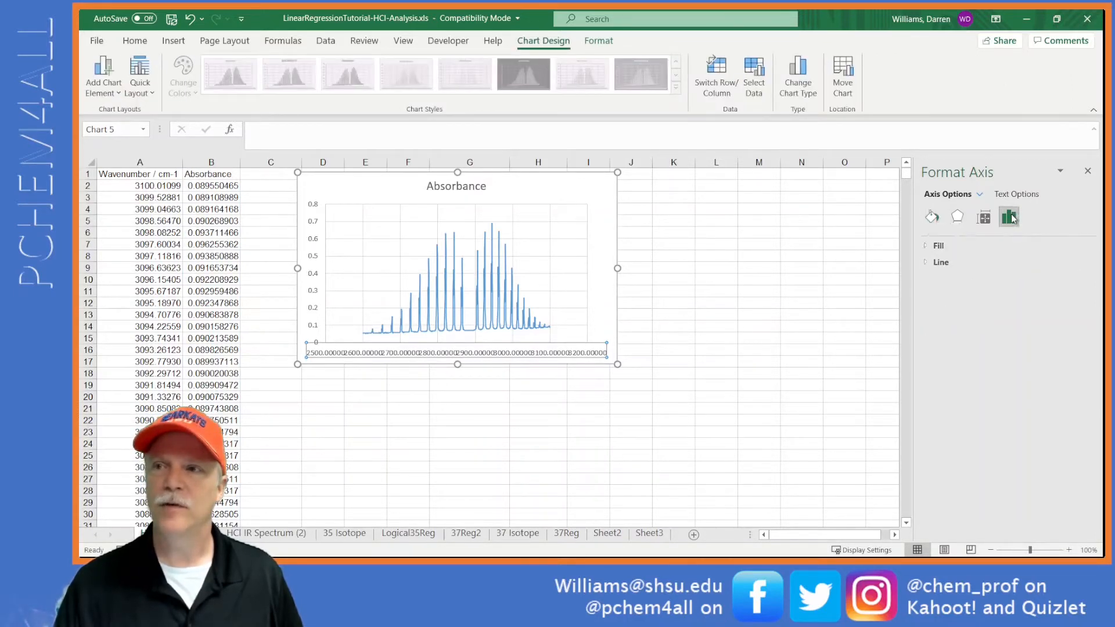
click(968, 246)
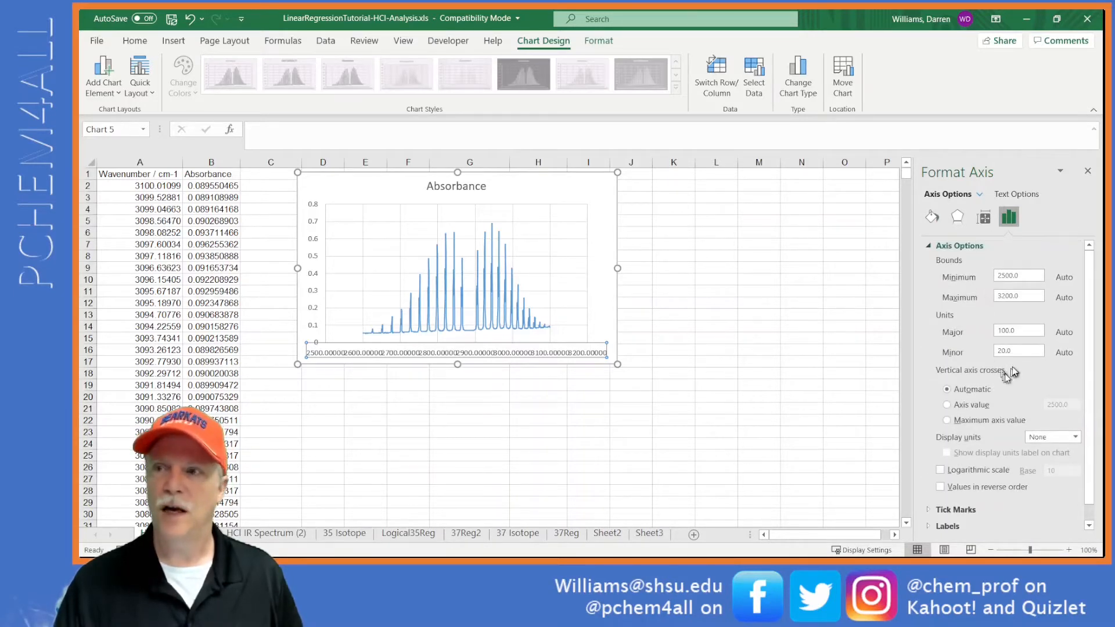
scroll(1012, 379, down, 1)
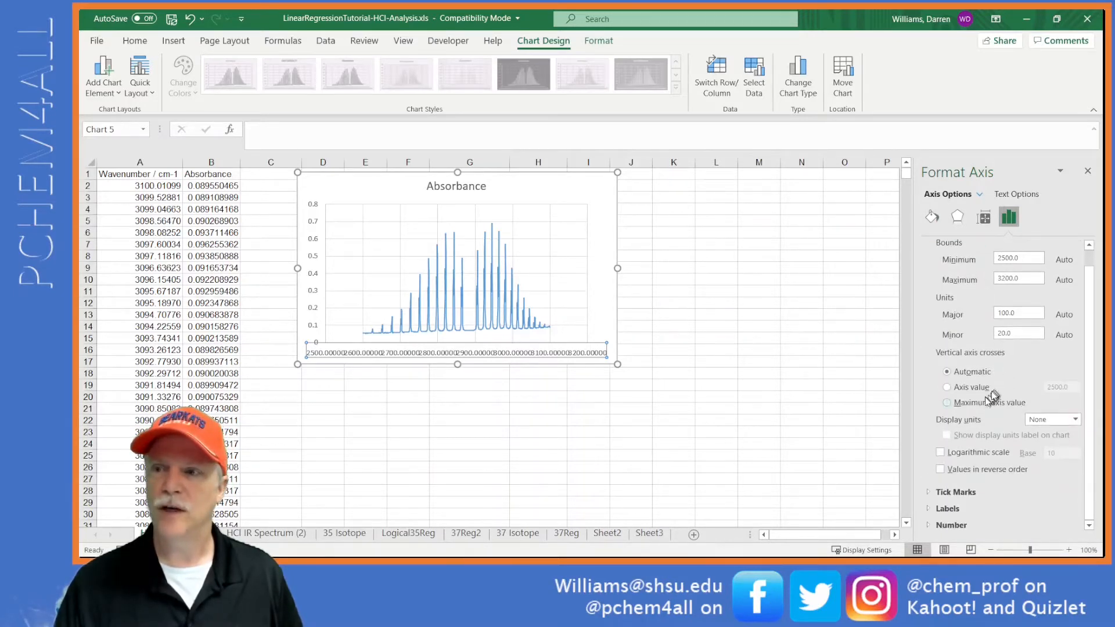
click(928, 525)
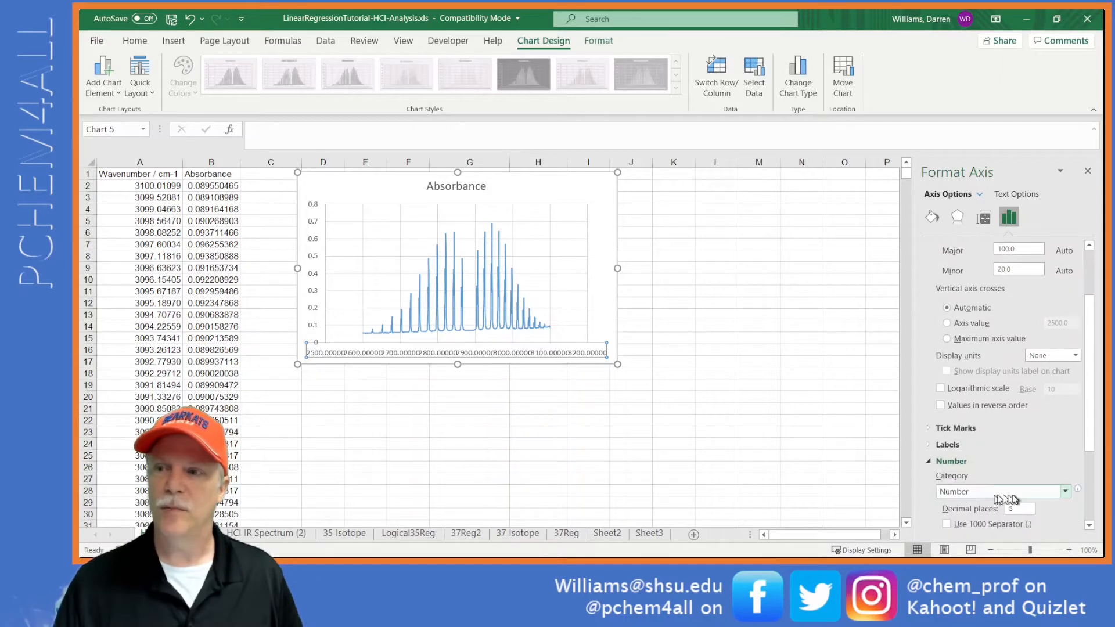
double_click(1020, 509)
text(0)
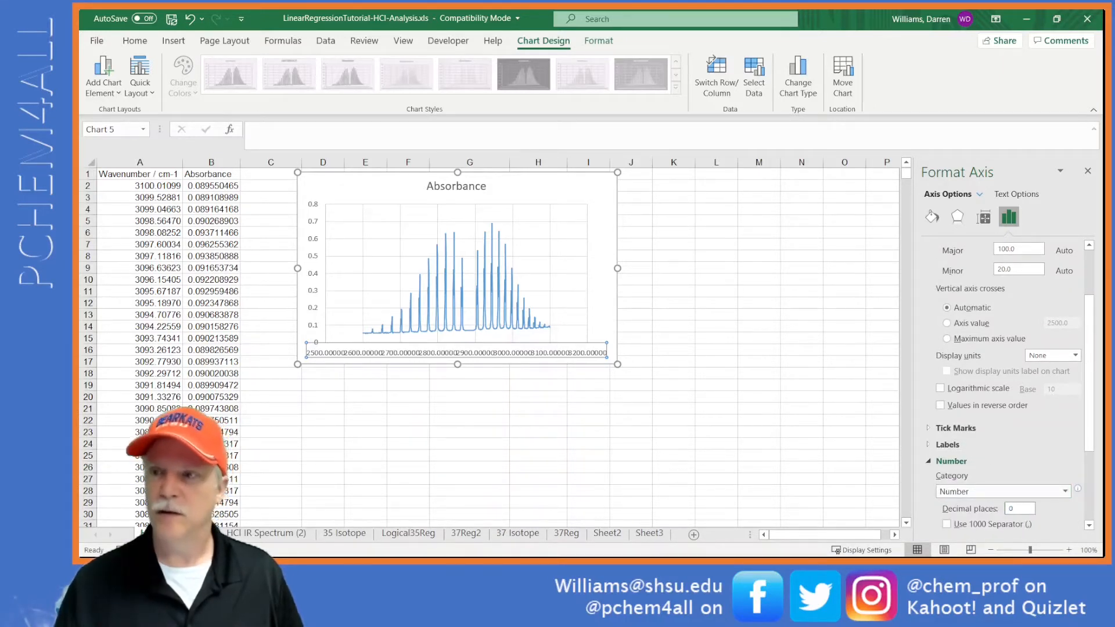
key(Return)
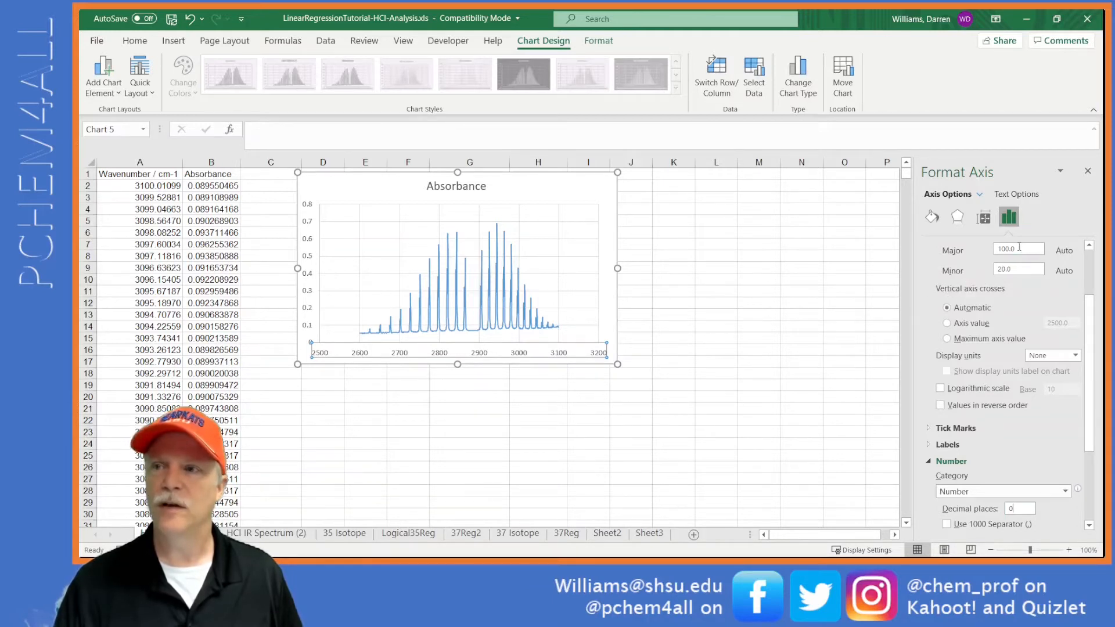
click(941, 407)
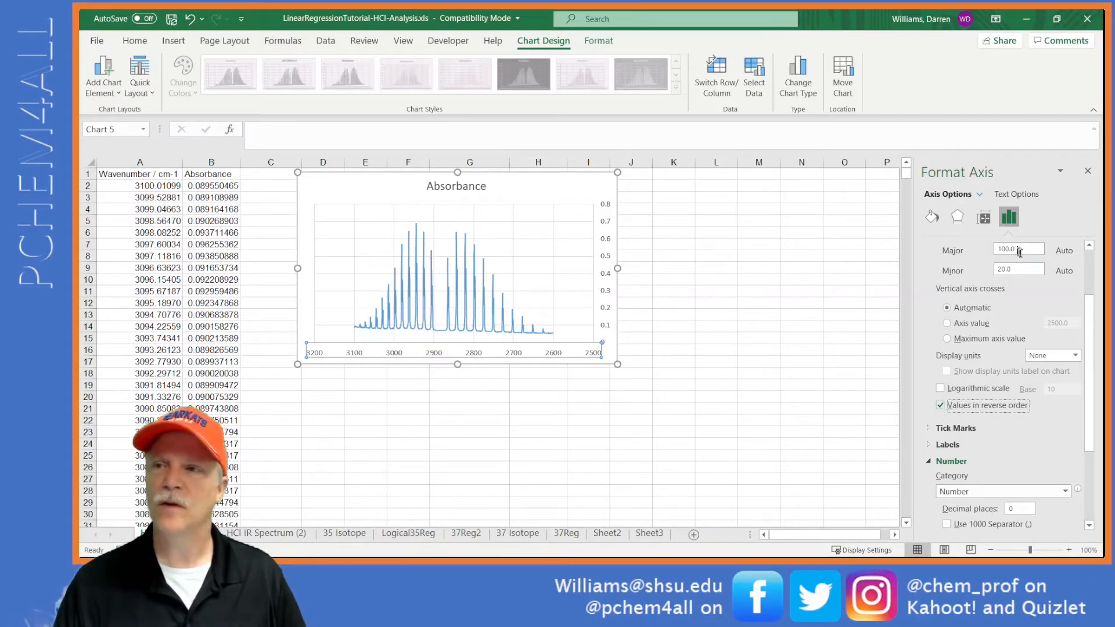
Step: Set the horizontal axis bounds to a minimum of 2600 and a maximum of 3100
drag(1019, 249, 991, 251)
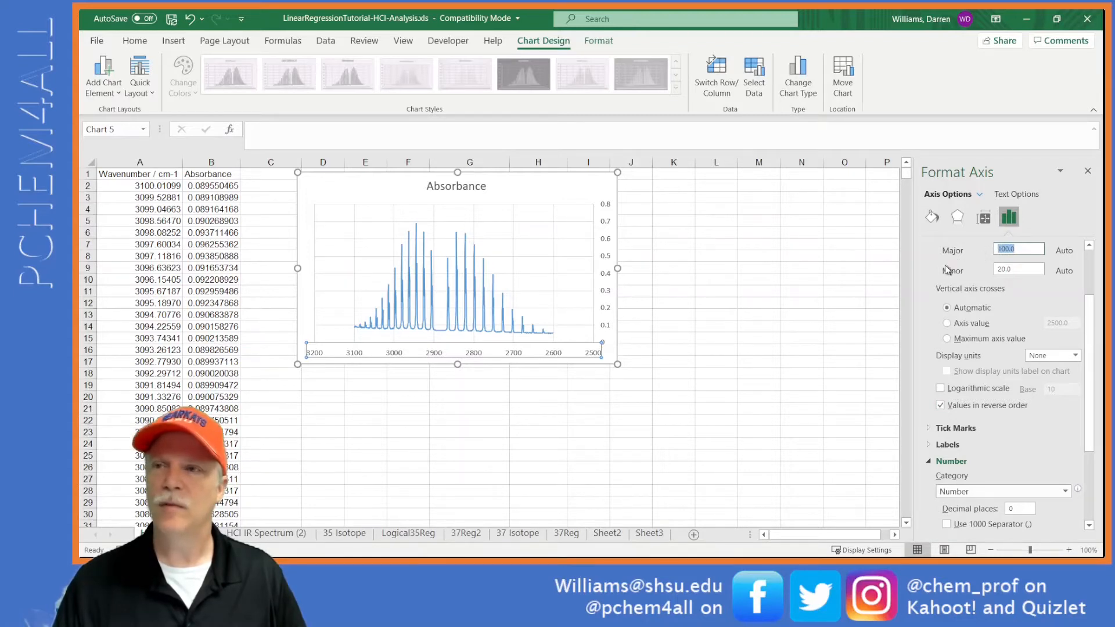
scroll(988, 293, up, 2)
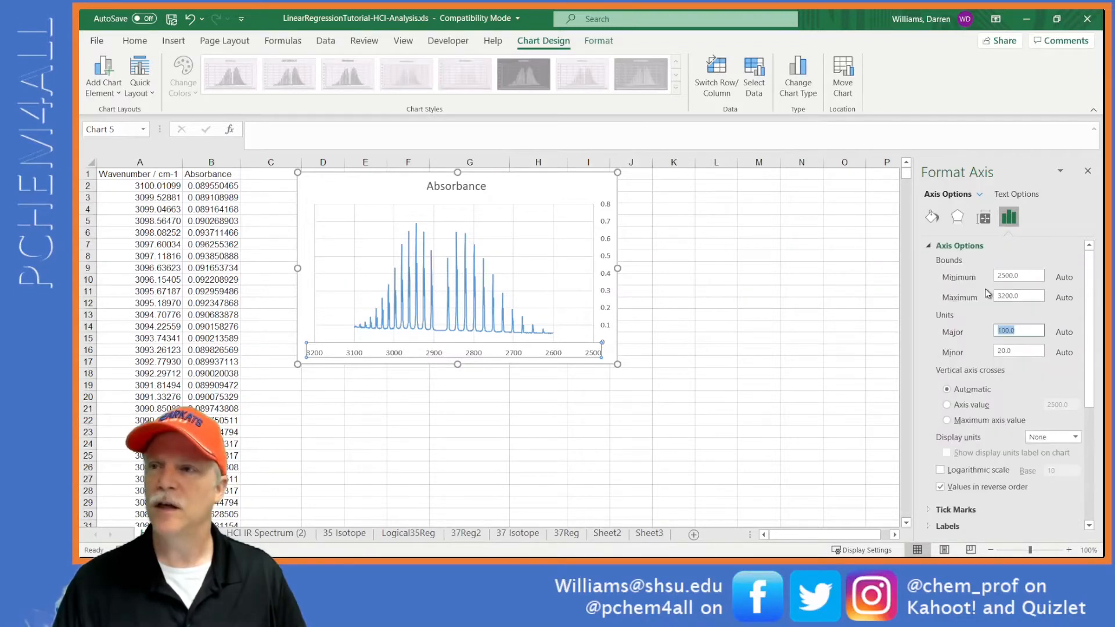
click(1013, 278)
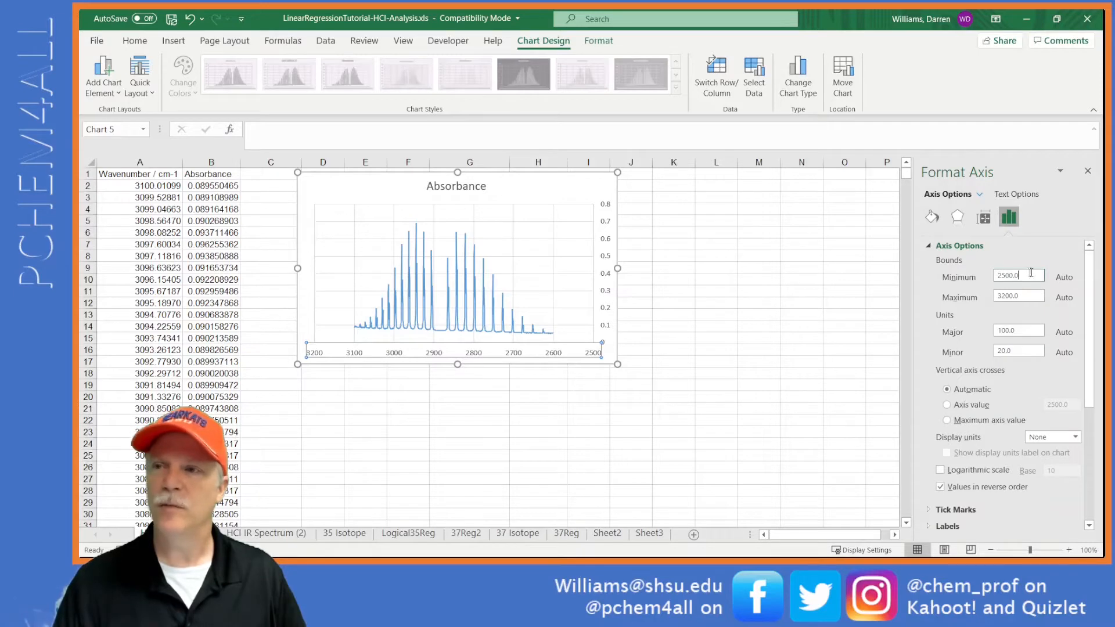
drag(1031, 274, 980, 276)
text(2)
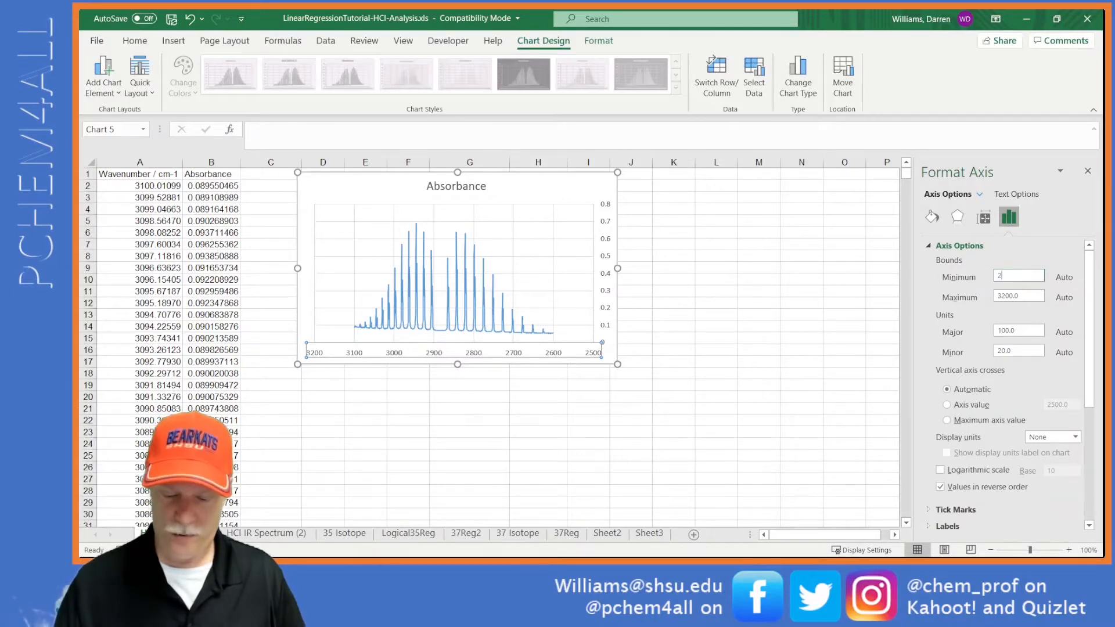
text(600)
key(Return)
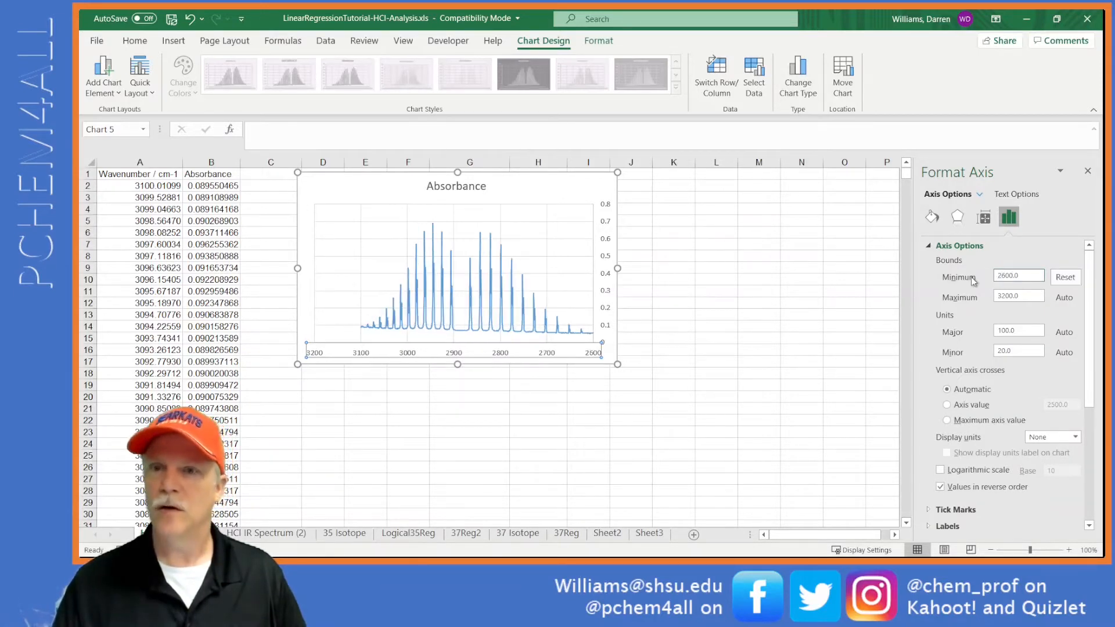
drag(1031, 297, 977, 288)
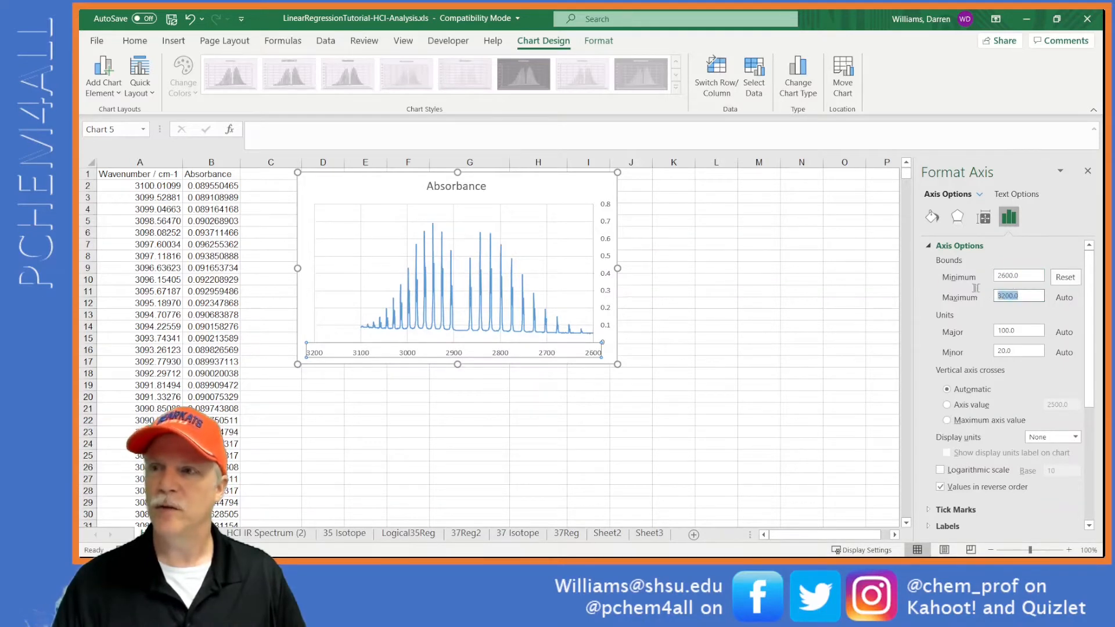
text(3100)
key(Return)
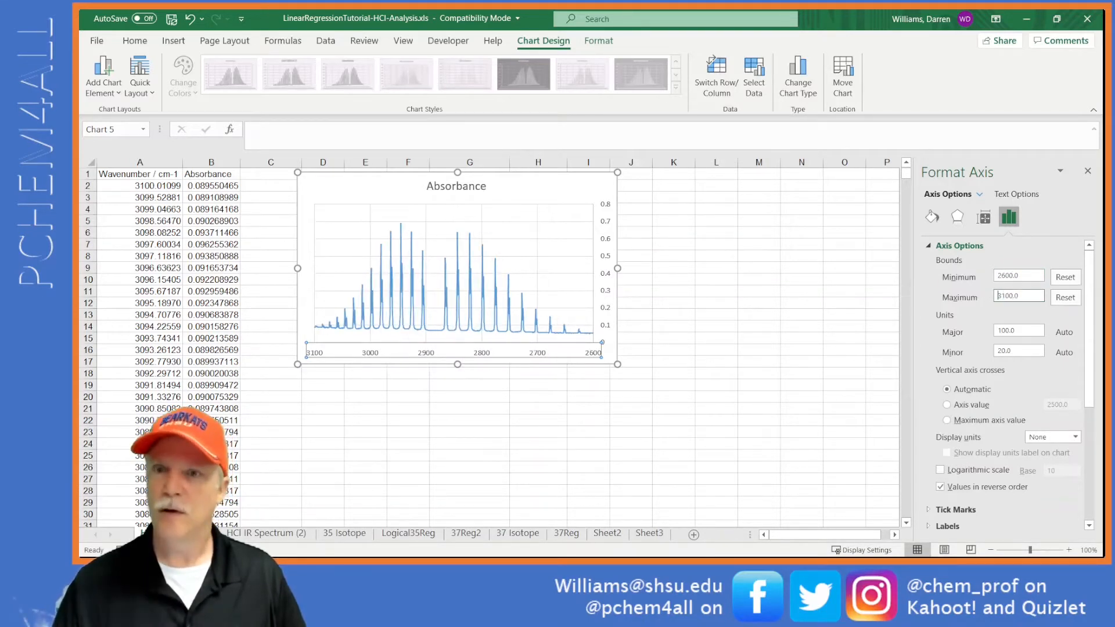
Step: Format the Absorbance data series as a solid line with a width of 0.5 pt
click(449, 323)
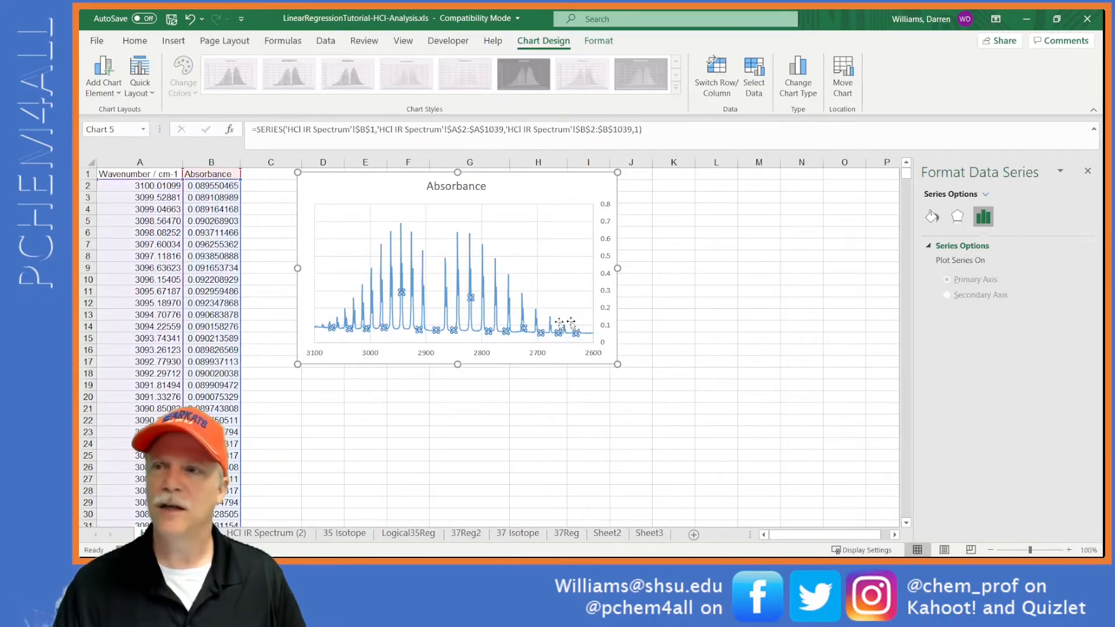
click(933, 218)
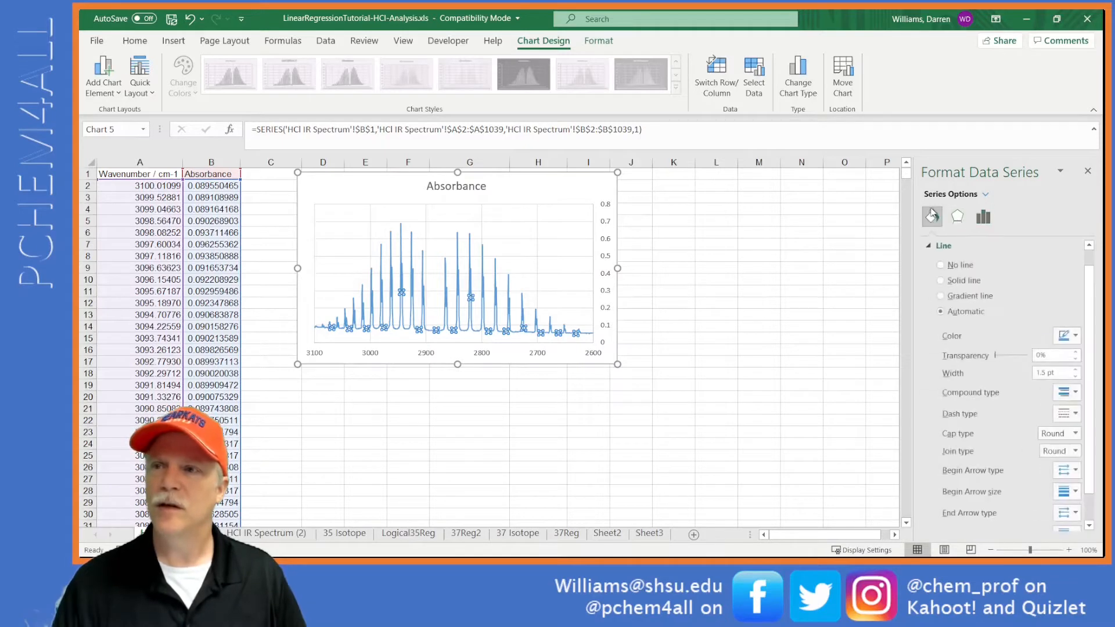
click(941, 265)
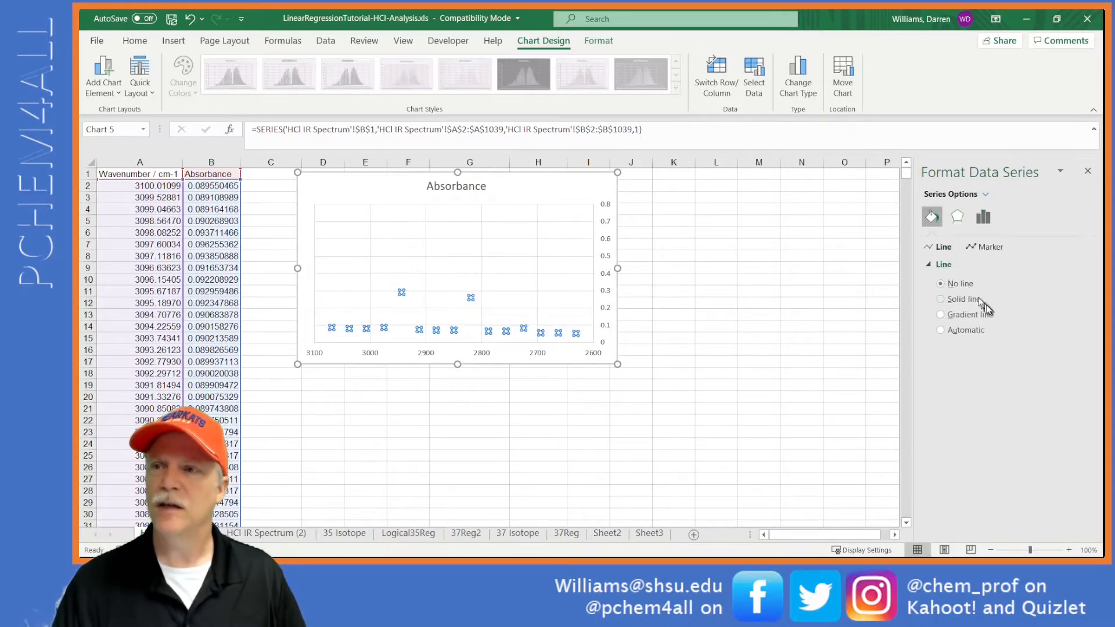
click(941, 299)
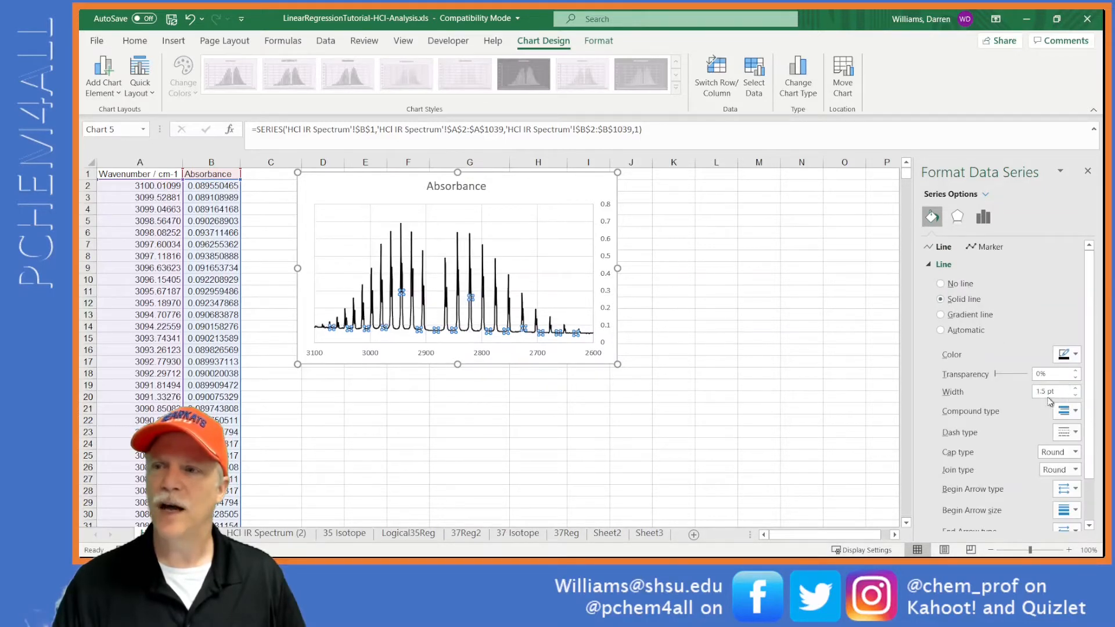
click(1076, 395)
click(1076, 395)
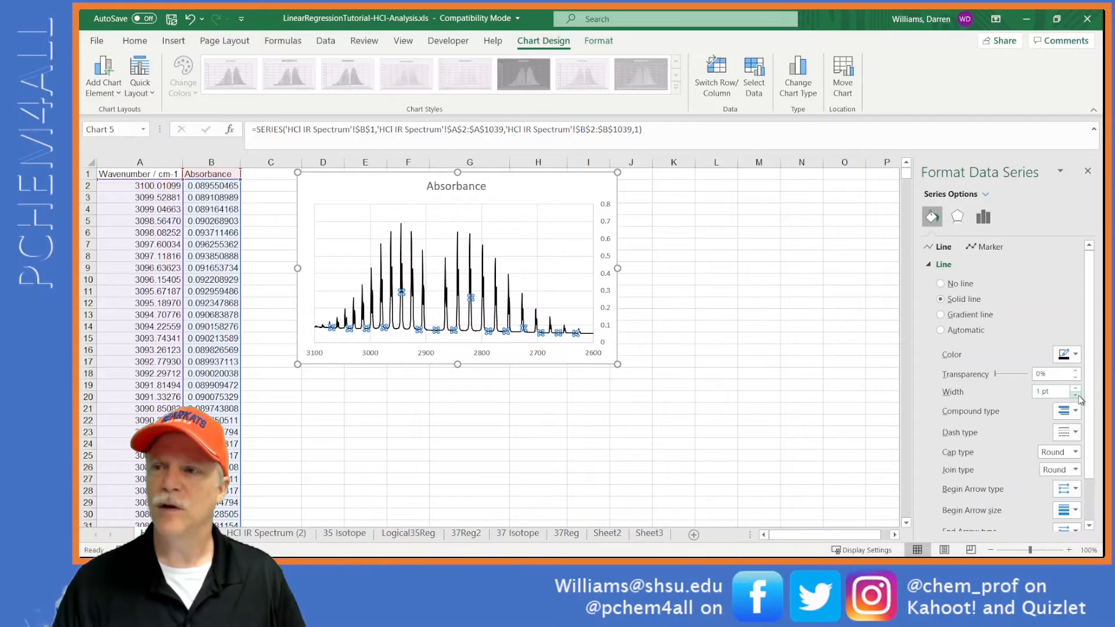
click(1075, 395)
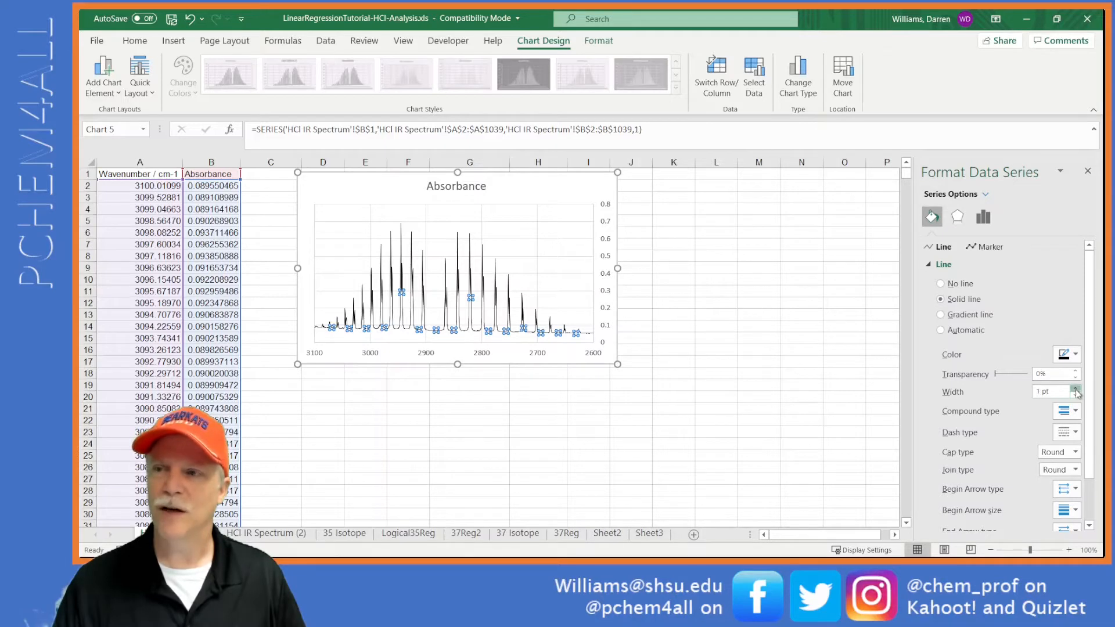
click(1076, 396)
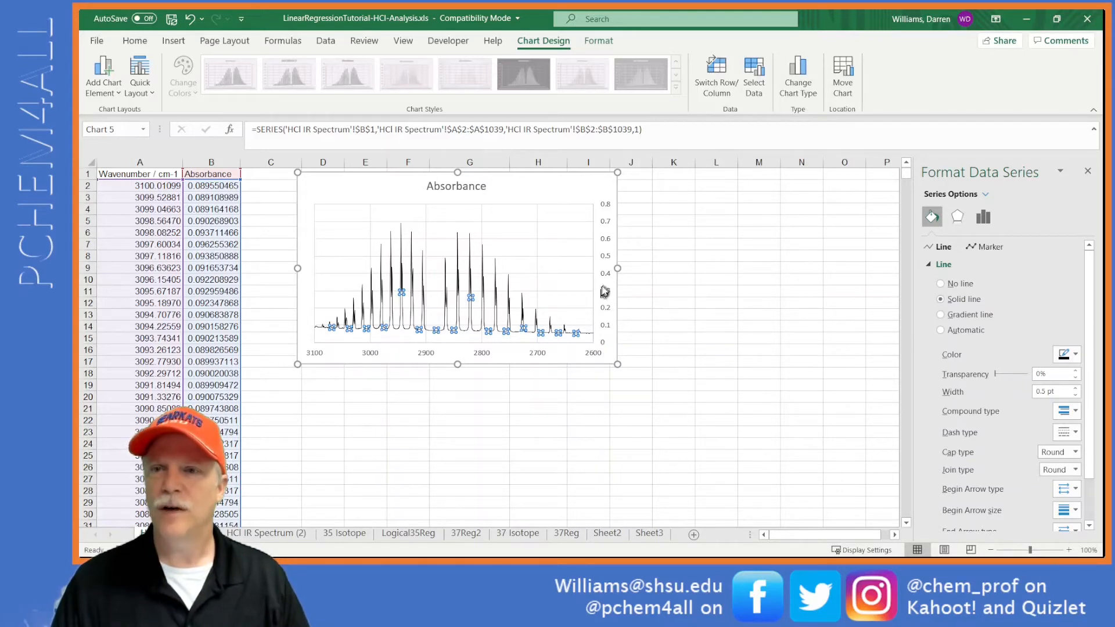
Step: Make the vertical axis cross the horizontal axis at the maximum axis value
click(599, 355)
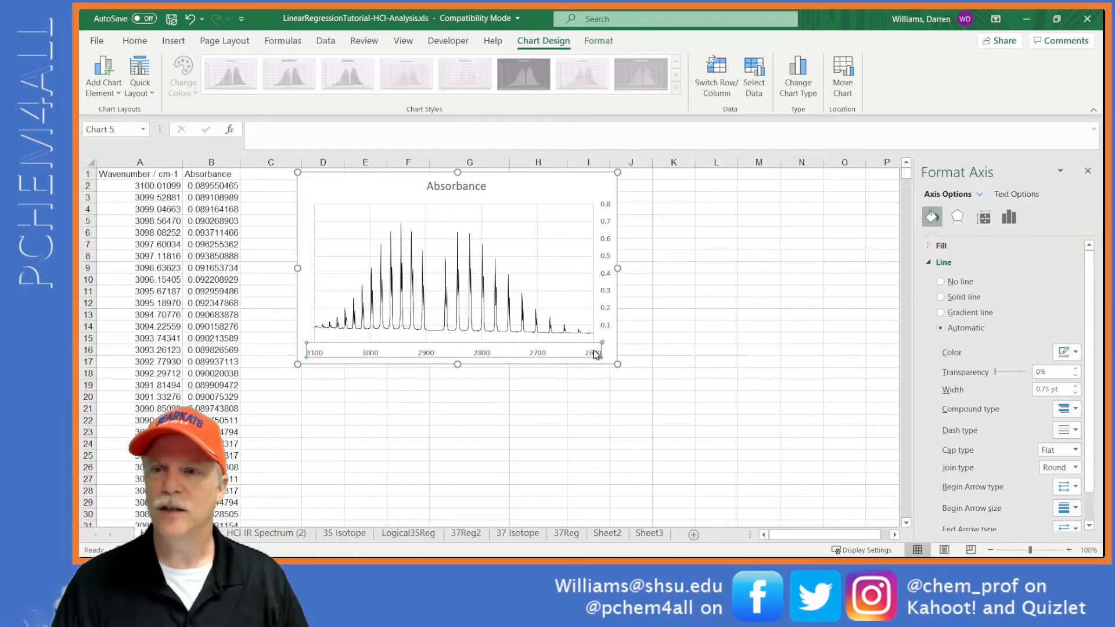
click(1009, 217)
scroll(990, 340, down, 1)
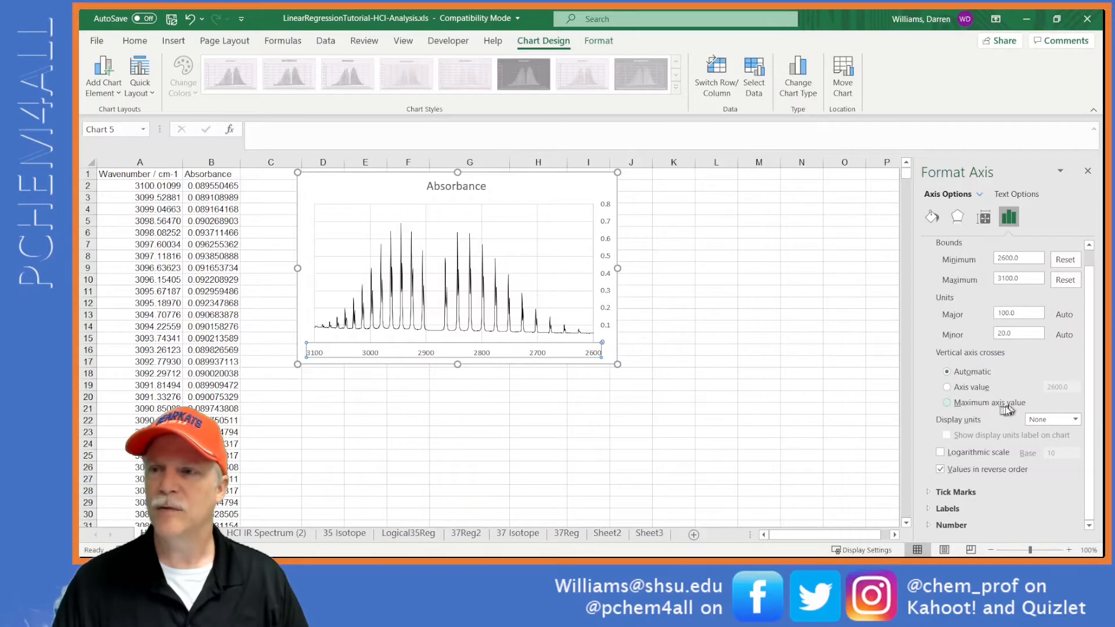
click(948, 403)
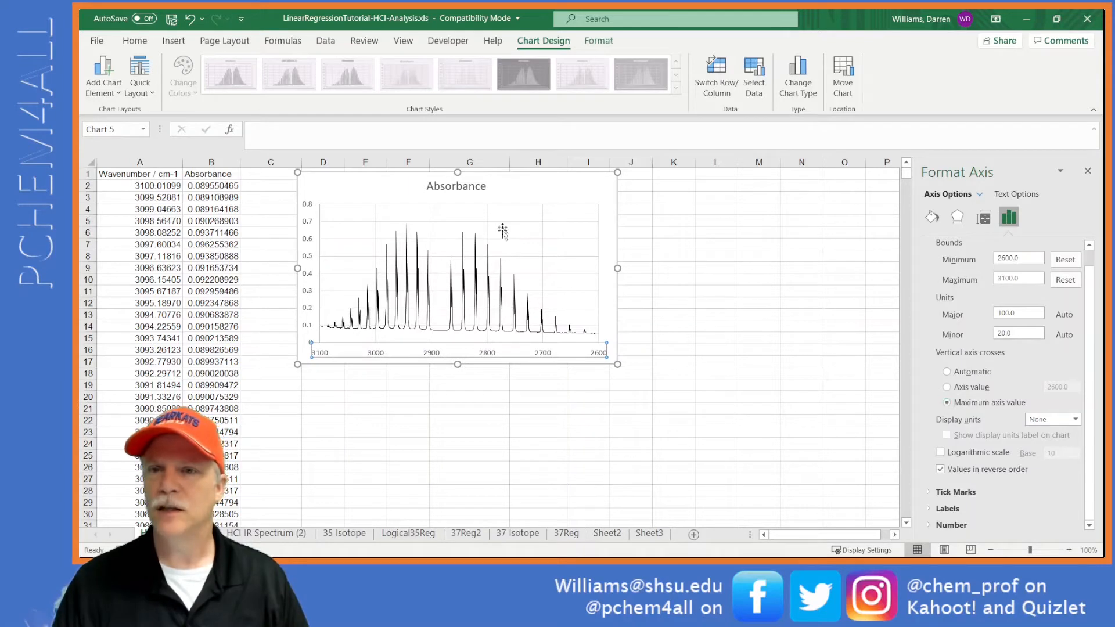
Step: Replace the chart title with "HCl(g) Infrared Spectrum"
click(483, 187)
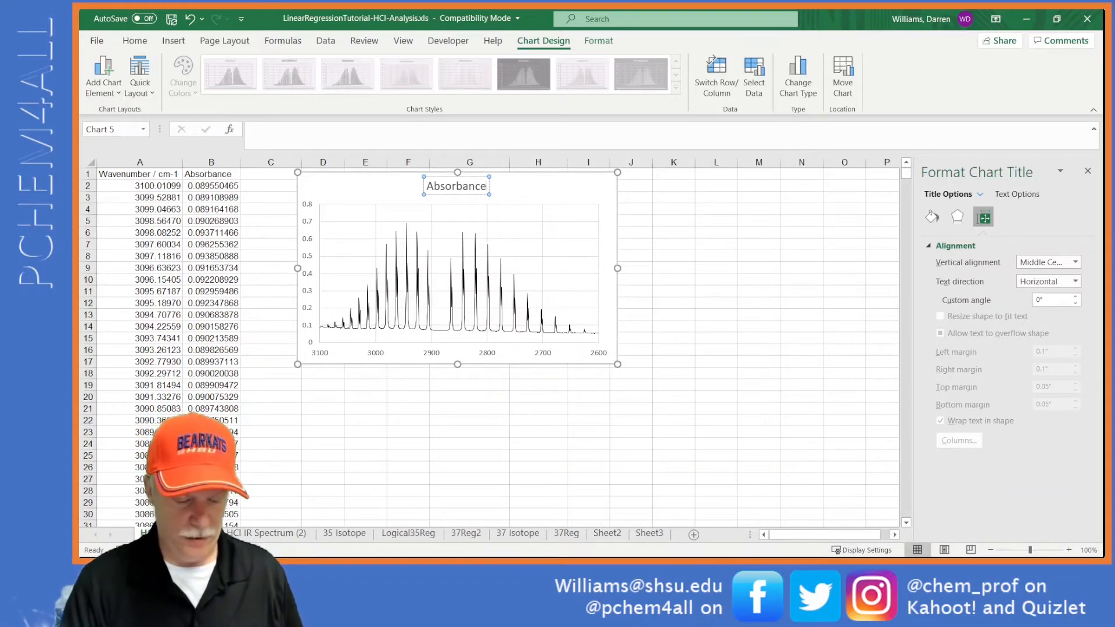
key(BackSpace)
key(BackSpace)
key(BackSpace)
key(BackSpace)
key(BackSpace)
key(BackSpace)
key(BackSpace)
key(BackSpace)
key(BackSpace)
key(BackSpace)
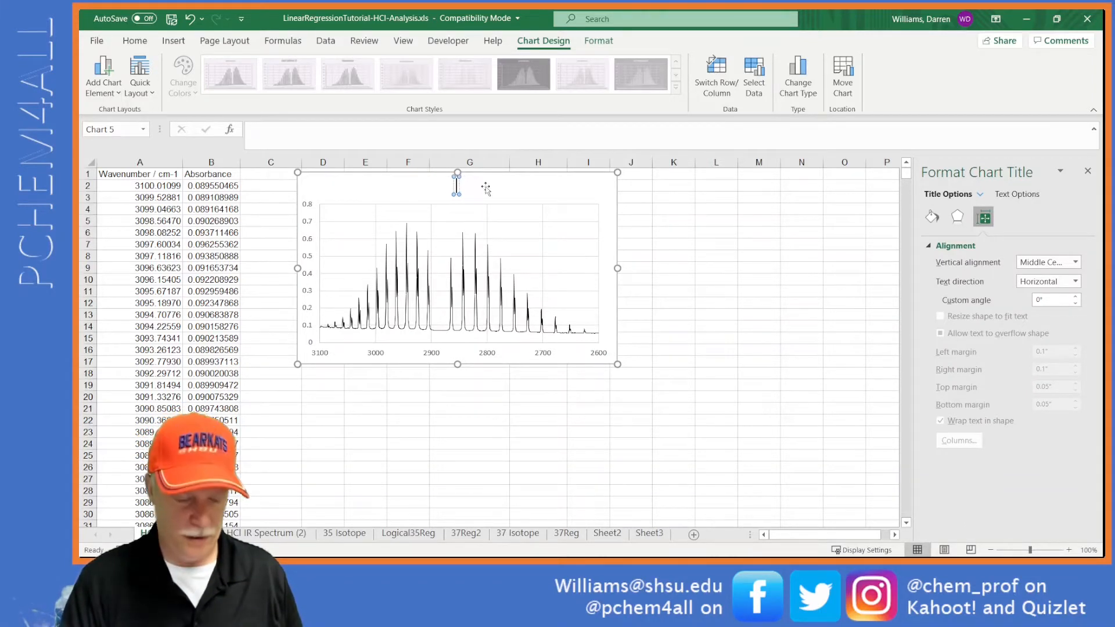
text(hcl)
key(BackSpace)
key(BackSpace)
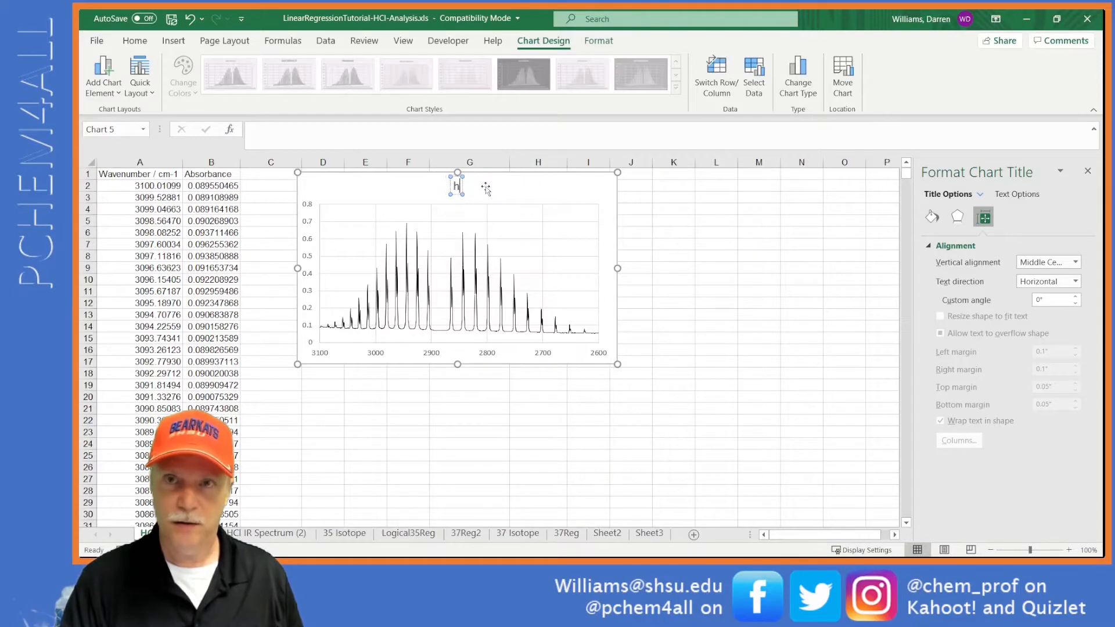
text(HCl)
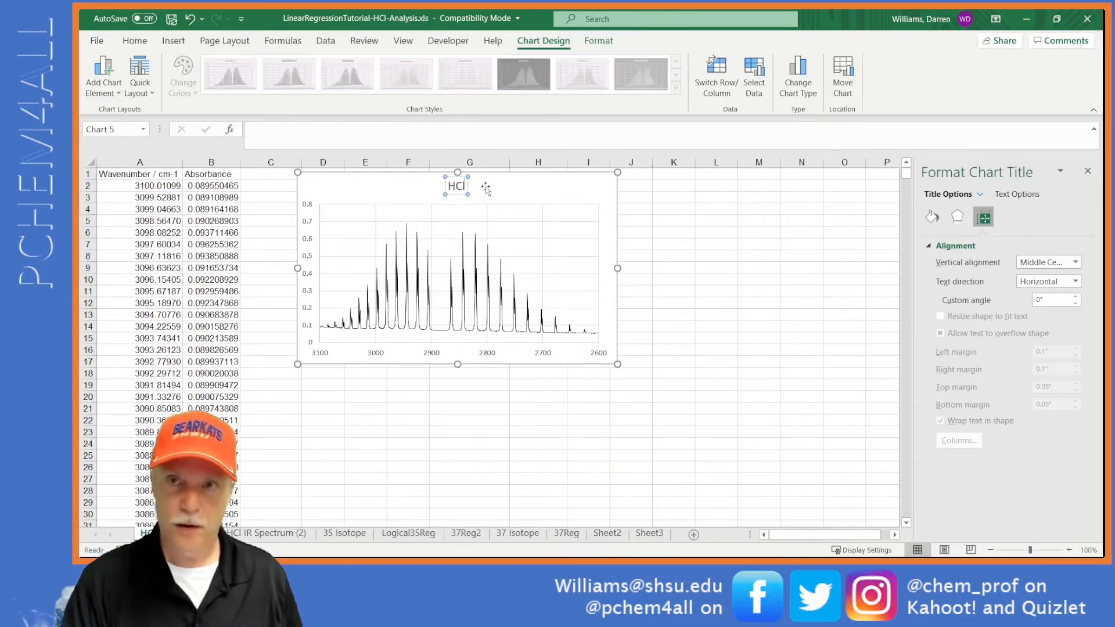
text((g))
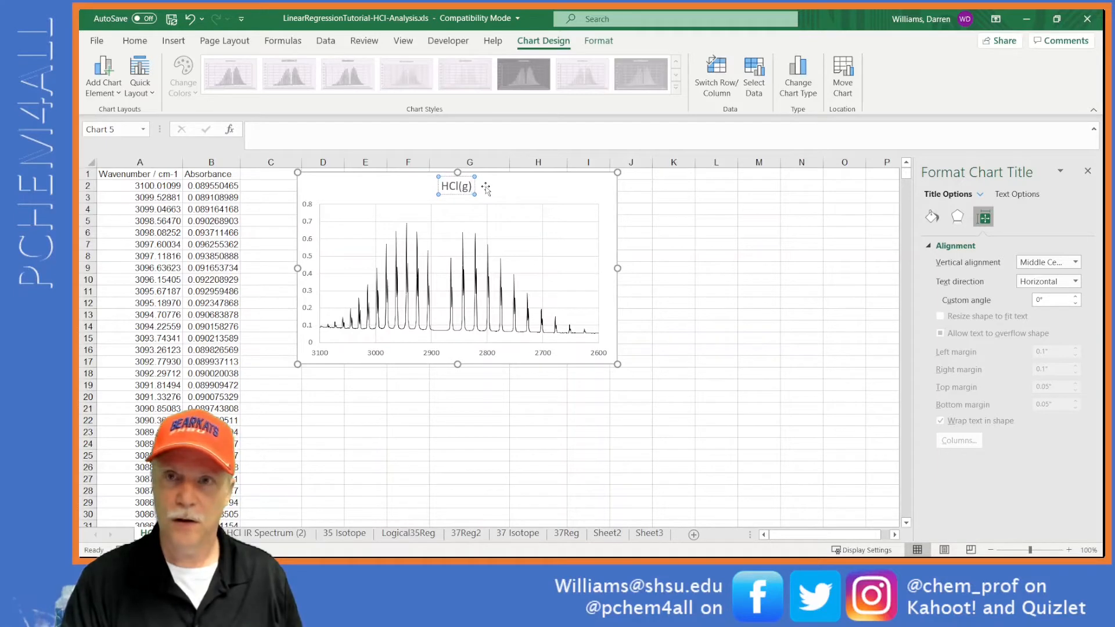
text( Infrared)
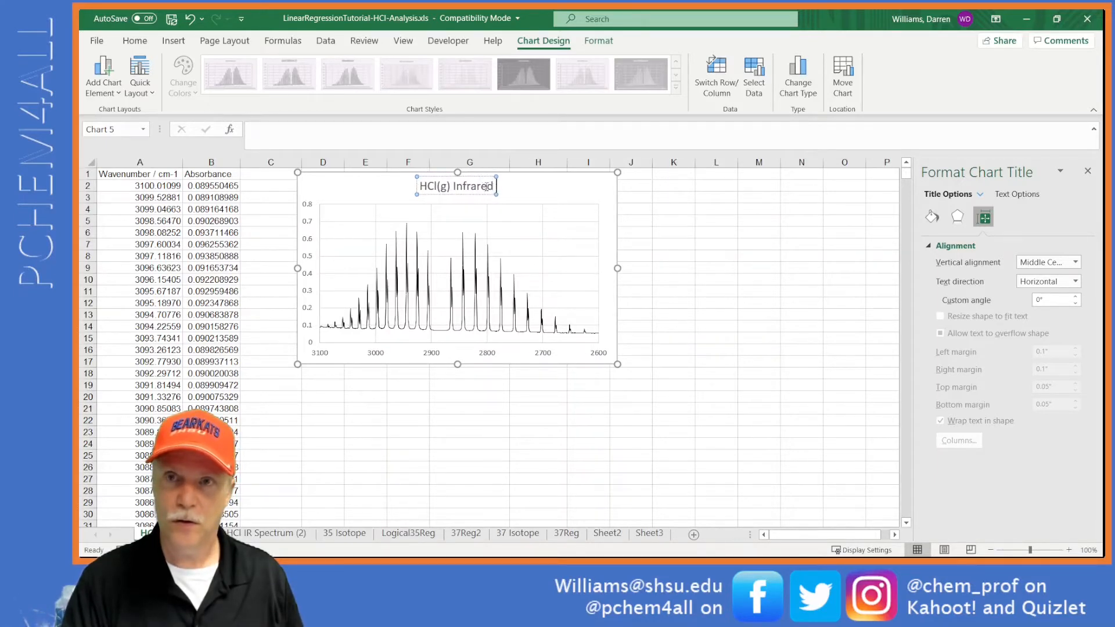
text( Spectrum)
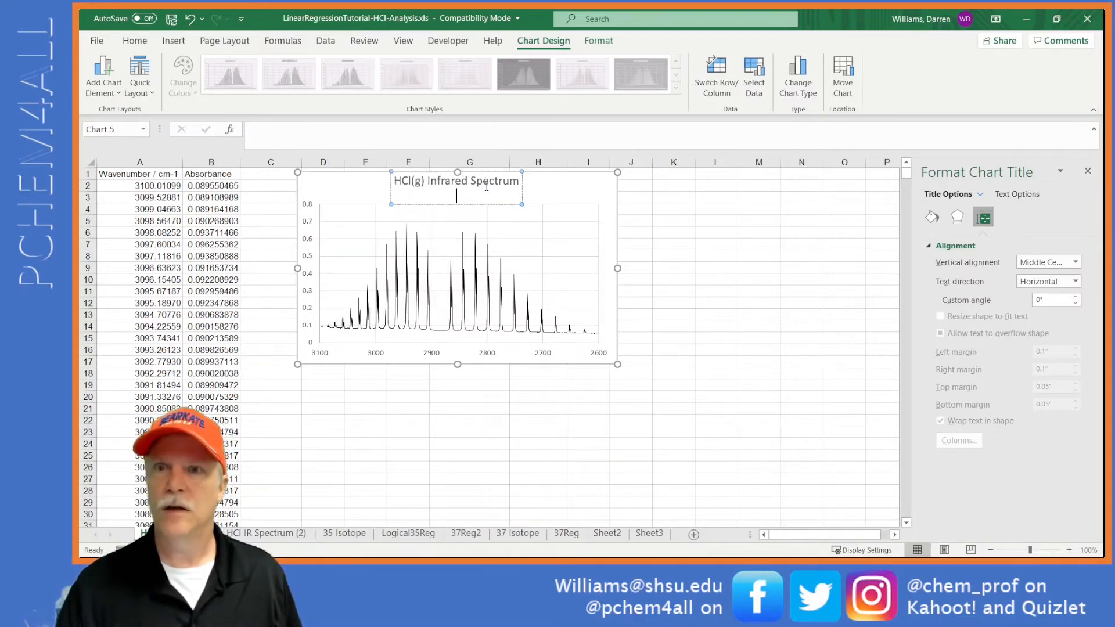
key(Escape)
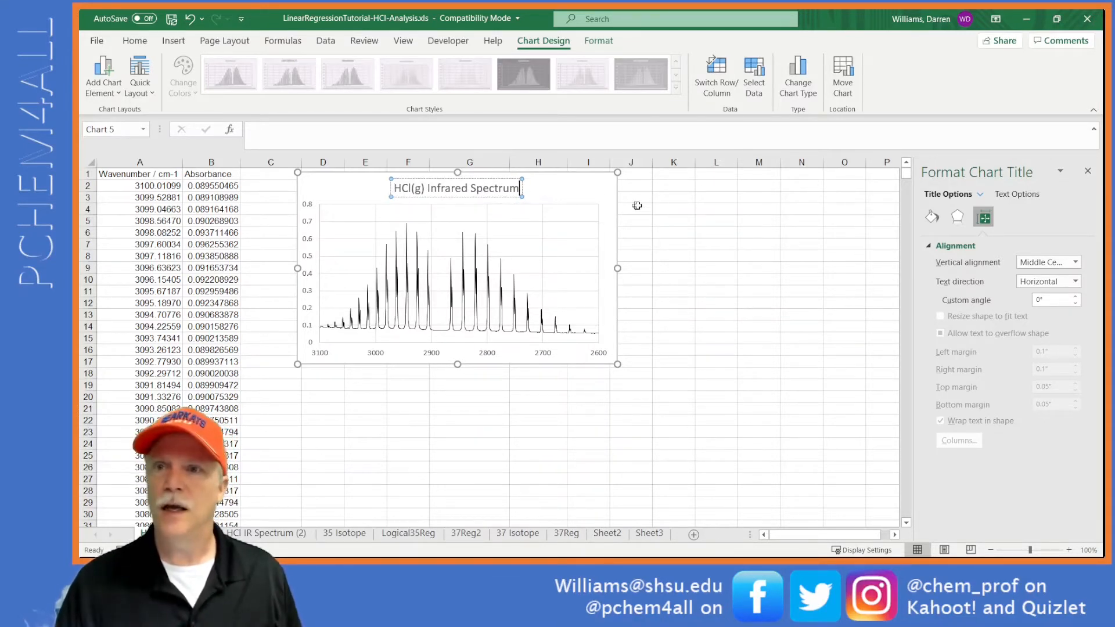
click(611, 199)
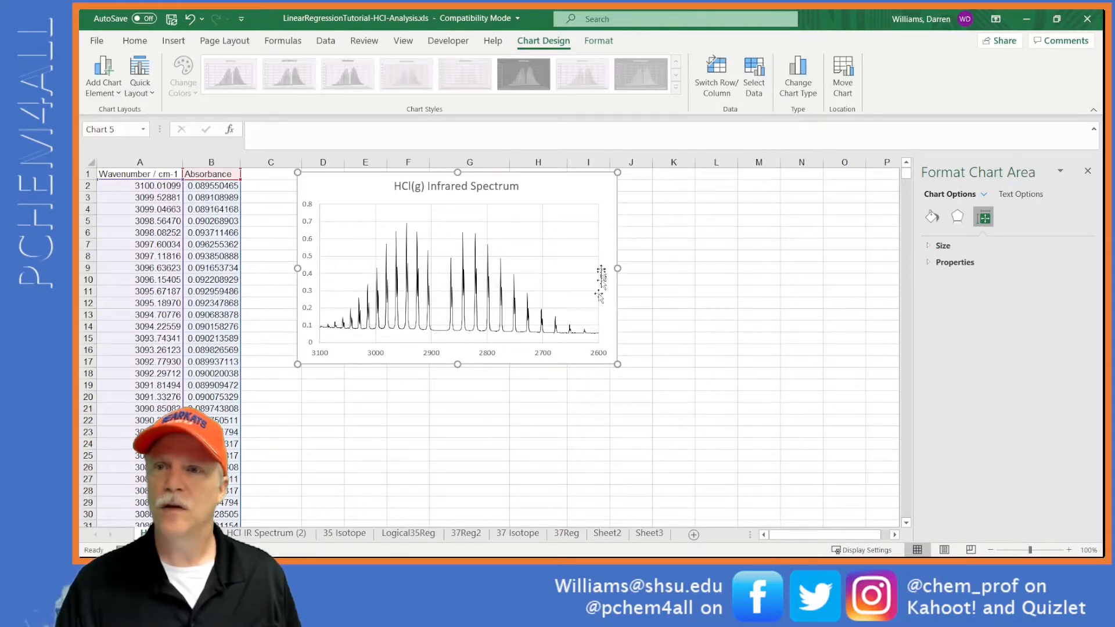
Step: Add axis titles to the chart and name the vertical axis "Absorbance"
click(592, 225)
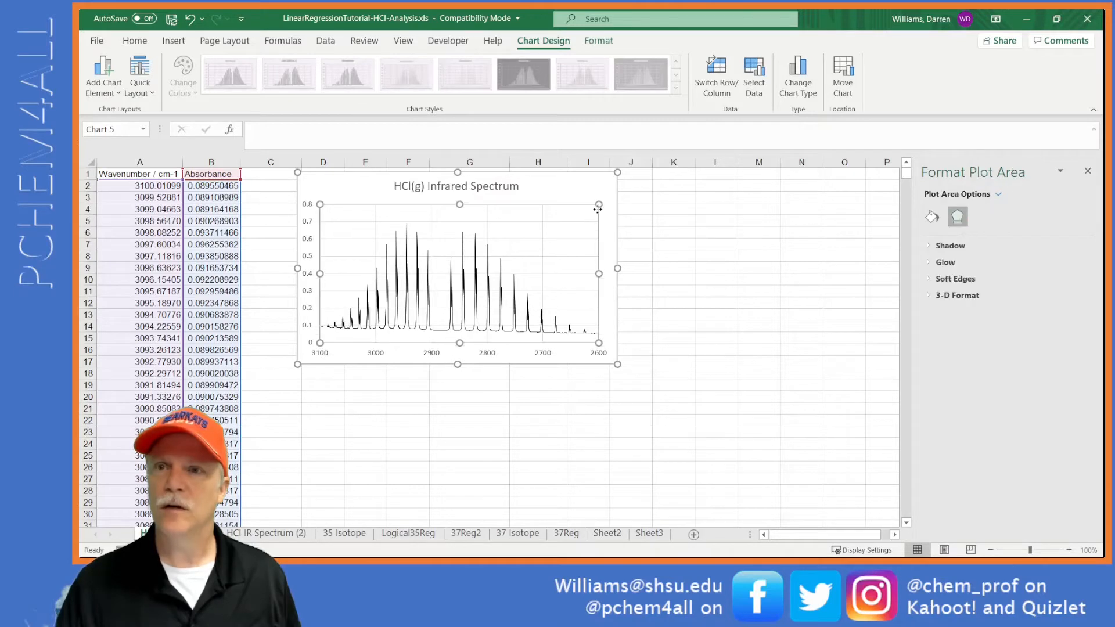
click(604, 201)
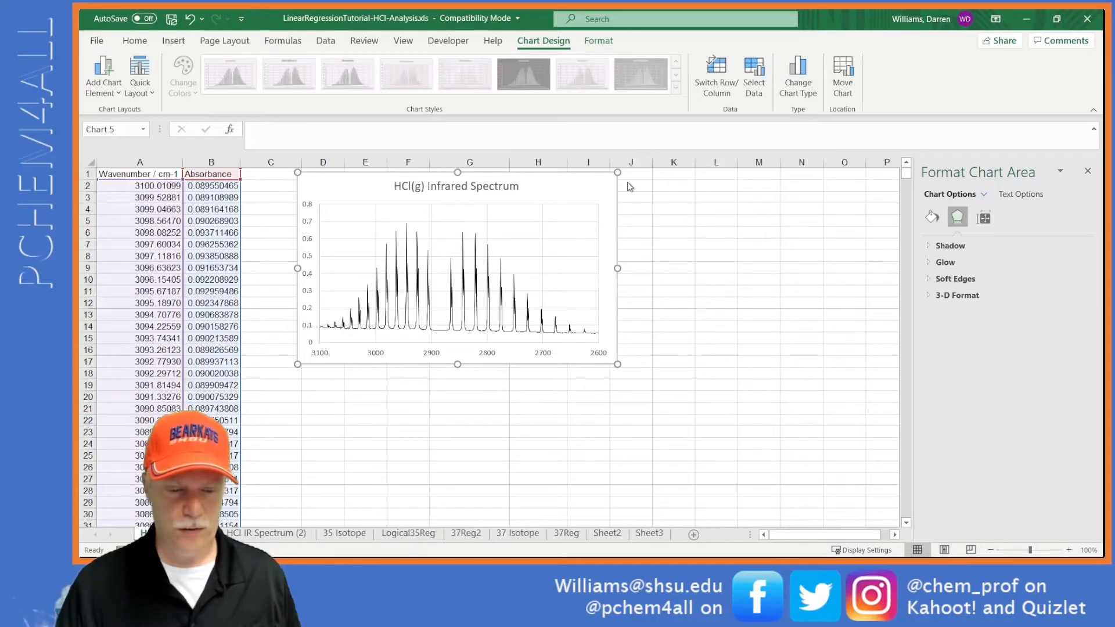
click(660, 210)
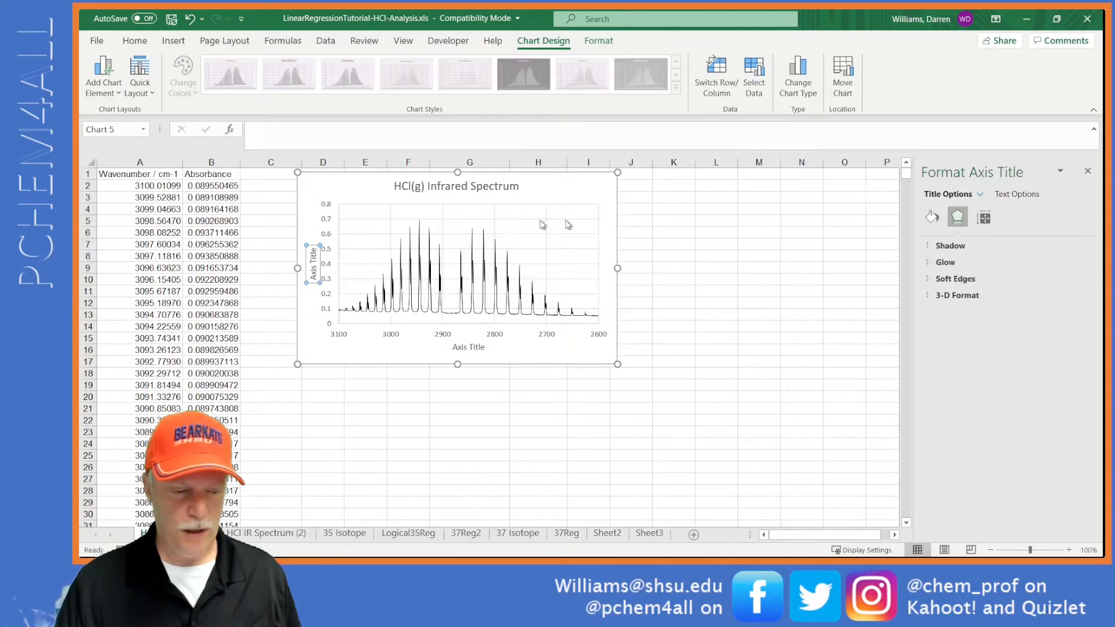
text(A)
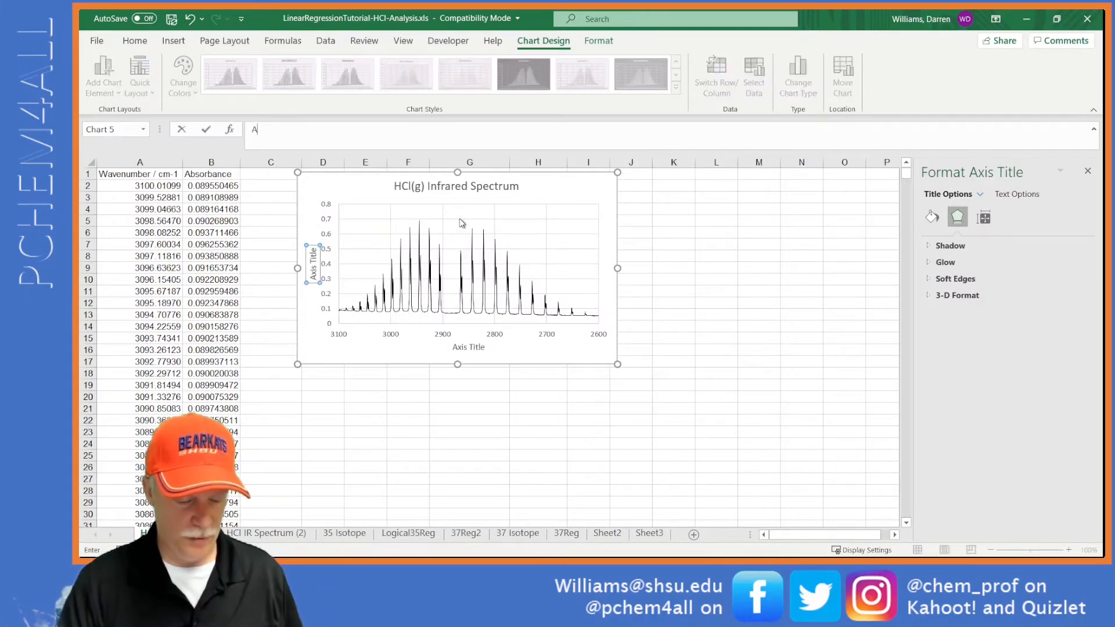
text(bsorbance)
key(Return)
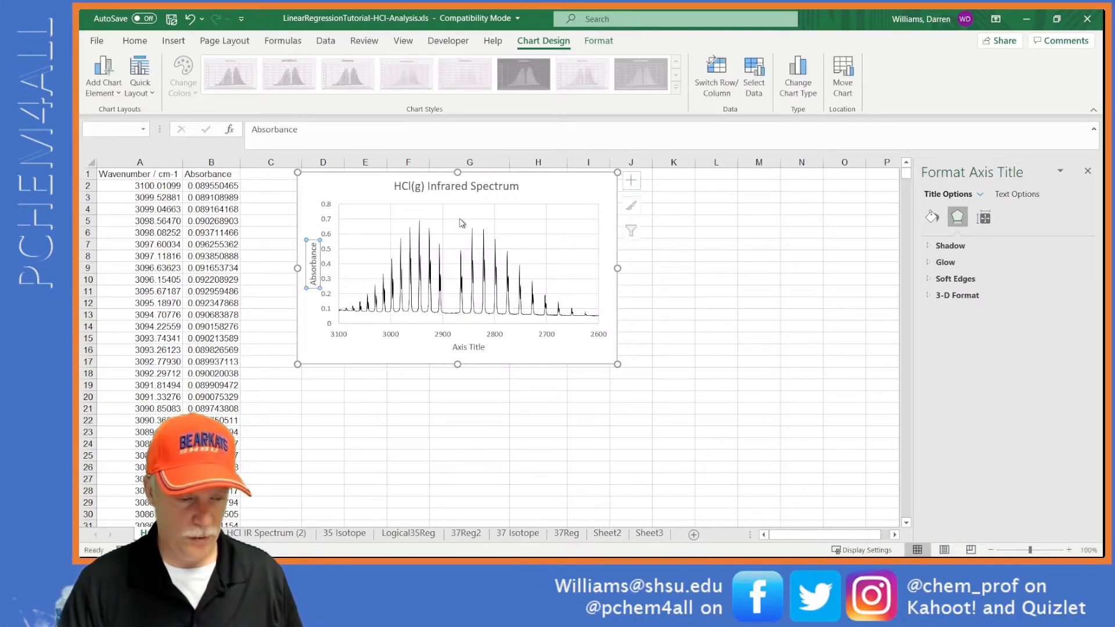
Step: Set the horizontal axis title to "Wavenumbers / cm^-1"
click(466, 347)
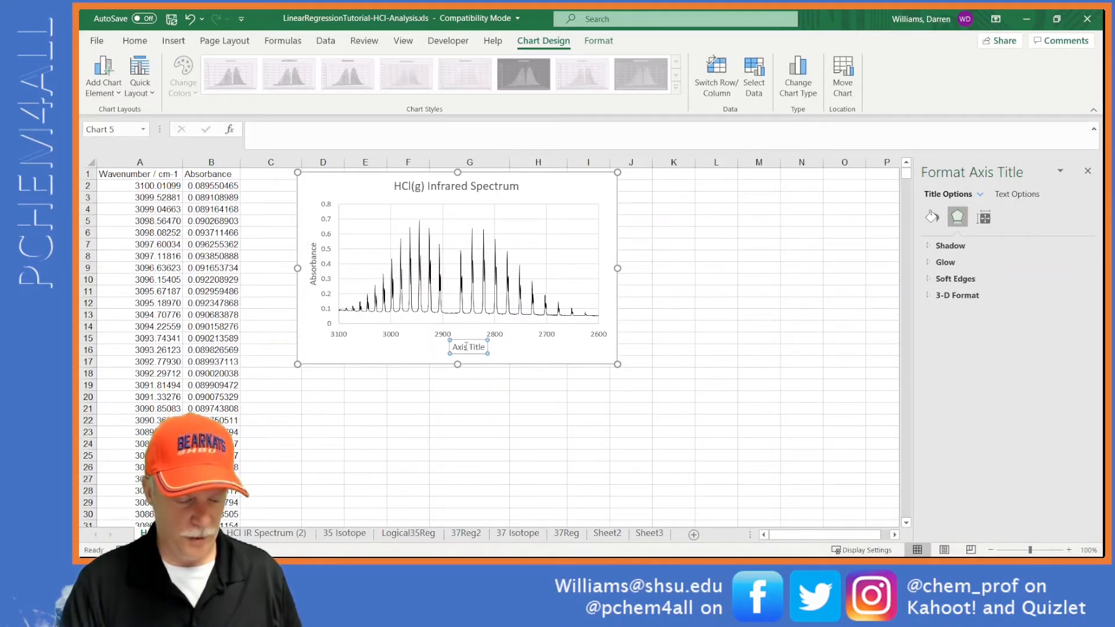
text(Wavenumbers)
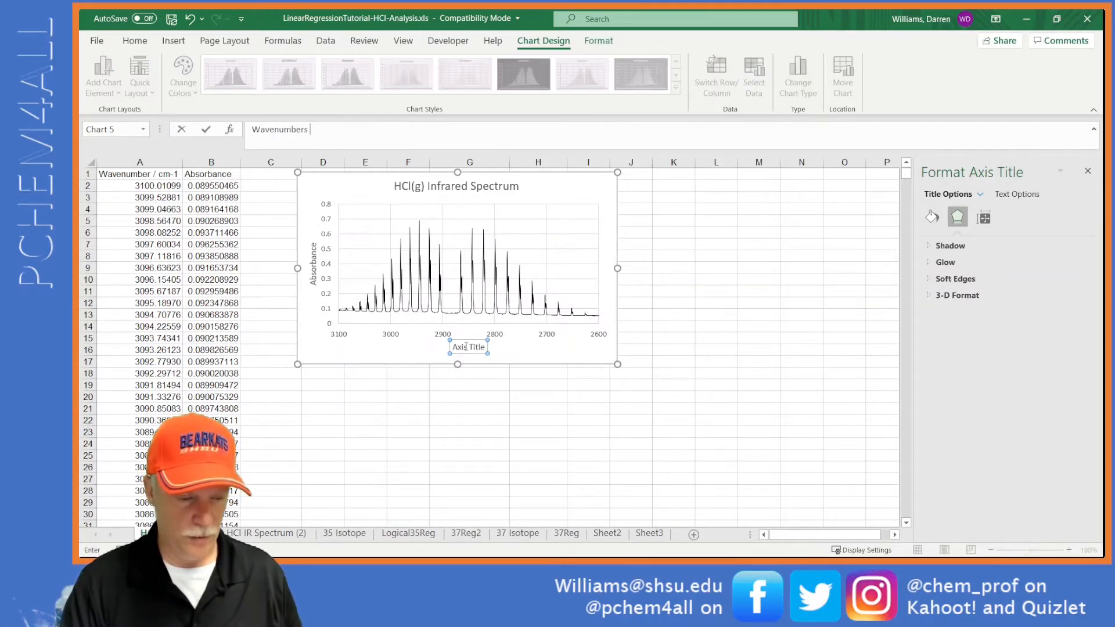
text( / cm)
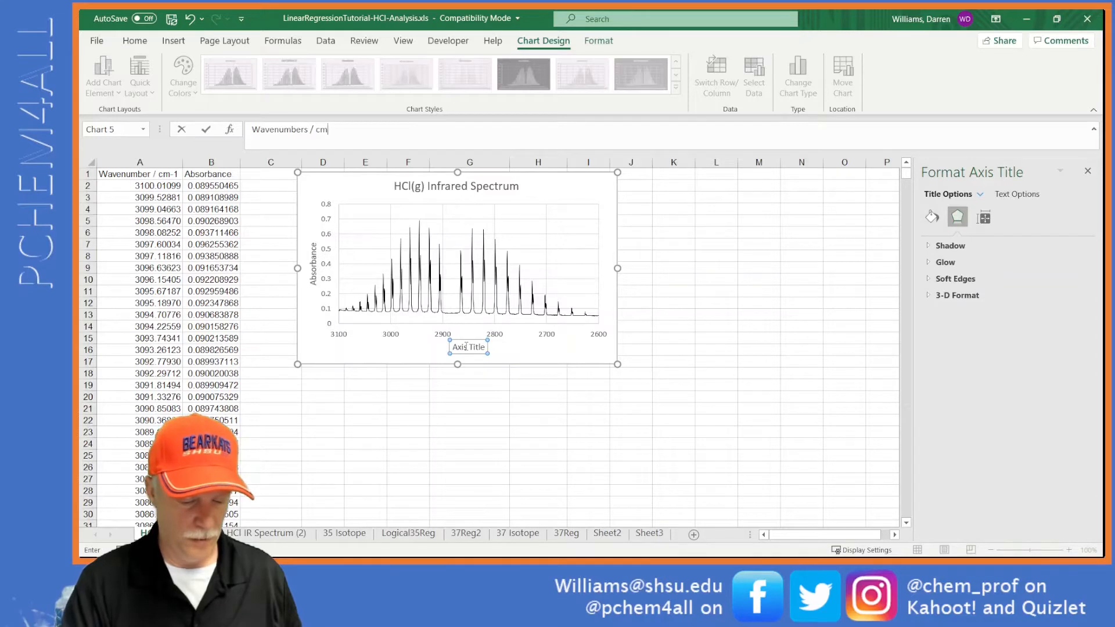
text(^-1)
key(Return)
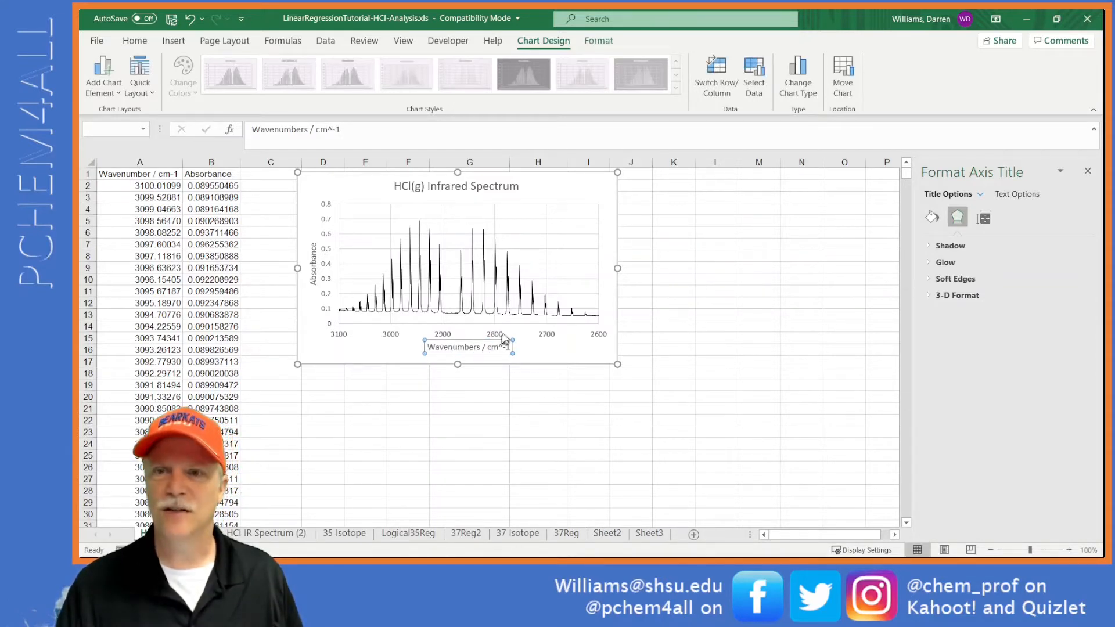
Step: Enlarge the chart slightly and stretch its plot area vertically toward the chart title and the horizontal axis title
drag(617, 364, 645, 374)
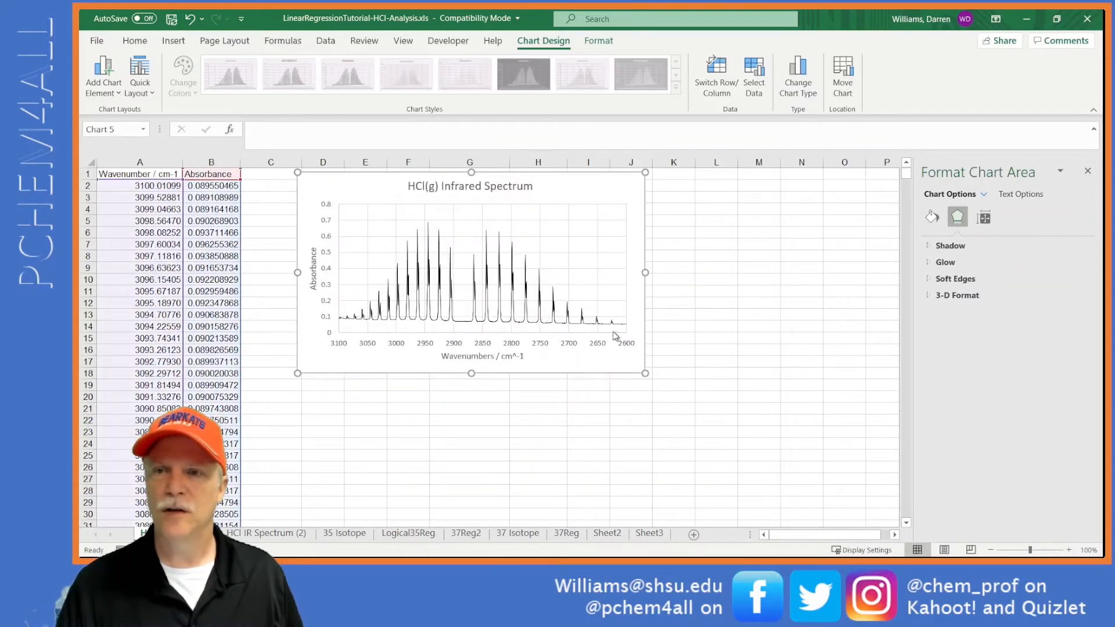
click(616, 335)
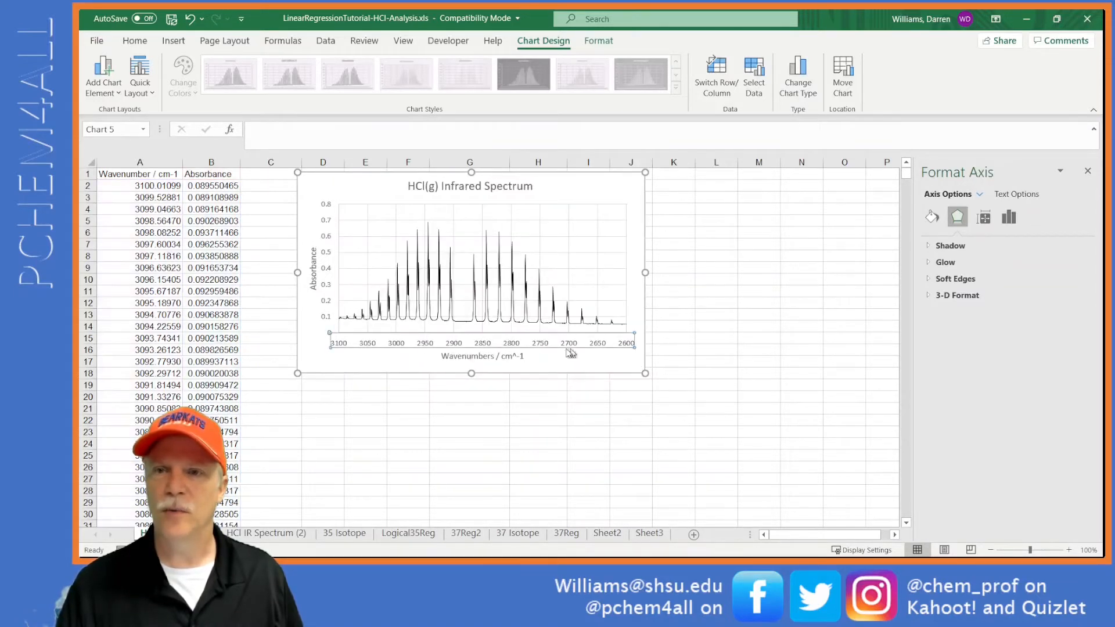
click(492, 329)
drag(482, 332, 483, 341)
drag(482, 204, 482, 194)
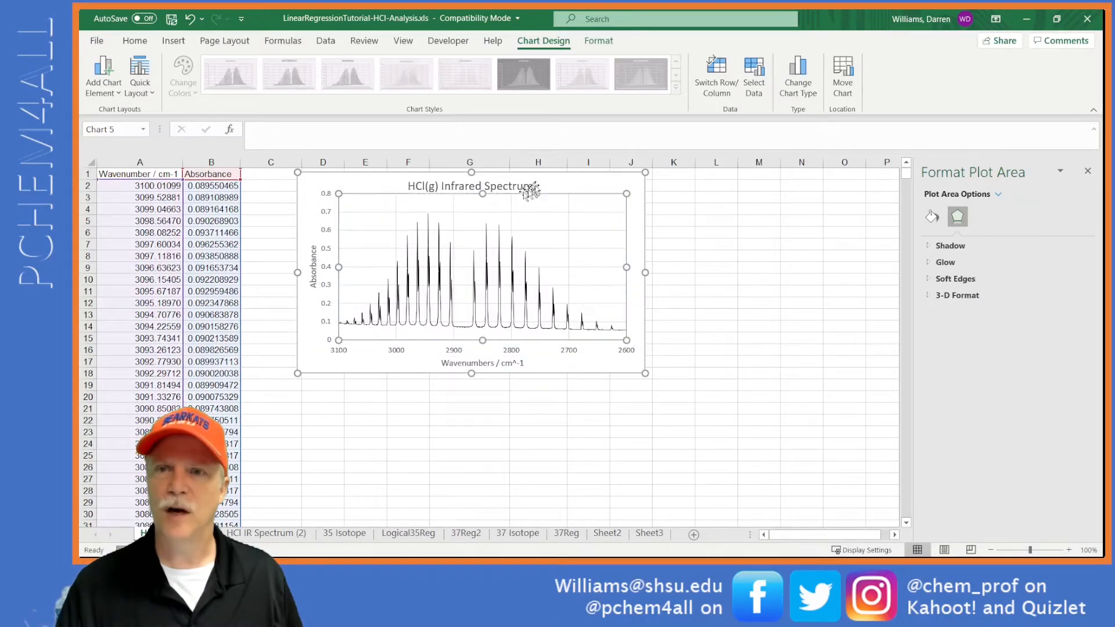
Step: Remove the chart area's border by setting it to No line
click(641, 189)
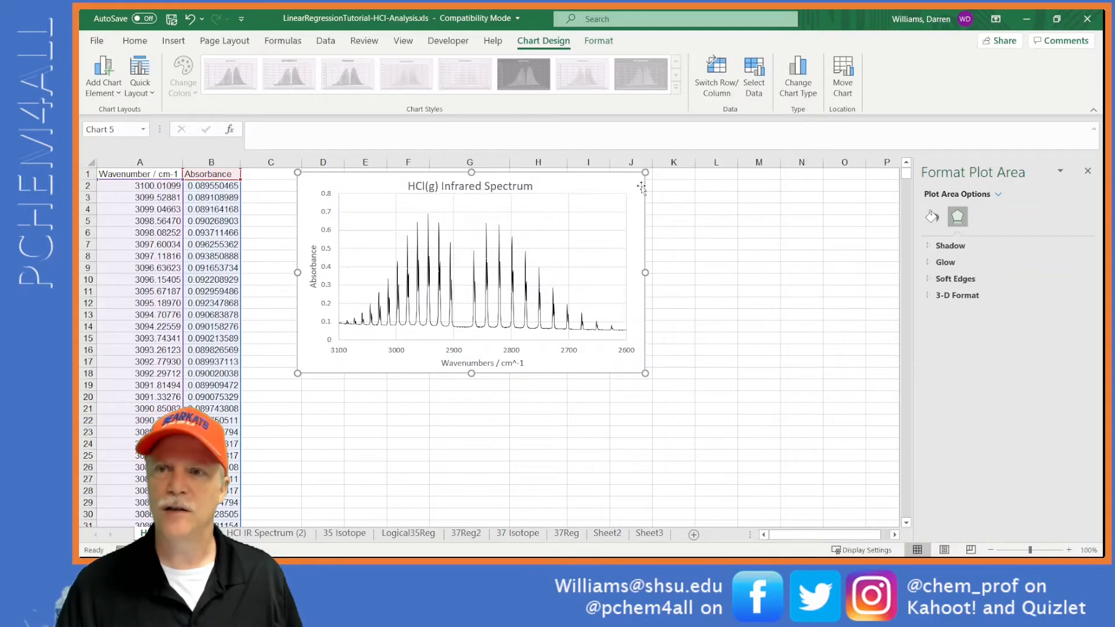
click(932, 218)
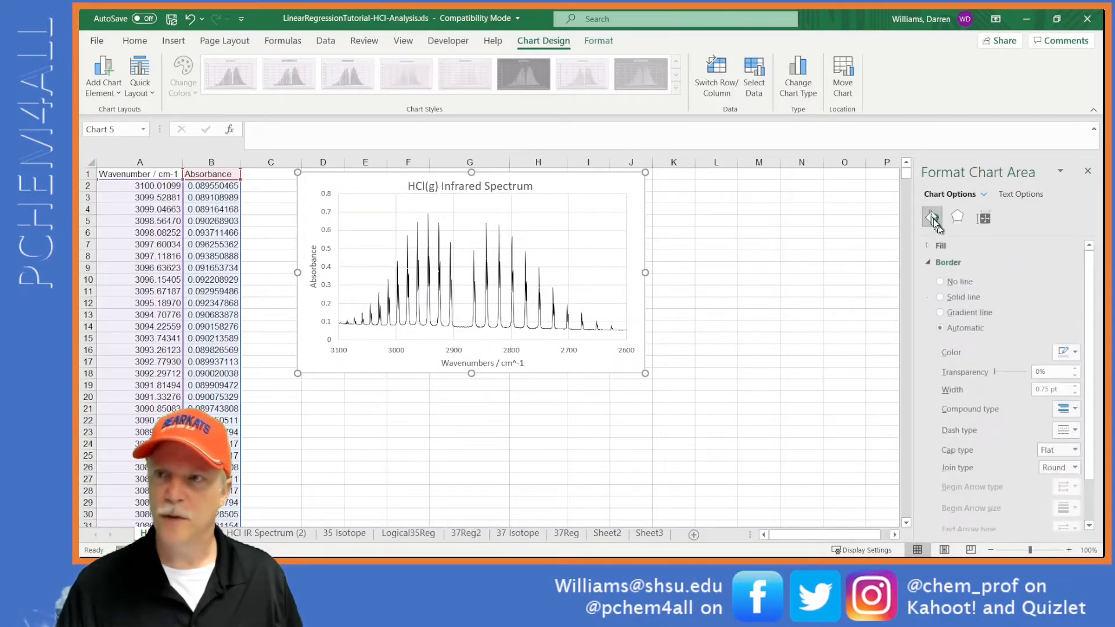
click(943, 282)
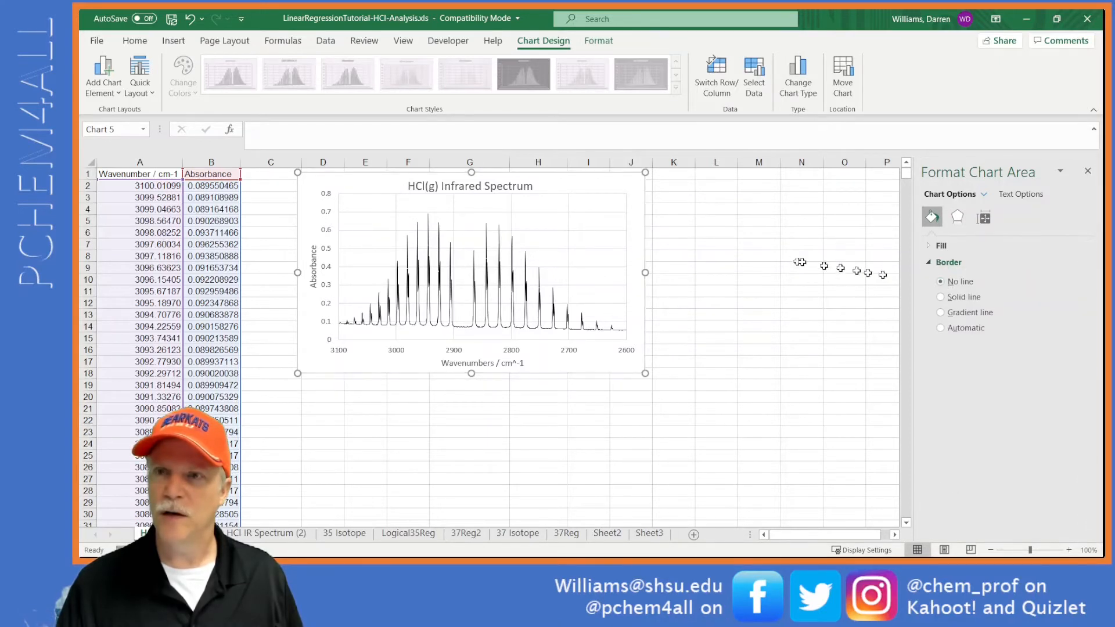
click(677, 221)
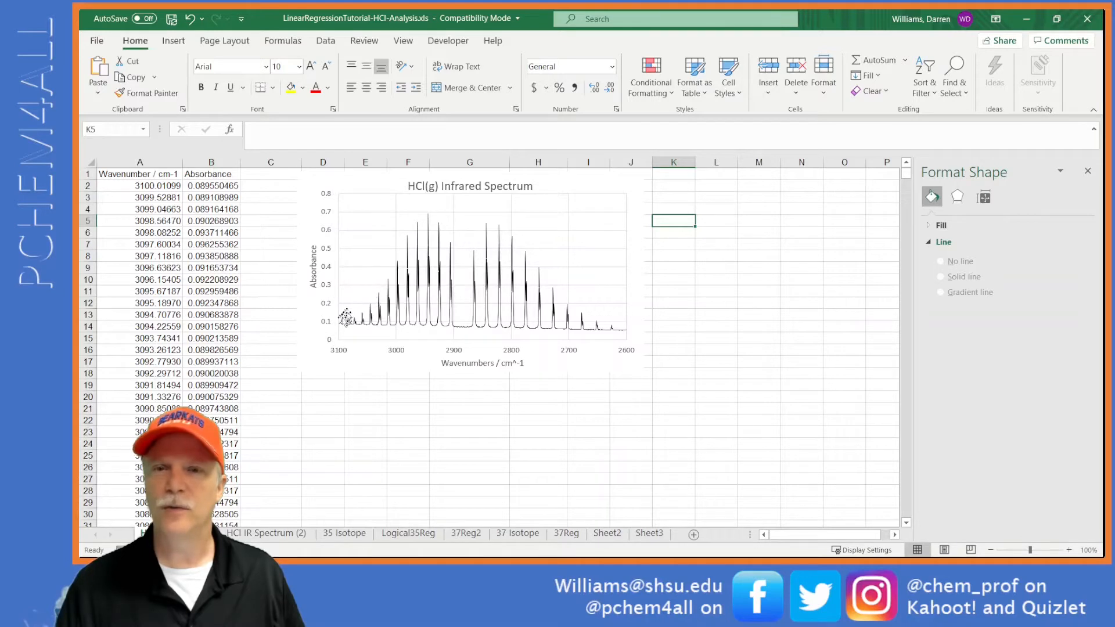
Step: Move the chart slightly right and down so that column C beside the absorbance data is clear
click(168, 241)
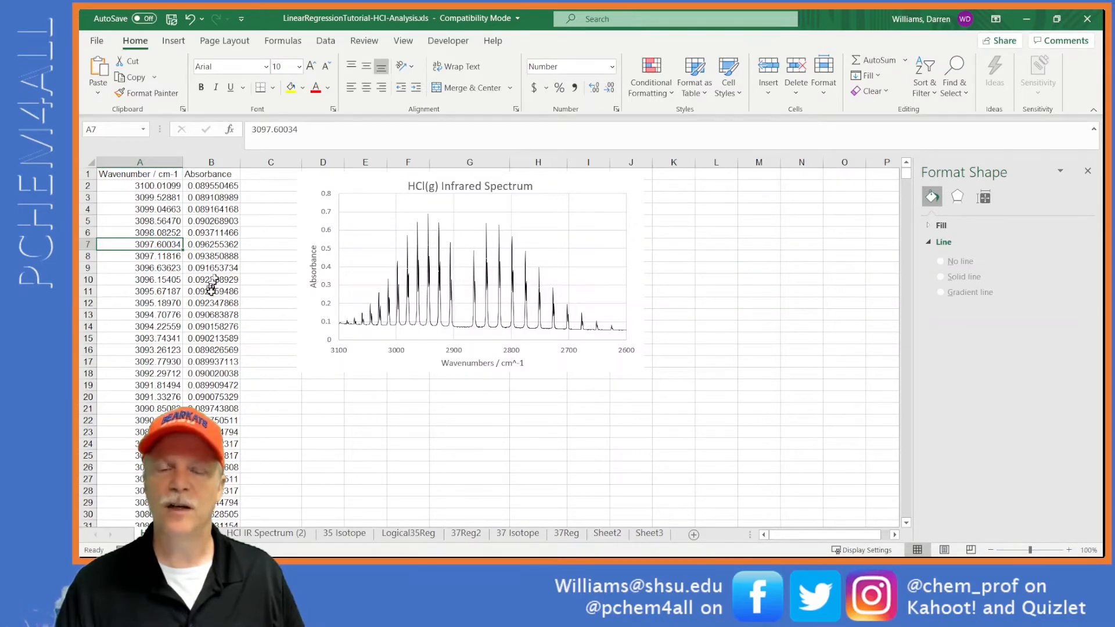
click(264, 211)
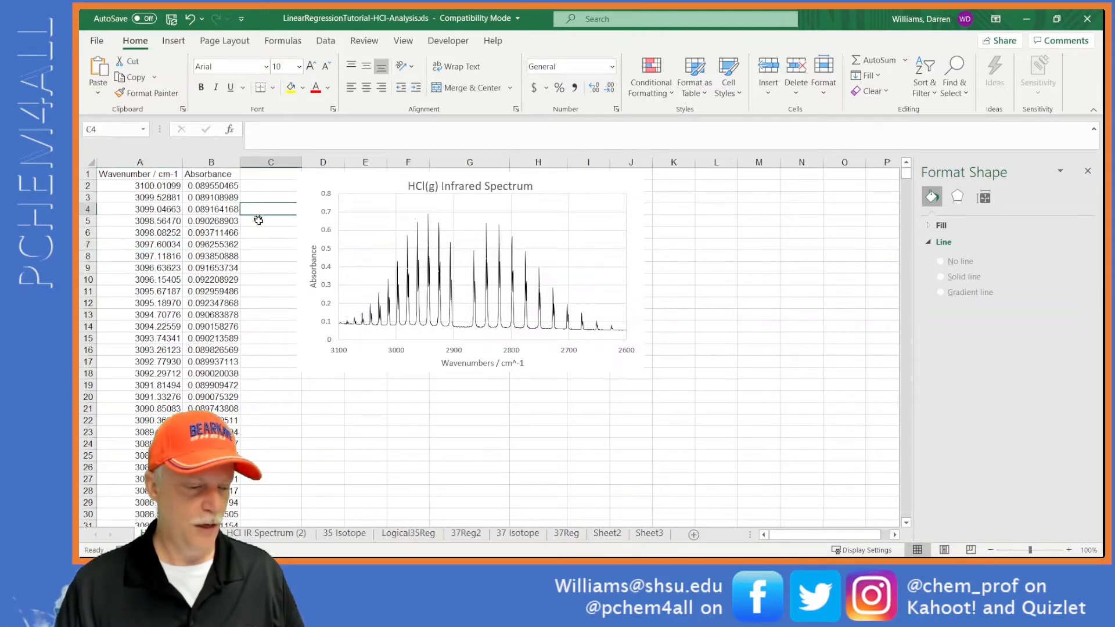
drag(302, 190, 318, 200)
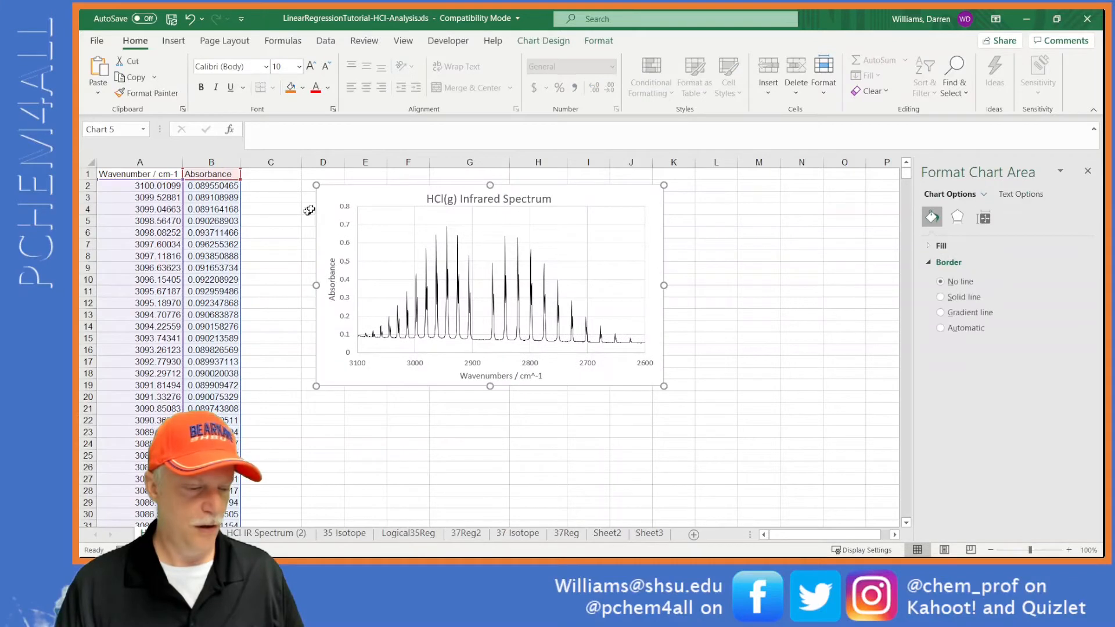
Step: Enter =MAX(B2:B6) in cell C4 and fill the formula down column C alongside the absorbance data
click(267, 210)
text(=)
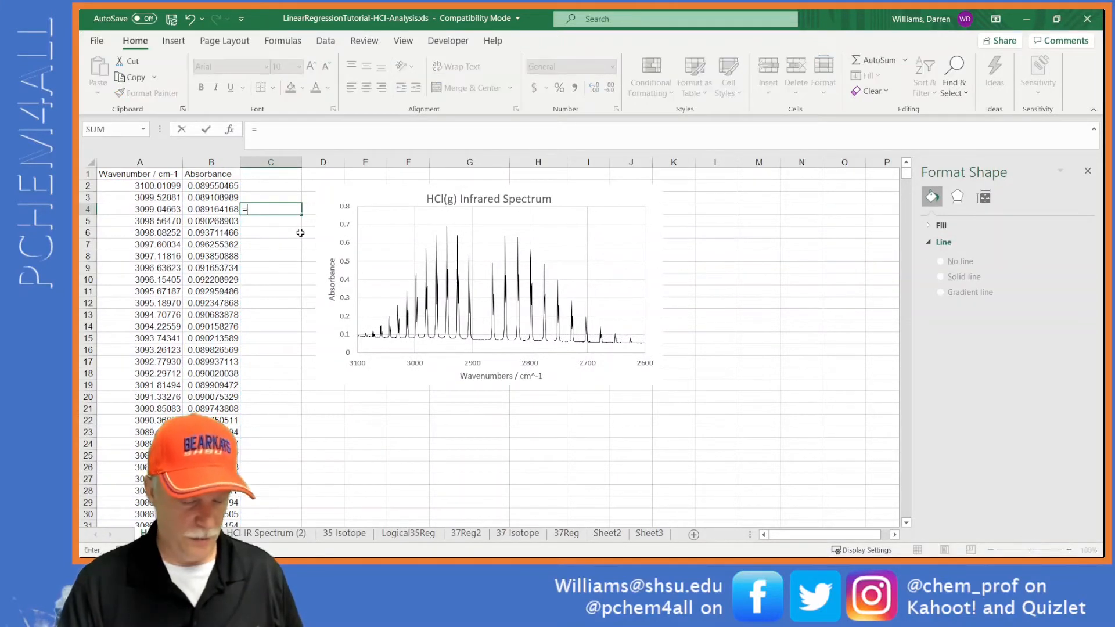
text(max()
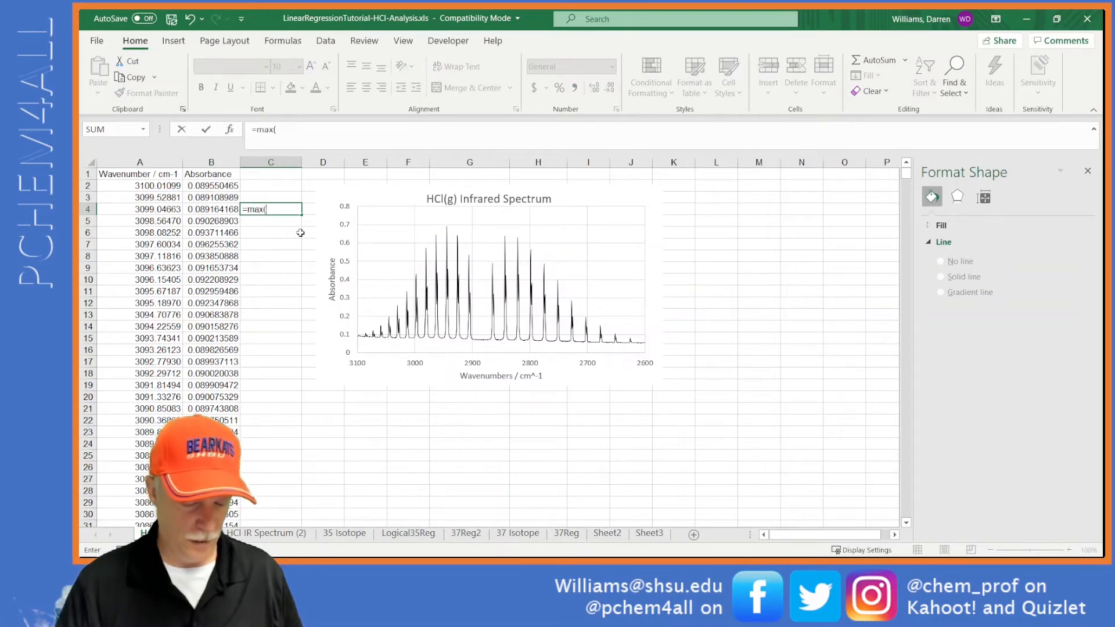
key(Left)
key(Up)
key(Up)
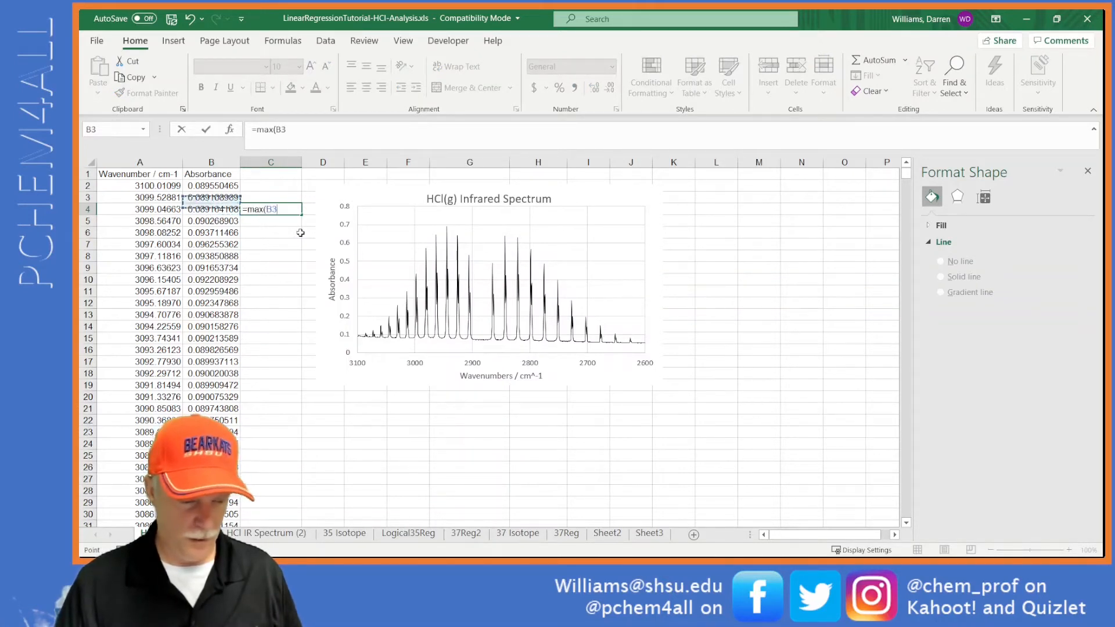
key(shift+Down)
key(shift+Down)
key(shift+Down)
key(shift+Down)
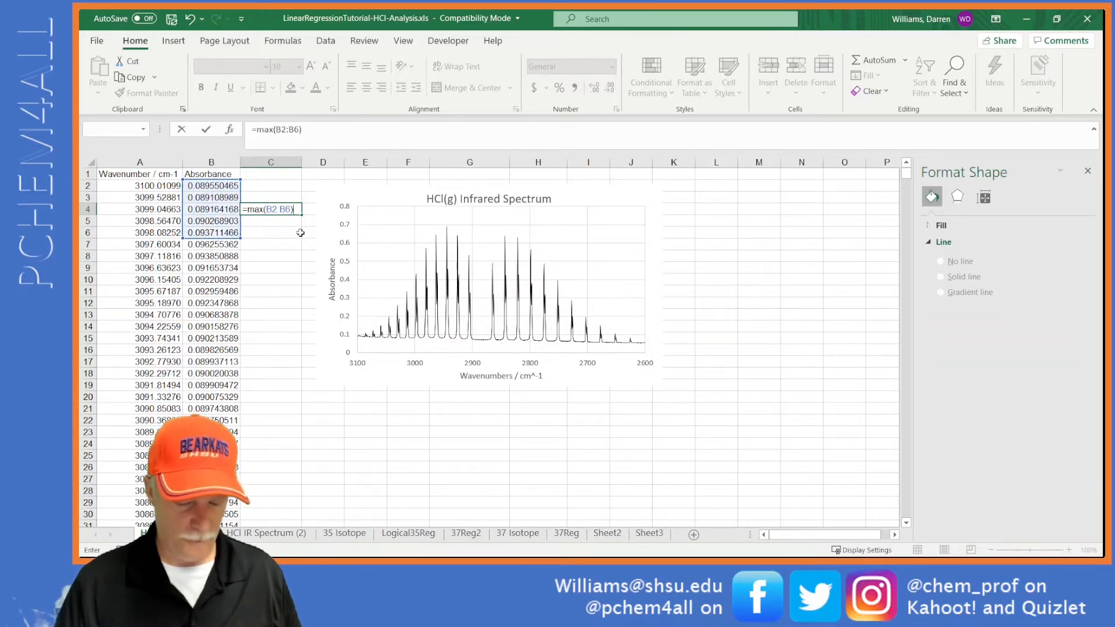
key(Return)
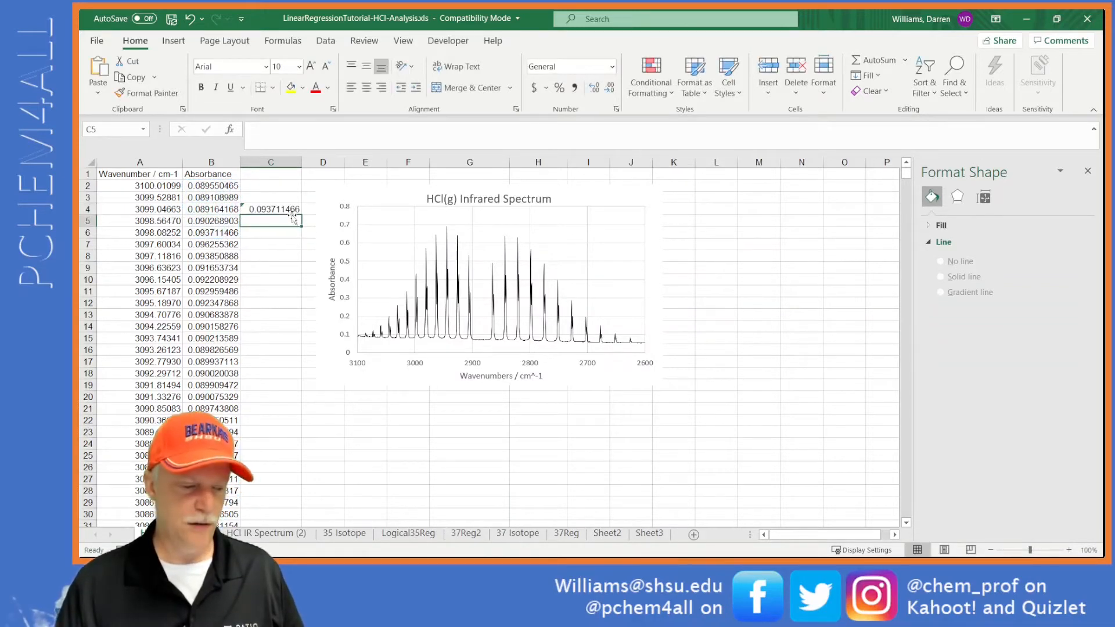
click(289, 210)
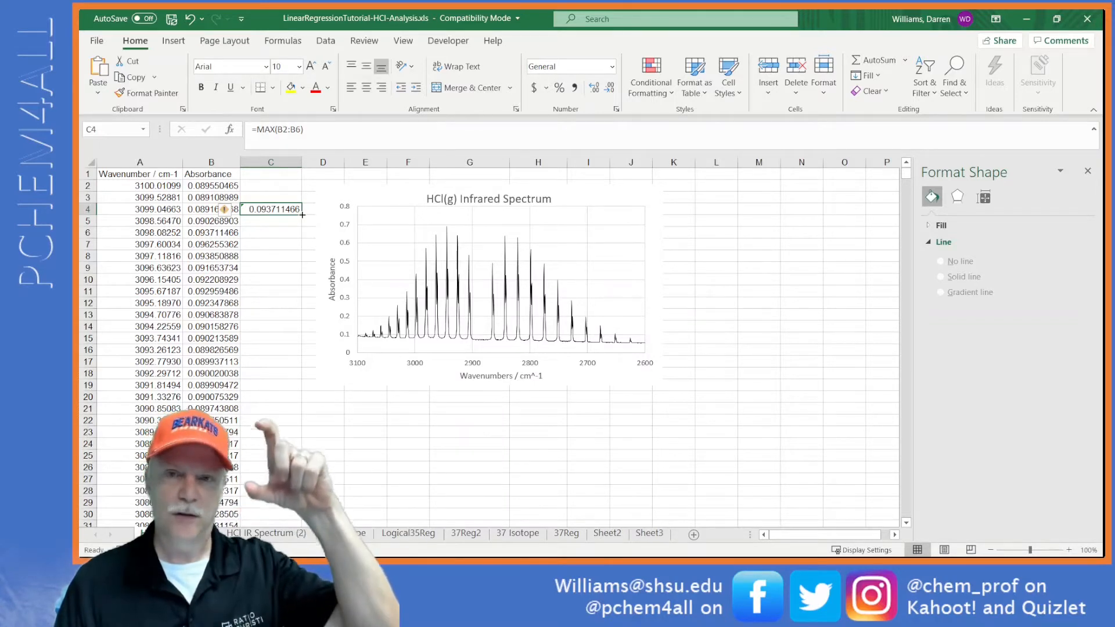
double_click(303, 215)
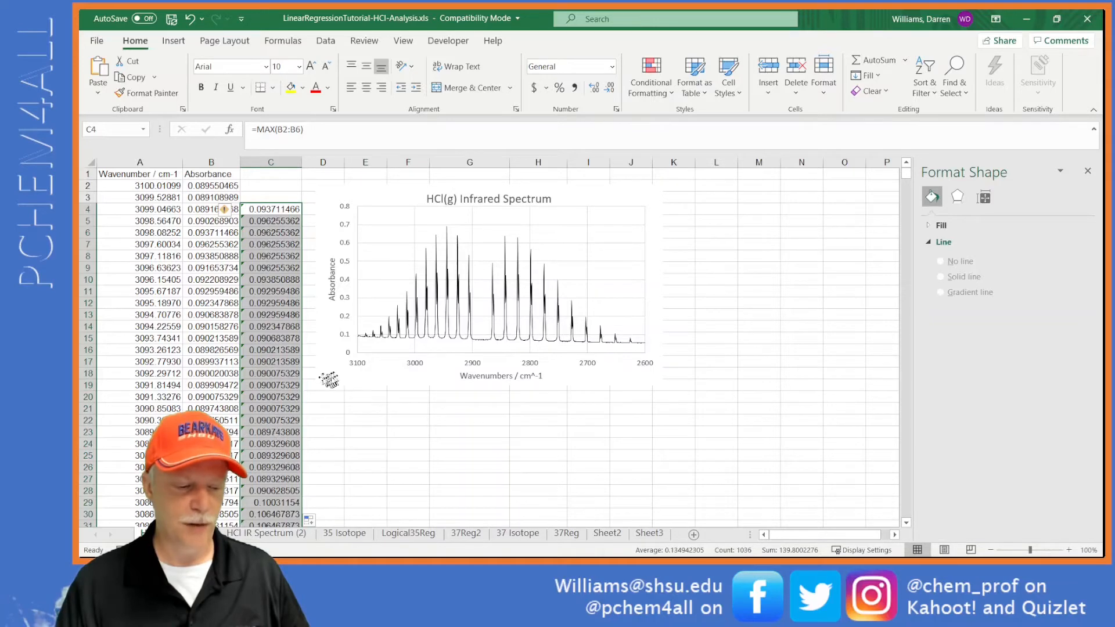
Step: Move the chart right to clear column D and enter =IF(C4=B4,A4,"") in cell D4
drag(333, 376, 378, 382)
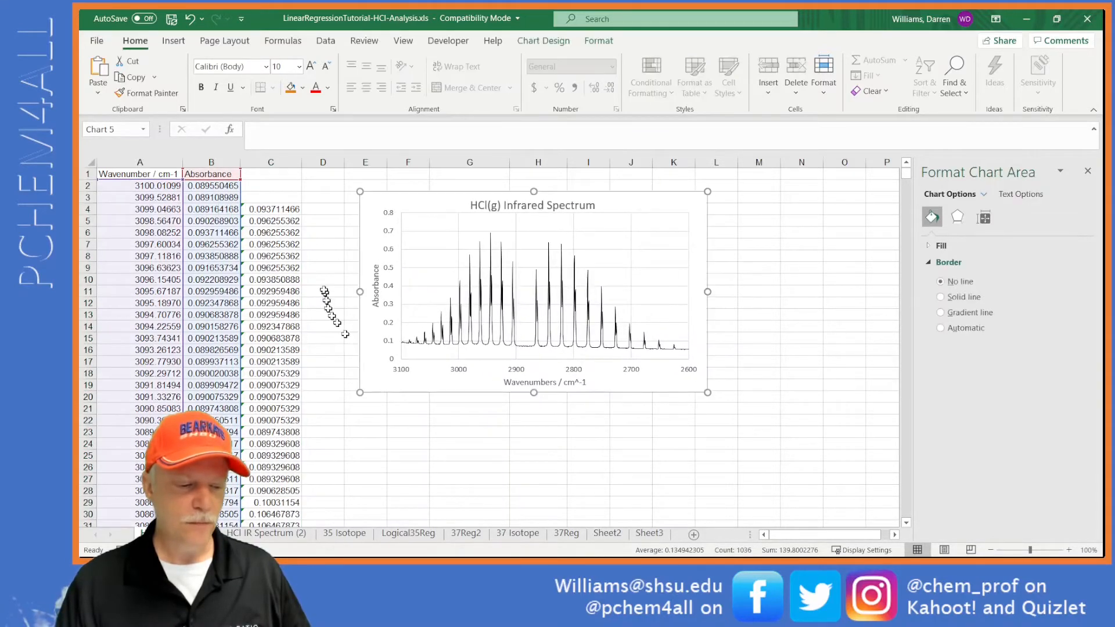
click(321, 212)
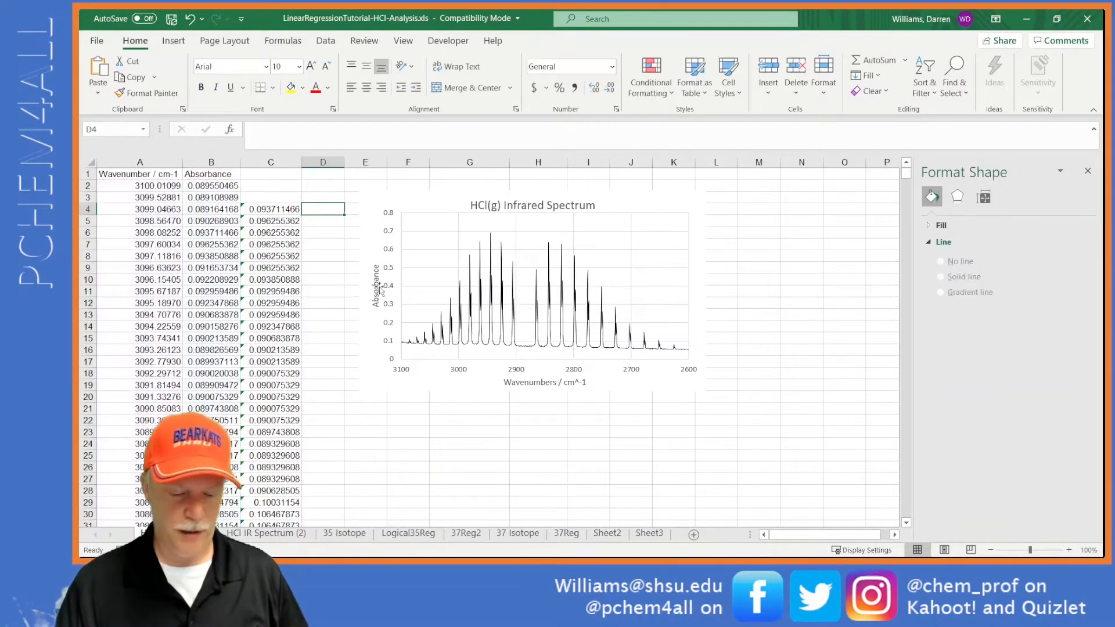
text(=)
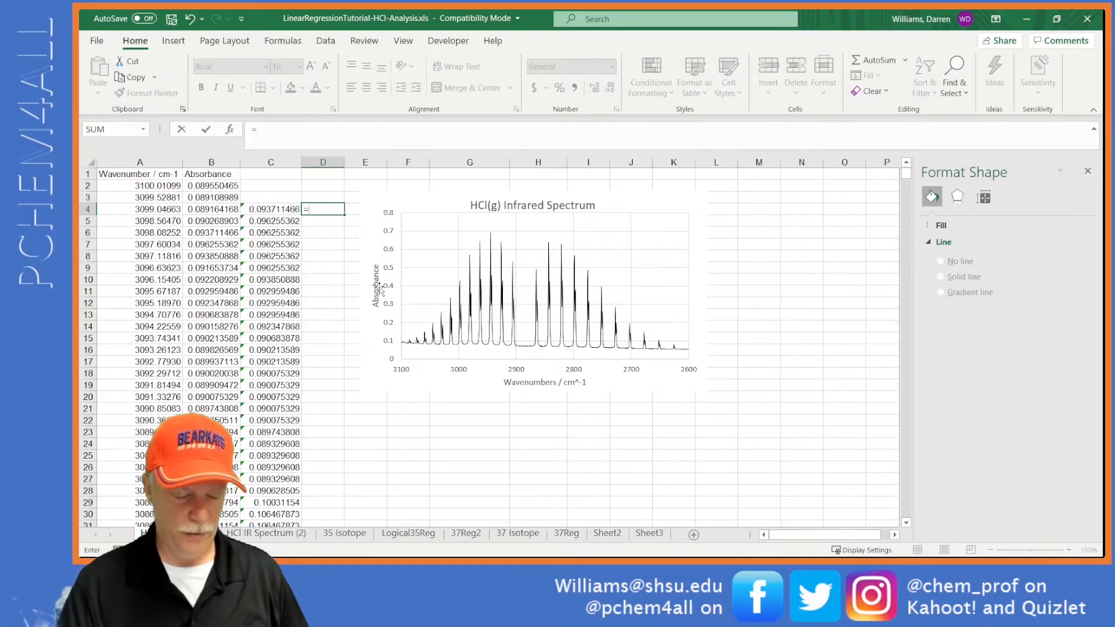
text(i)
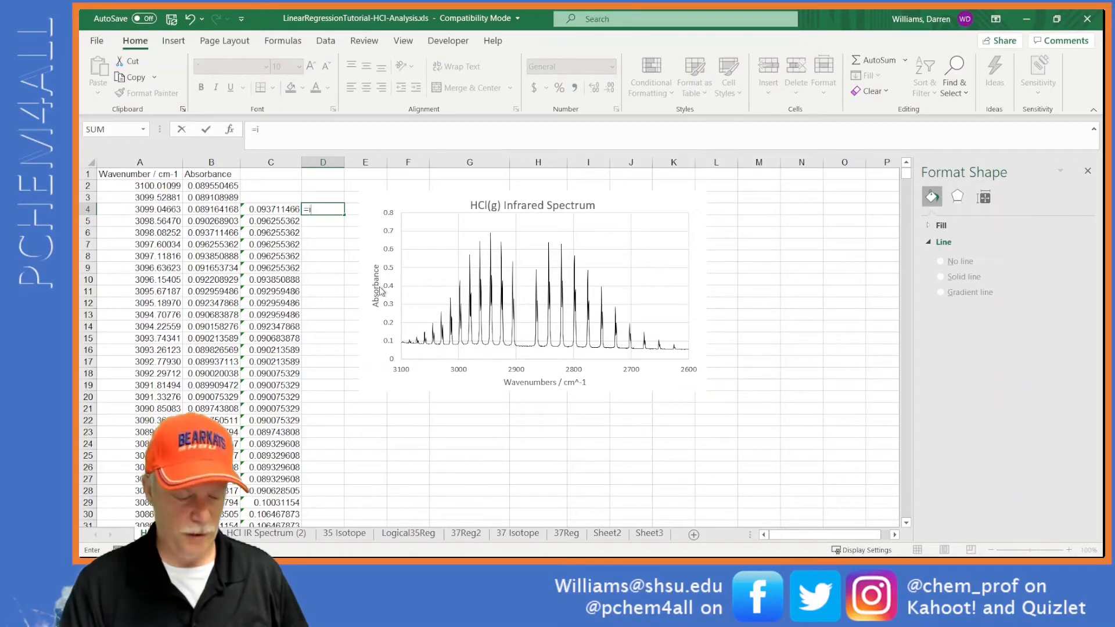
text(f()
key(Left)
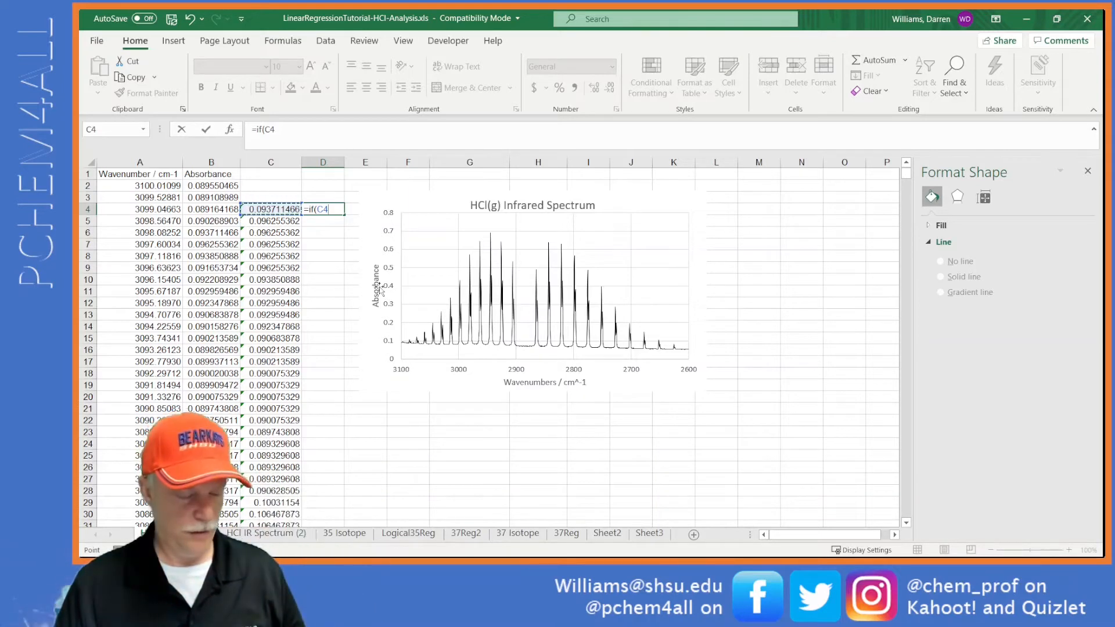
text(=)
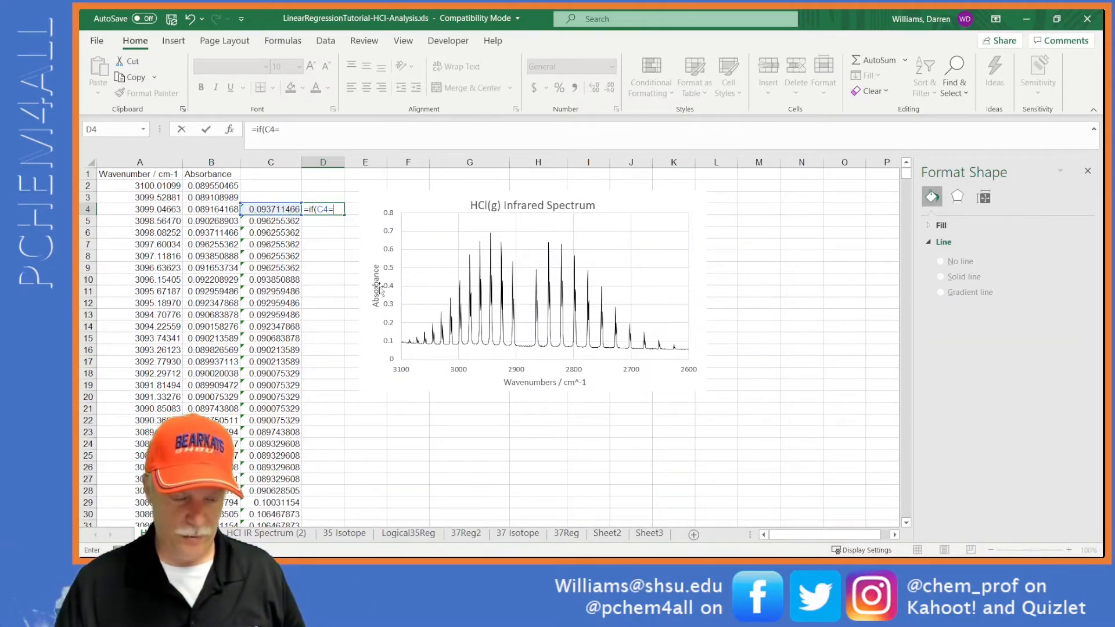
key(Left)
key(Left)
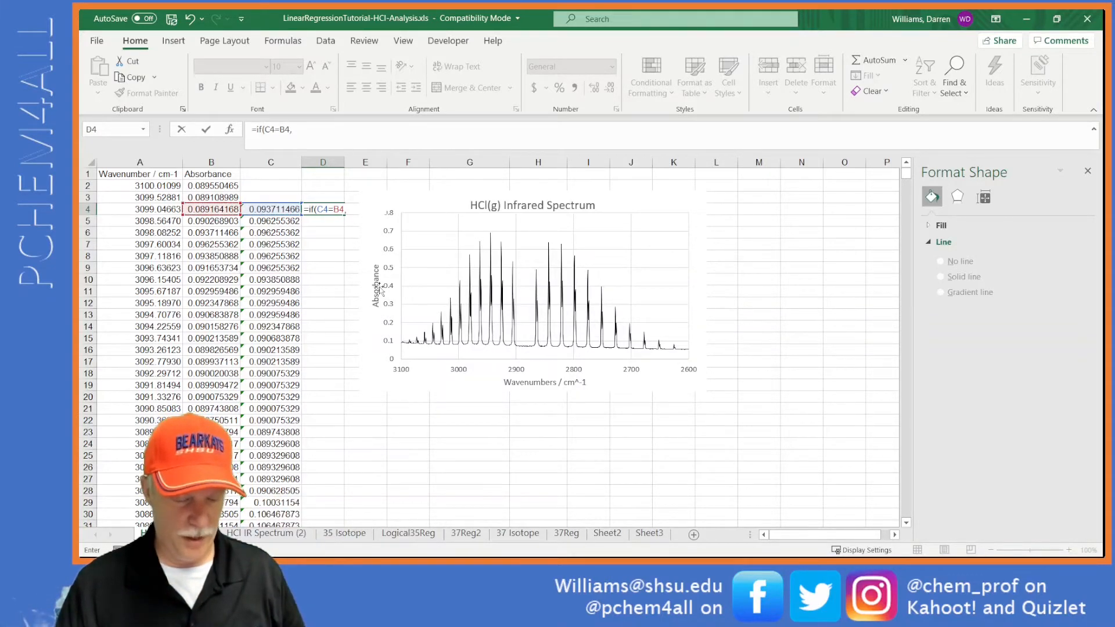
text(,)
key(Left)
key(Left)
key(Left)
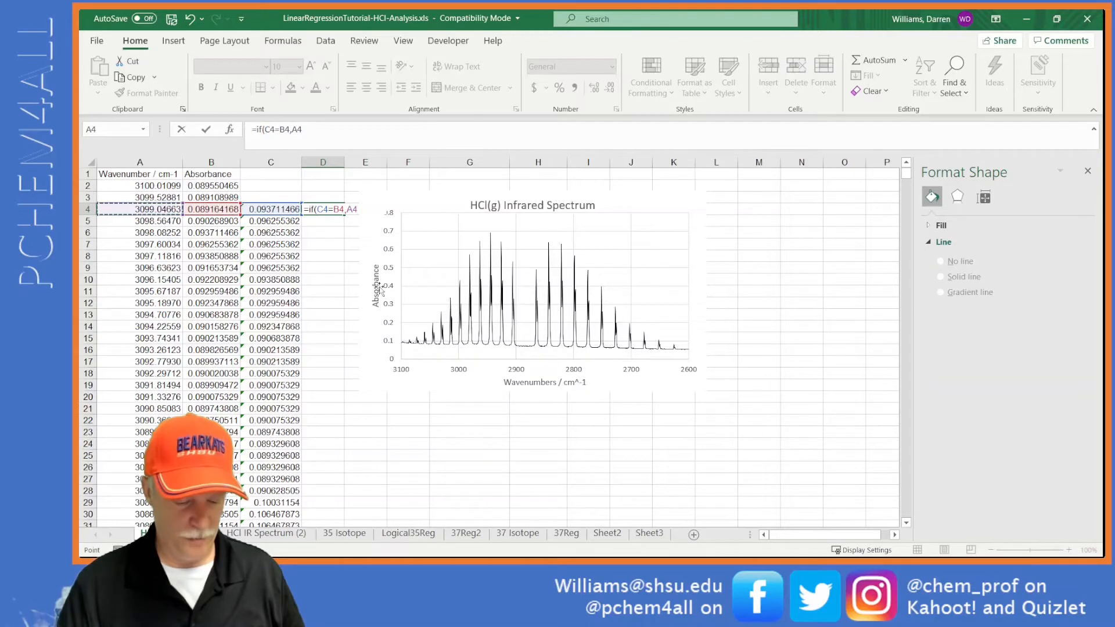
text(,)
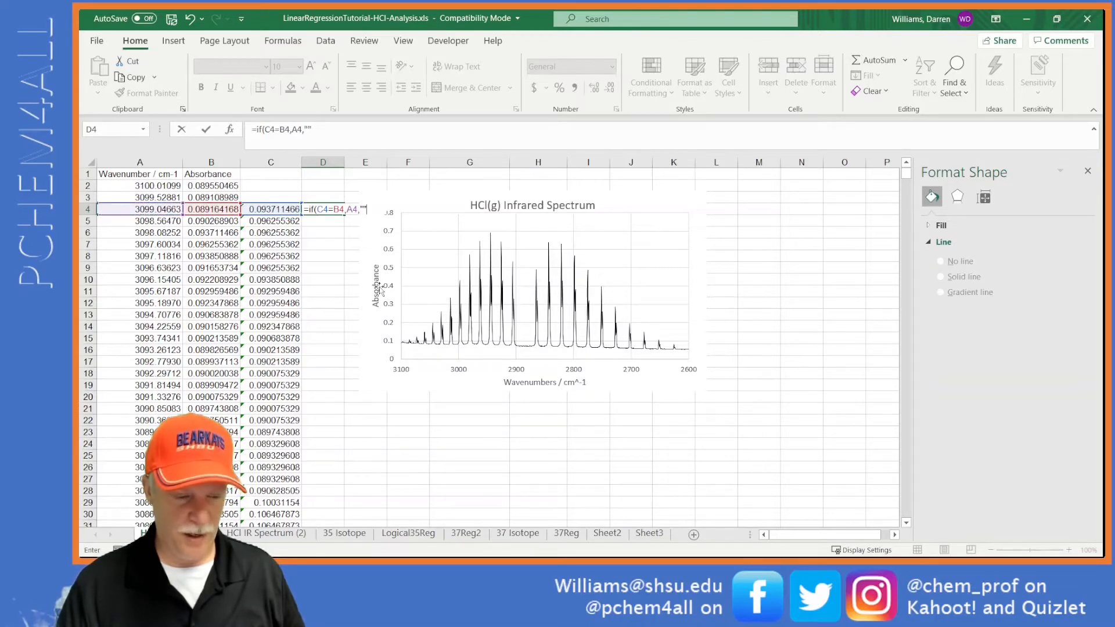
text(""))
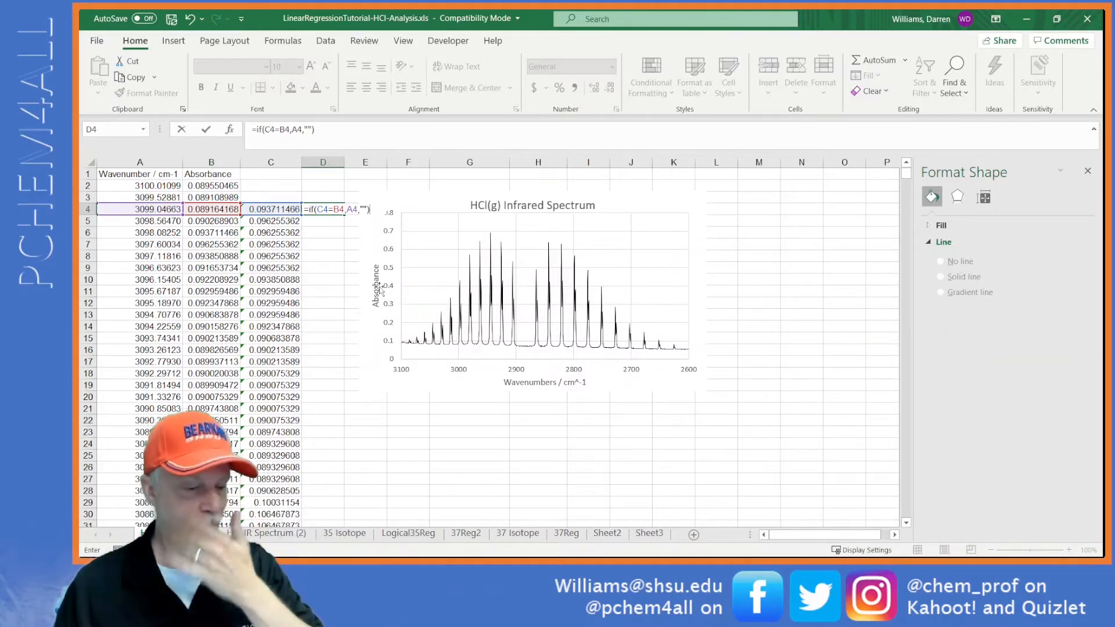
key(Return)
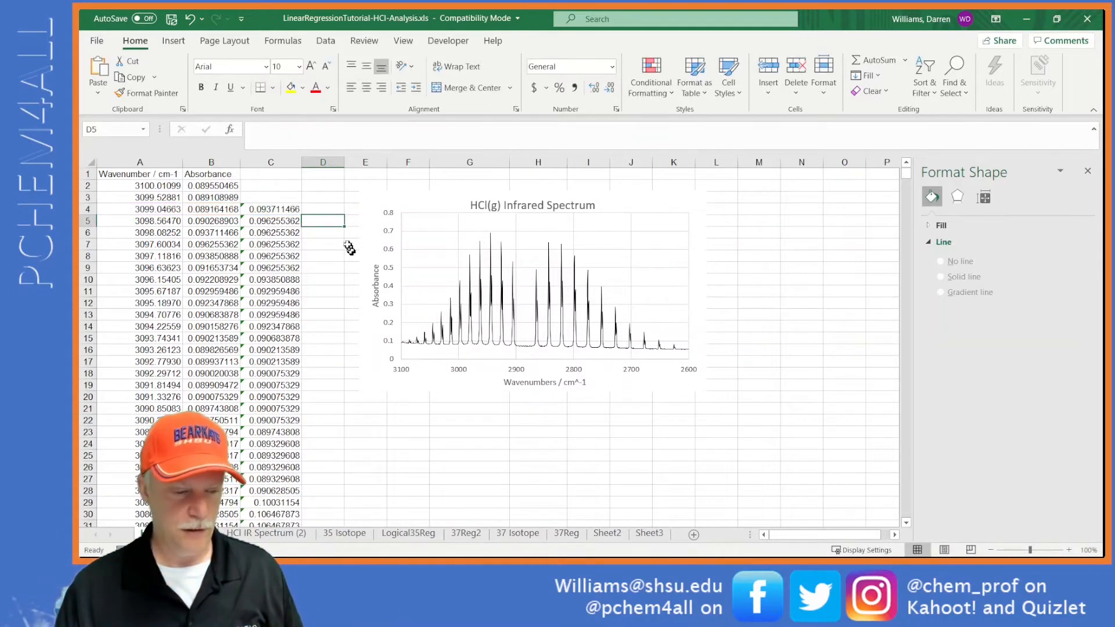
Step: Fill the D4 formula down column D alongside the data and check the peak-picking logic in row 20
click(336, 209)
double_click(344, 216)
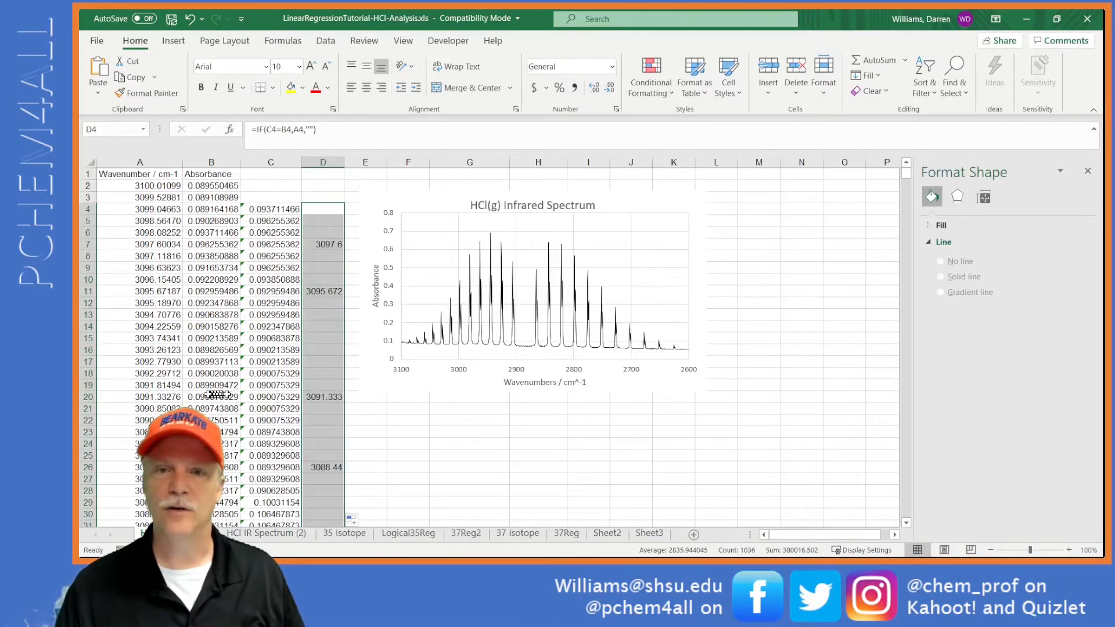
click(272, 373)
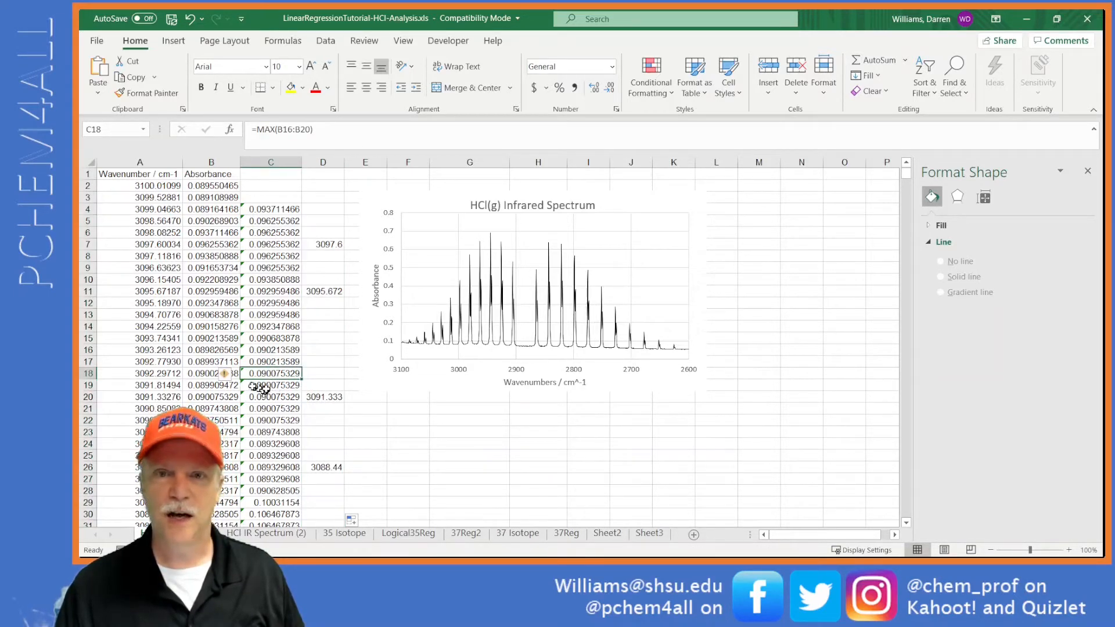
click(251, 399)
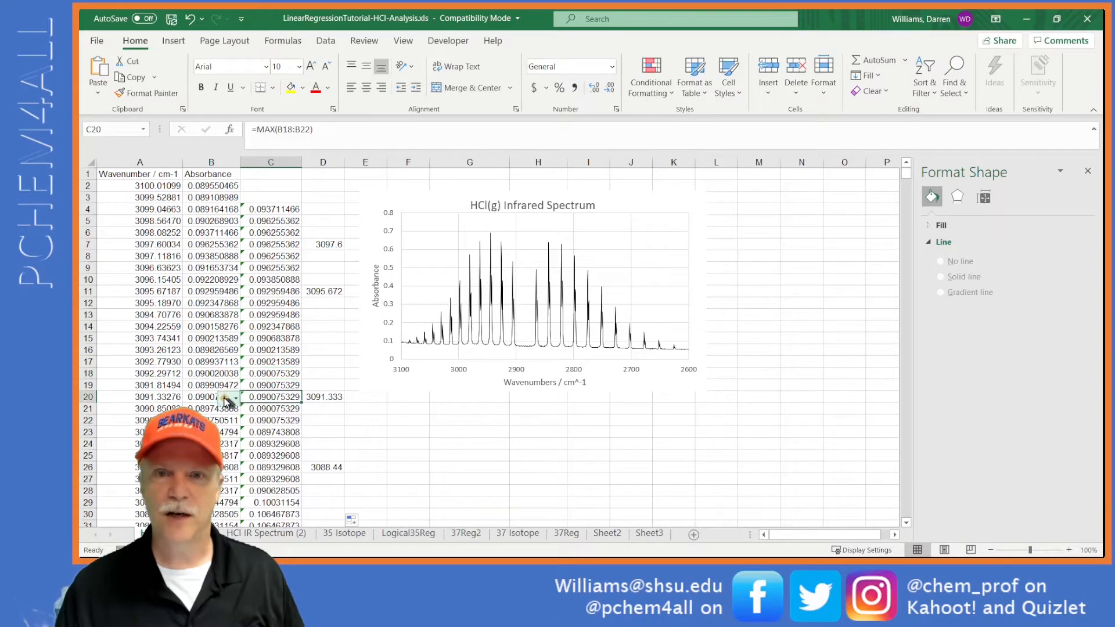
click(206, 396)
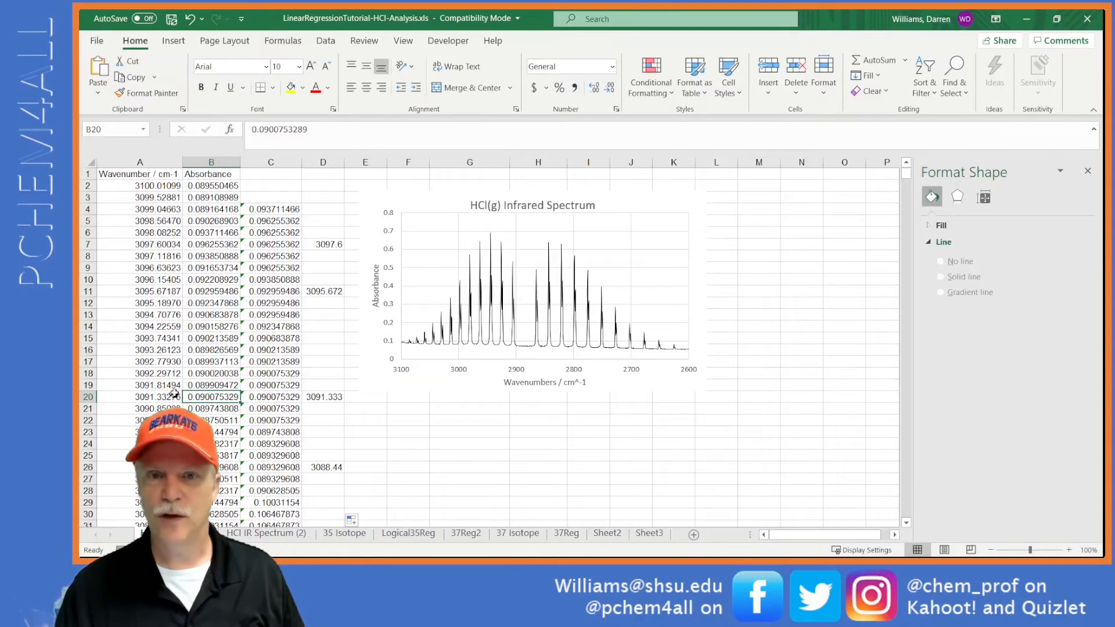
click(323, 397)
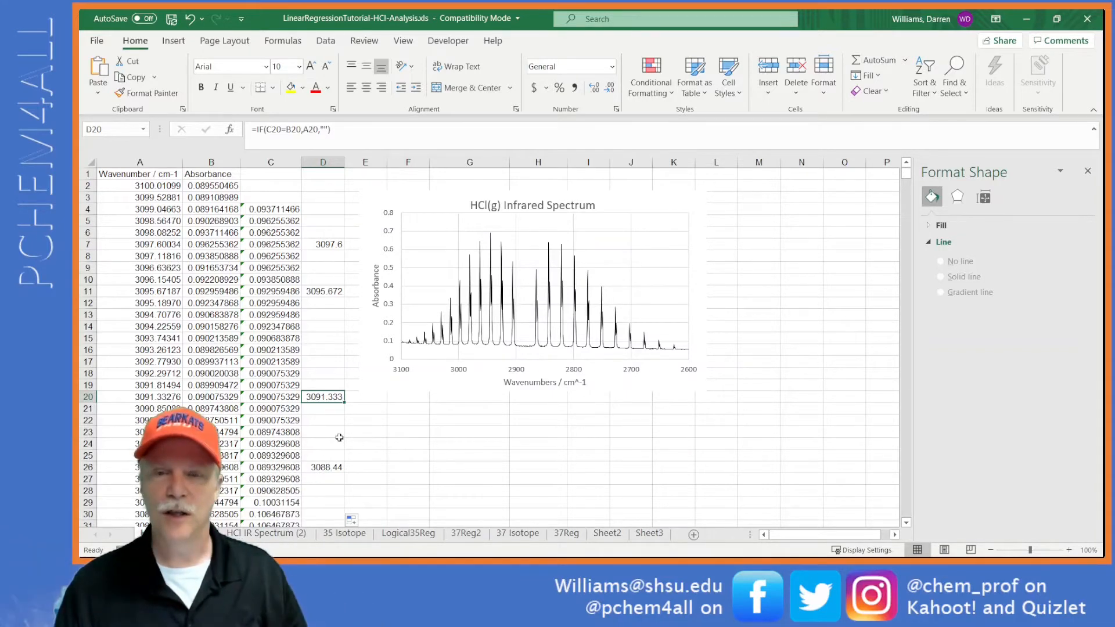
Step: Count the picked peaks by entering =COUNT(D4:D1039) in cell D1
click(319, 173)
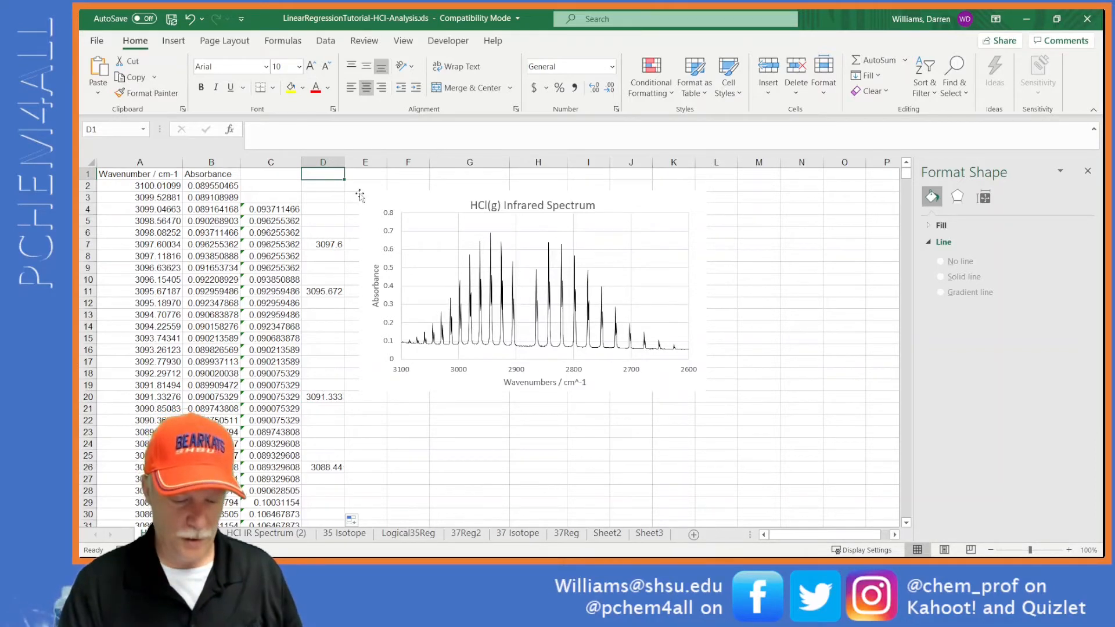
text(=count)
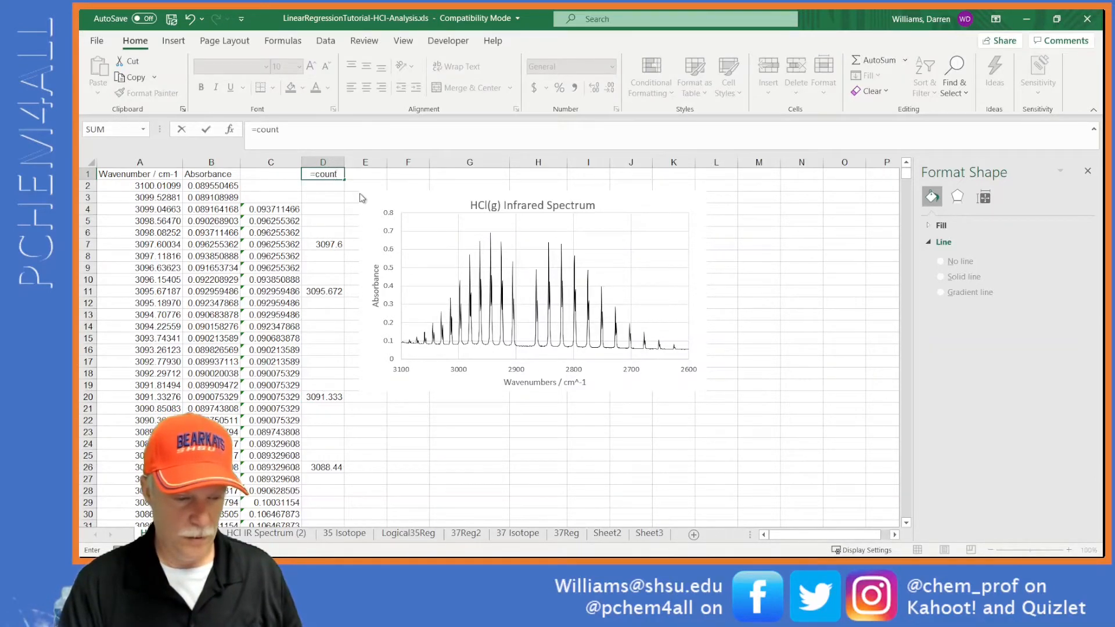
text(()
key(Down)
key(Down)
key(Down)
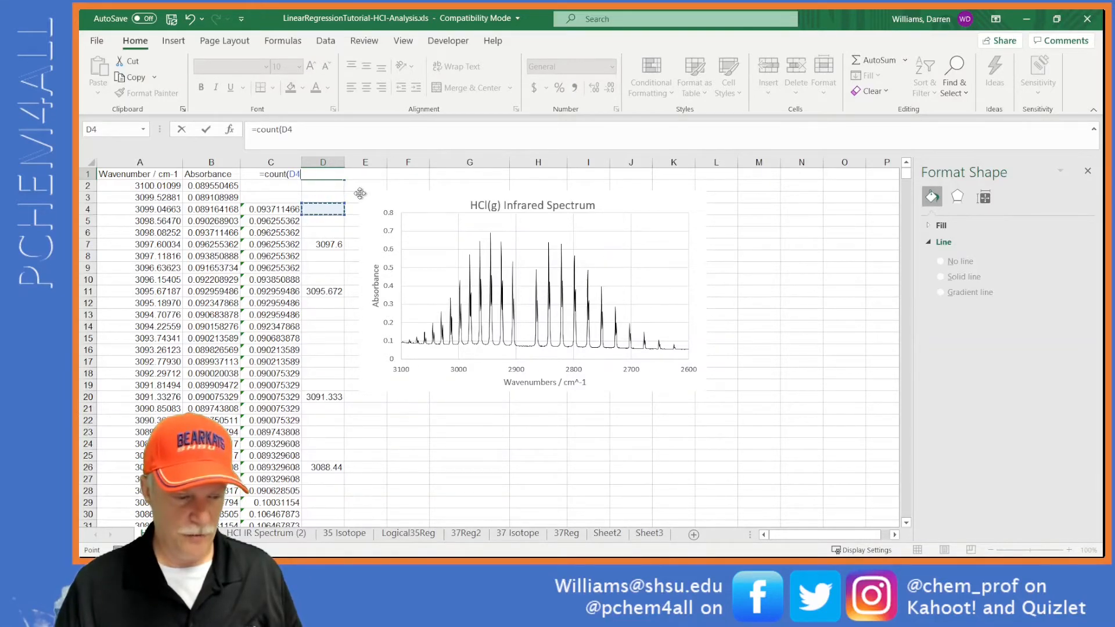
key(ctrl+shift+Down)
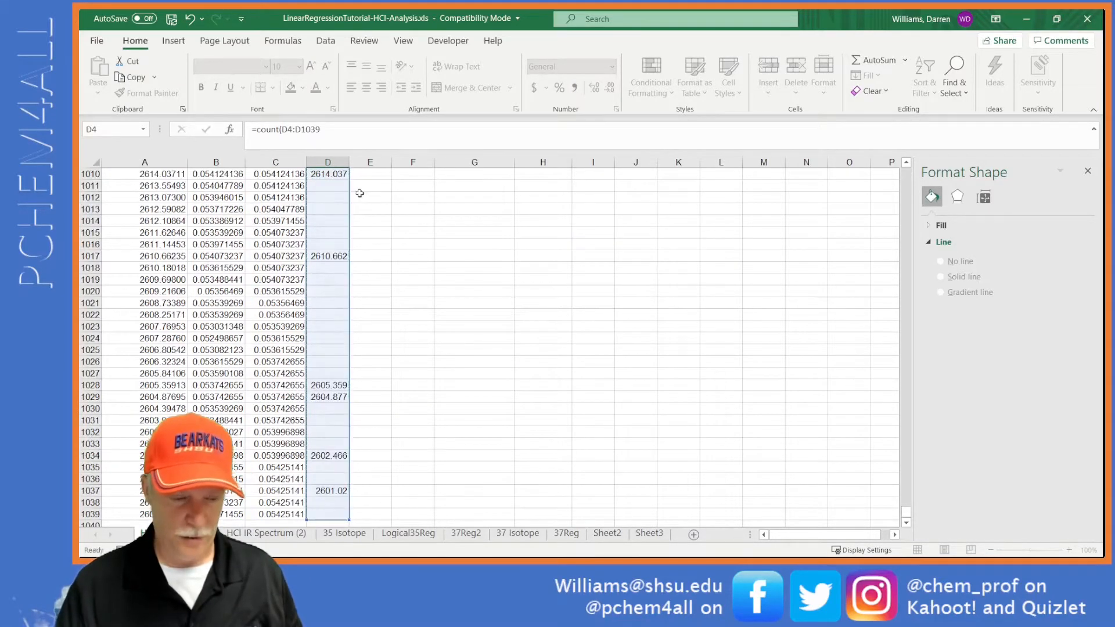
key(Return)
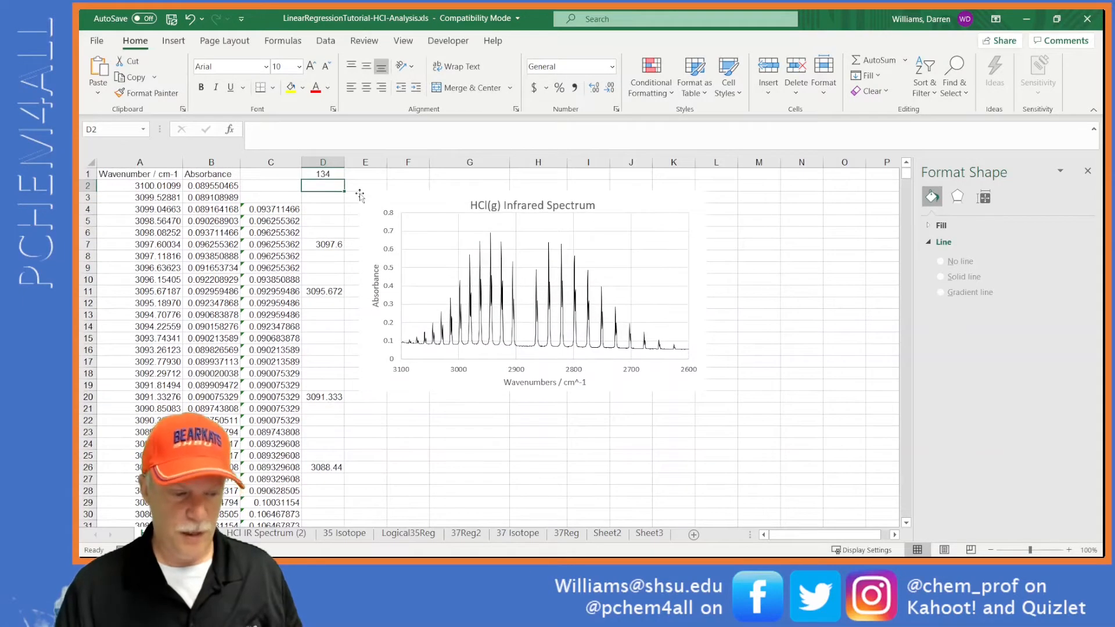
click(329, 175)
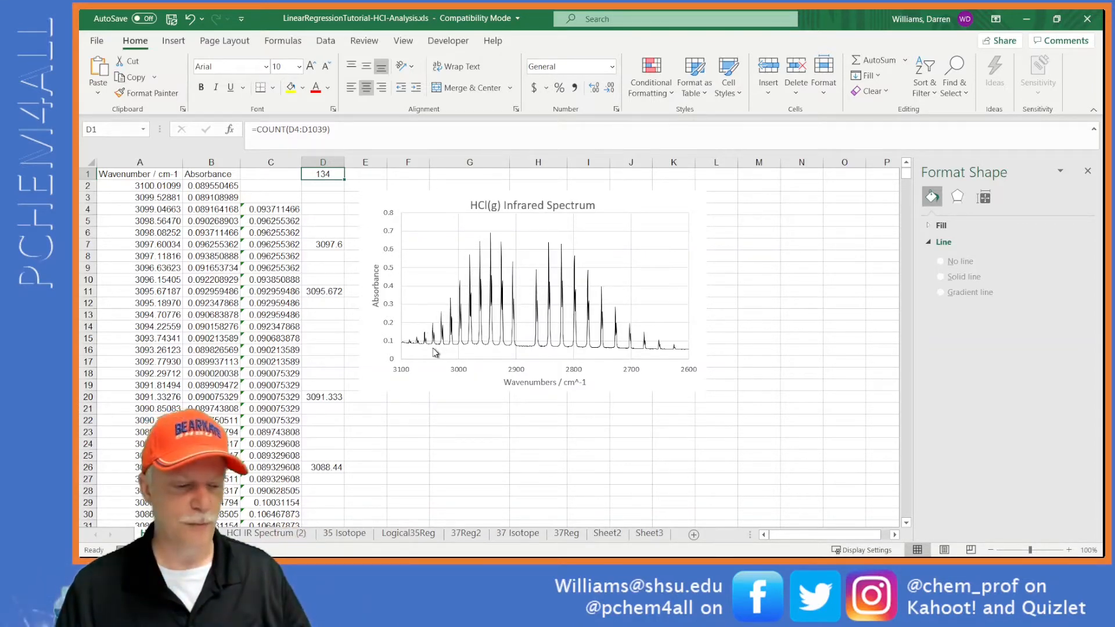
Step: Label the peak count by entering "Peaks picked=" in cell C1
click(279, 174)
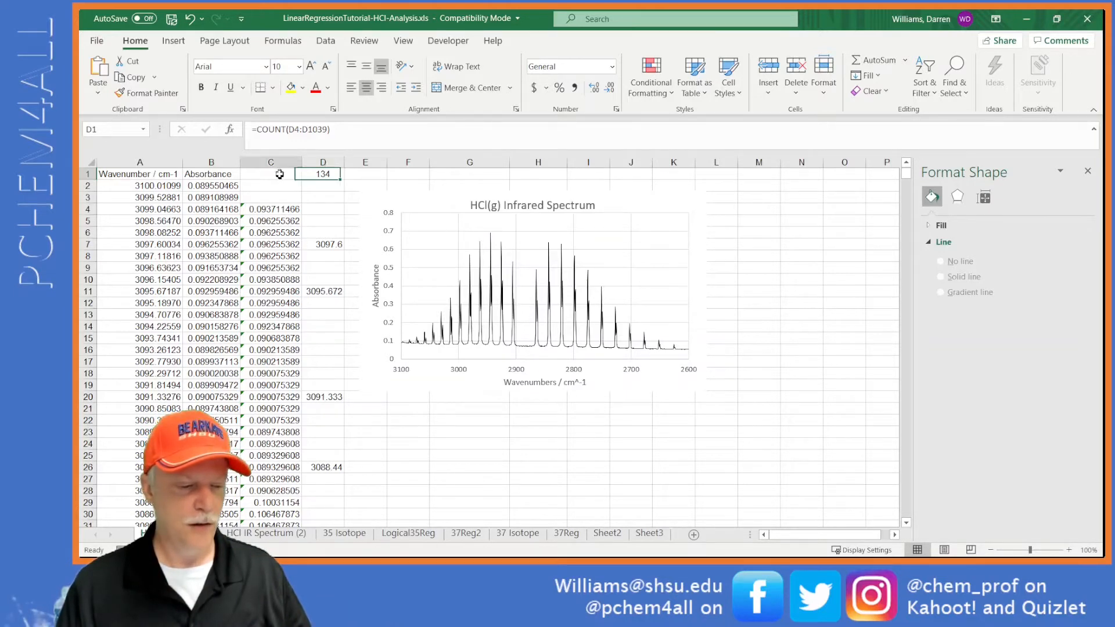
text(Peak)
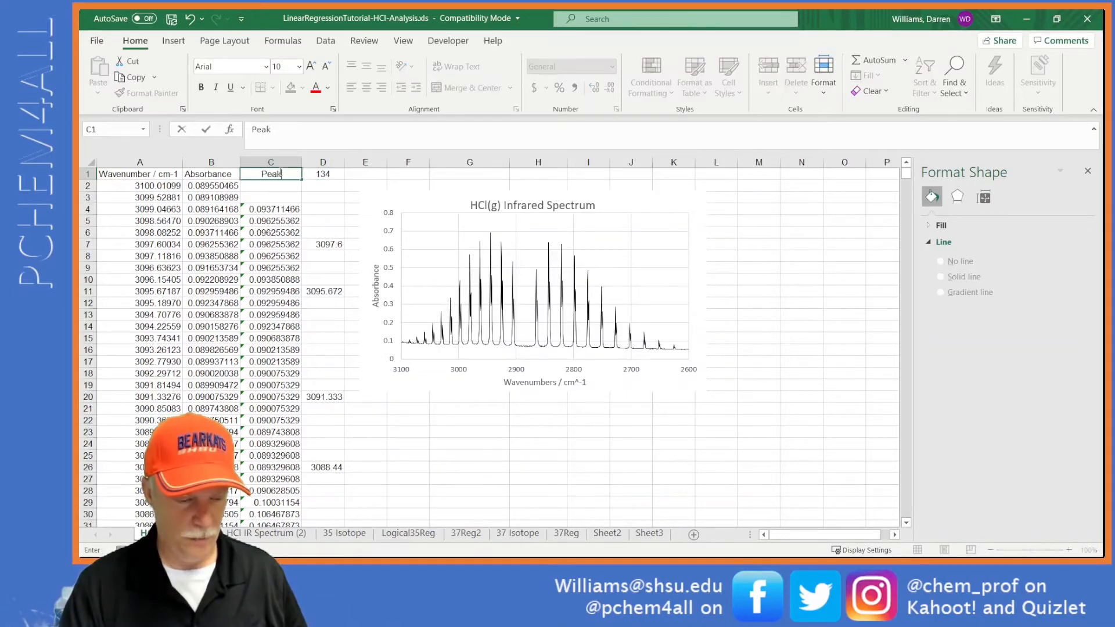
text(s picked=)
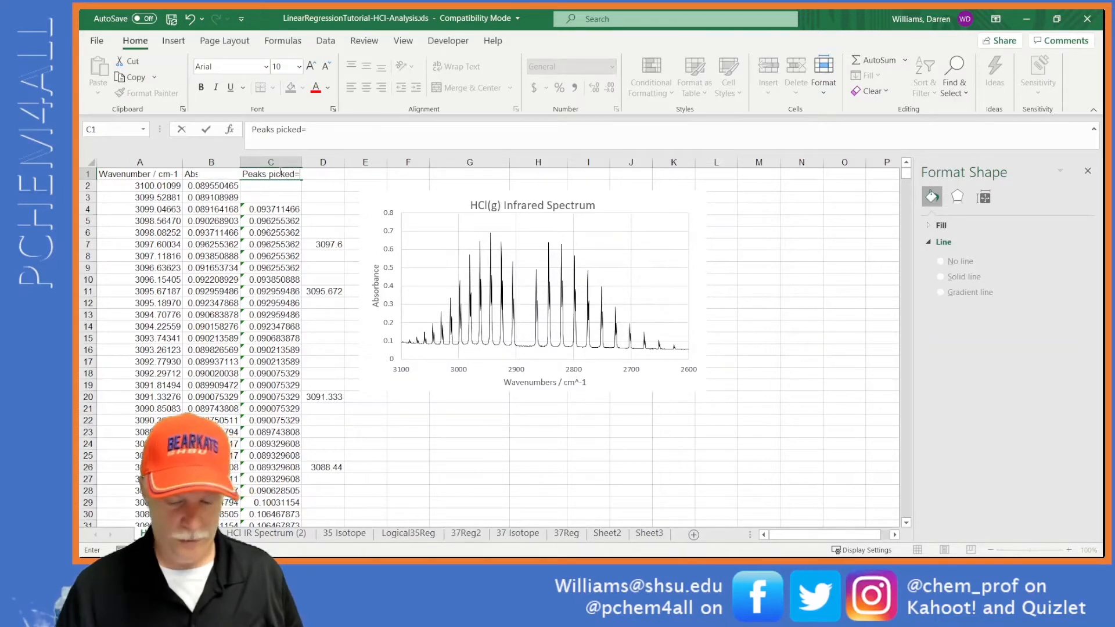
key(Return)
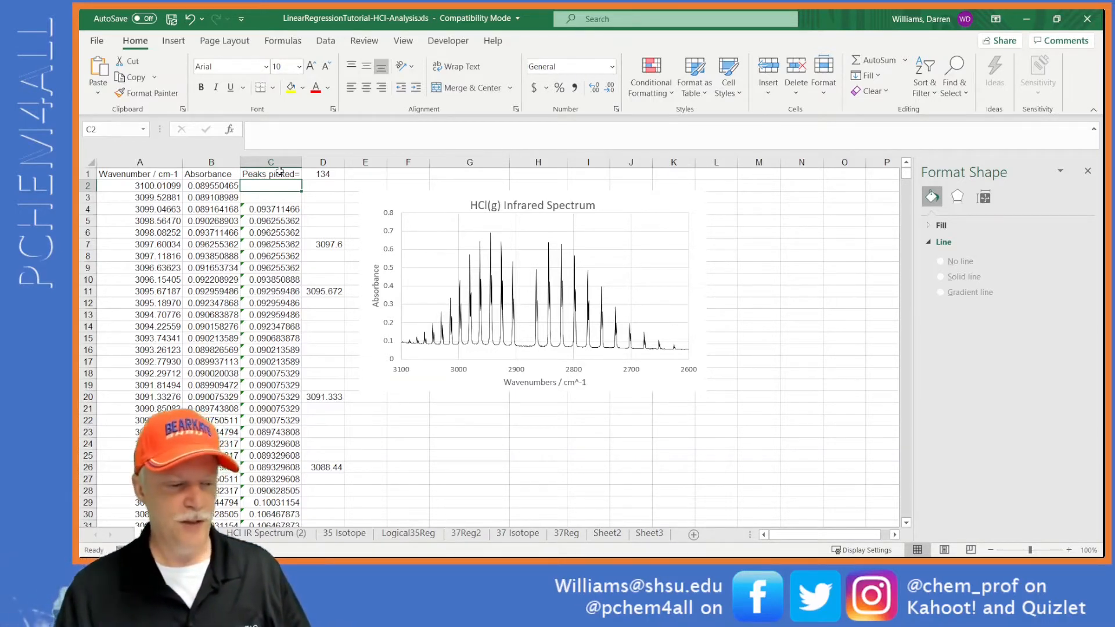
Step: Select all wavenumber values from A2 down to check the number of data points, and return to cell A1
click(171, 185)
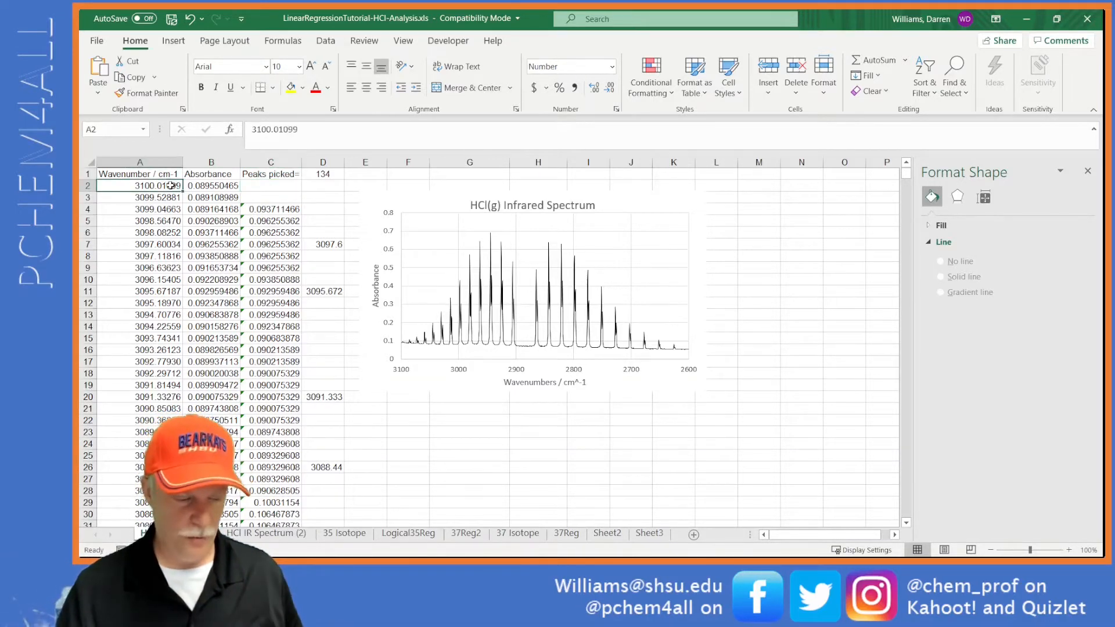
key(ctrl+shift+Down)
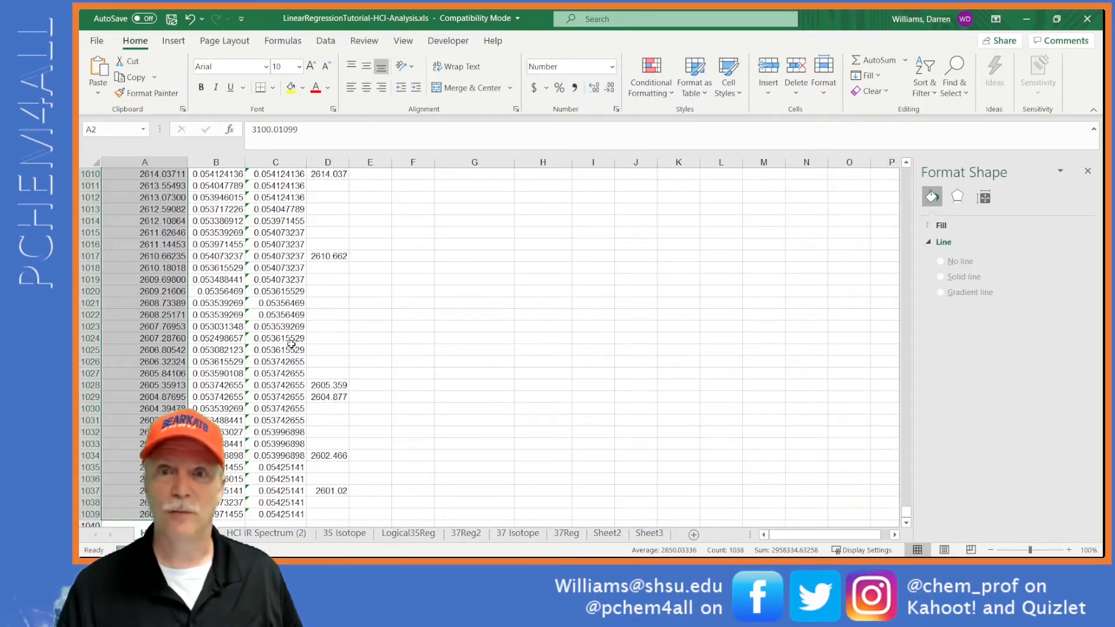
scroll(291, 345, up, 20)
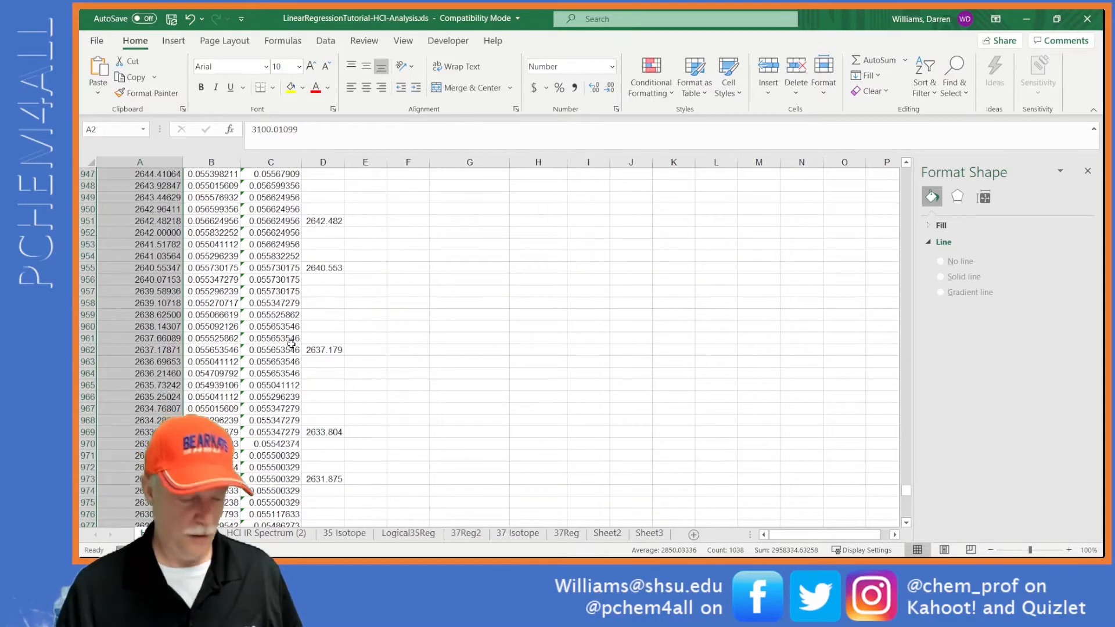
key(ctrl+Home)
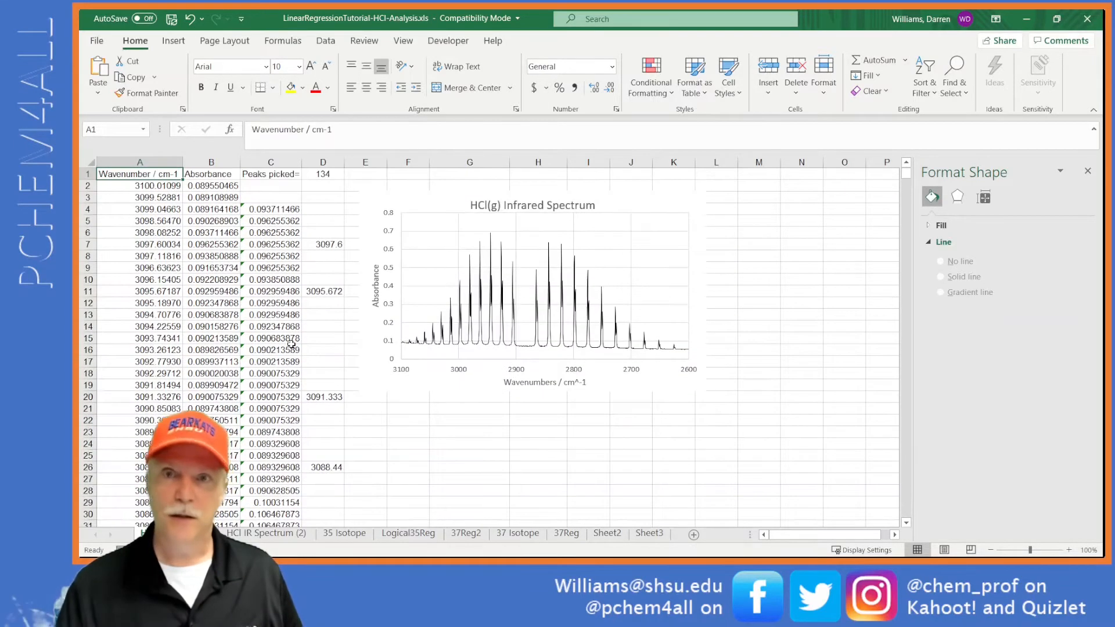
Step: Move the spectrum chart up and right, and place a duplicate of it directly below the original
drag(369, 197, 401, 201)
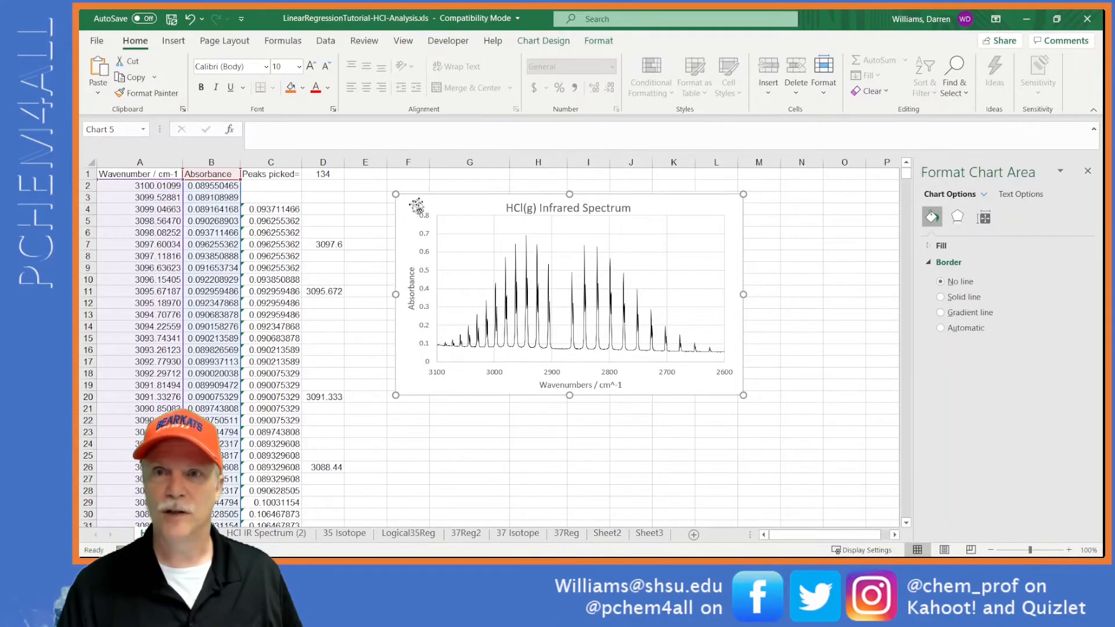
drag(406, 204, 406, 388)
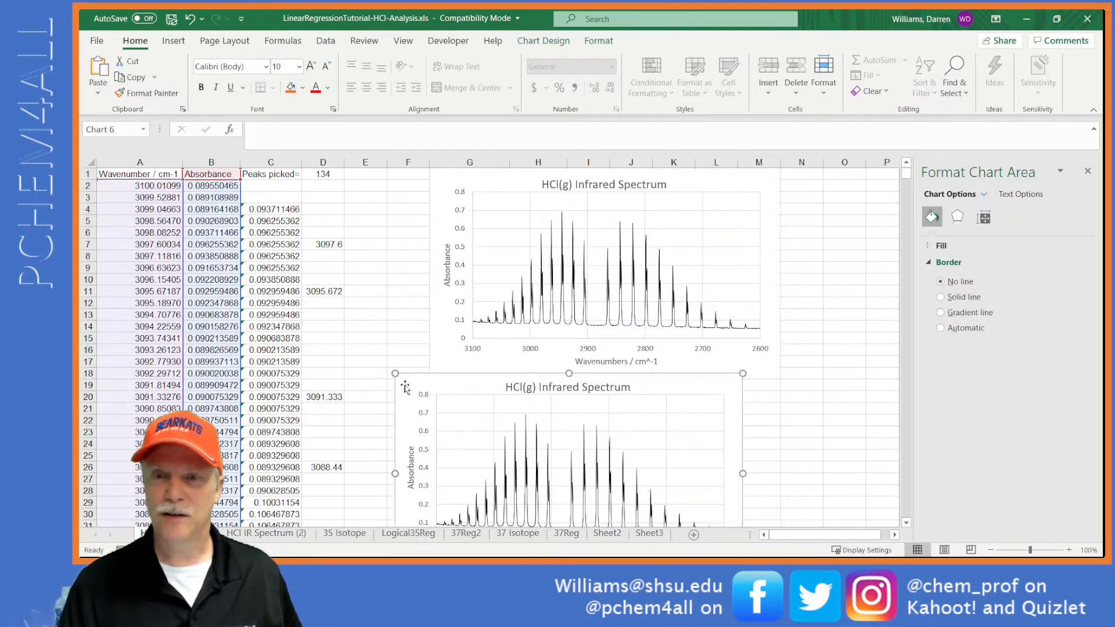
scroll(405, 386, down, 2)
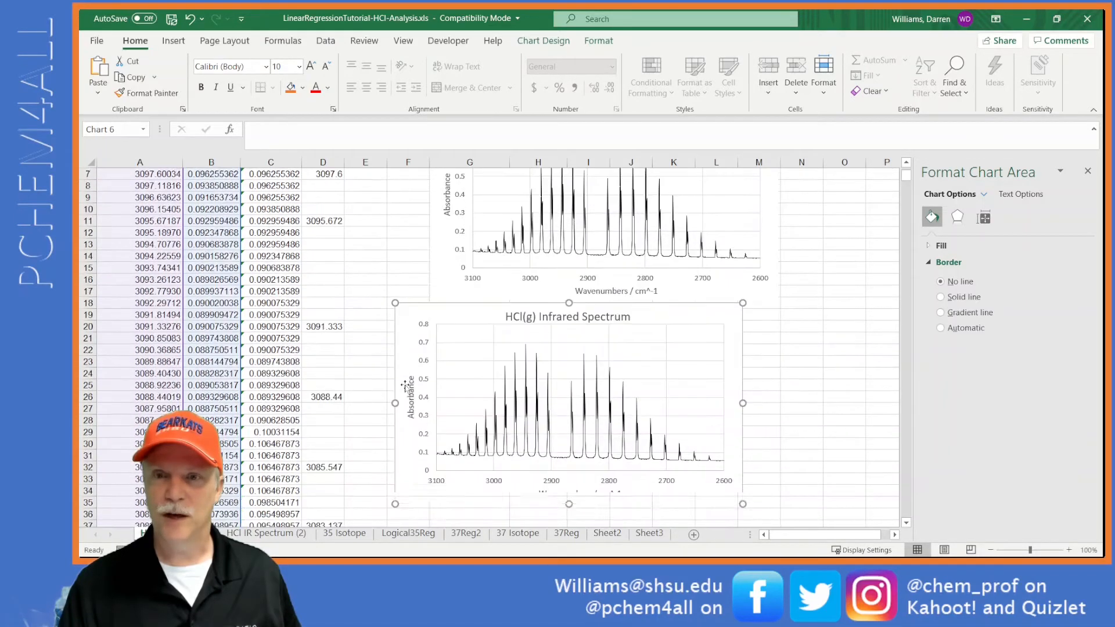
Step: Set the minimum bound of the lower spectrum chart's wavenumber axis to 3050
click(442, 486)
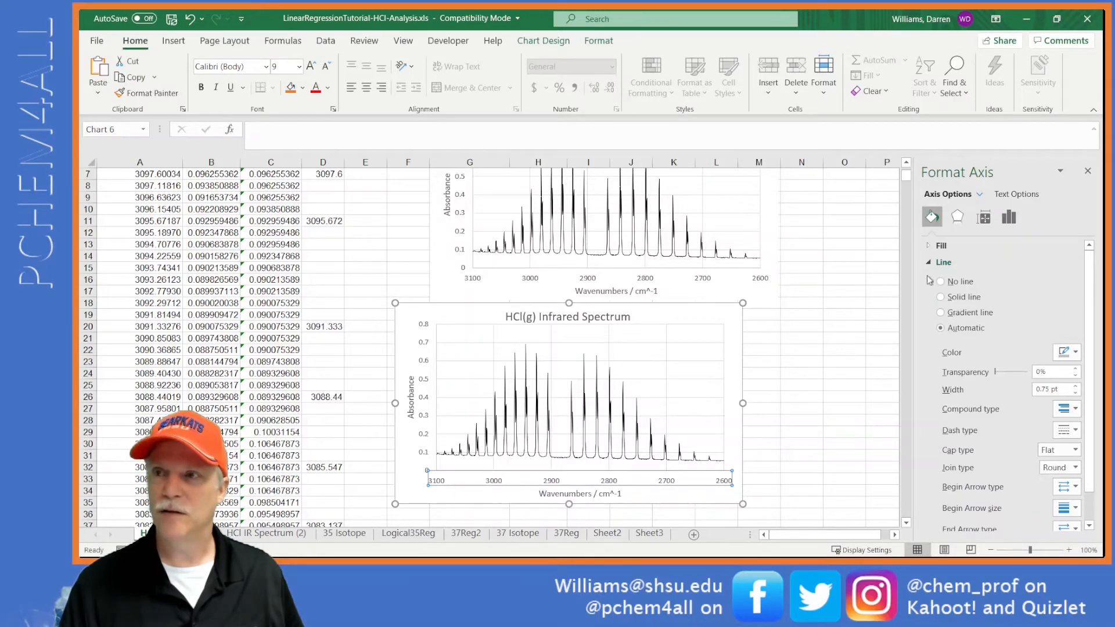
click(1009, 217)
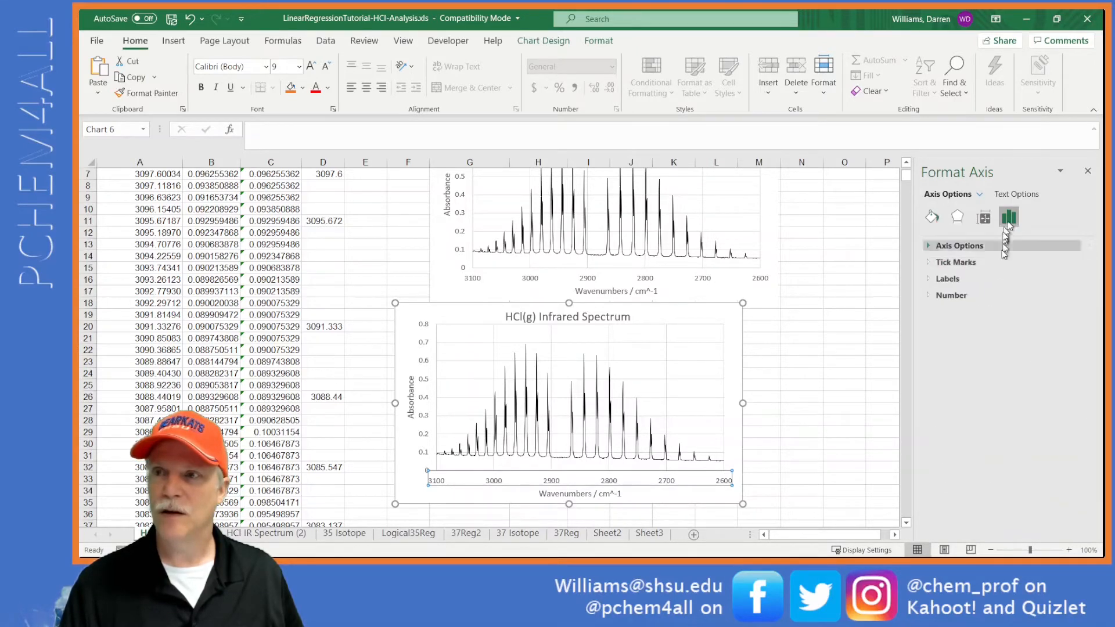
click(965, 247)
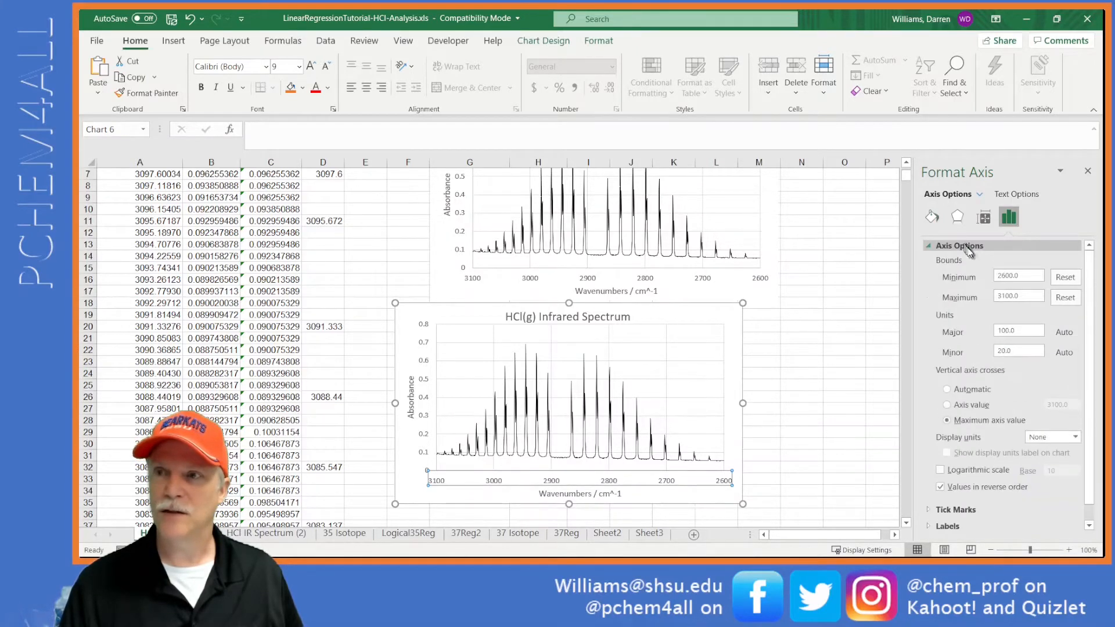
double_click(1025, 274)
text(30)
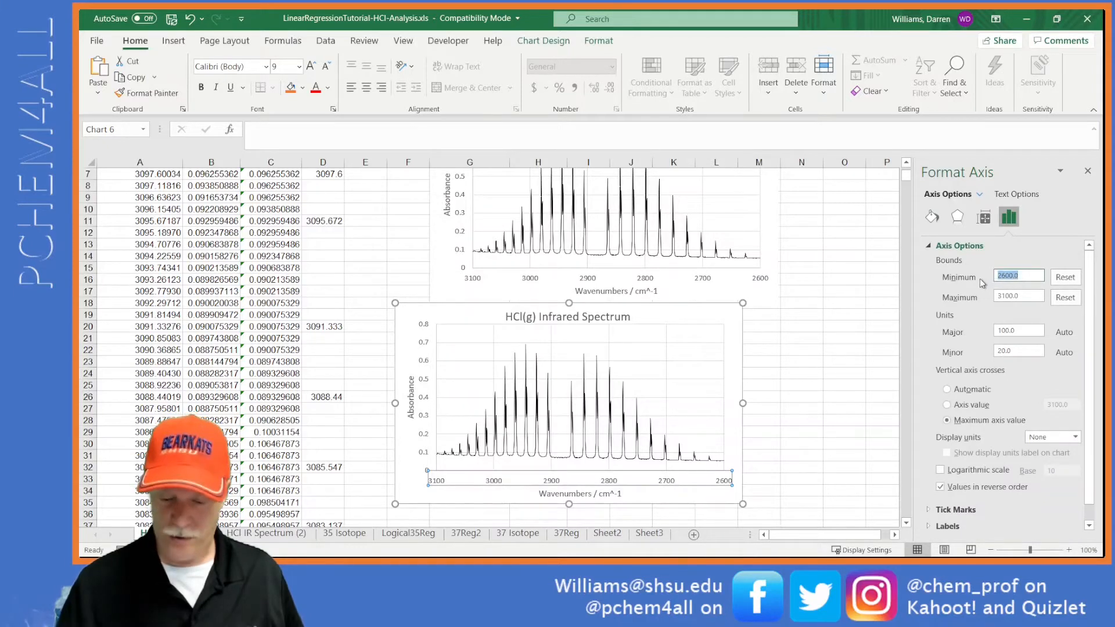
text(50)
key(Return)
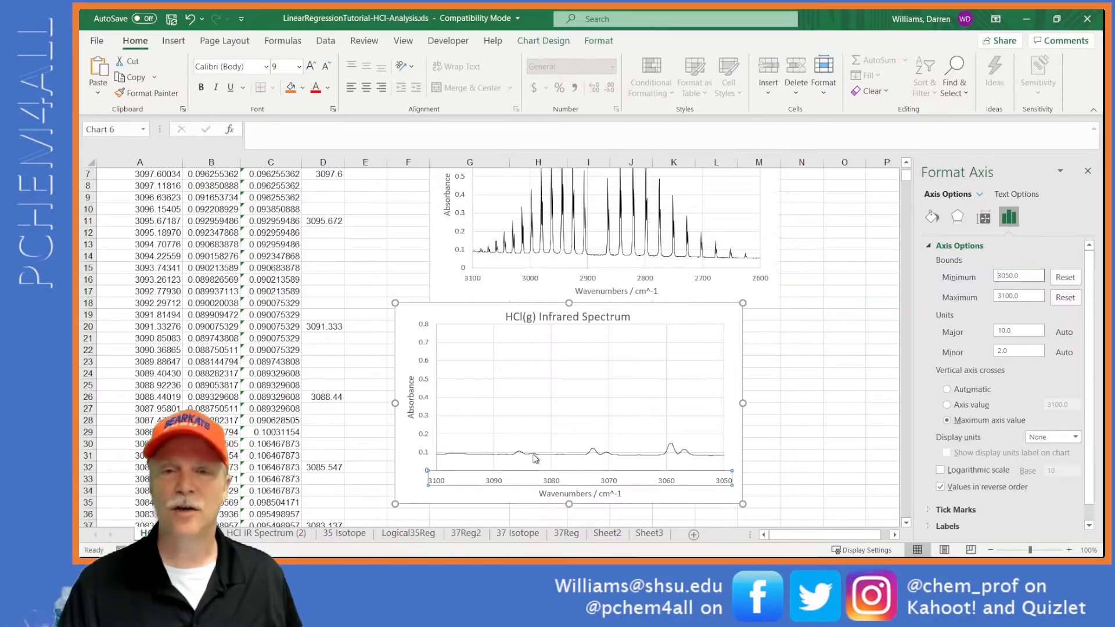
Step: Compare the first picked wavenumbers with the zoomed spectrum and mark the 3091.333 entry as a false peak with "x" in E20
click(377, 328)
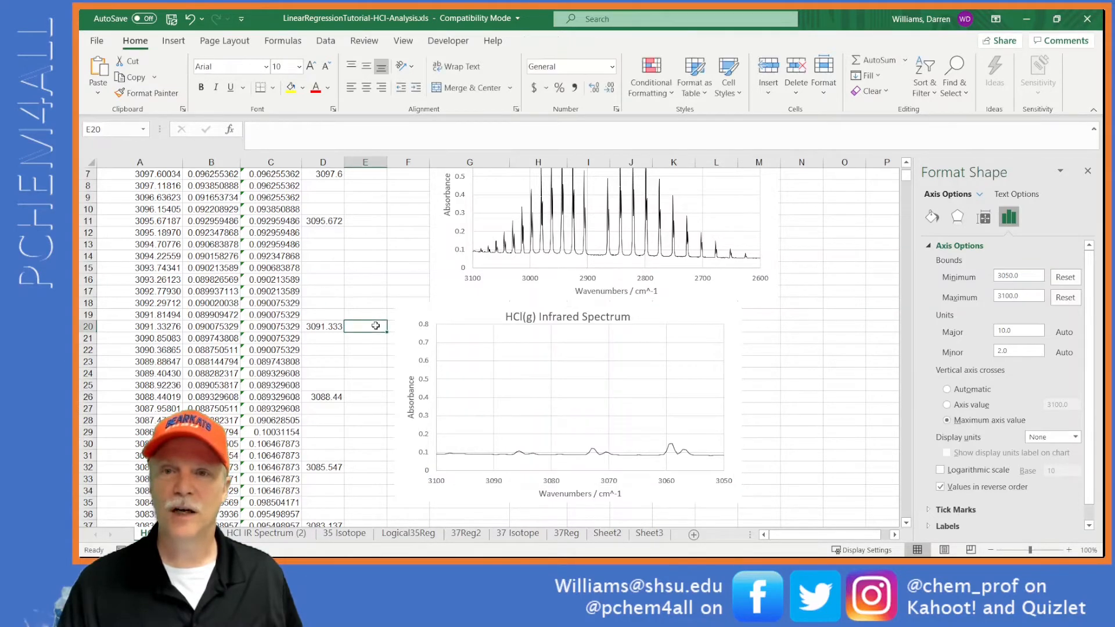
key(Down)
click(369, 399)
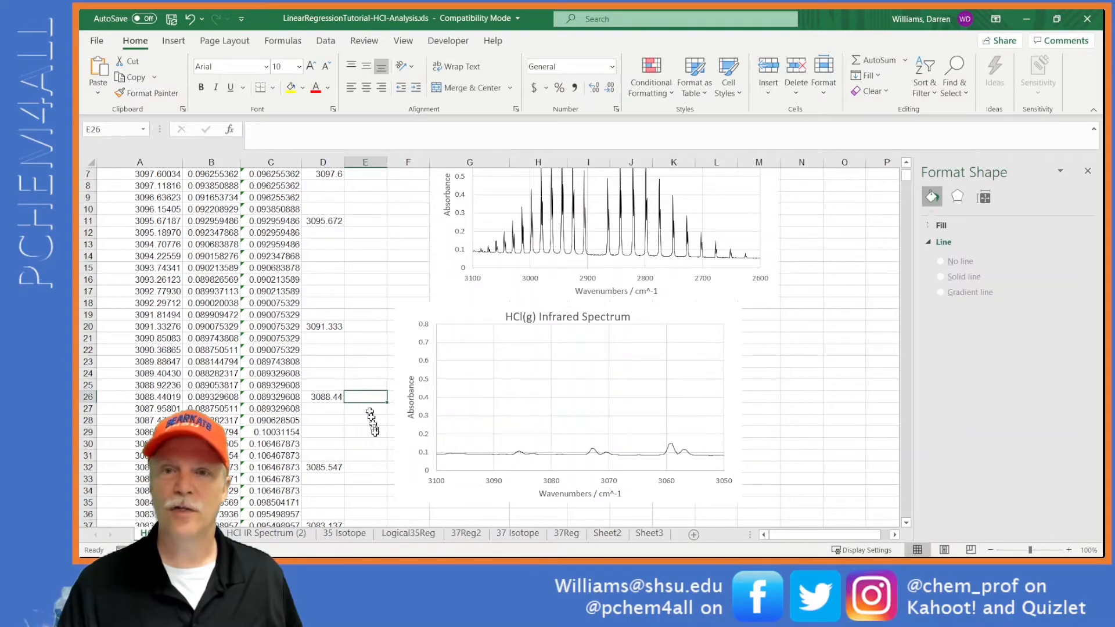
click(367, 465)
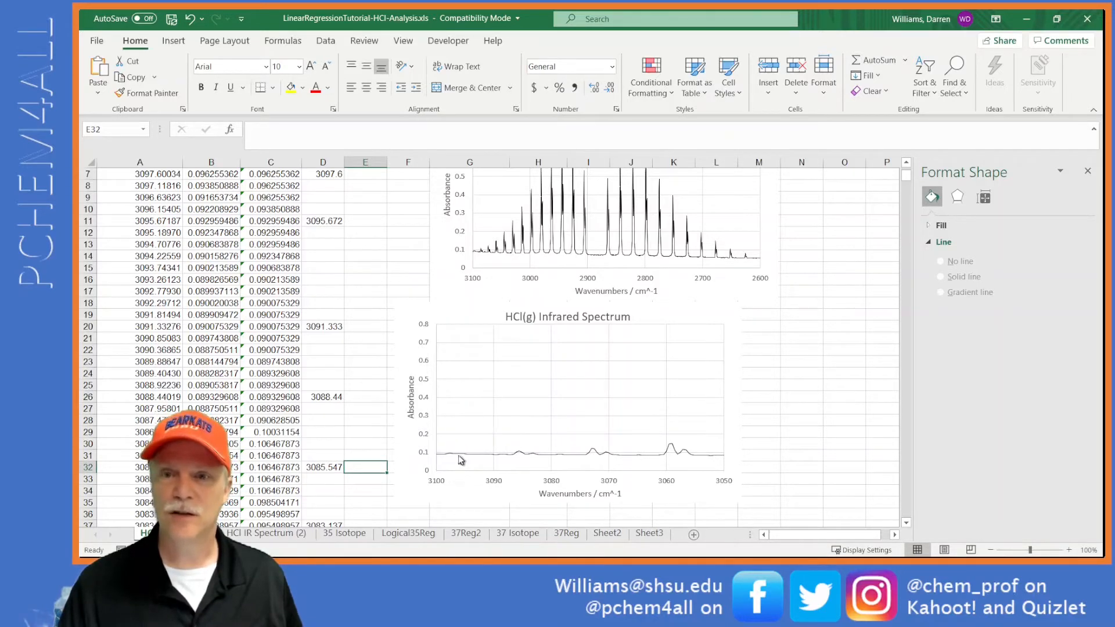
click(356, 326)
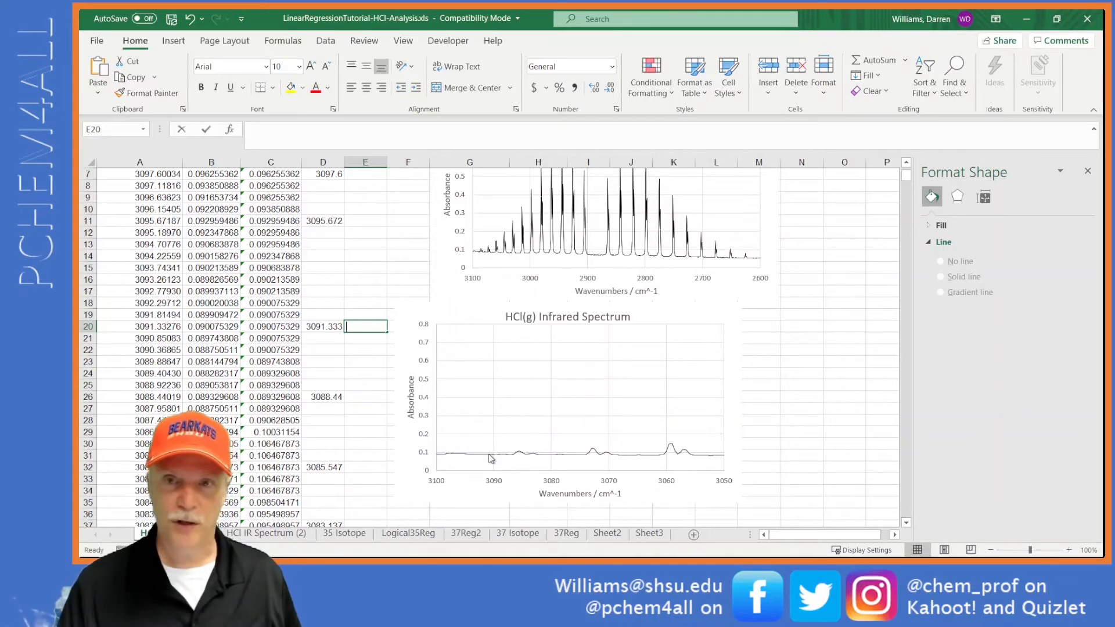
text(x)
key(Return)
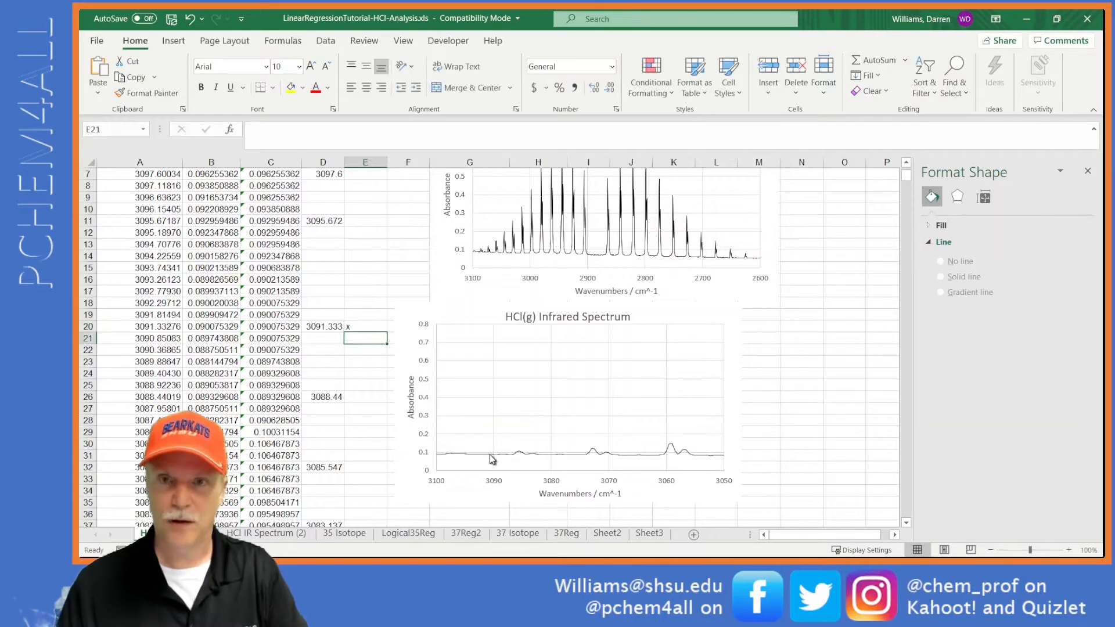
Step: Inspect the first small peak on the zoomed spectrum and mark the 3088.44 entry with "x" in E26
click(379, 401)
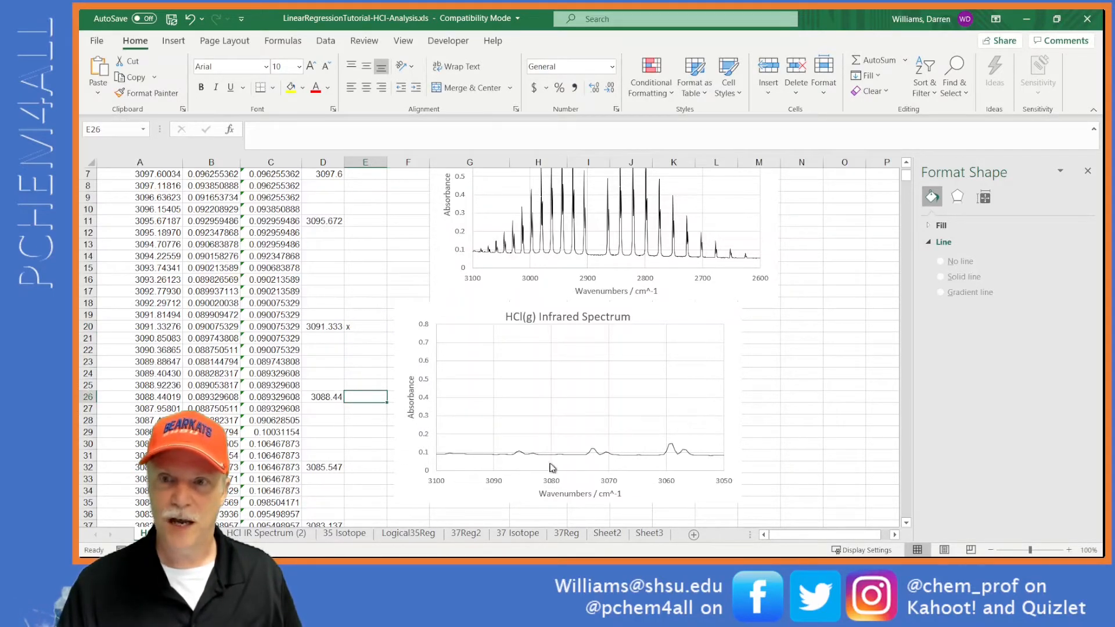
click(521, 456)
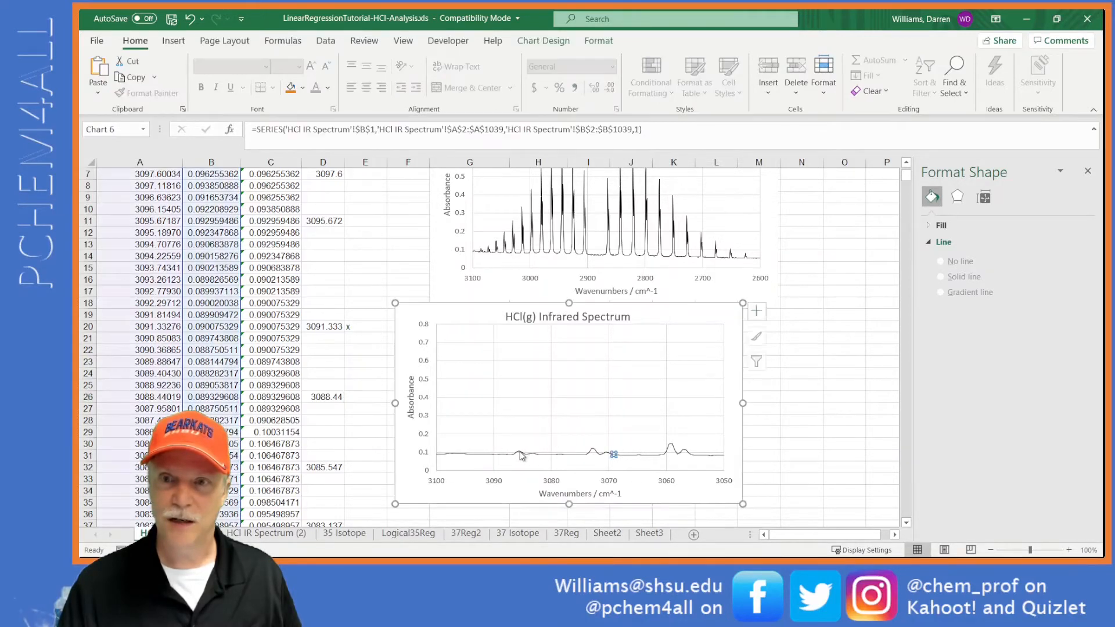
click(518, 452)
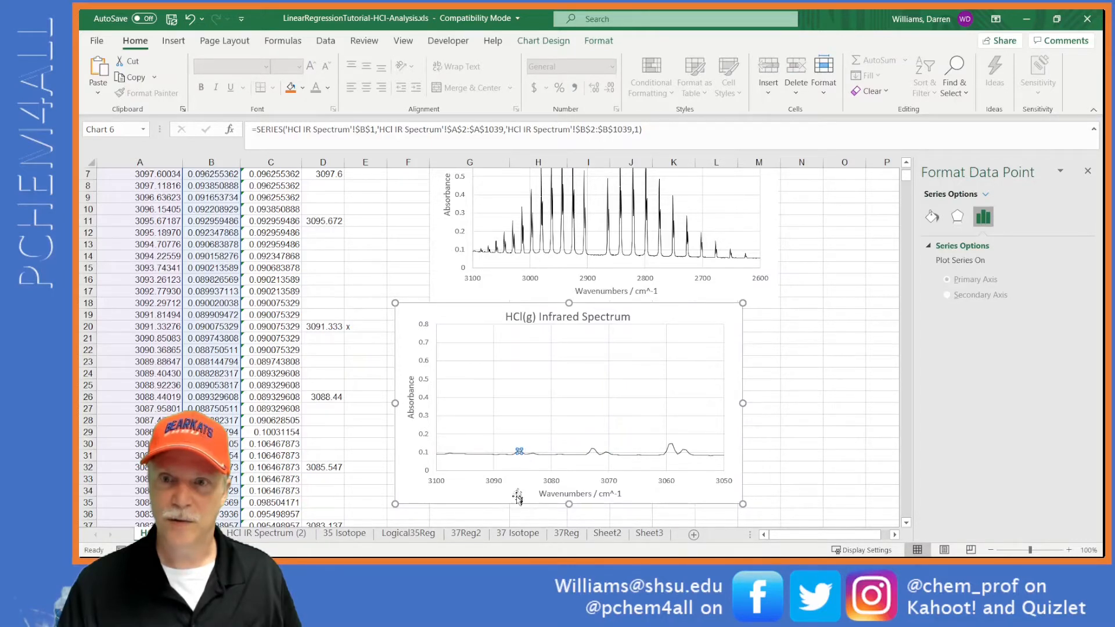
click(519, 474)
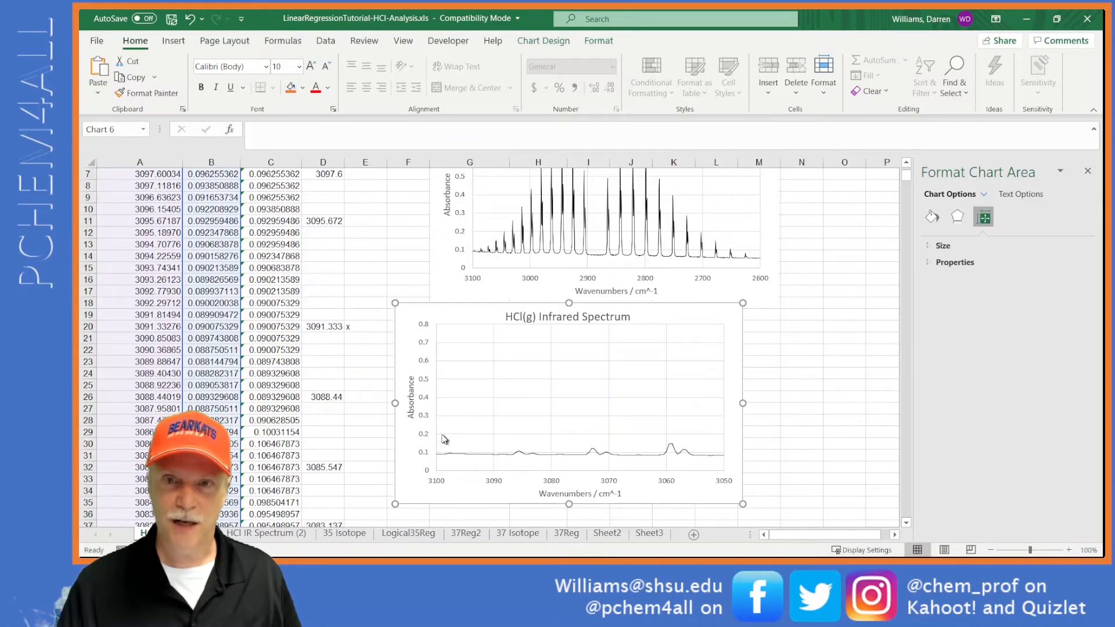
click(376, 395)
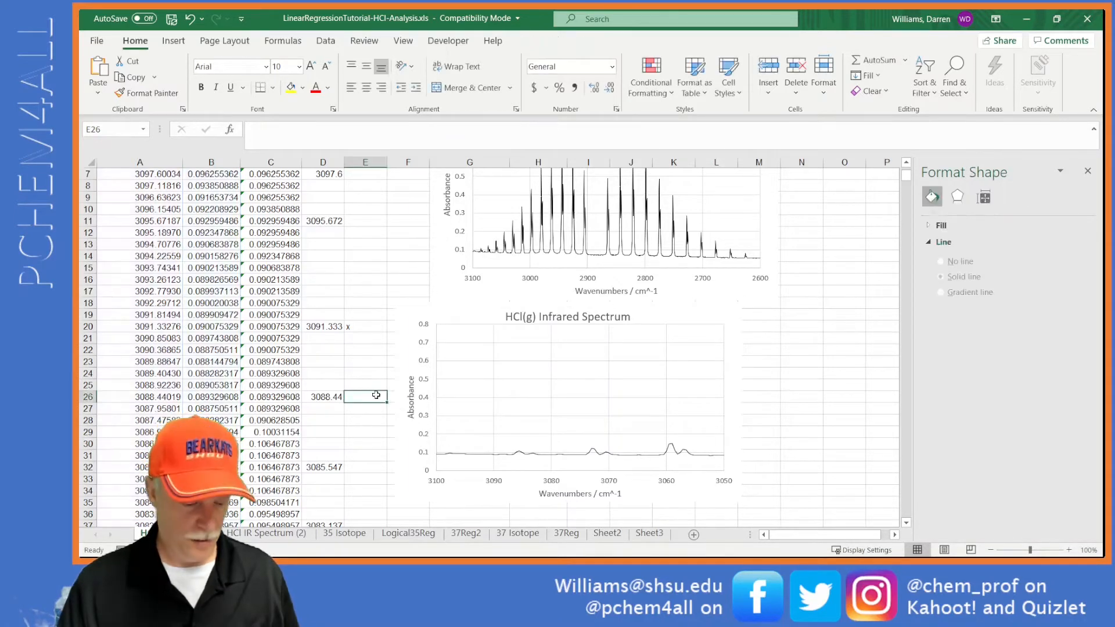
text(x)
Step: Label the first isotope peak pair by entering 35 in E32 and 37 in E37
click(366, 468)
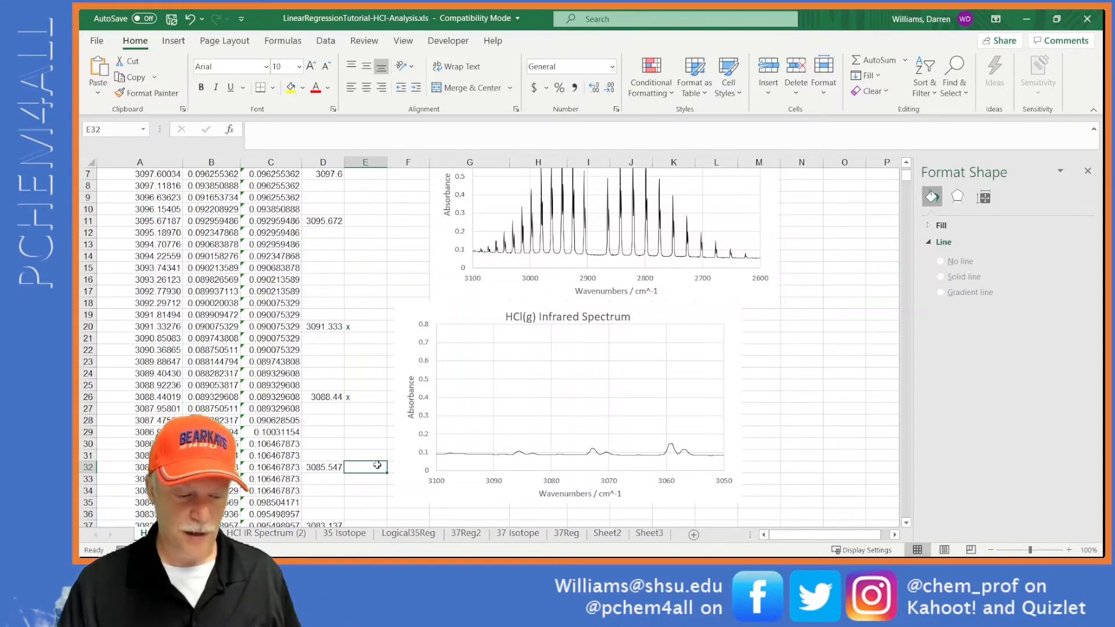
text(35)
key(Return)
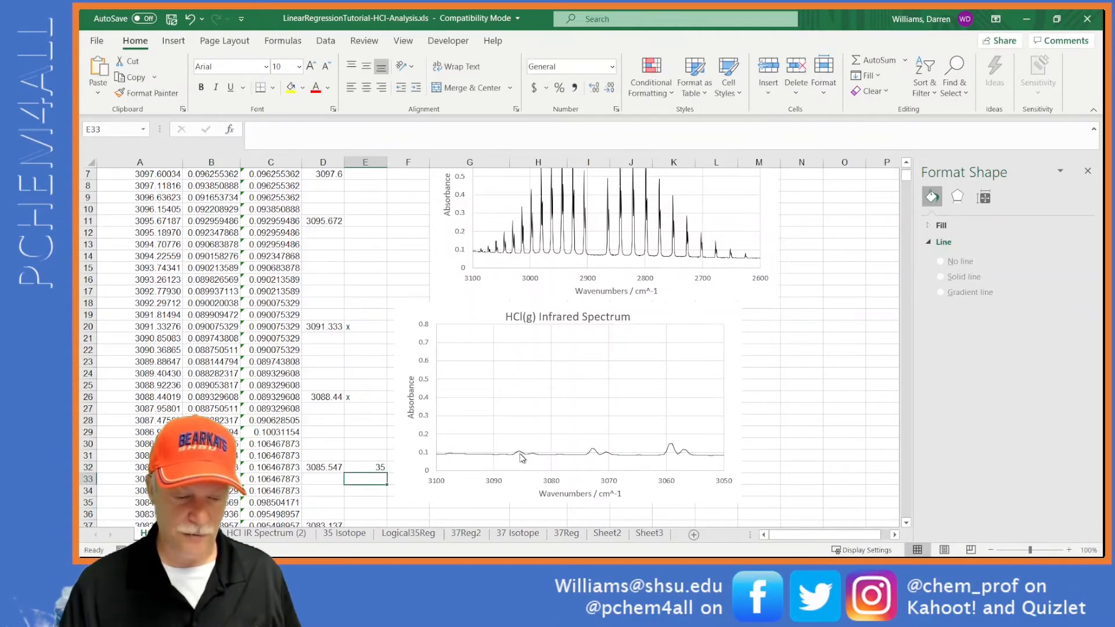
scroll(375, 467, down, 1)
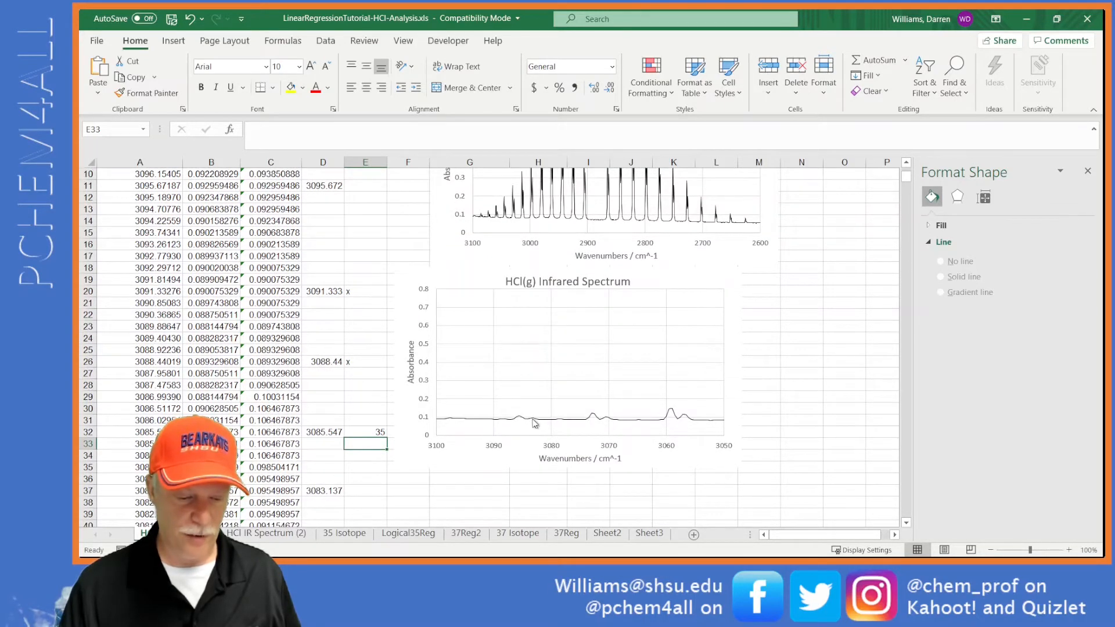
click(366, 492)
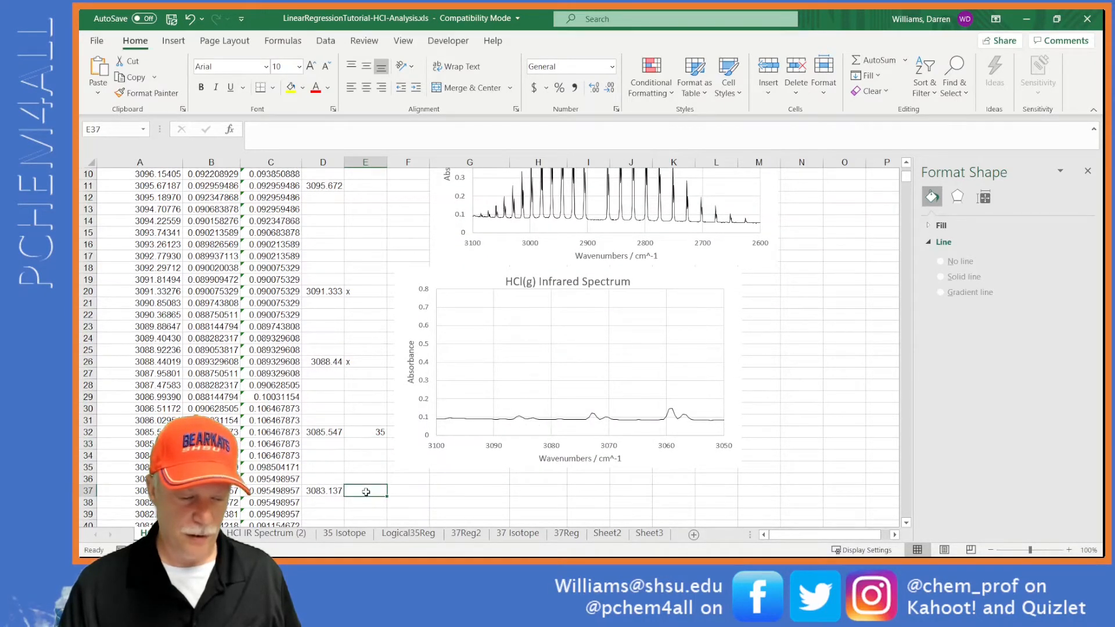
text(37)
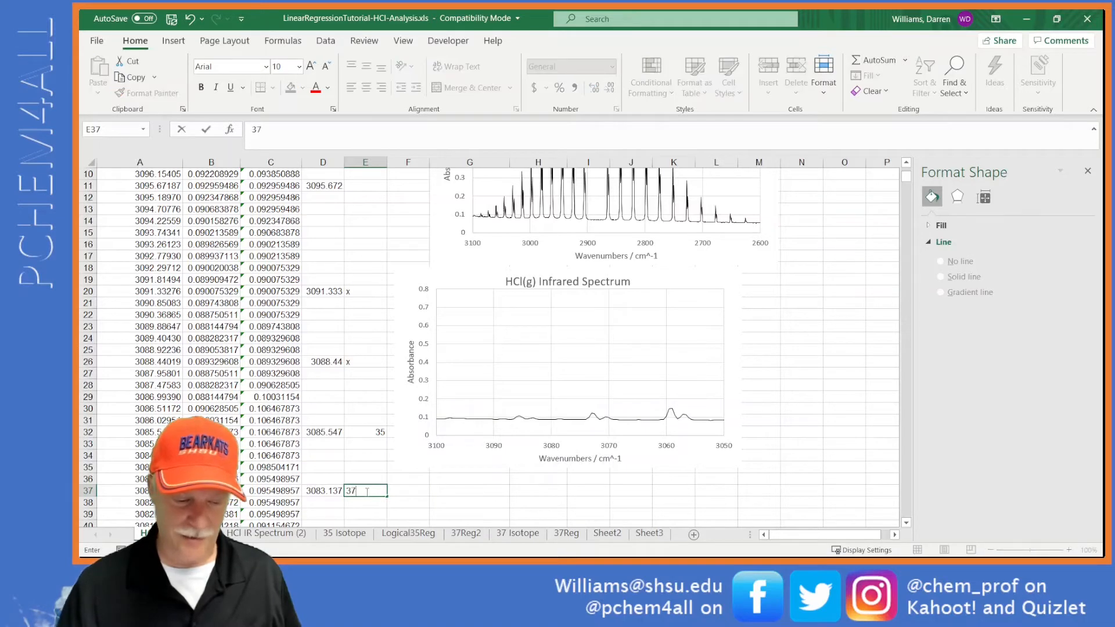
key(Return)
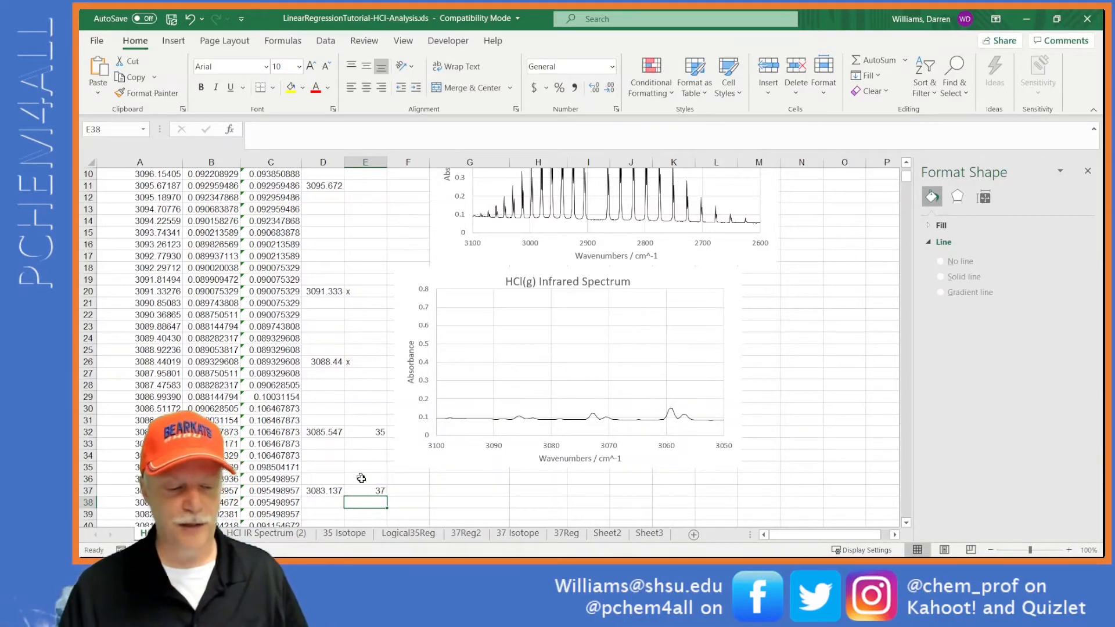
Step: Mark the picked values 3080.726 and 3078.316 as false peaks by entering "x" in E42 and E47
scroll(360, 477, down, 3)
scroll(355, 463, down, 1)
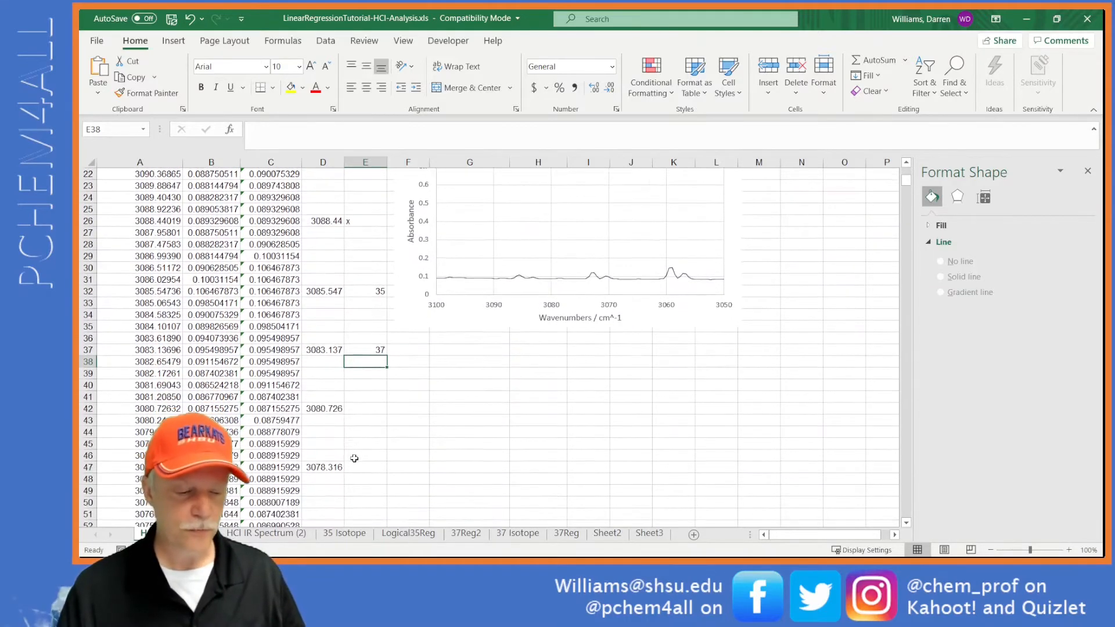
click(367, 407)
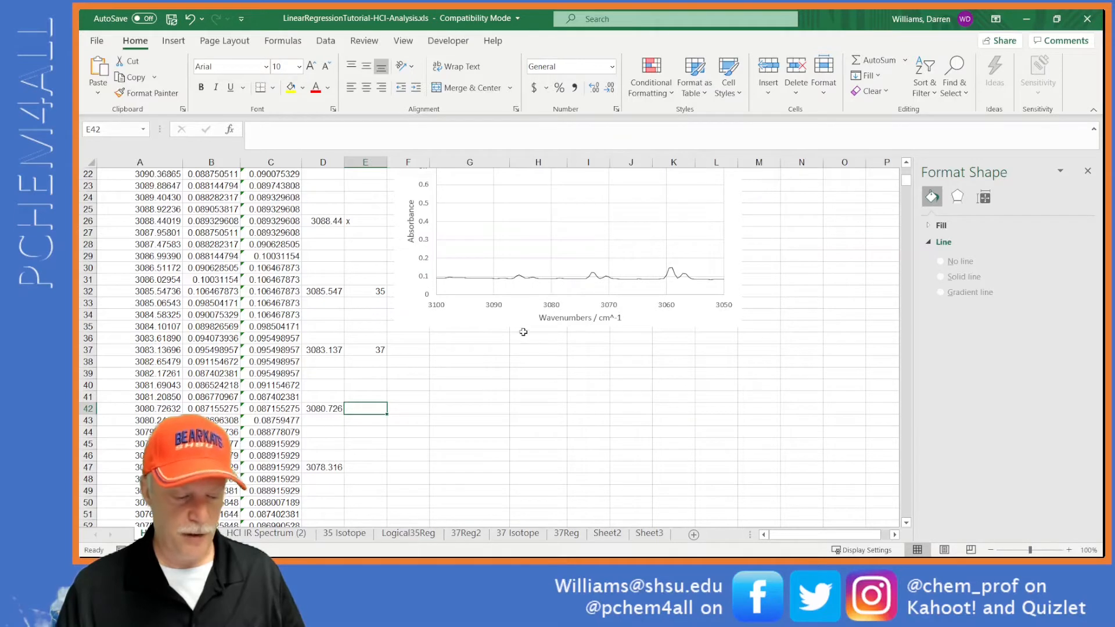
text(x)
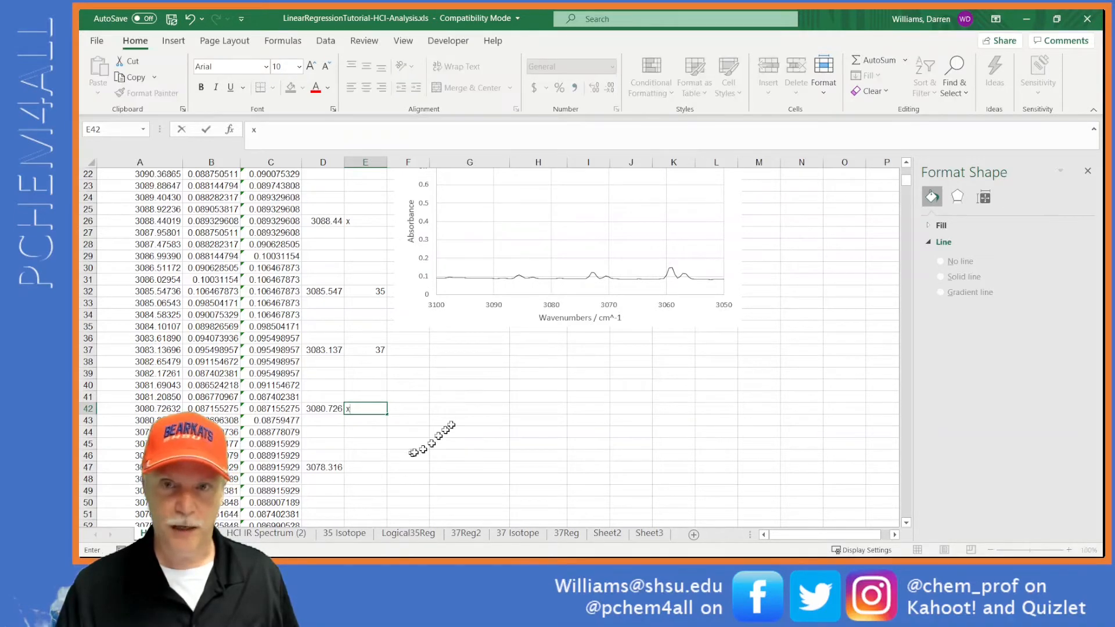
click(375, 466)
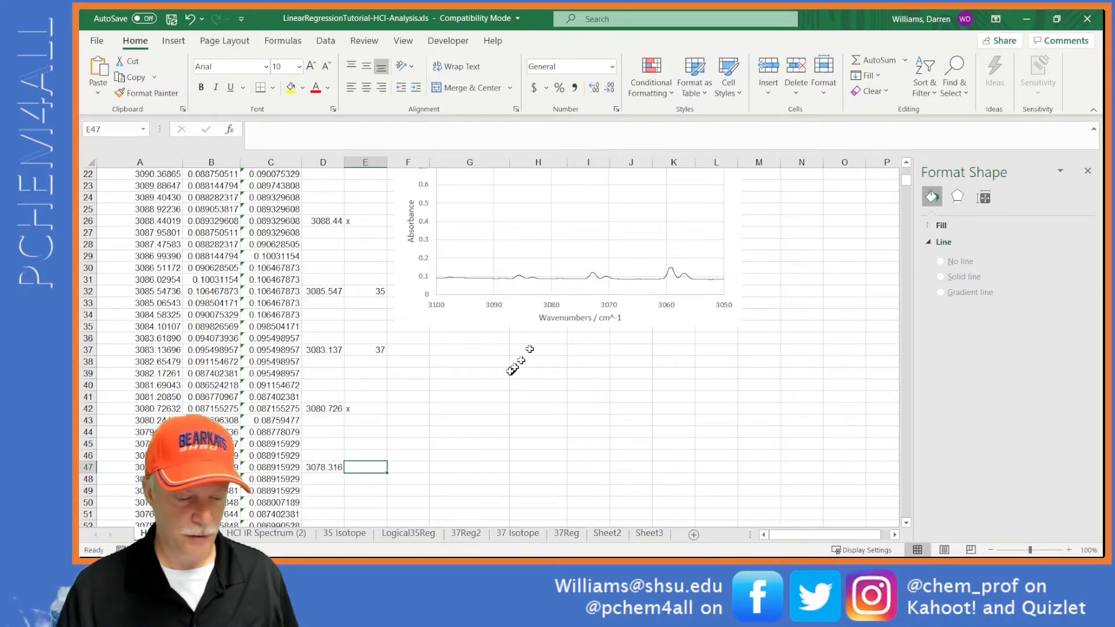
text(x)
Step: Place a copy of the zoomed spectrum chart further down the sheet, beside about rows 53 to 69
scroll(452, 415, down, 3)
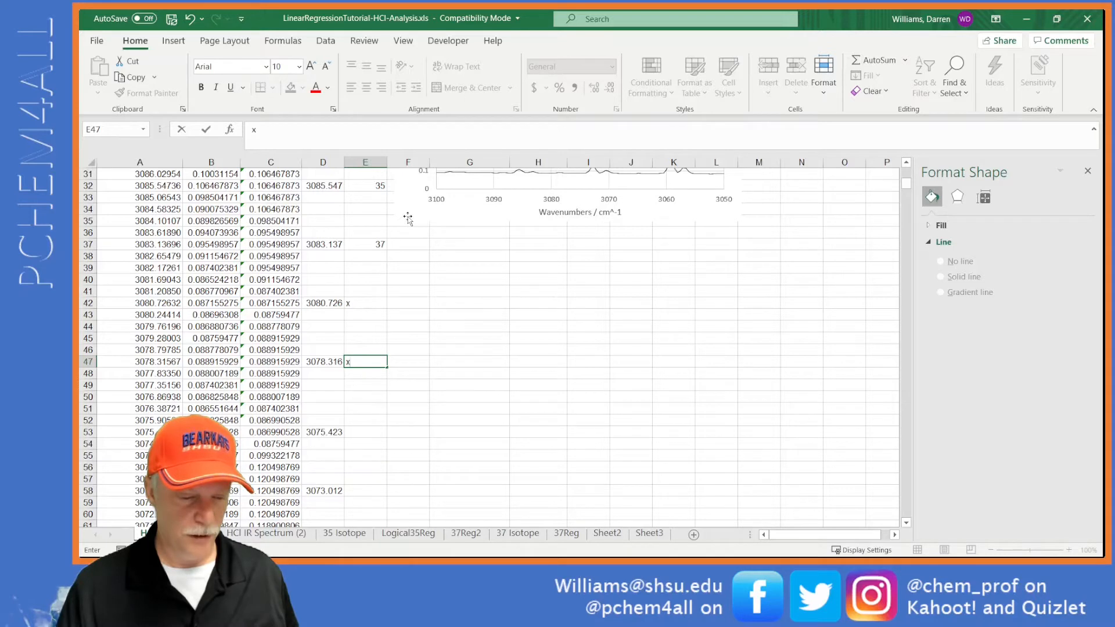
drag(405, 214, 409, 508)
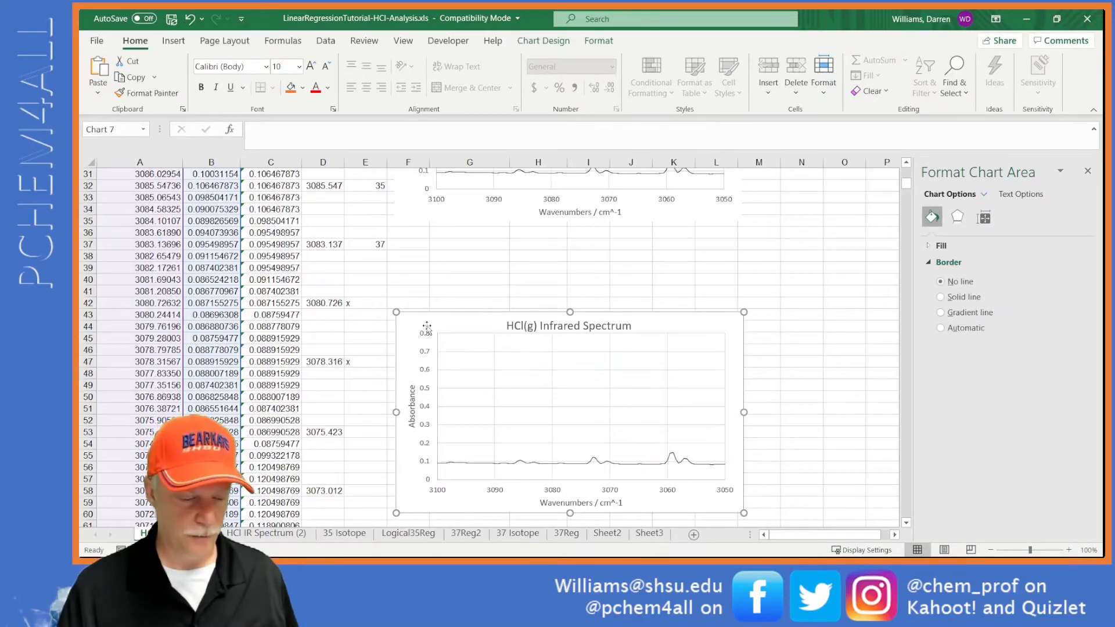
drag(423, 321, 420, 431)
scroll(381, 423, down, 5)
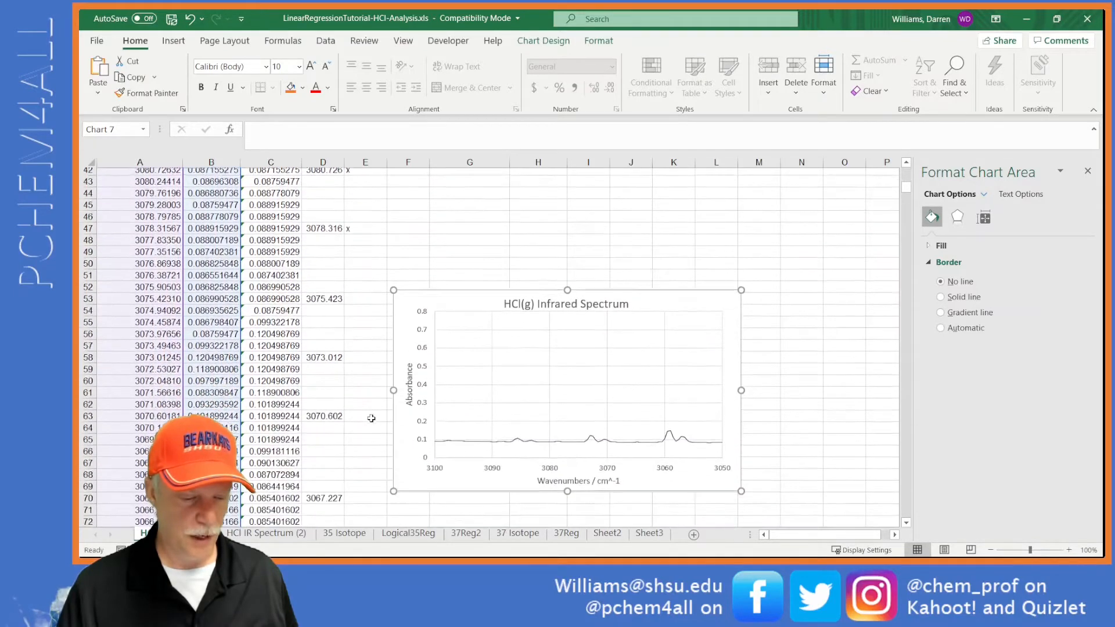
scroll(370, 416, down, 1)
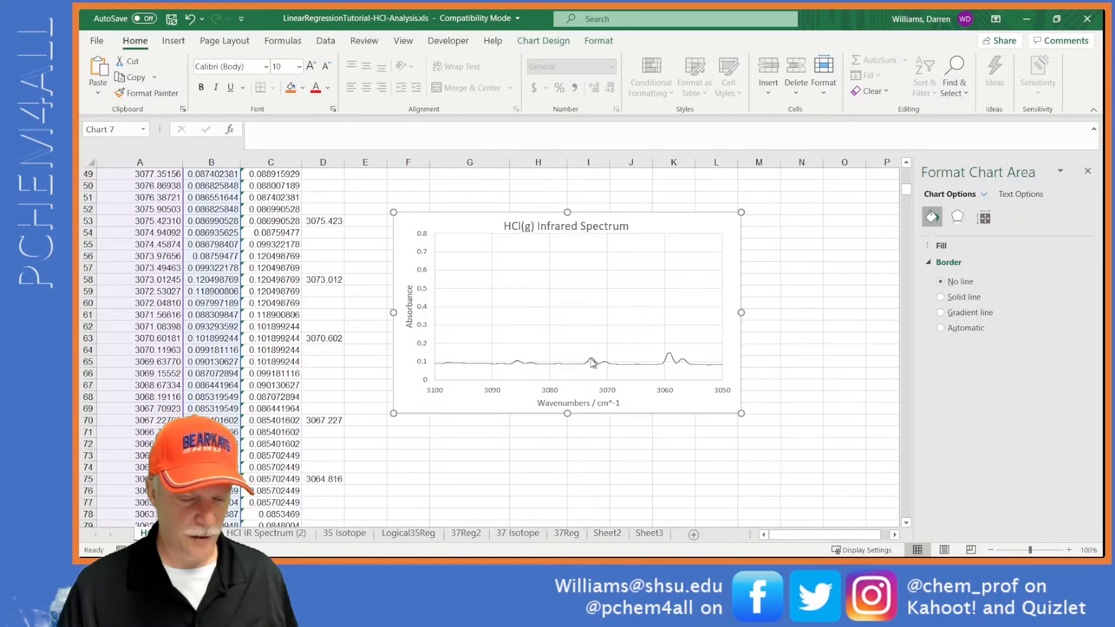
Step: Label the second isotope peak pair by entering 35 in E58 and 37 in E63
click(373, 280)
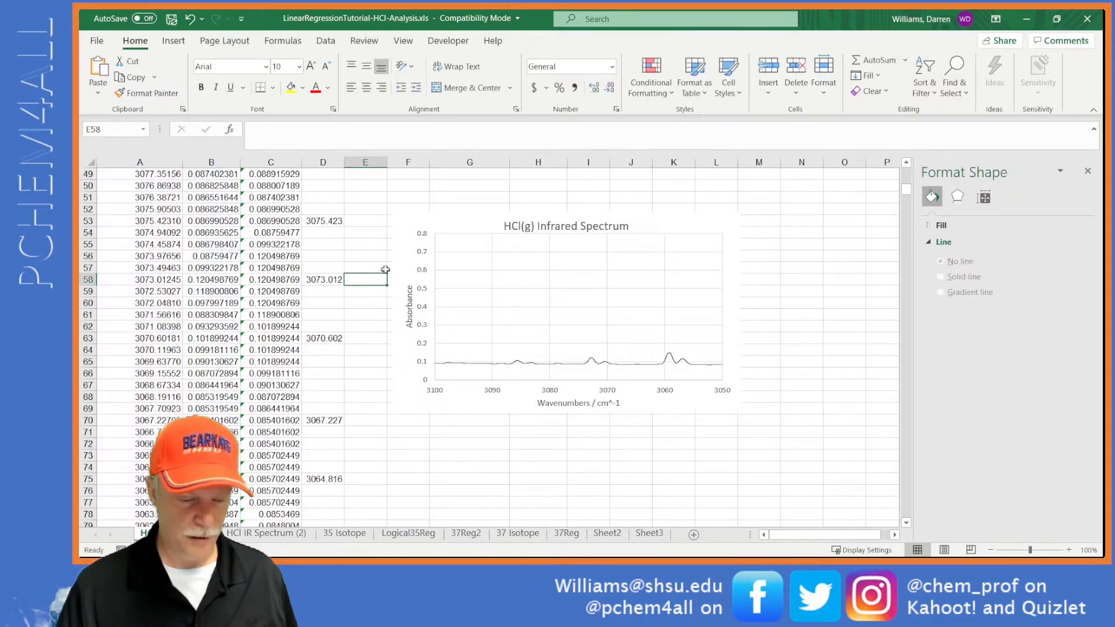
text(35)
key(Return)
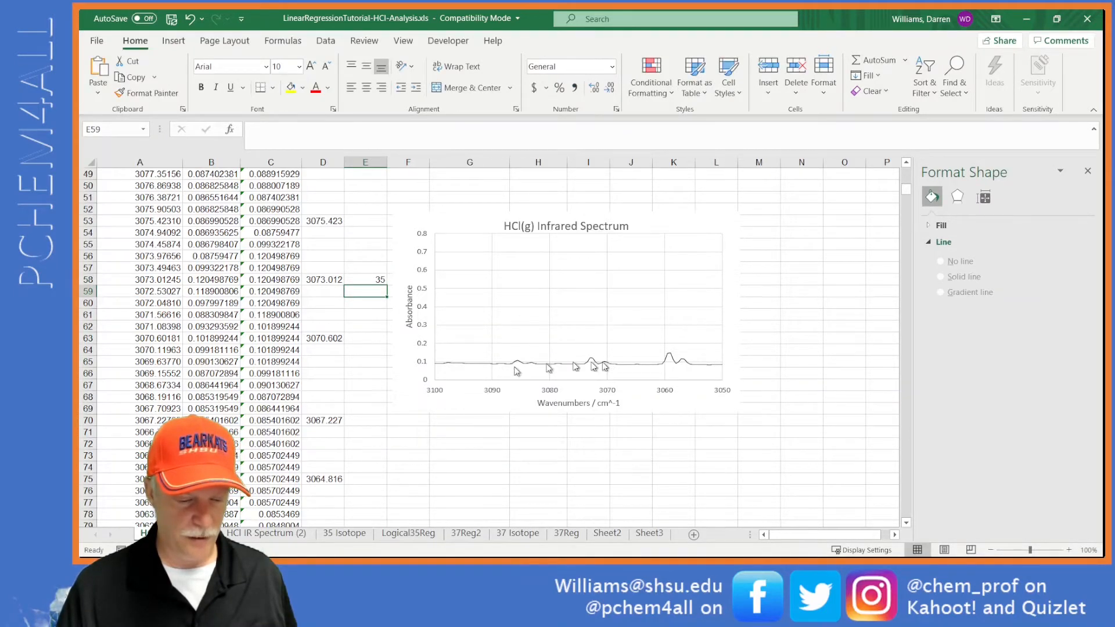
click(365, 342)
text(37)
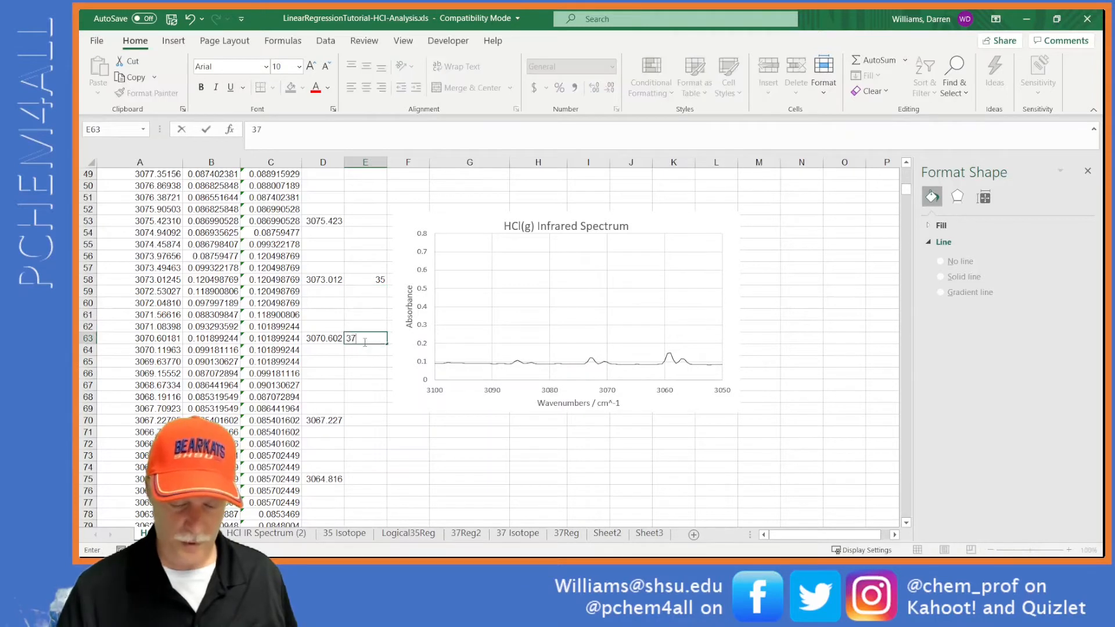
key(Return)
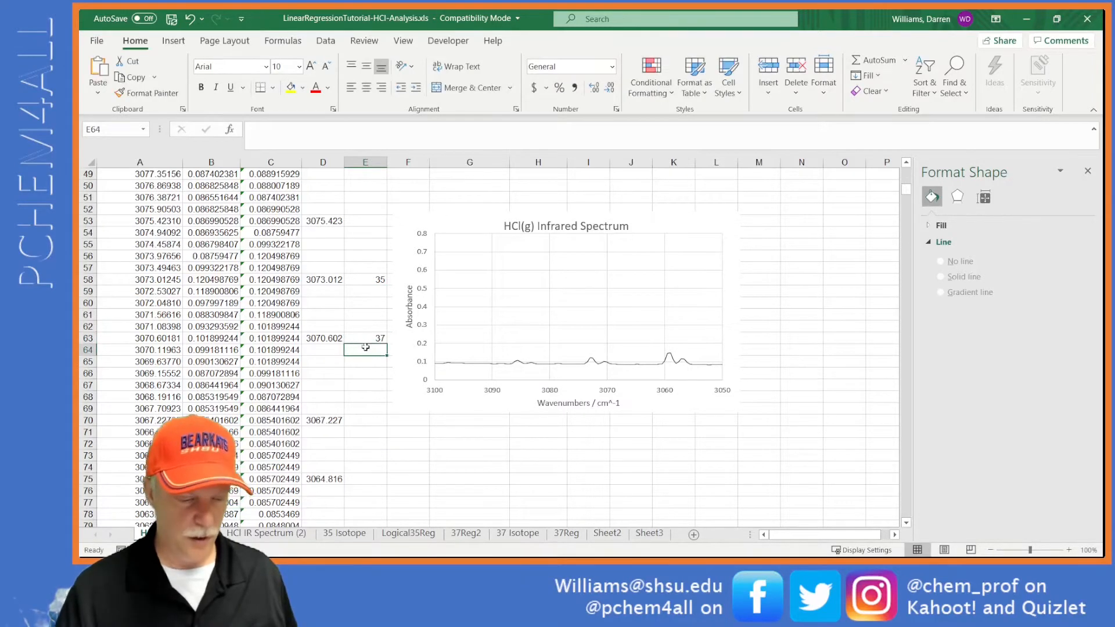
Step: Mark the picked value 3075.423 as a false peak by entering "x" in E53
click(356, 219)
text(x)
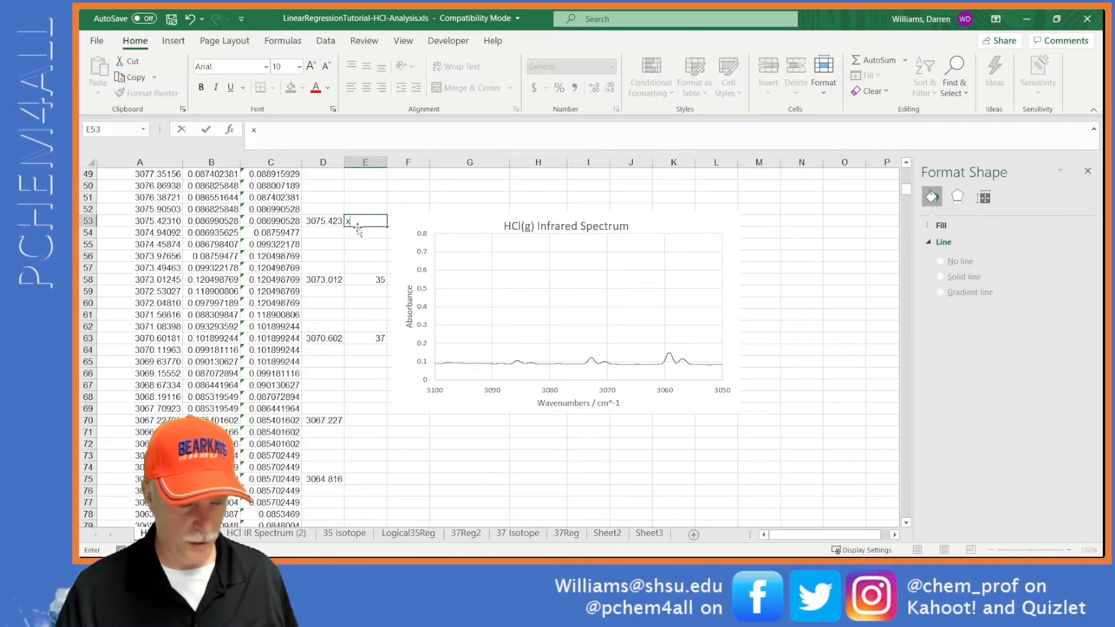
key(Return)
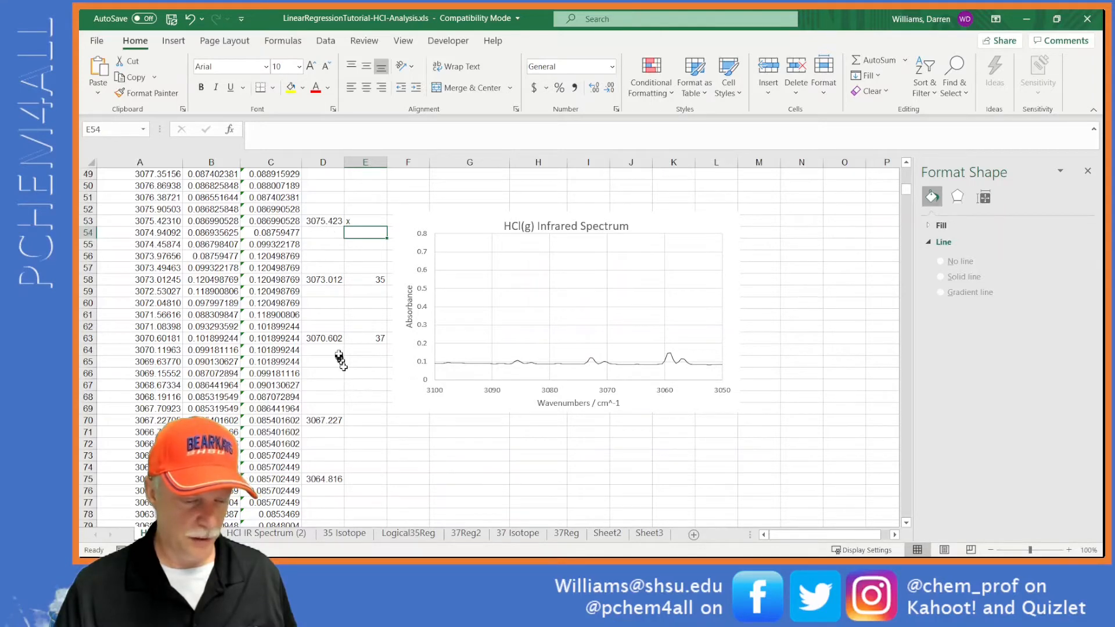
Step: Return to the top of the peak-picking column and clear the MAX formula in C4
scroll(337, 350, up, 10)
scroll(337, 350, up, 6)
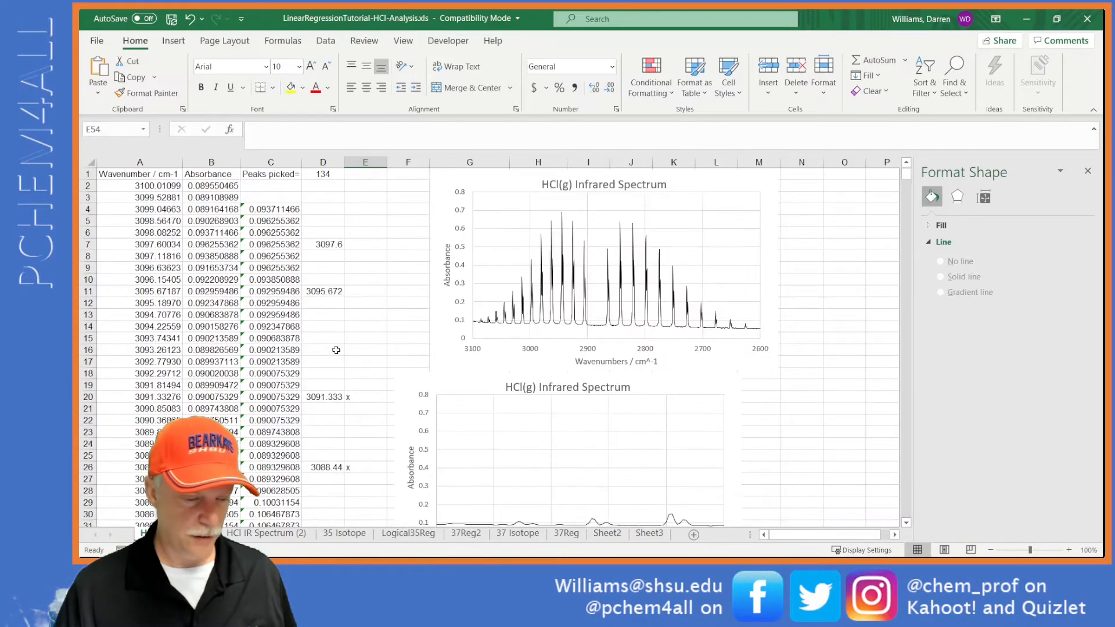
click(281, 210)
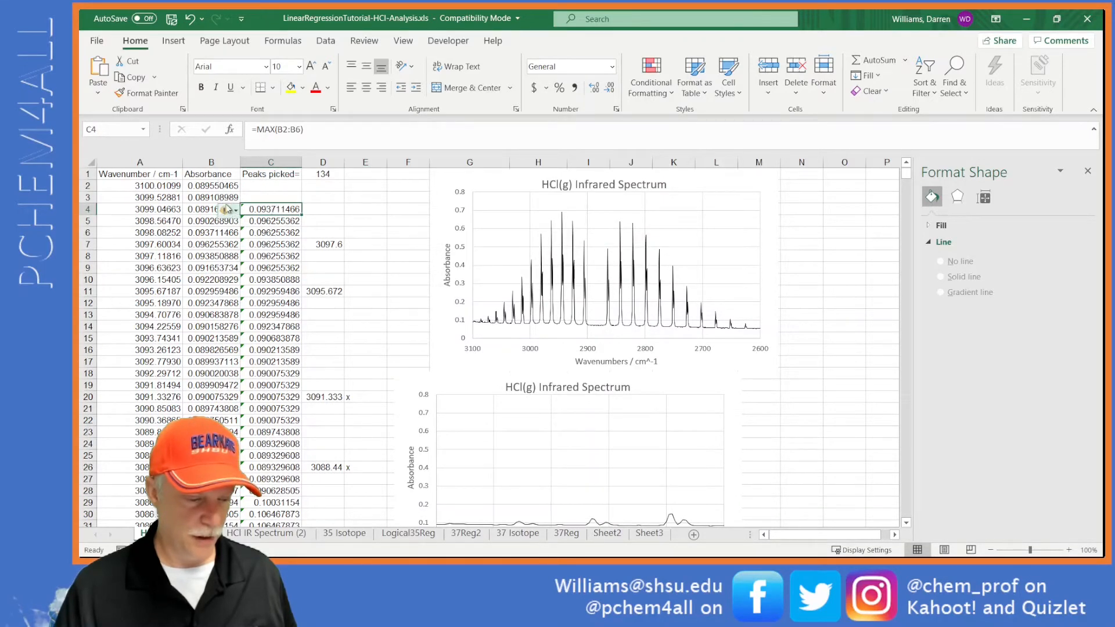
click(281, 221)
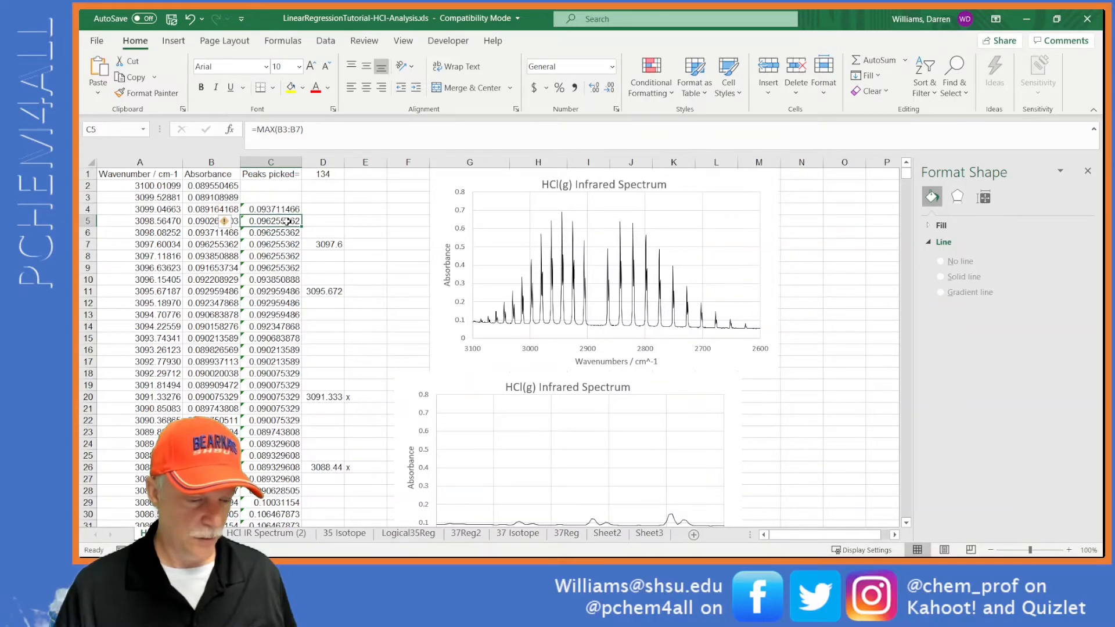
click(289, 209)
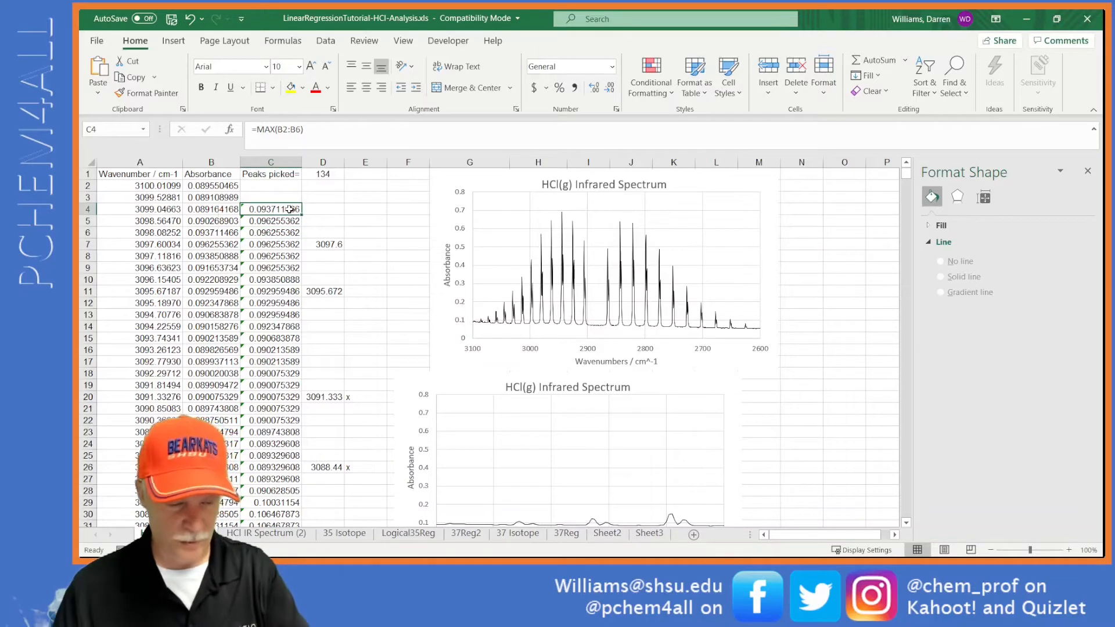
key(Delete)
Step: Widen the peak-picking window in C5 to =MAX(B2:B8) and fill the formula down column C
double_click(287, 219)
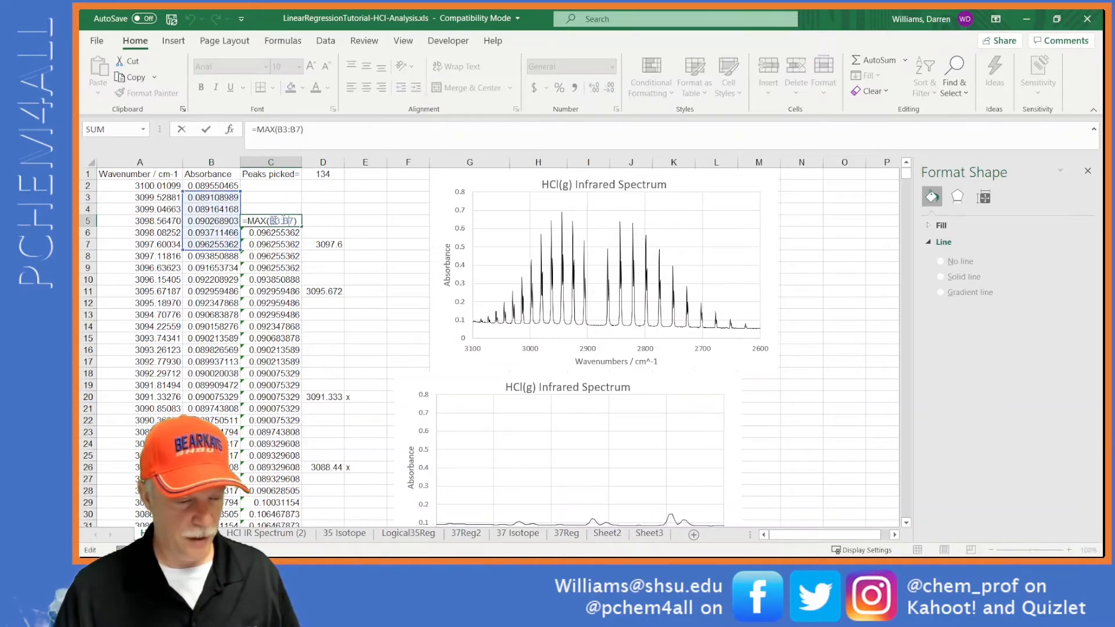
drag(239, 190, 241, 180)
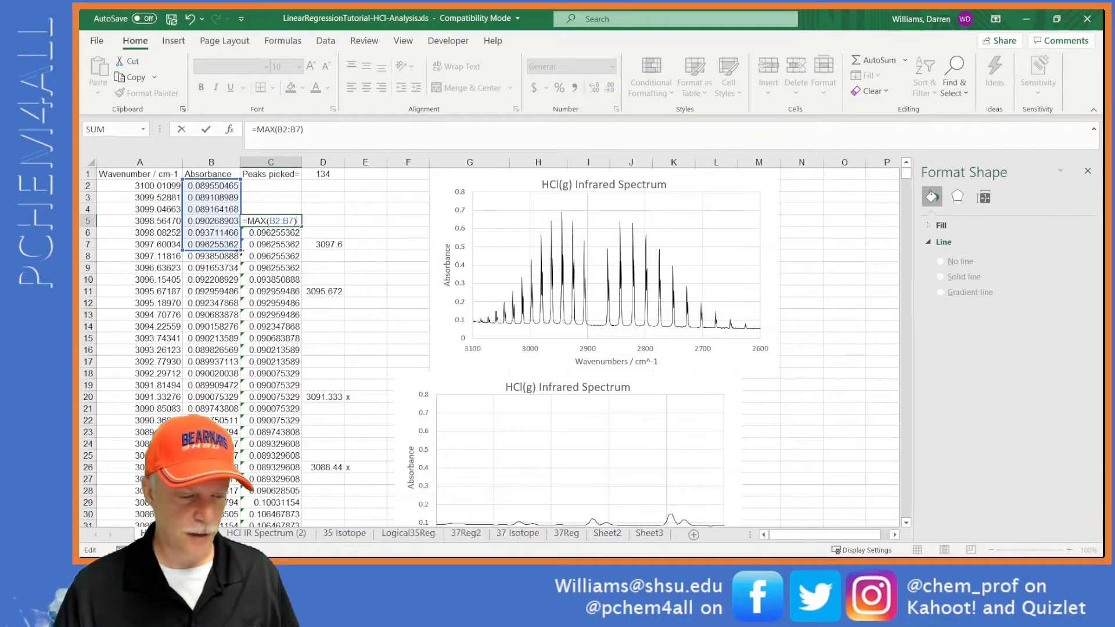
drag(240, 255, 240, 261)
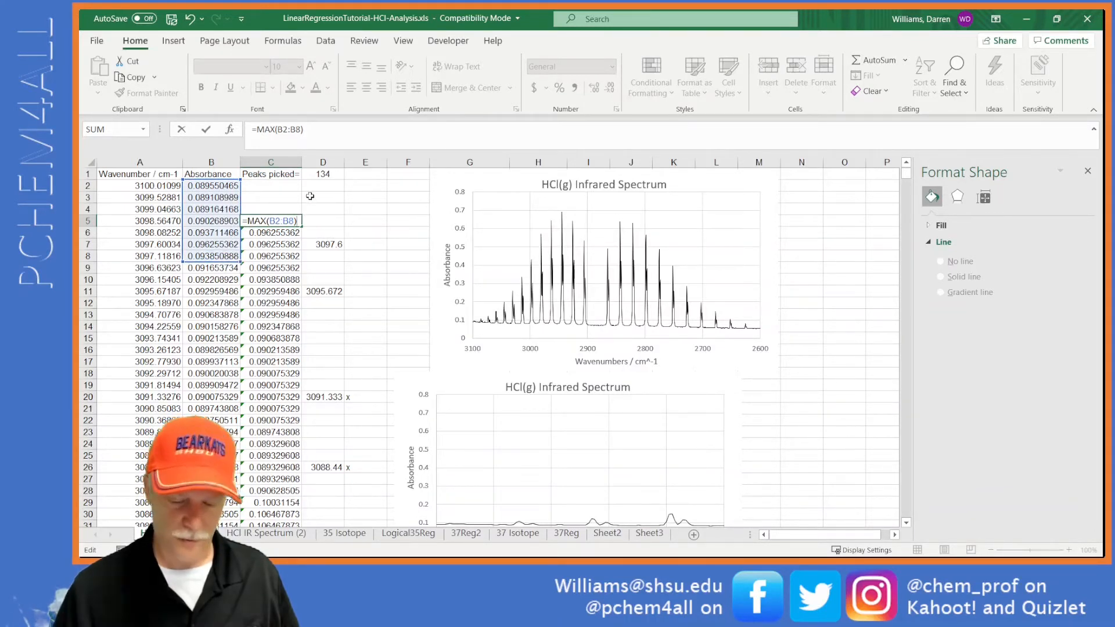
key(Return)
click(299, 221)
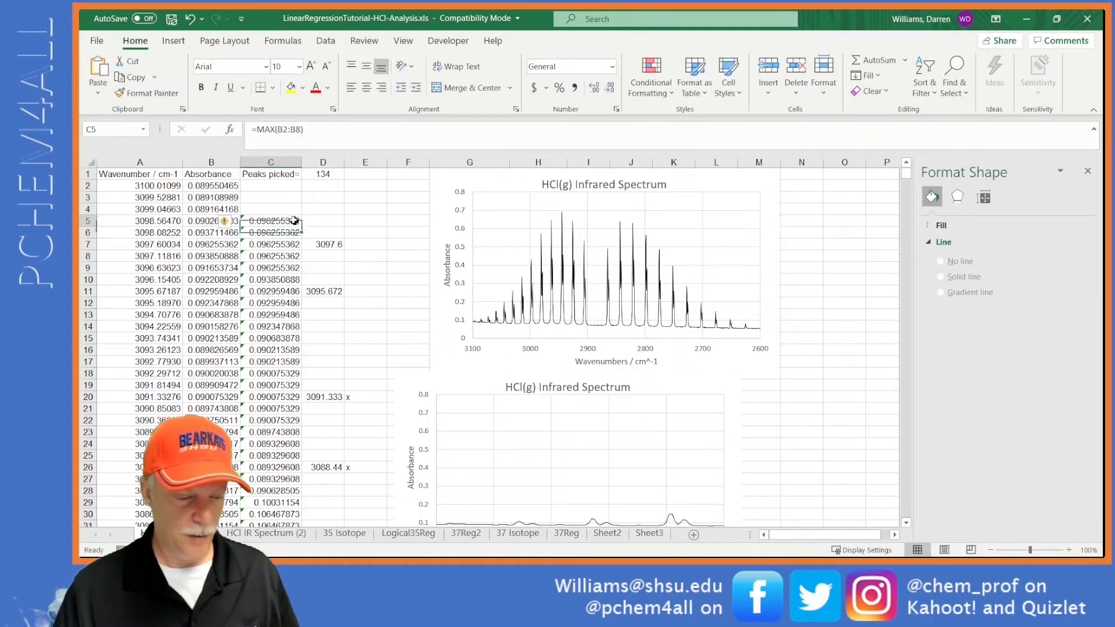
double_click(301, 226)
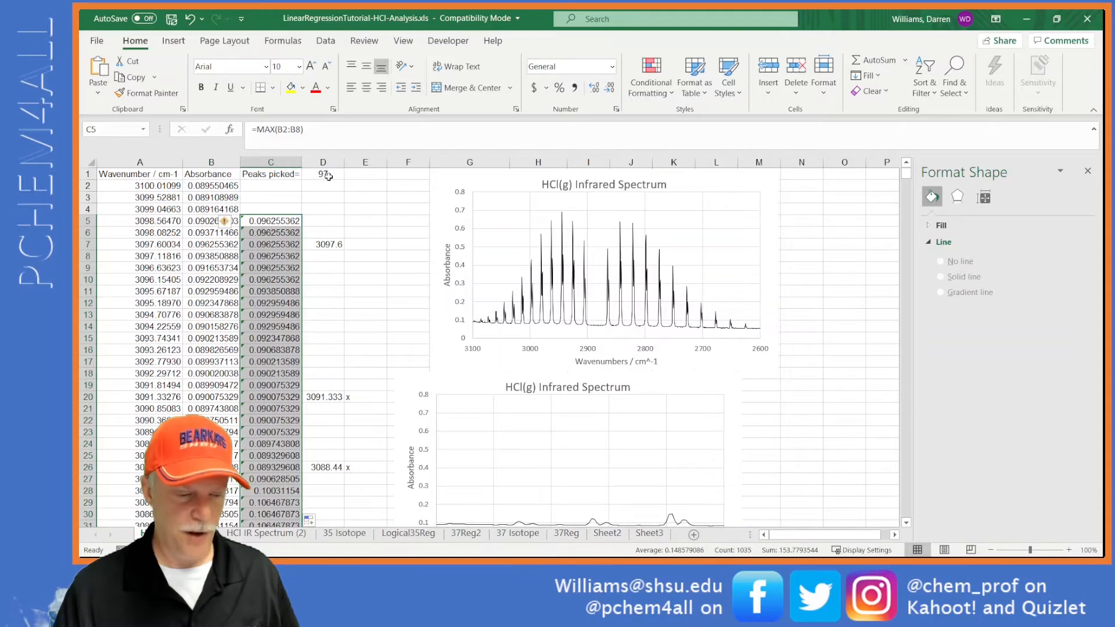
Step: Check the recalculated picks against the existing labels and mark 3064.816 as a false peak by entering "x" in E75
scroll(327, 283, down, 7)
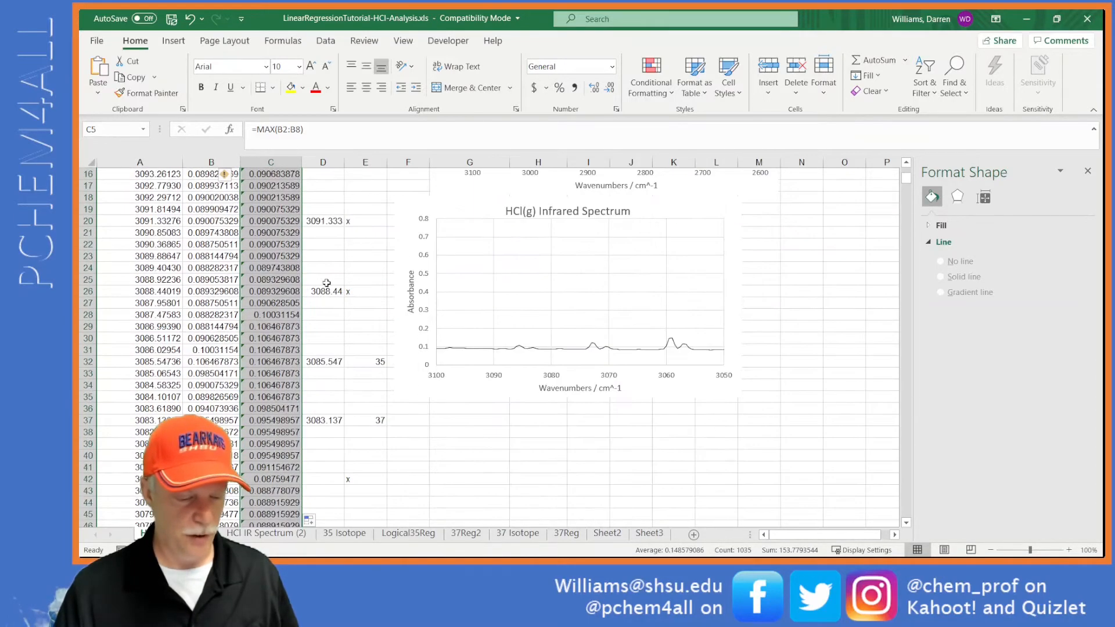
scroll(365, 348, down, 3)
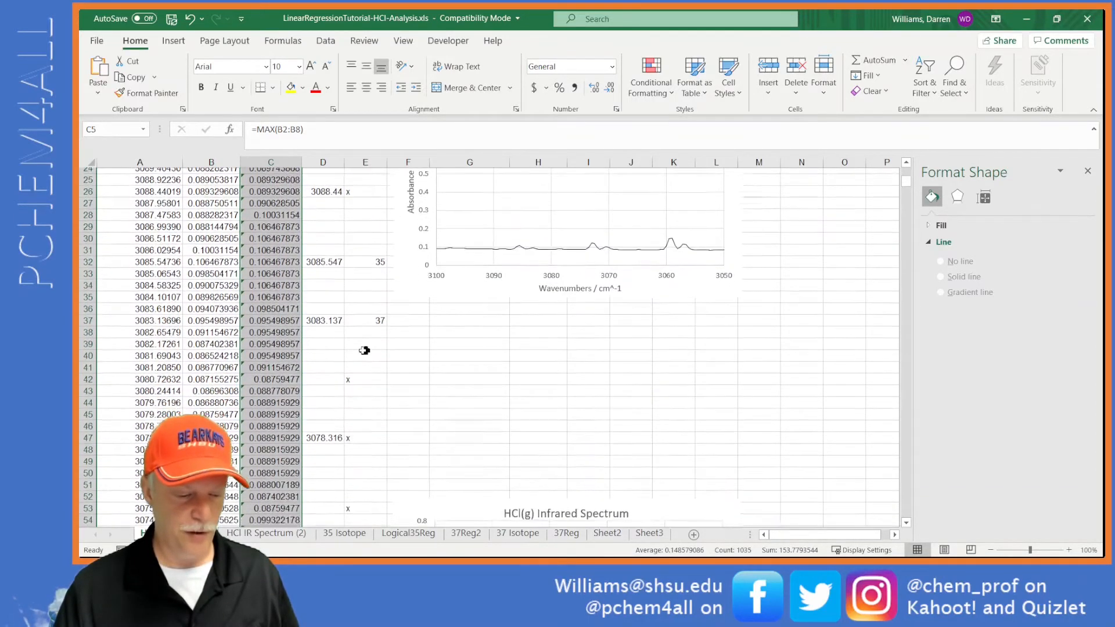
scroll(360, 347, down, 3)
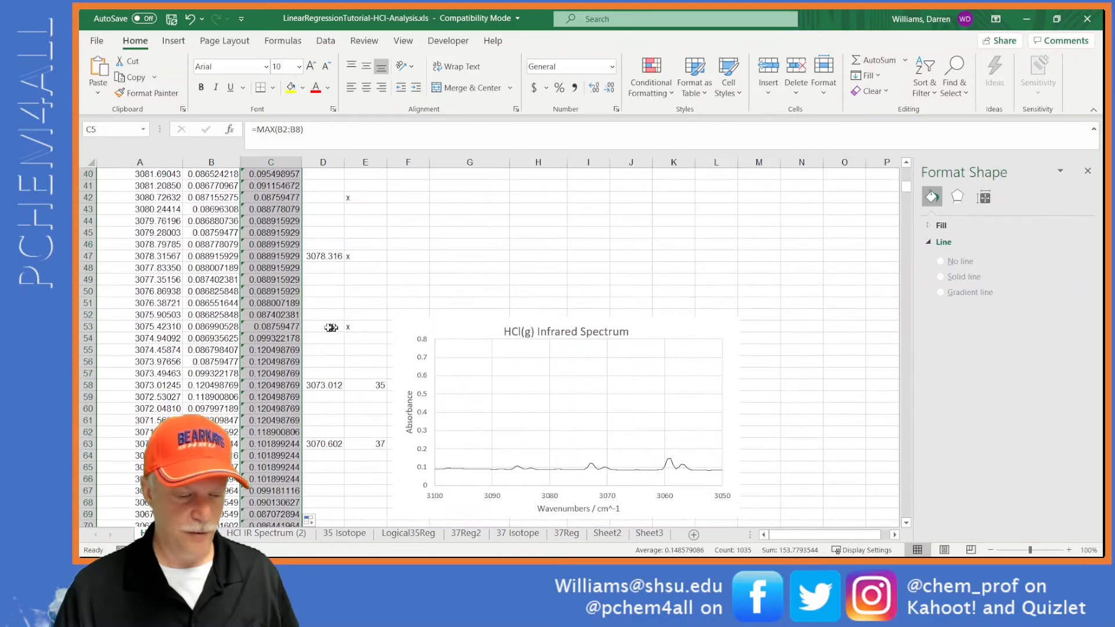
click(336, 327)
drag(335, 327, 348, 327)
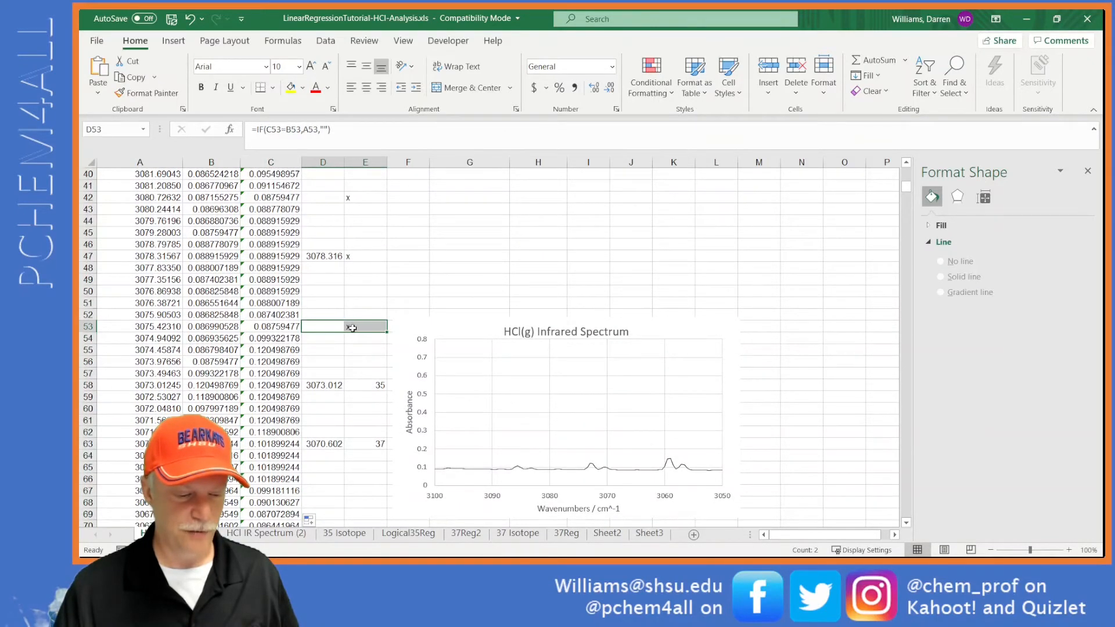
scroll(351, 331, down, 8)
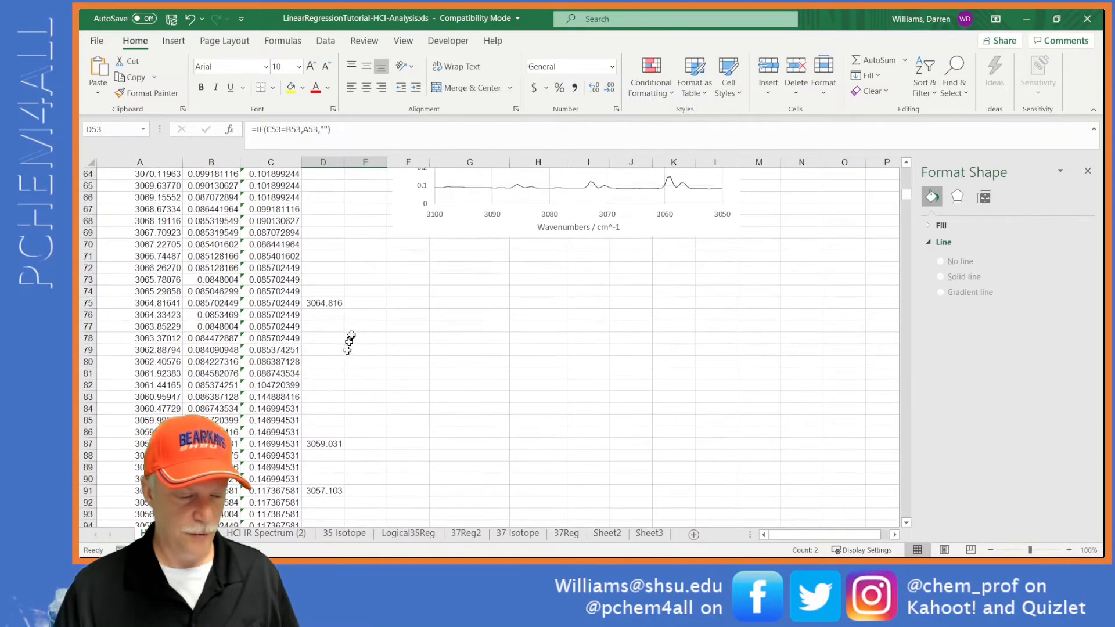
scroll(355, 308, up, 1)
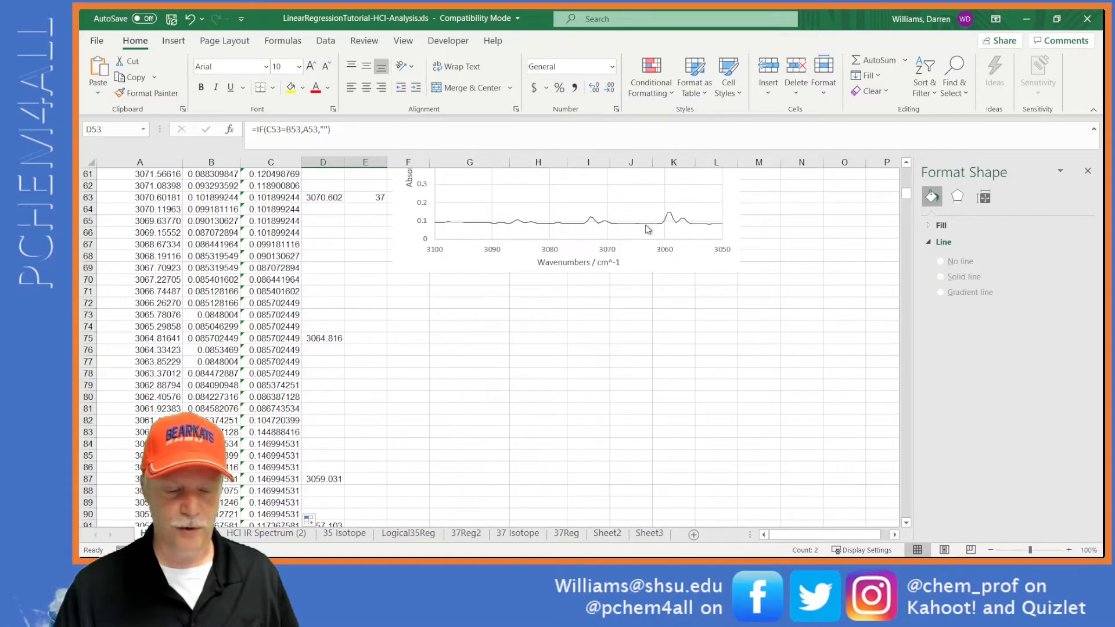
click(374, 338)
text(x)
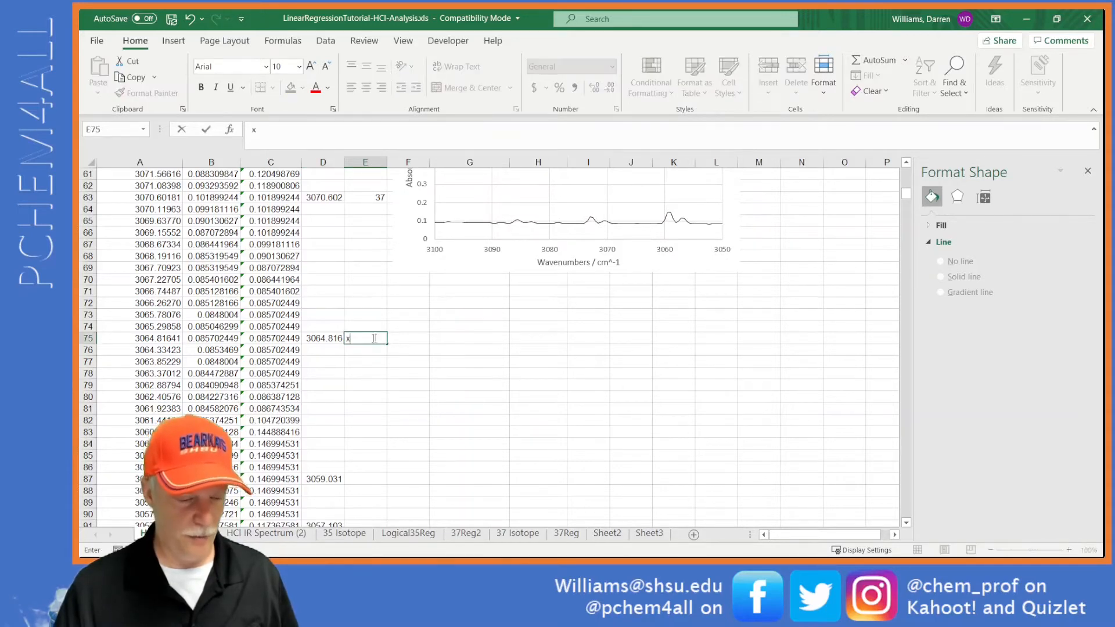
Step: Place a copy of the zoomed spectrum chart further down the sheet, beside about rows 71 to 87
scroll(380, 354, down, 3)
scroll(386, 328, up, 4)
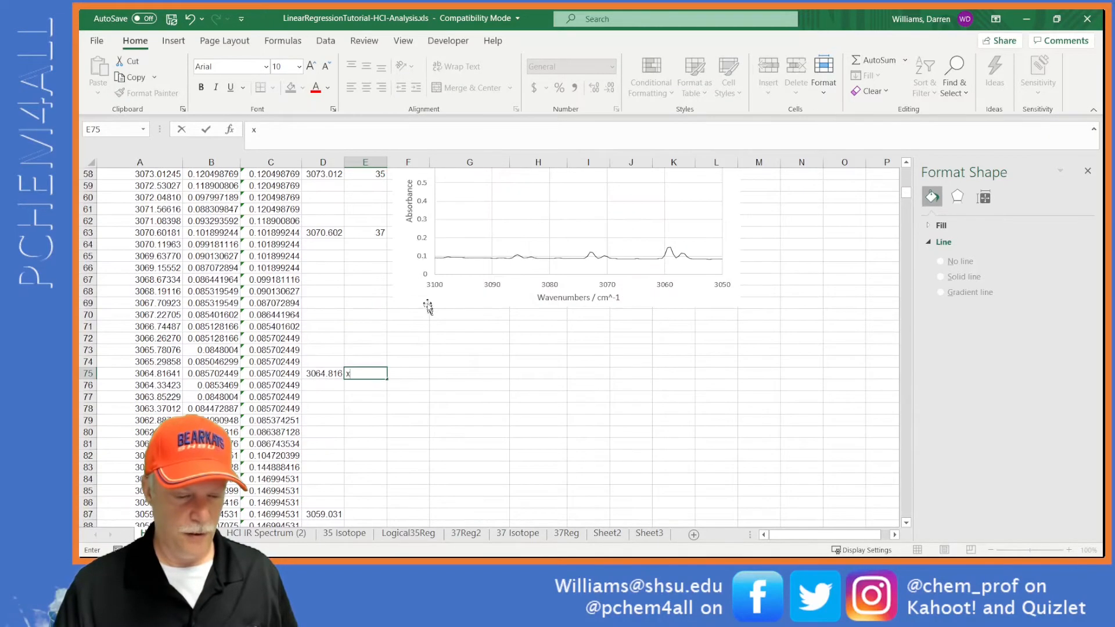
drag(423, 301, 426, 516)
scroll(364, 452, down, 5)
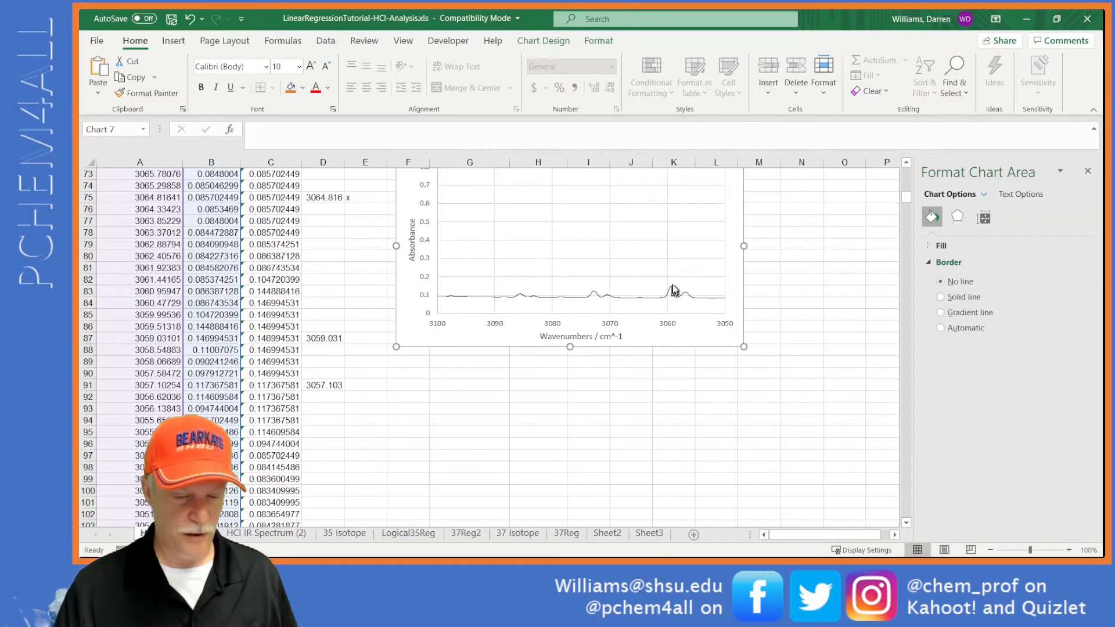
Step: Label the third isotope peak pair by entering 35 in E87 and 37 in E91
click(369, 338)
text(3)
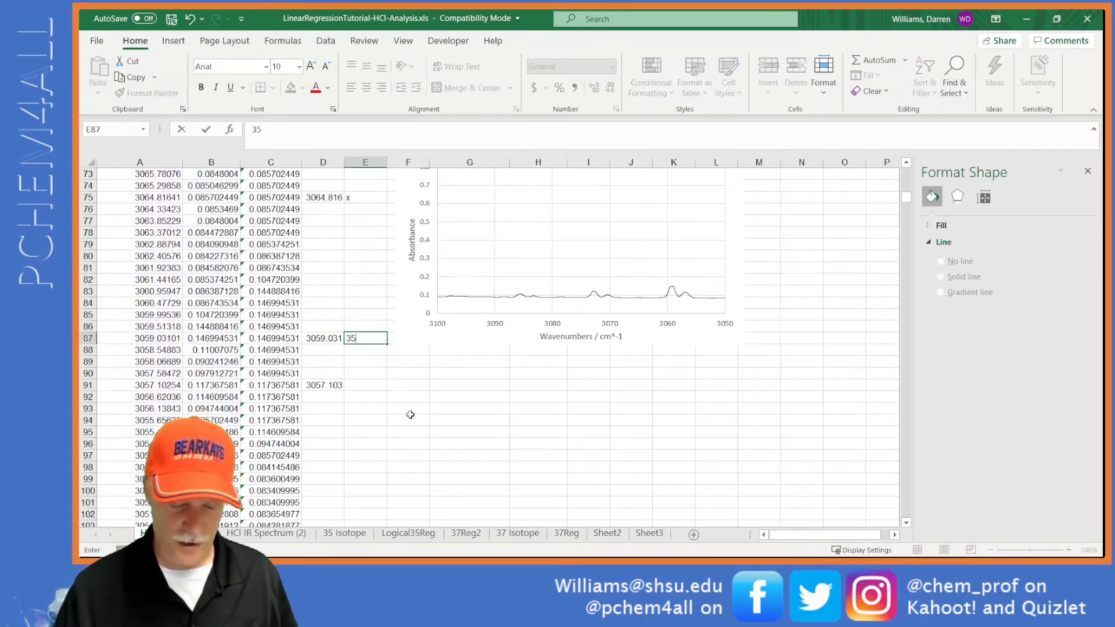
text(5)
key(Return)
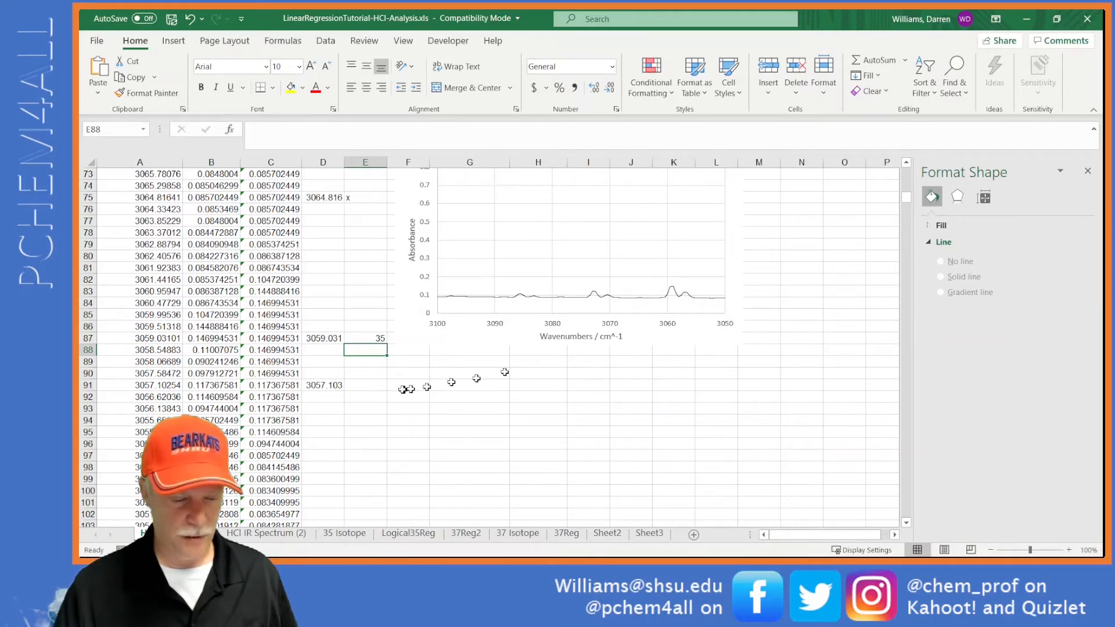
click(373, 384)
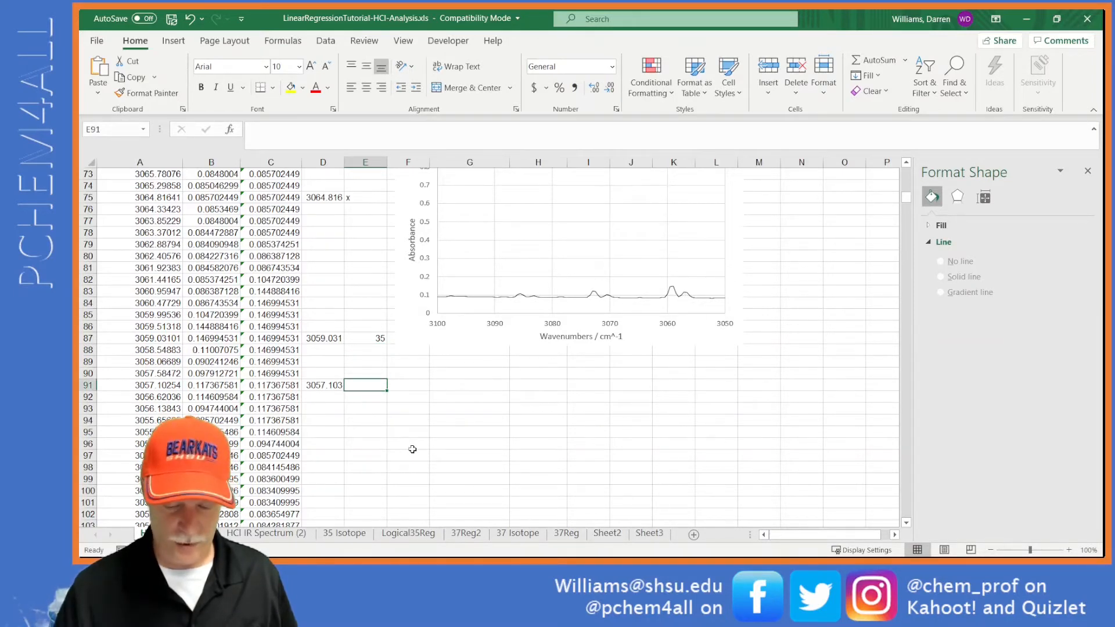
text(37)
key(Return)
Step: Place another copy of the zoomed spectrum chart beside about rows 106 to 122
scroll(391, 436, down, 1)
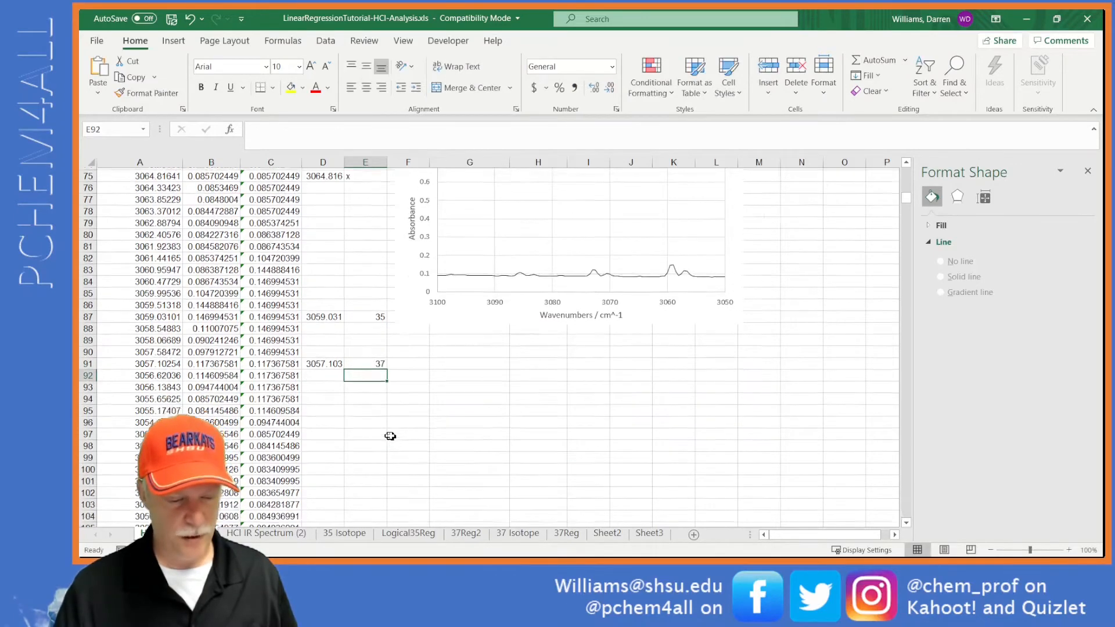
scroll(391, 436, down, 4)
scroll(385, 378, up, 2)
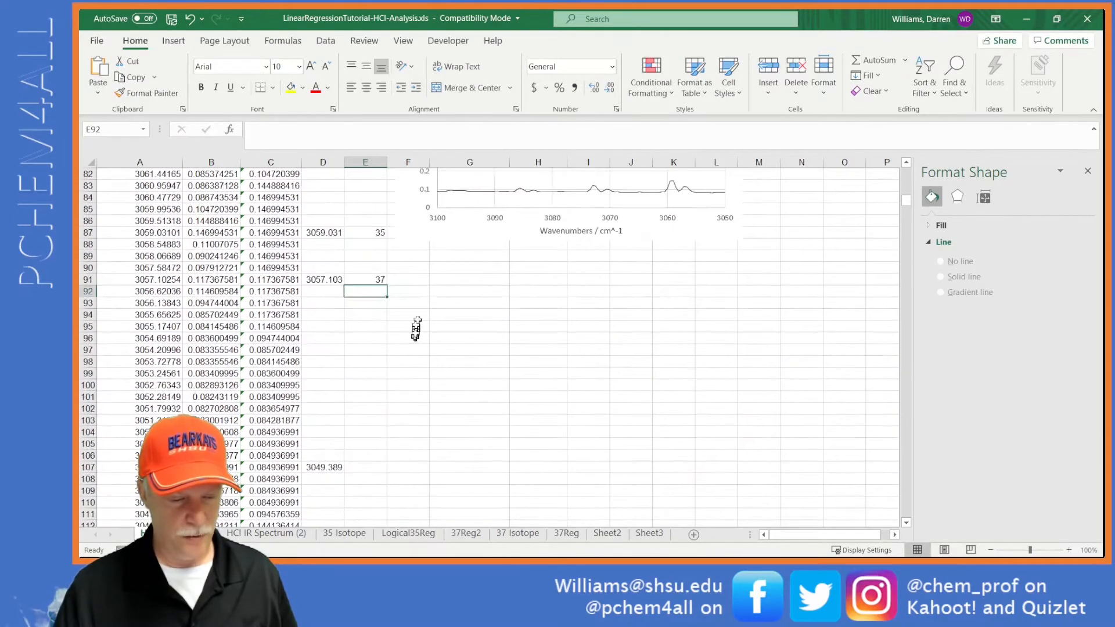
click(416, 241)
drag(416, 241, 422, 497)
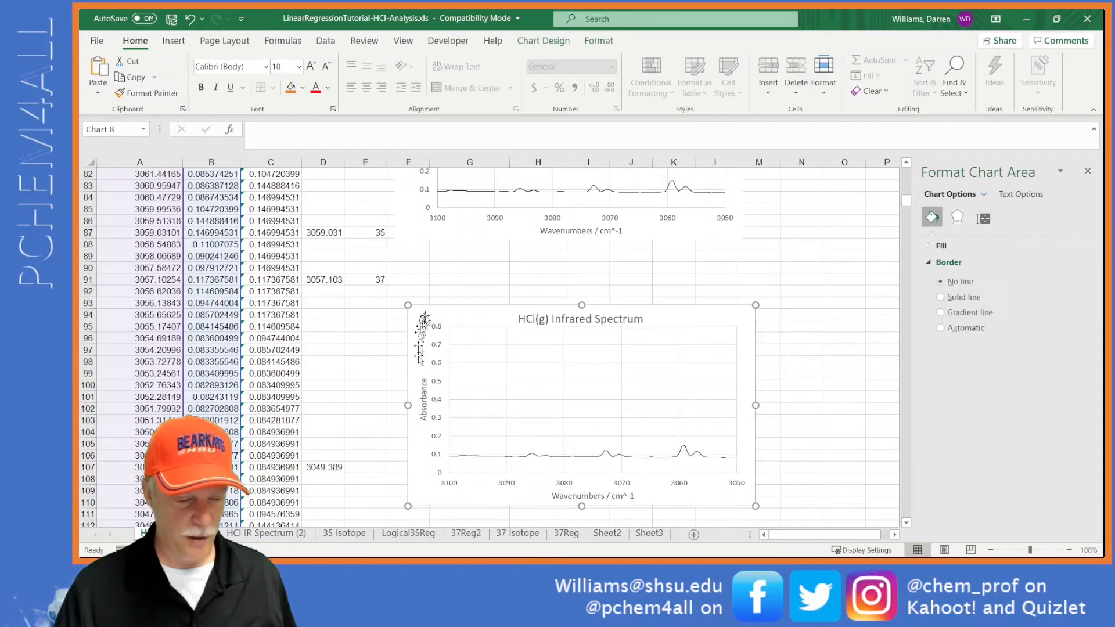
drag(427, 313, 414, 459)
scroll(410, 349, down, 4)
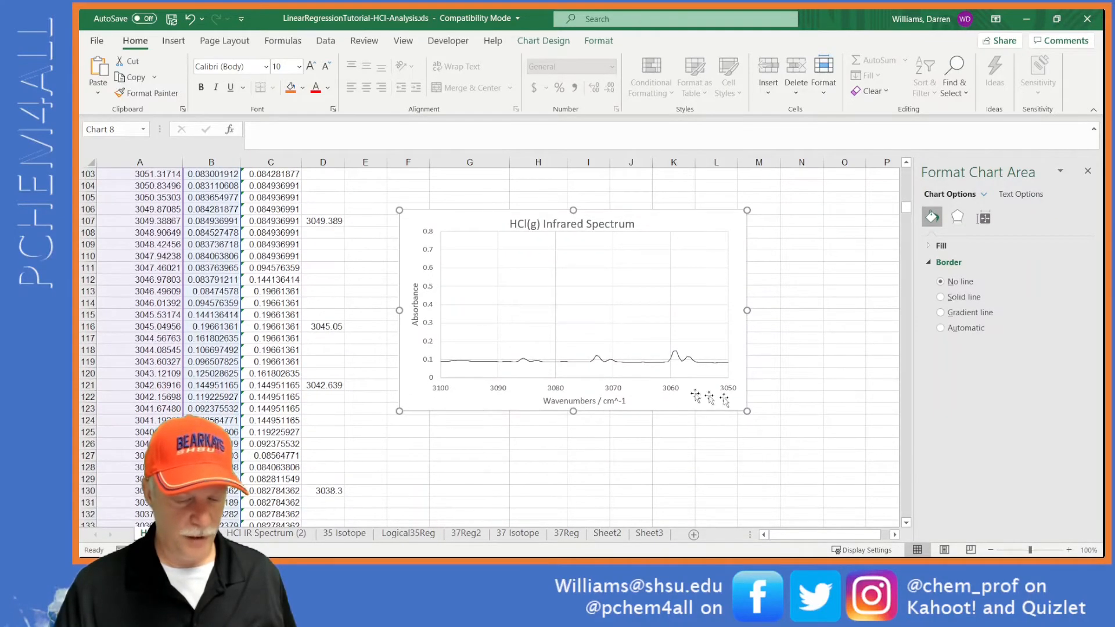
Step: Set the new chart's wavenumber axis bounds to a minimum of 3000 and a maximum of 3050
click(727, 389)
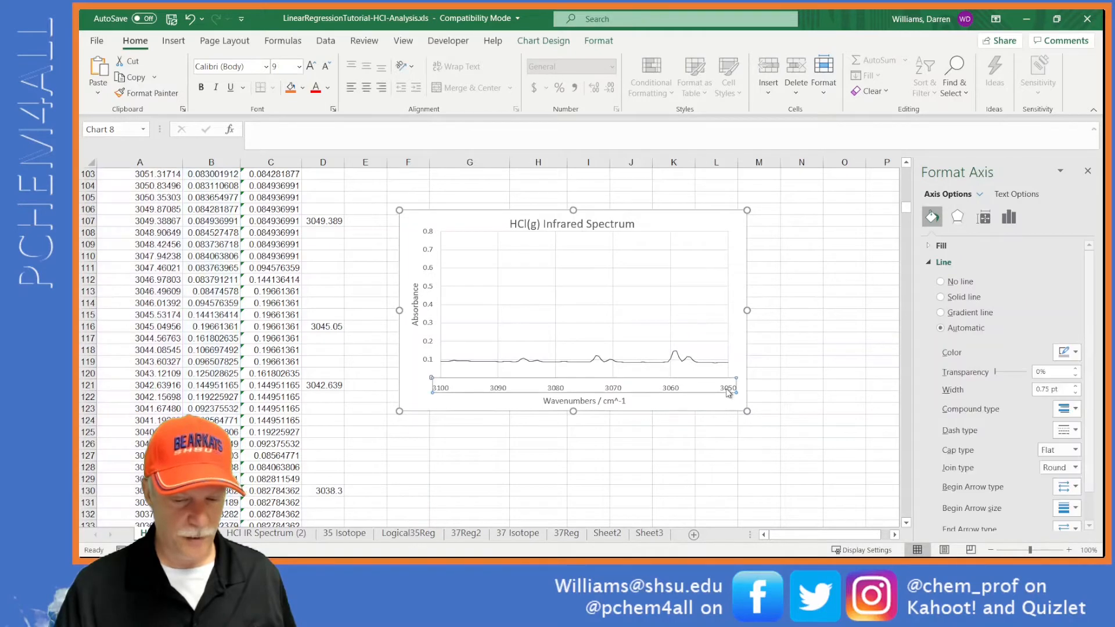
click(1009, 217)
click(990, 244)
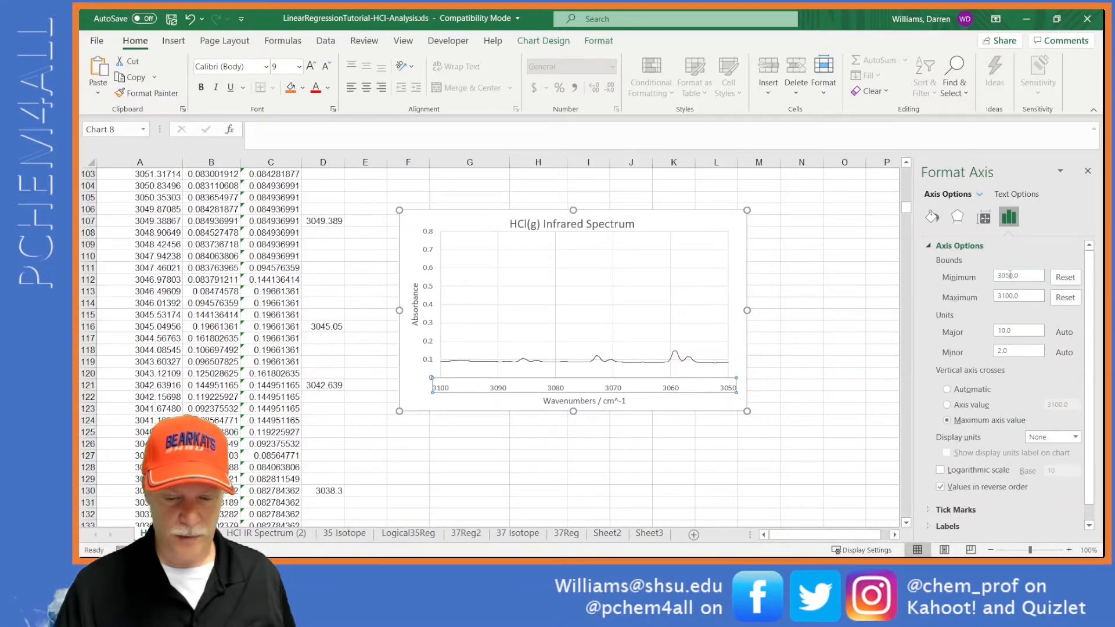
click(1008, 276)
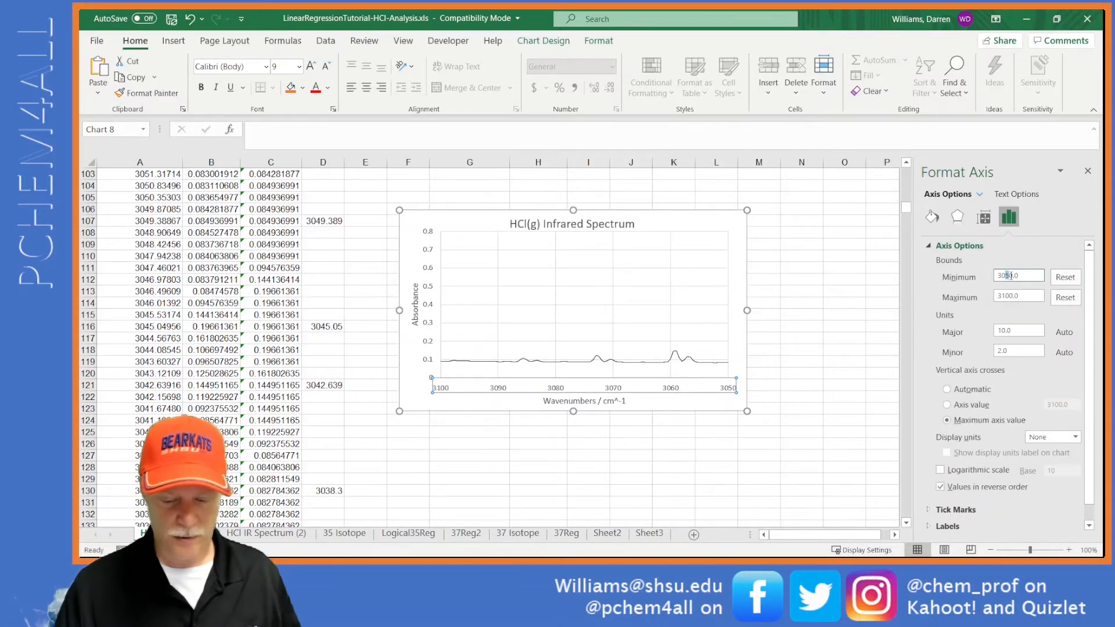
text(0)
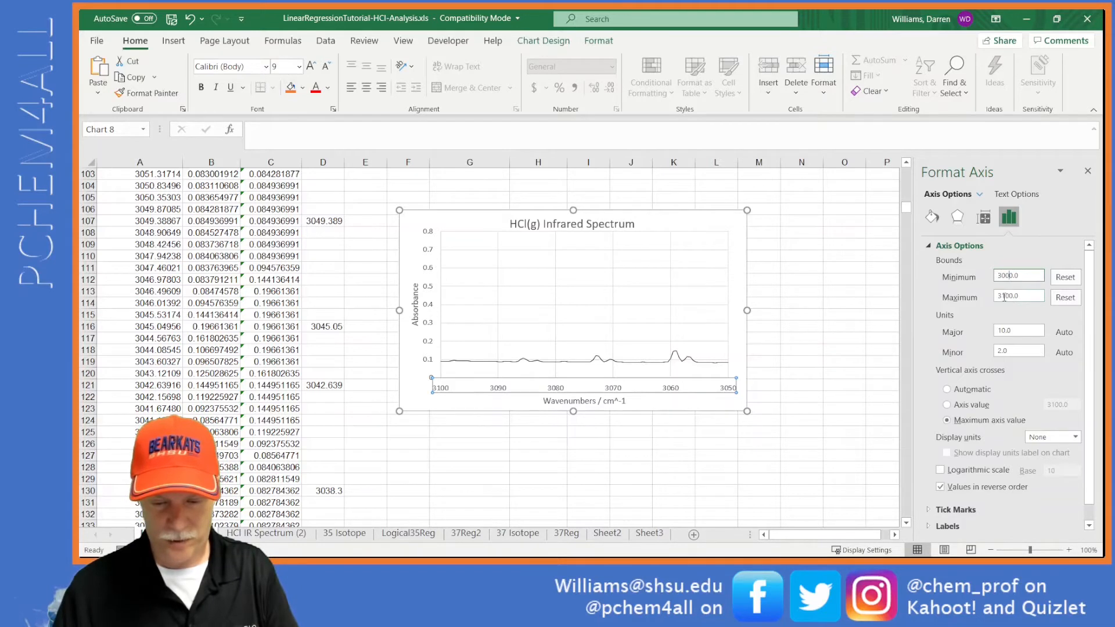
click(1005, 297)
text(5)
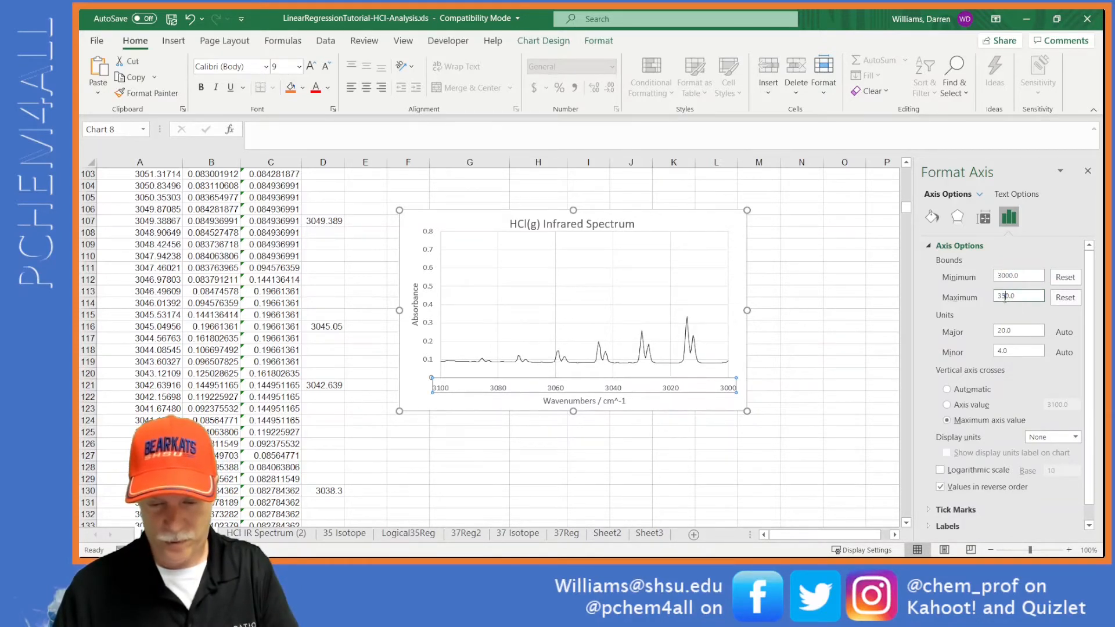
key(Return)
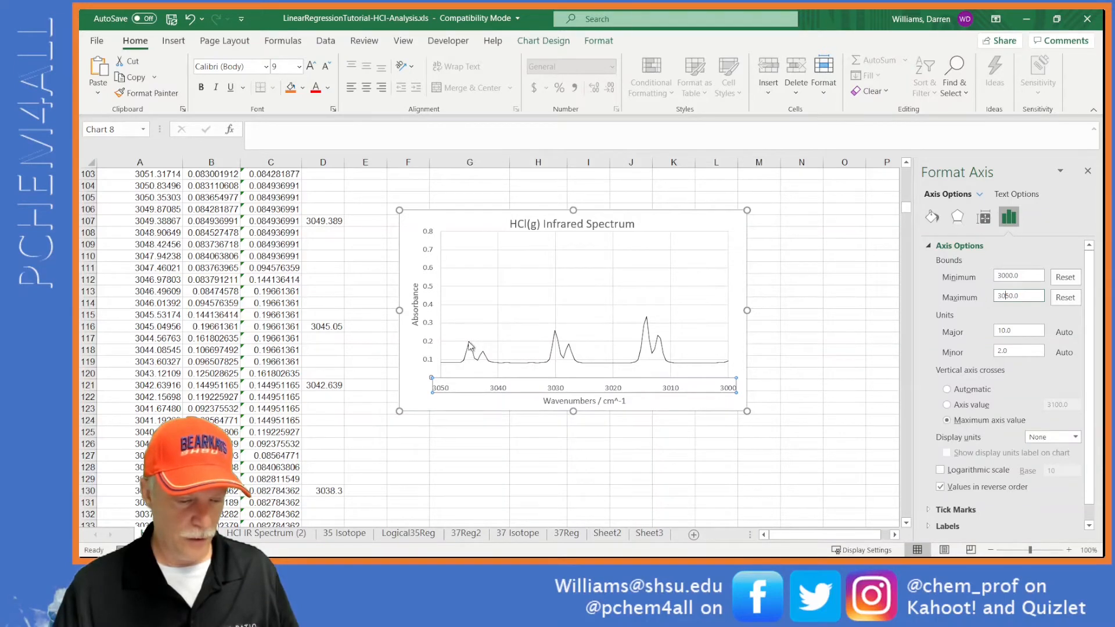
Step: Label the picked peak 3045.05 as 35 in E116 and mark 3049.389 as false by entering "x" in E107
click(369, 326)
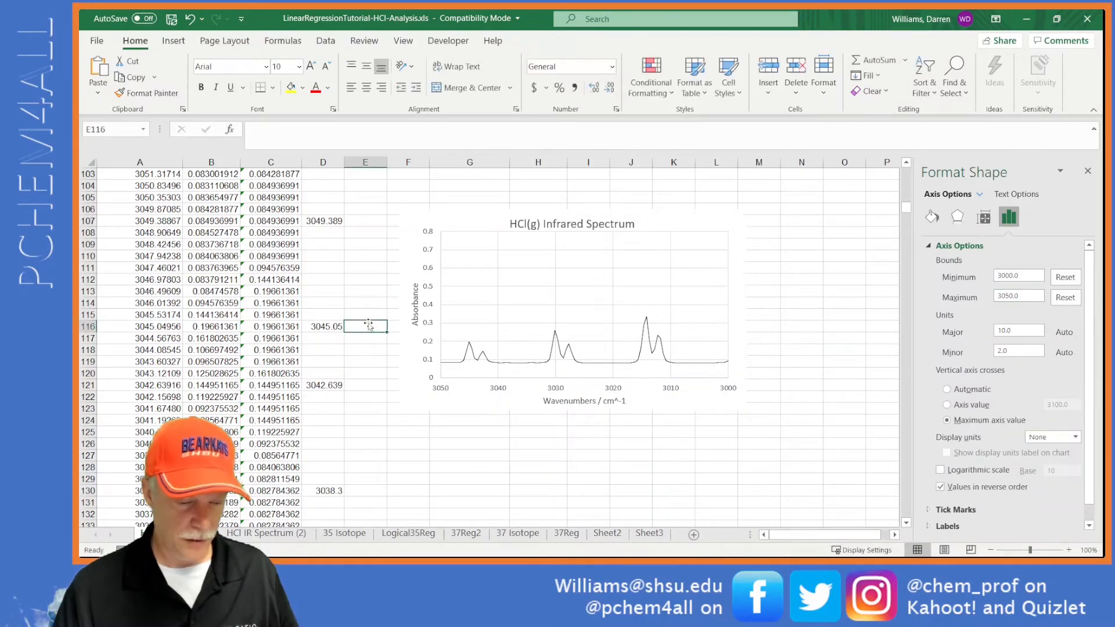
text(35)
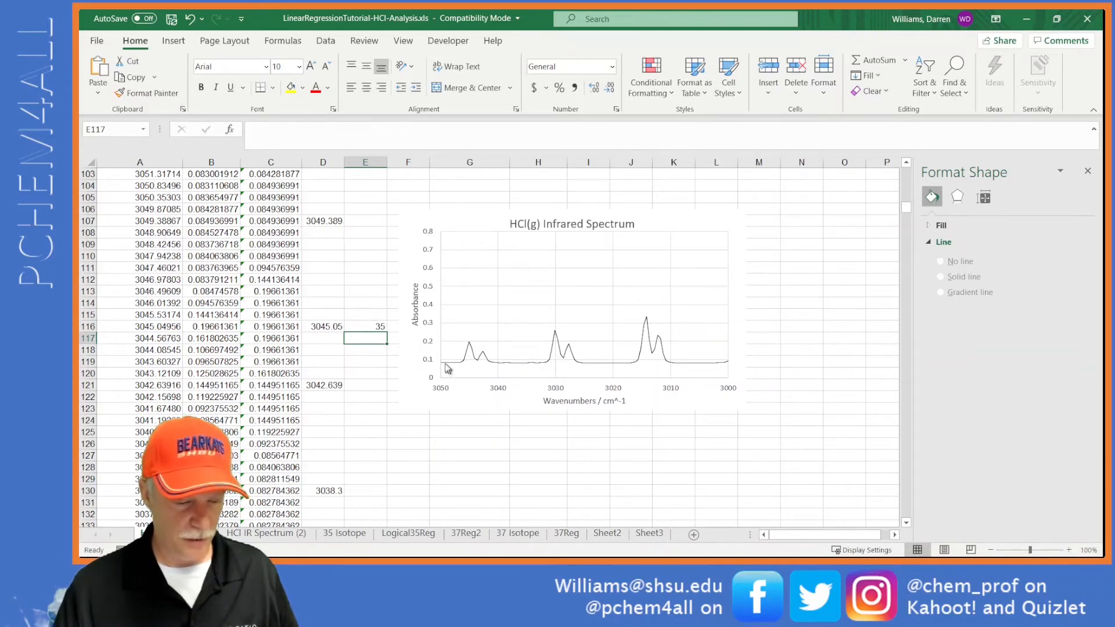
click(367, 221)
text(x)
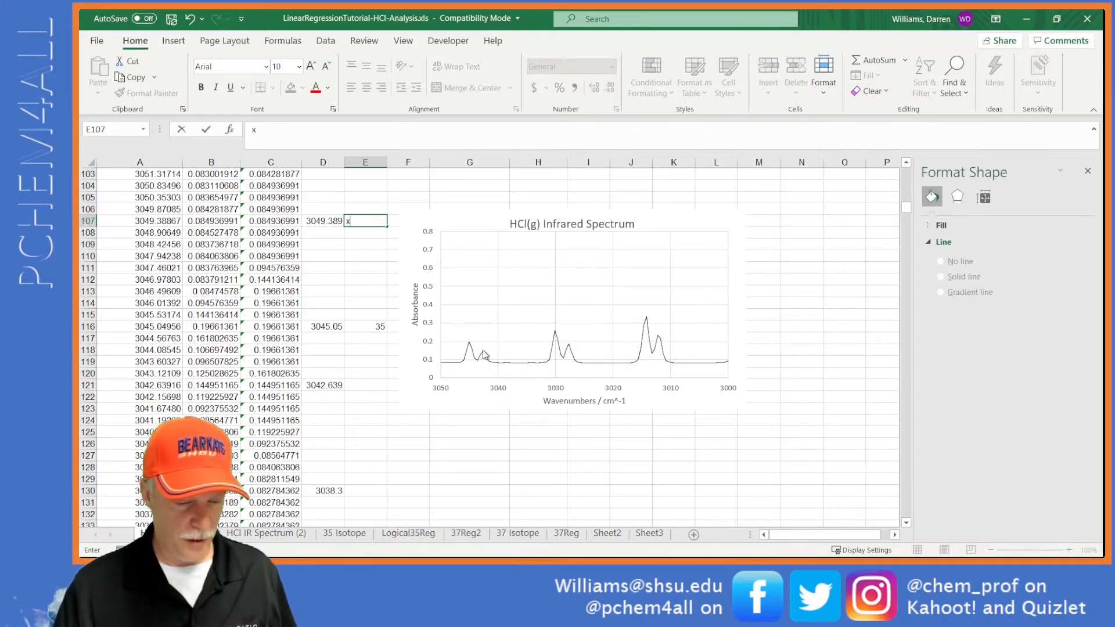
click(378, 385)
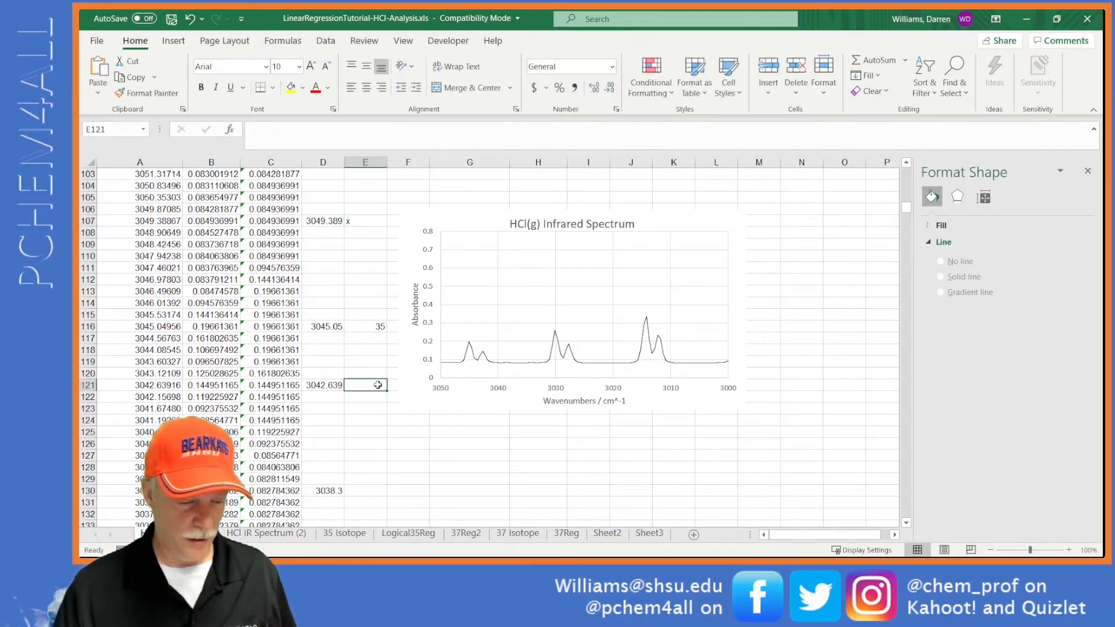
Step: Label peak 3042.639 as 37 in E121 and mark peaks 3038.3 and 3034.443 as false with "x" in E130 and E138
text(37)
key(Return)
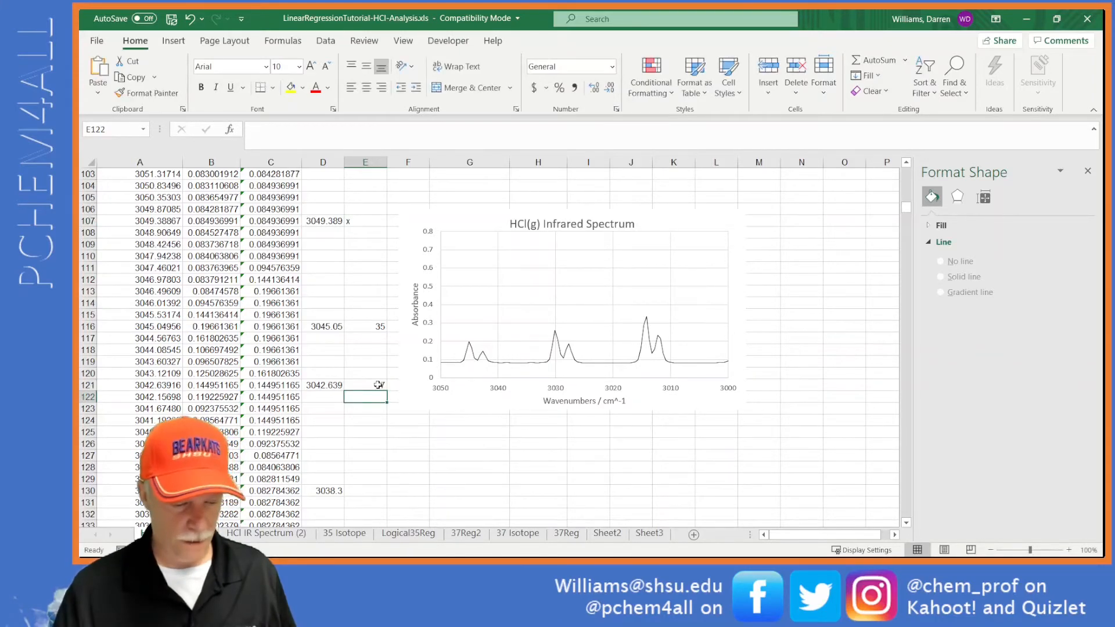
scroll(378, 385, down, 2)
scroll(378, 385, down, 2)
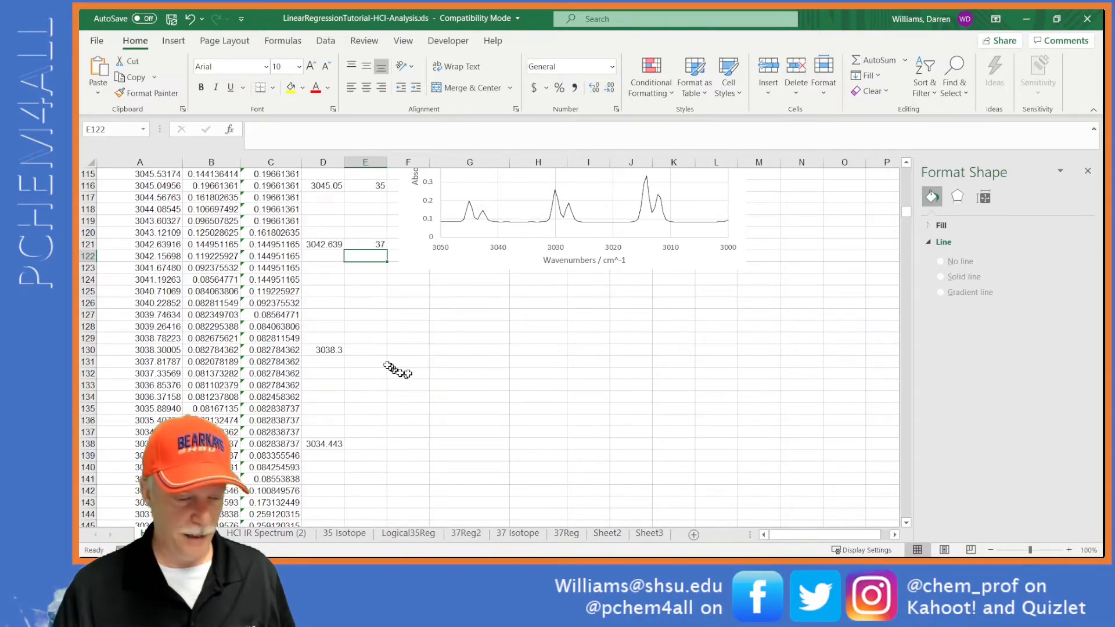
click(369, 350)
text(x)
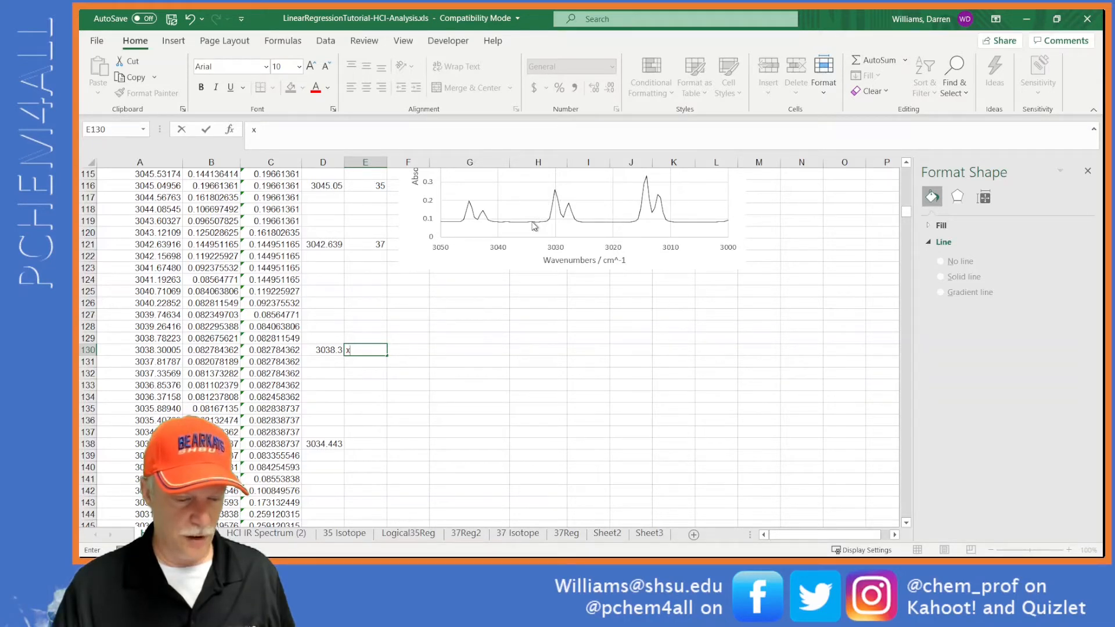
click(365, 445)
text(x)
Step: Place the zoomed 3000 to 3050 spectrum chart beside about rows 131 to 148
scroll(369, 441, down, 4)
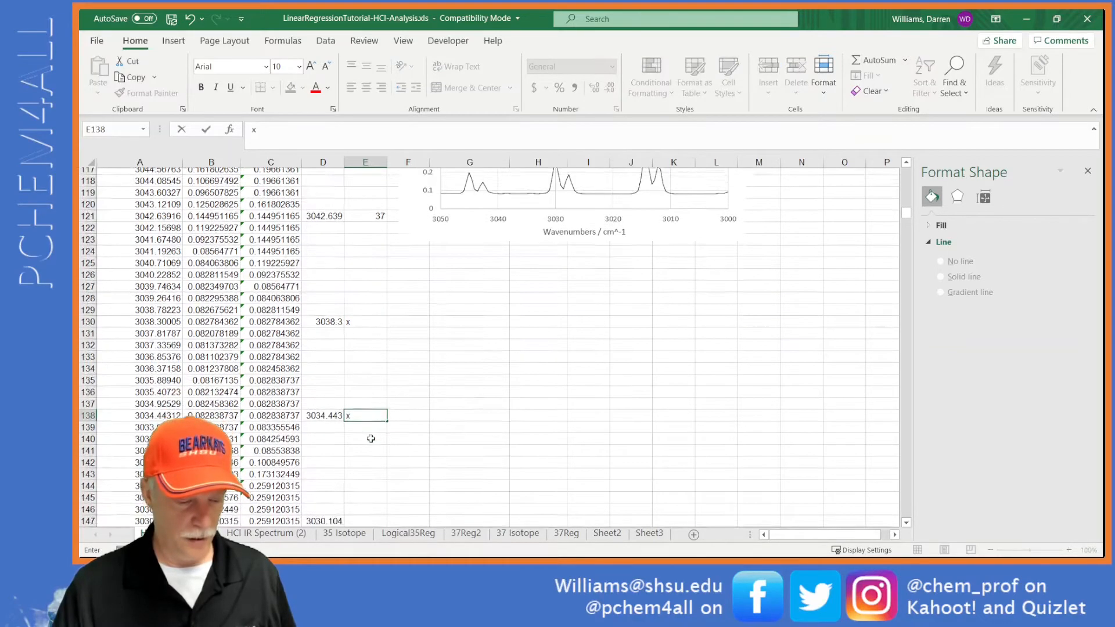
scroll(370, 437, up, 7)
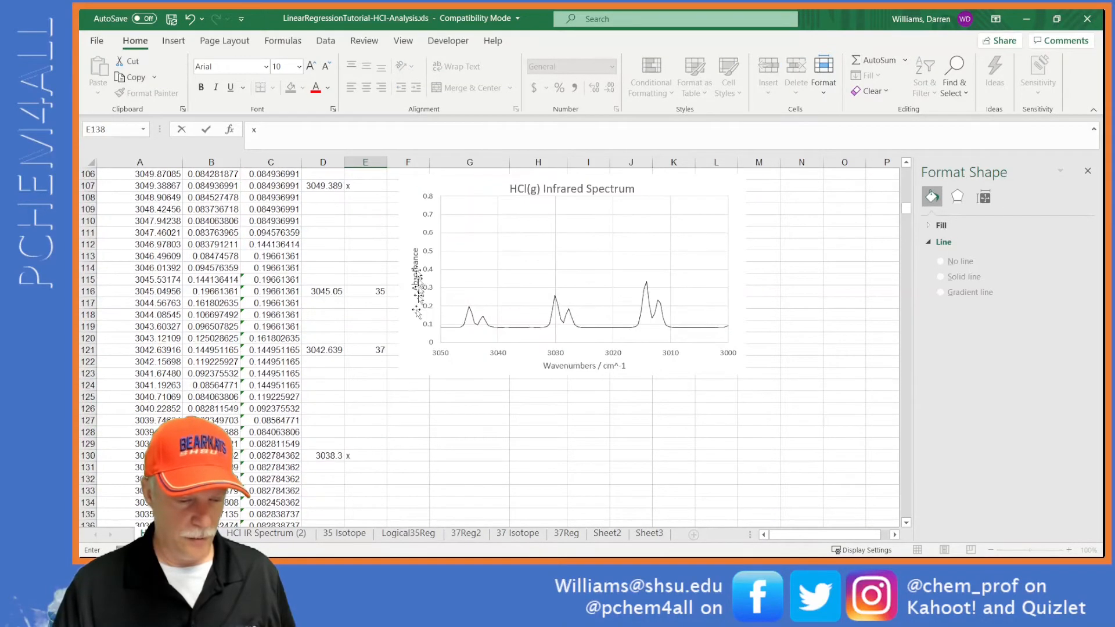
drag(407, 192, 414, 482)
scroll(372, 465, down, 9)
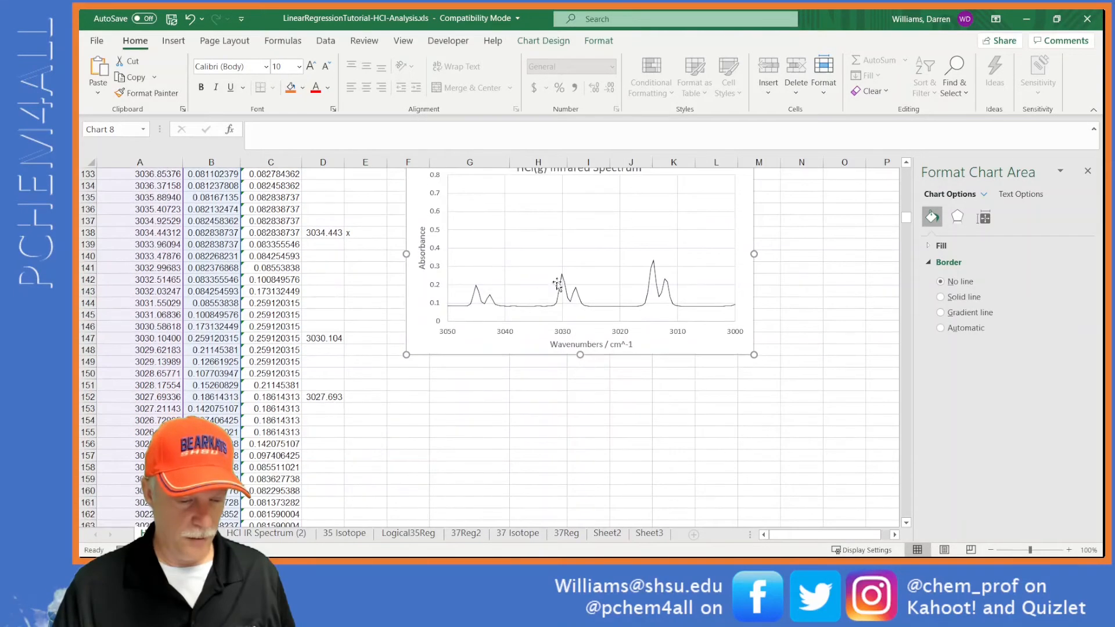
Step: Label the peak pair 3030.104 and 3027.693 by entering 35 in E147 and 37 in E152
click(381, 339)
text(35)
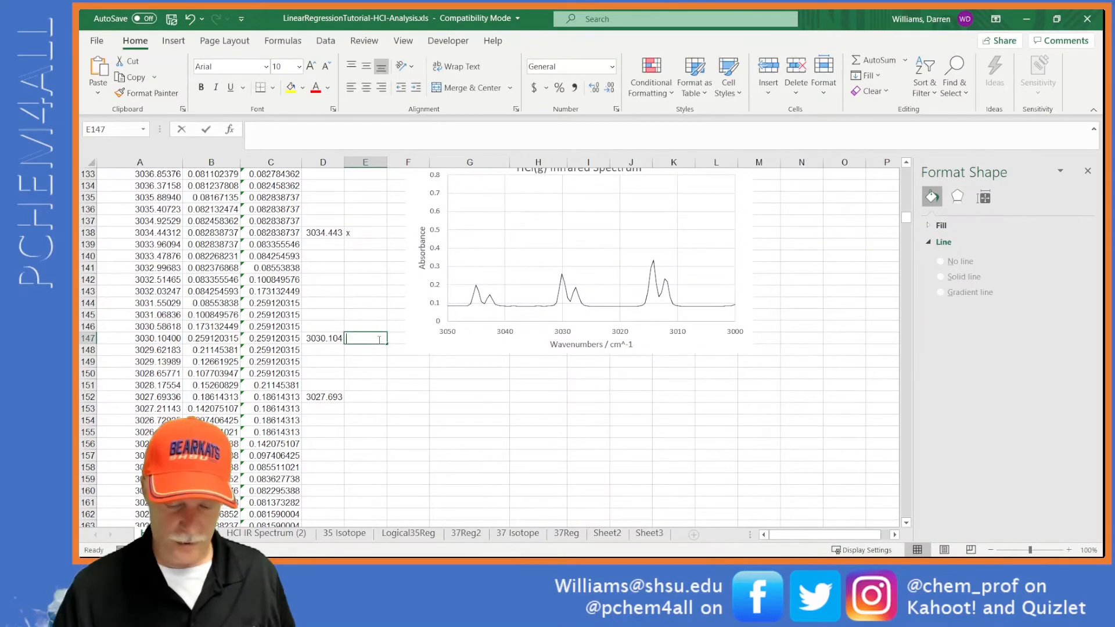
key(Return)
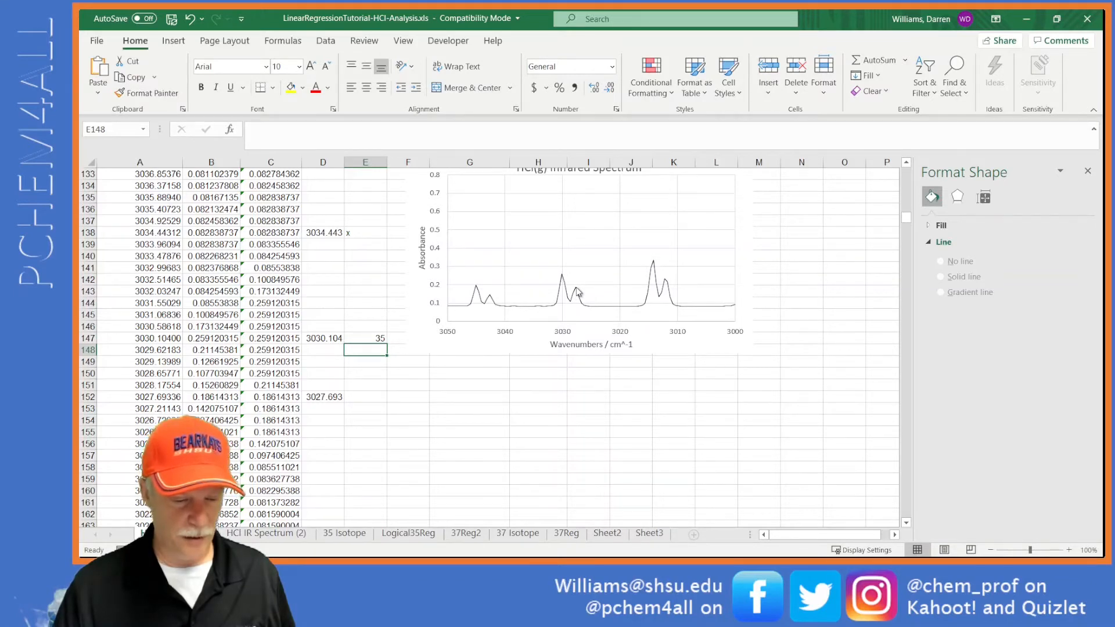
click(367, 395)
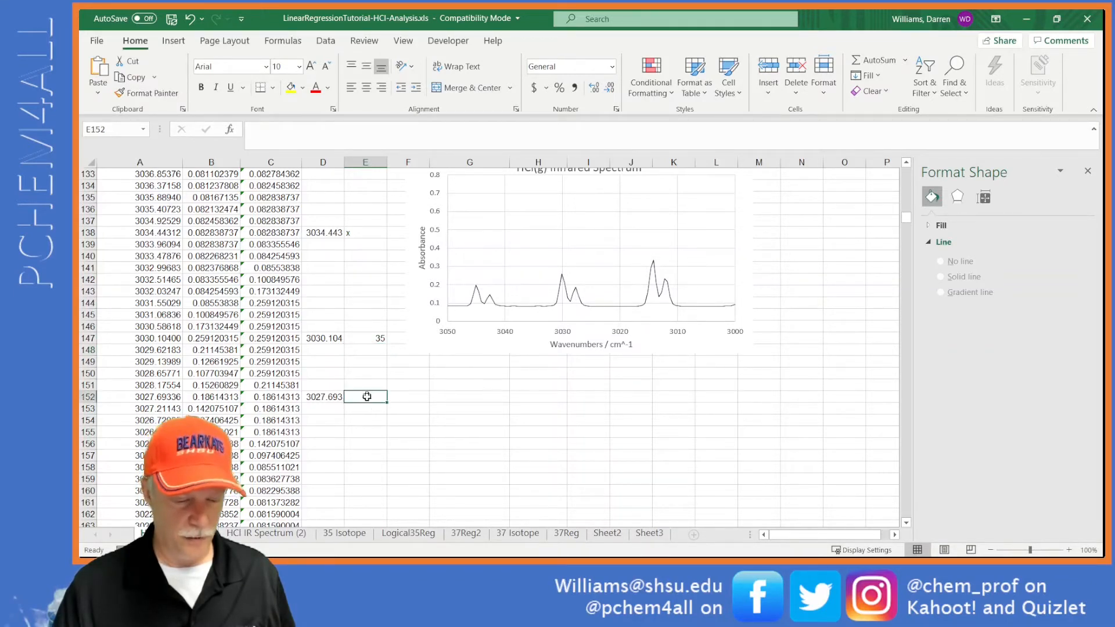
text(37)
key(Return)
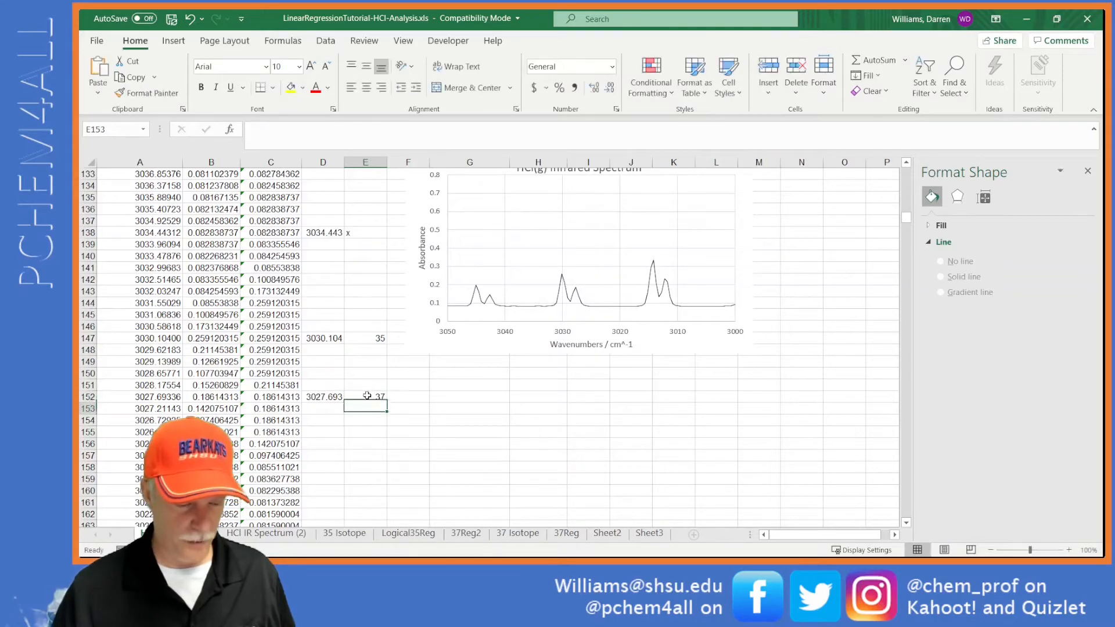
Step: Copy the zoomed 3000 to 3050 spectrum chart and place the copy beside about rows 167 to 184
scroll(447, 354, down, 1)
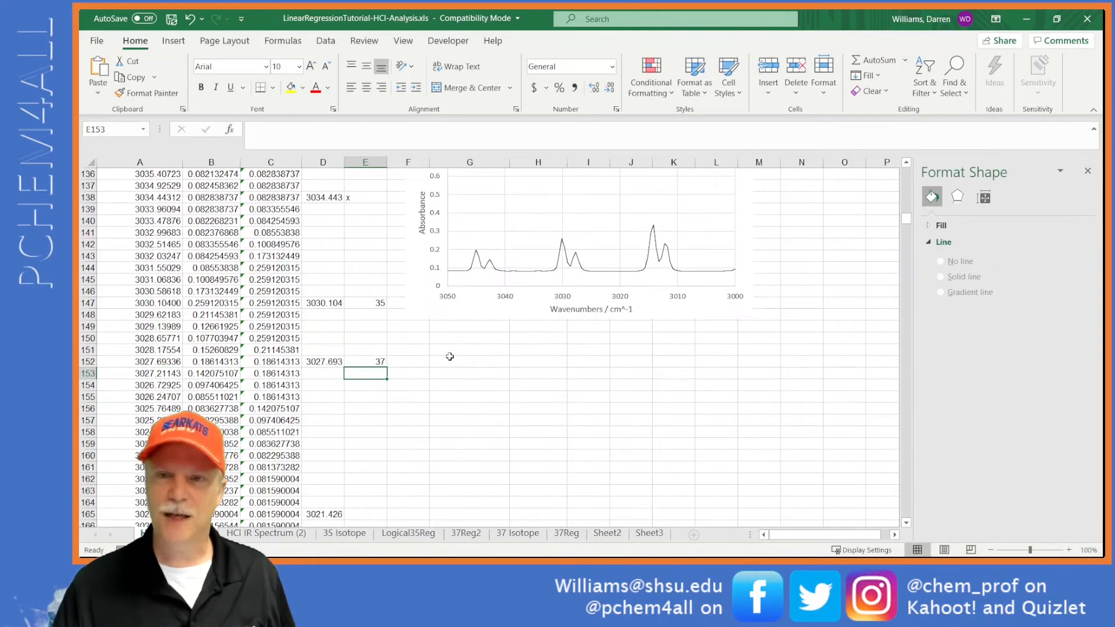
scroll(456, 374, down, 2)
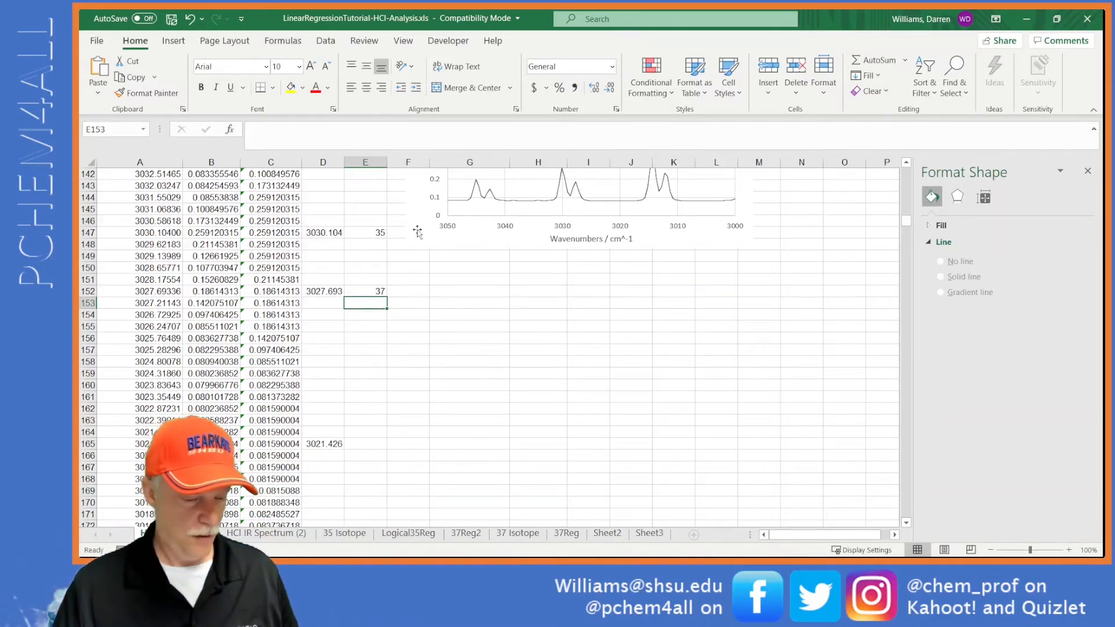
drag(418, 232, 426, 508)
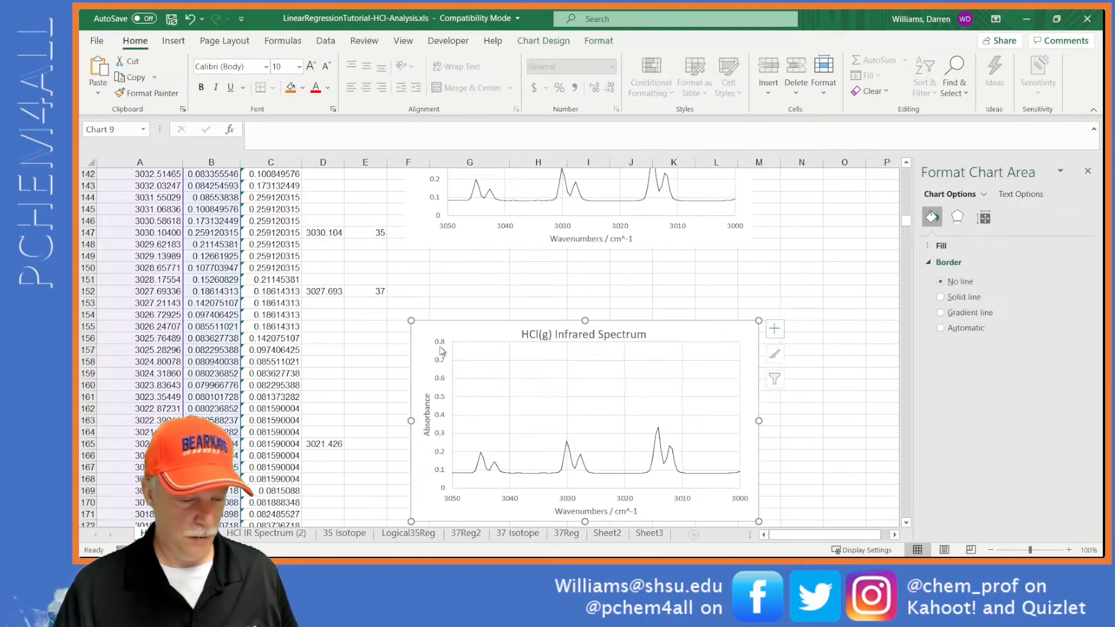
drag(443, 328, 439, 474)
scroll(437, 407, down, 4)
scroll(437, 406, down, 2)
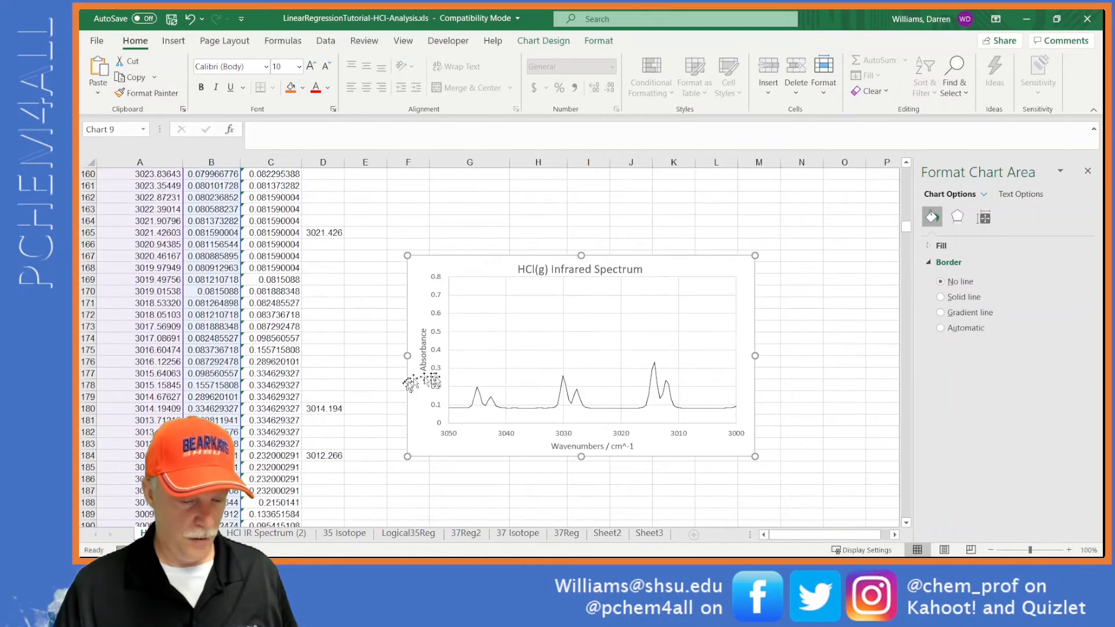
Step: Mark peak 3021.426 as false with "x" in E165, and label peaks 3014.194 and 3012.266 as 35 in E180 and 37 in E184
click(356, 235)
text(x)
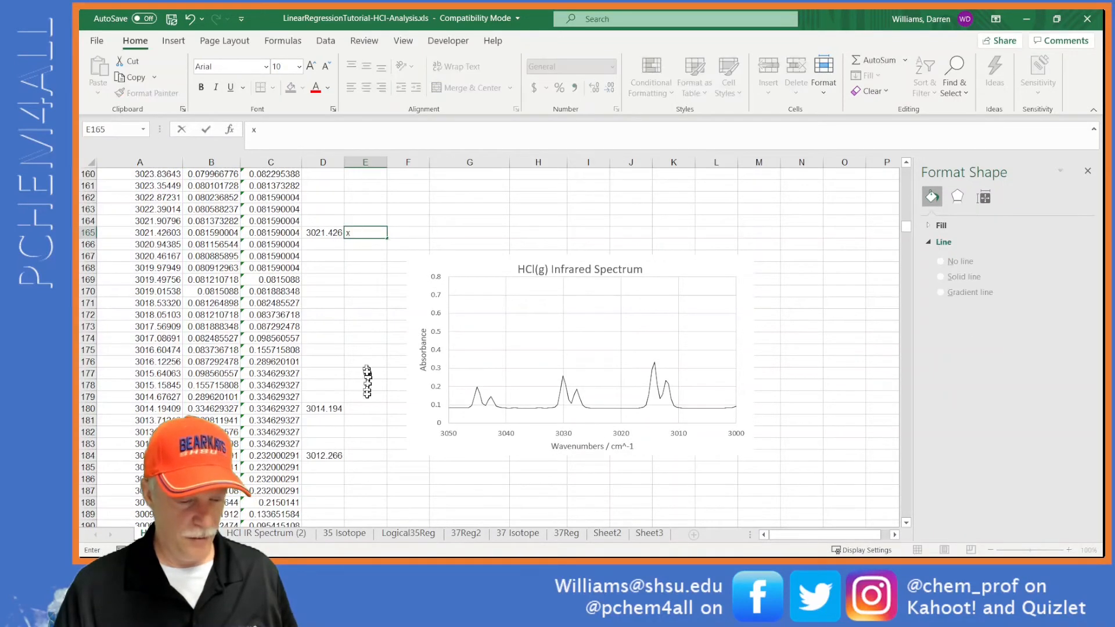
click(371, 407)
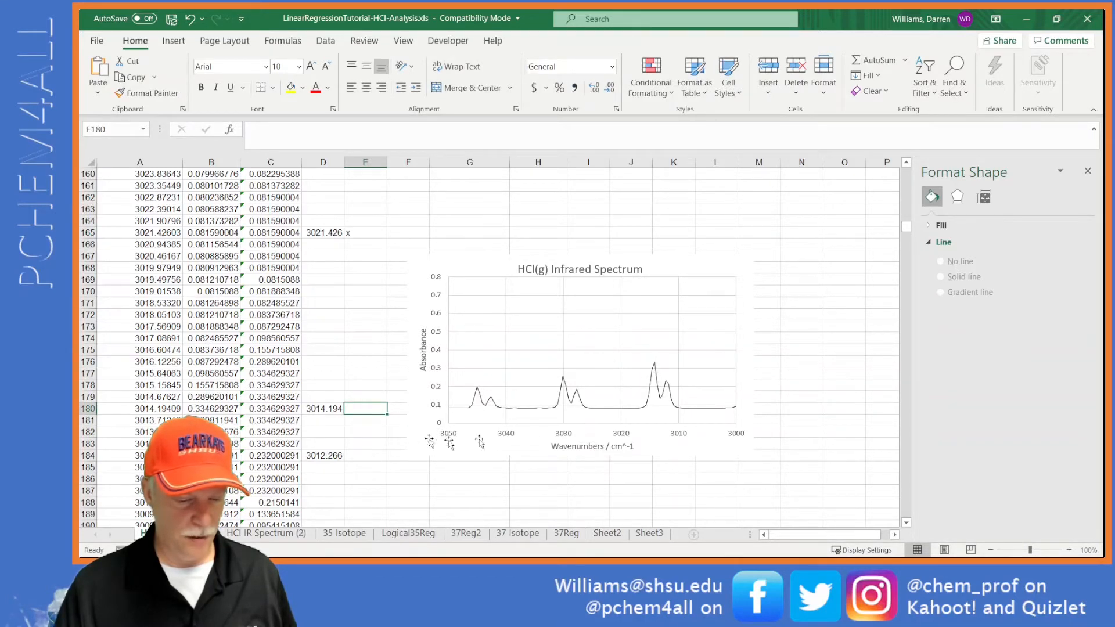
text(35)
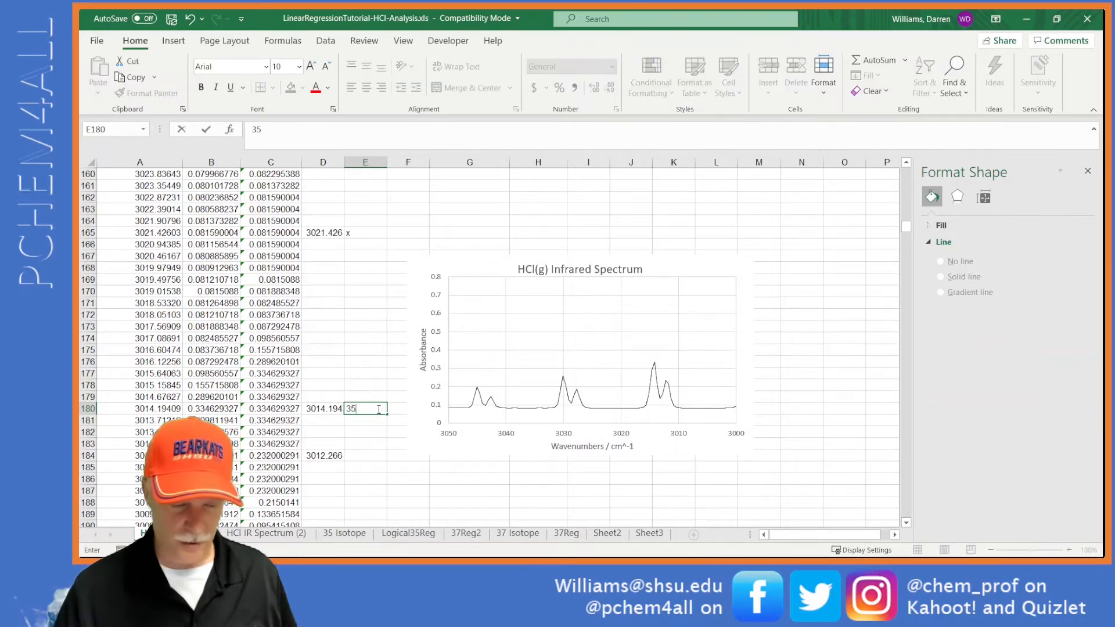
key(Return)
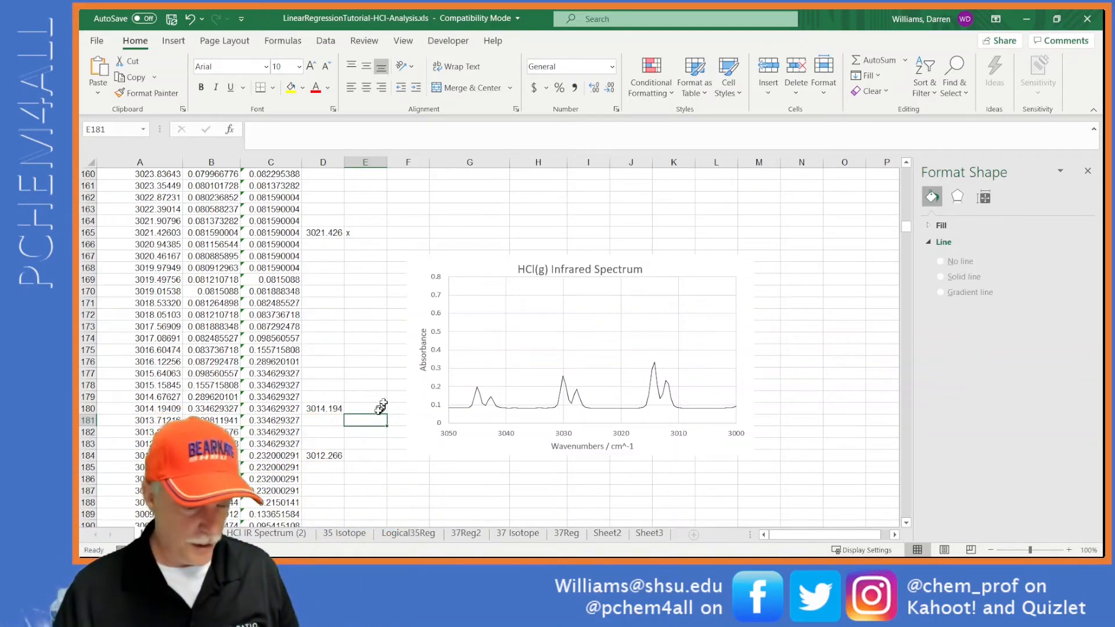
click(369, 456)
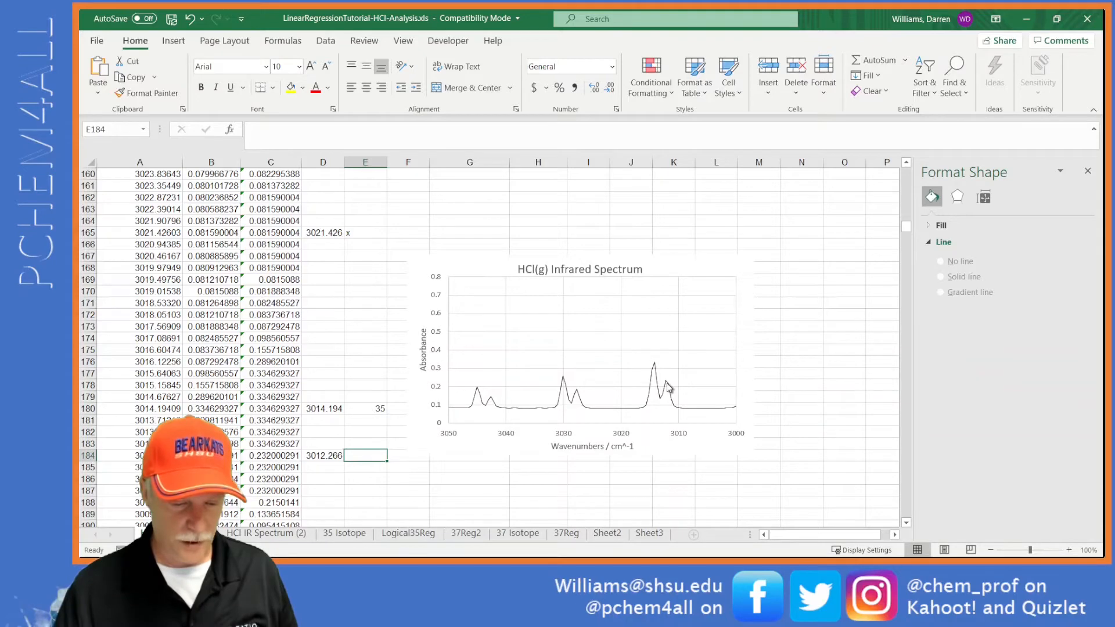
text(37)
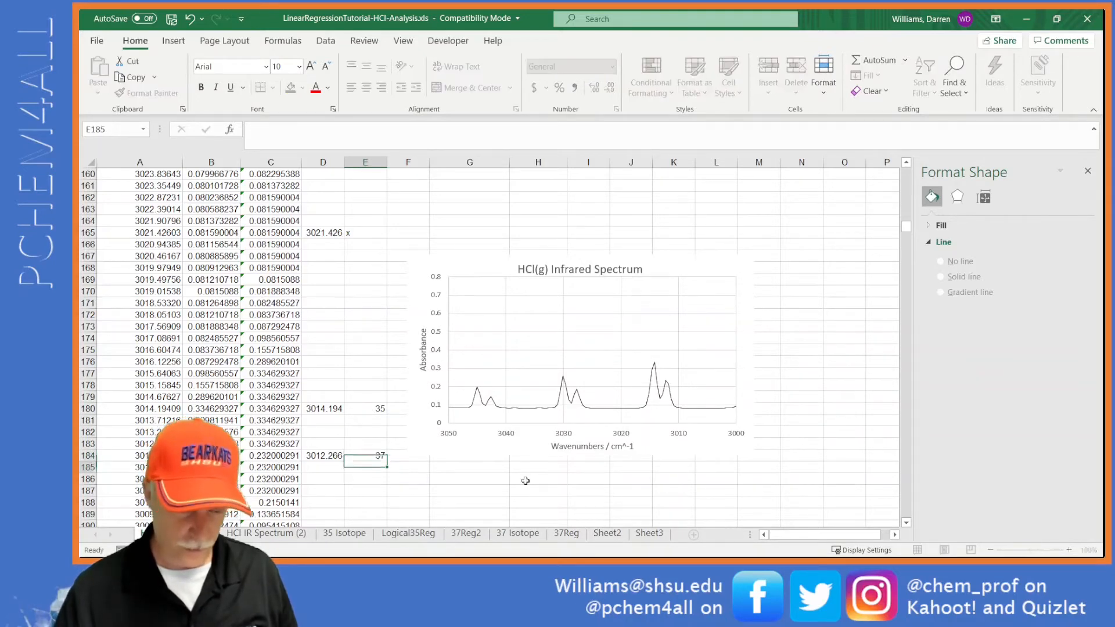
key(Return)
Step: Move the copied chart down beside about rows 187 to 203 and mark peak 3004.07 as false with "x" in E201
scroll(476, 468, down, 5)
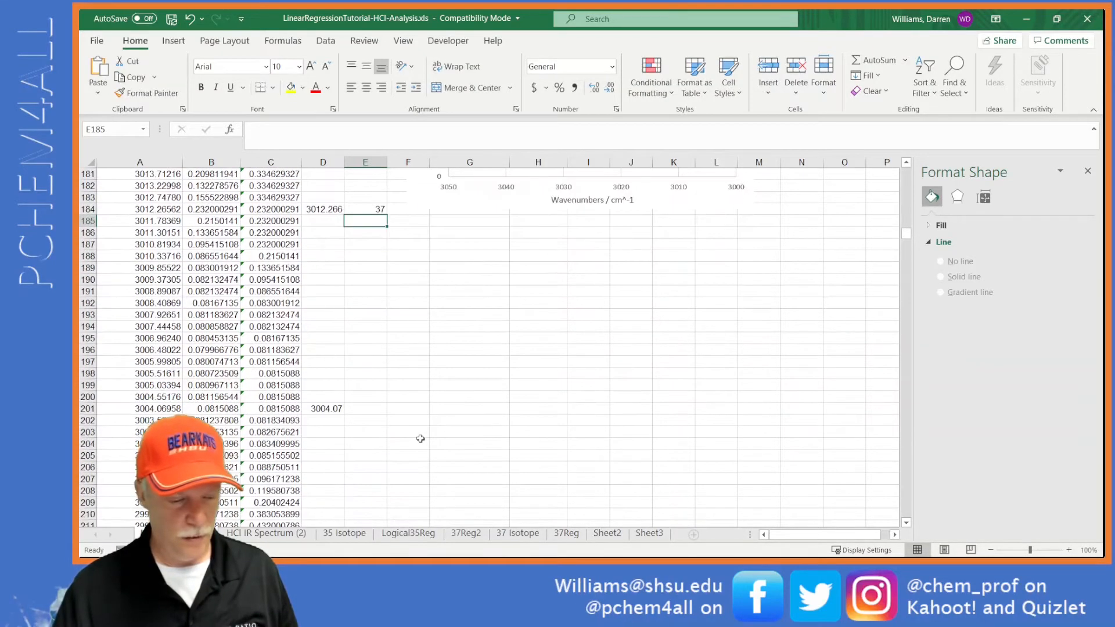
drag(422, 269, 430, 479)
scroll(360, 409, down, 4)
scroll(361, 407, down, 1)
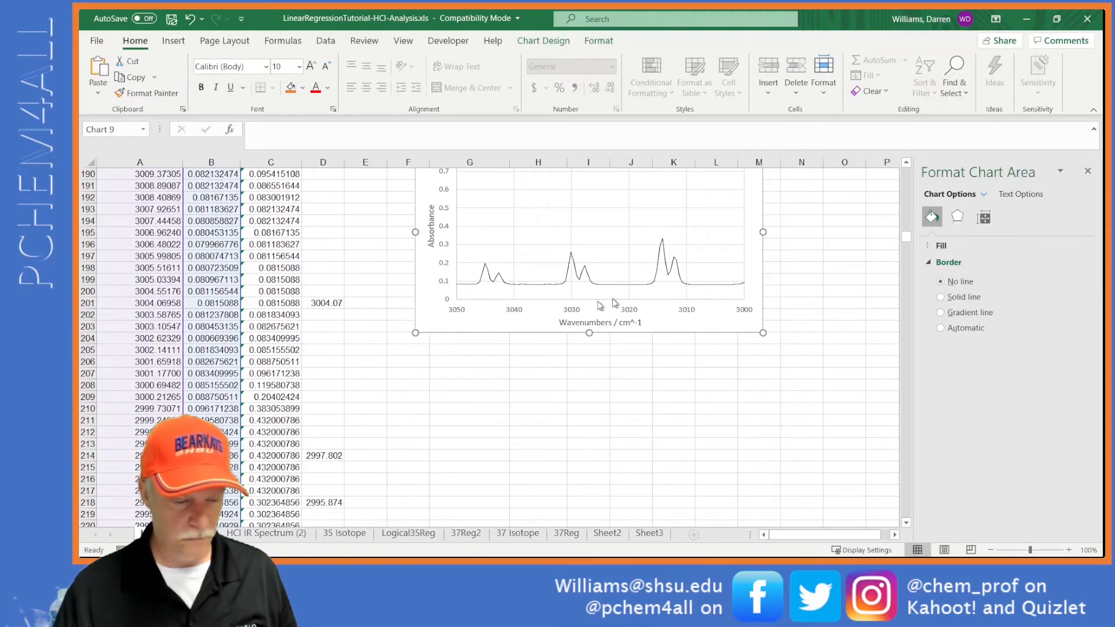
click(372, 305)
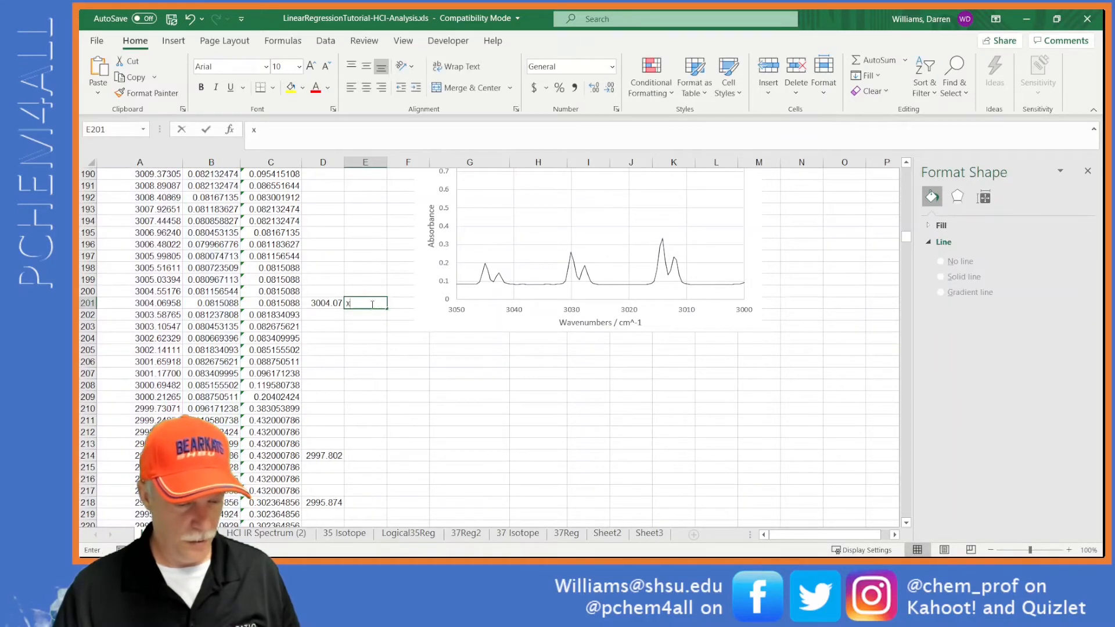
click(362, 456)
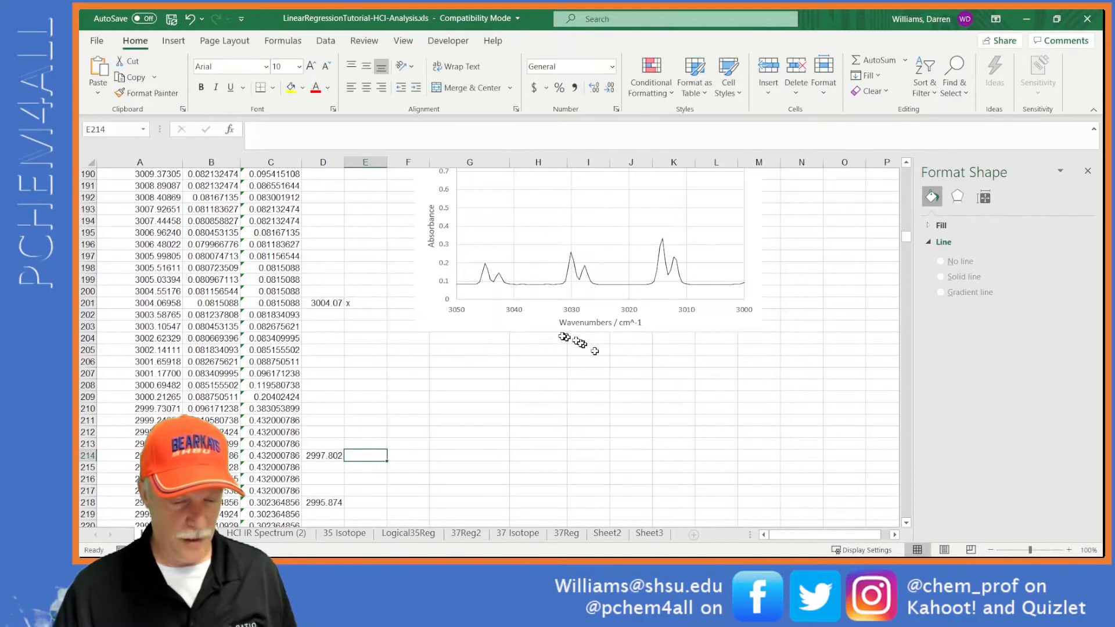
Step: Set the moved chart's wavenumber axis bounds to a minimum of 2900 and a maximum of 3000
click(459, 309)
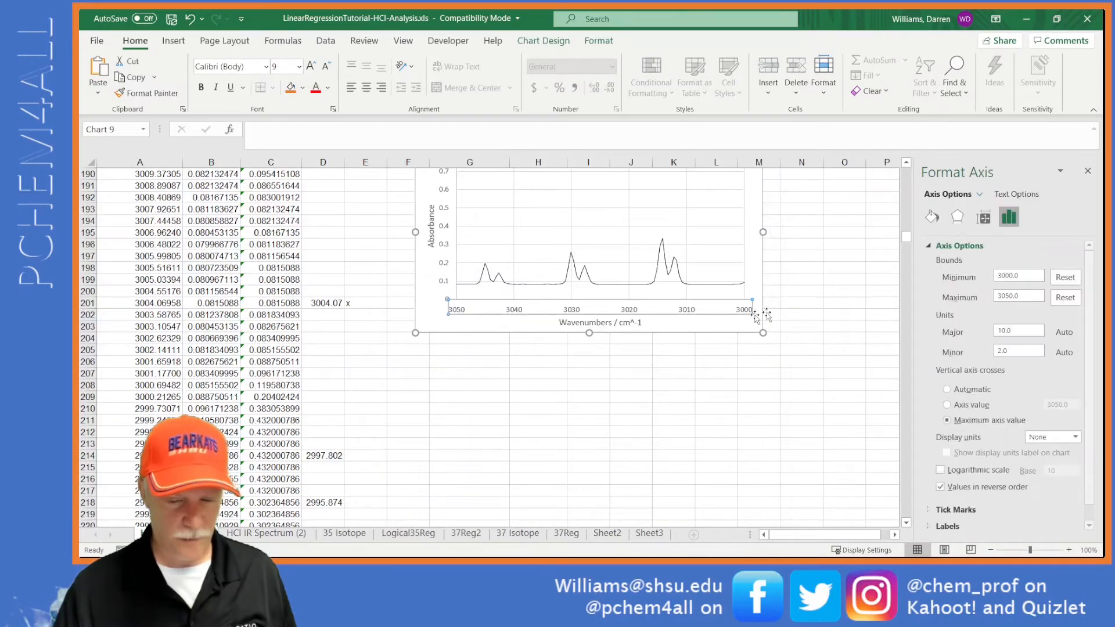
click(999, 277)
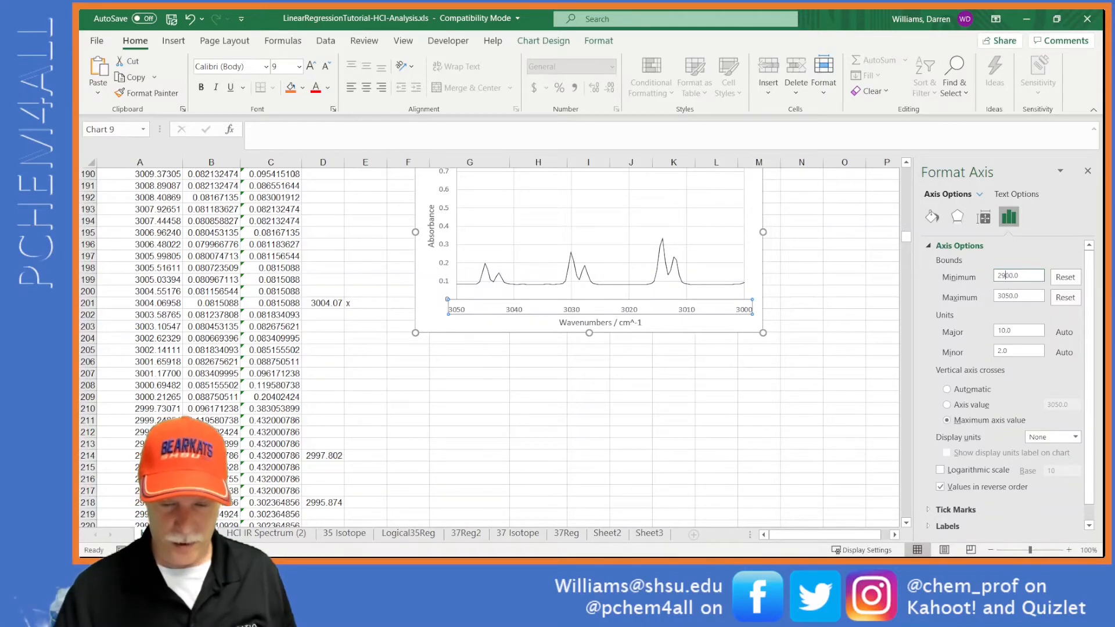
drag(999, 295, 1025, 298)
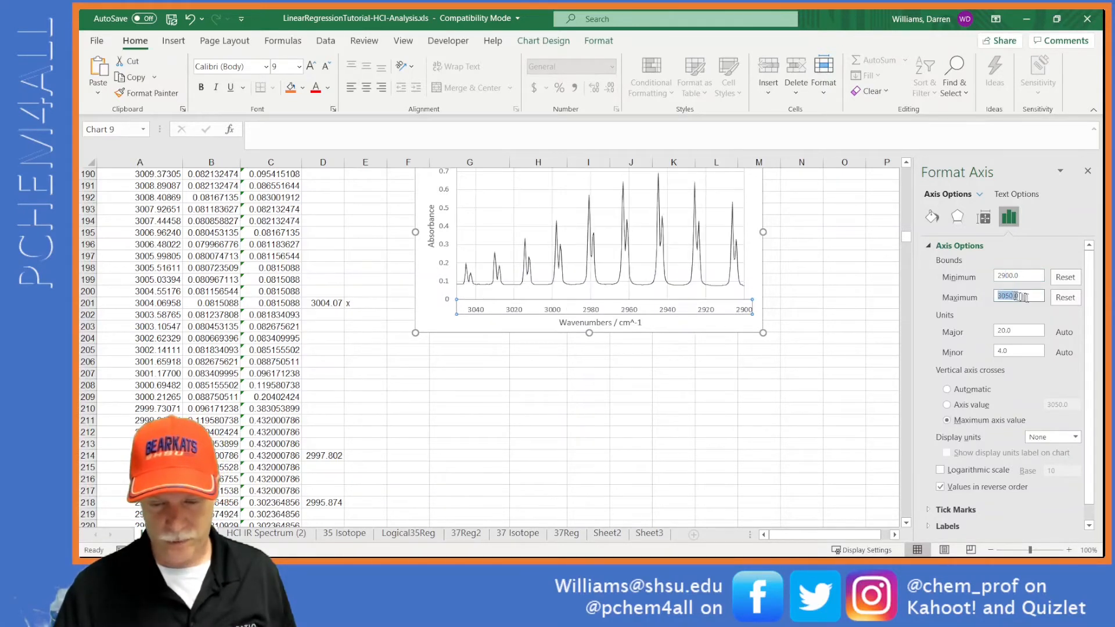
text(3000)
key(Return)
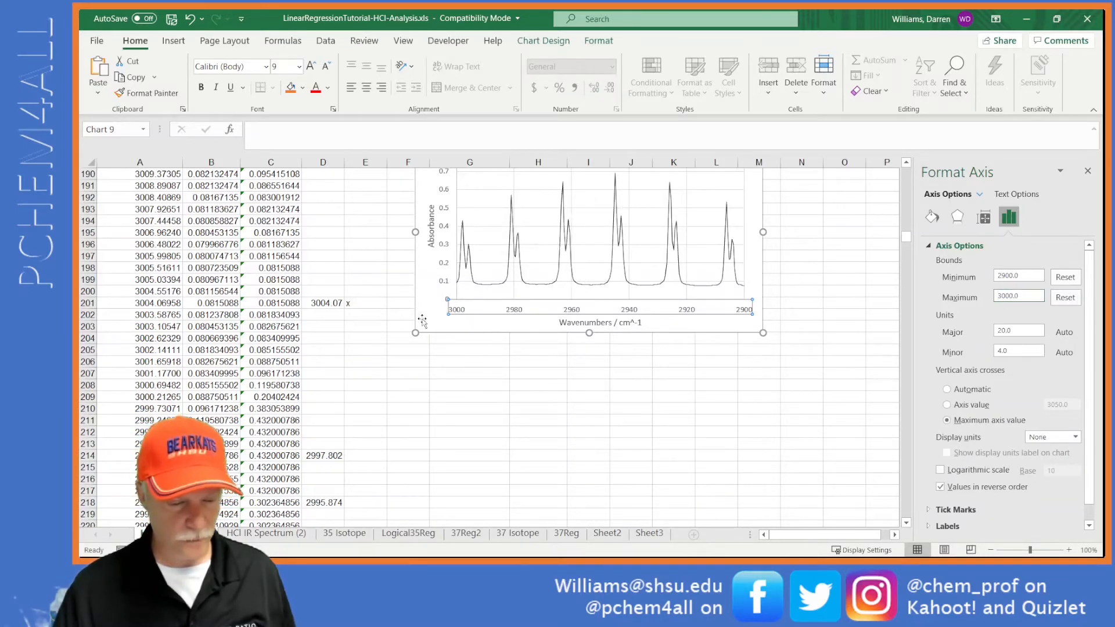
Step: Move the 2900 to 3000 spectrum chart down beside about rows 202 to 219
click(432, 290)
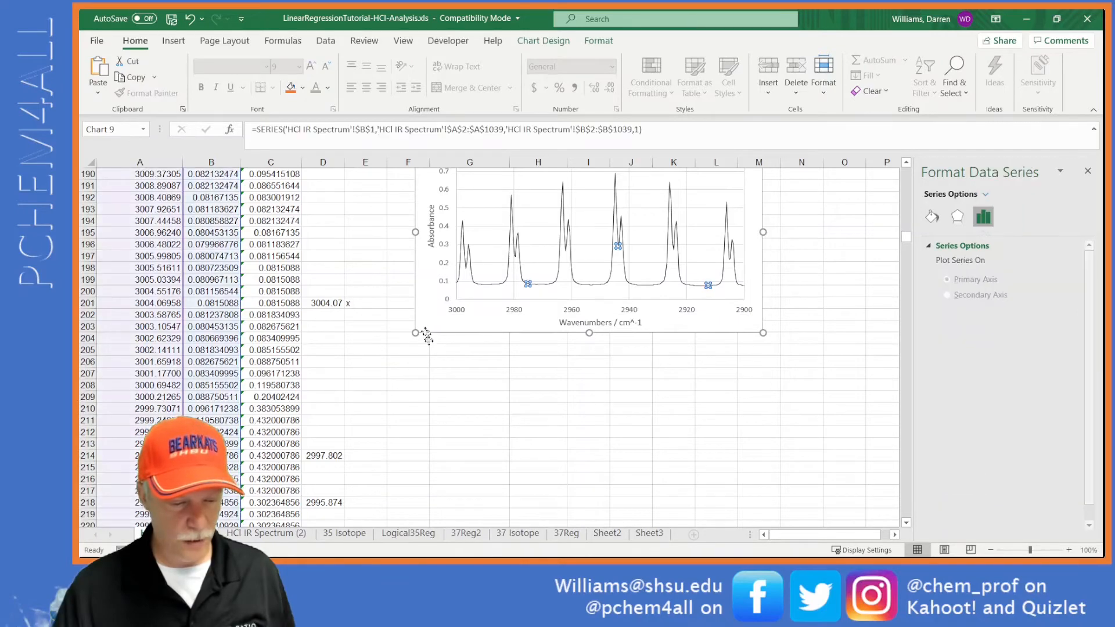
drag(425, 332, 418, 480)
scroll(417, 480, down, 3)
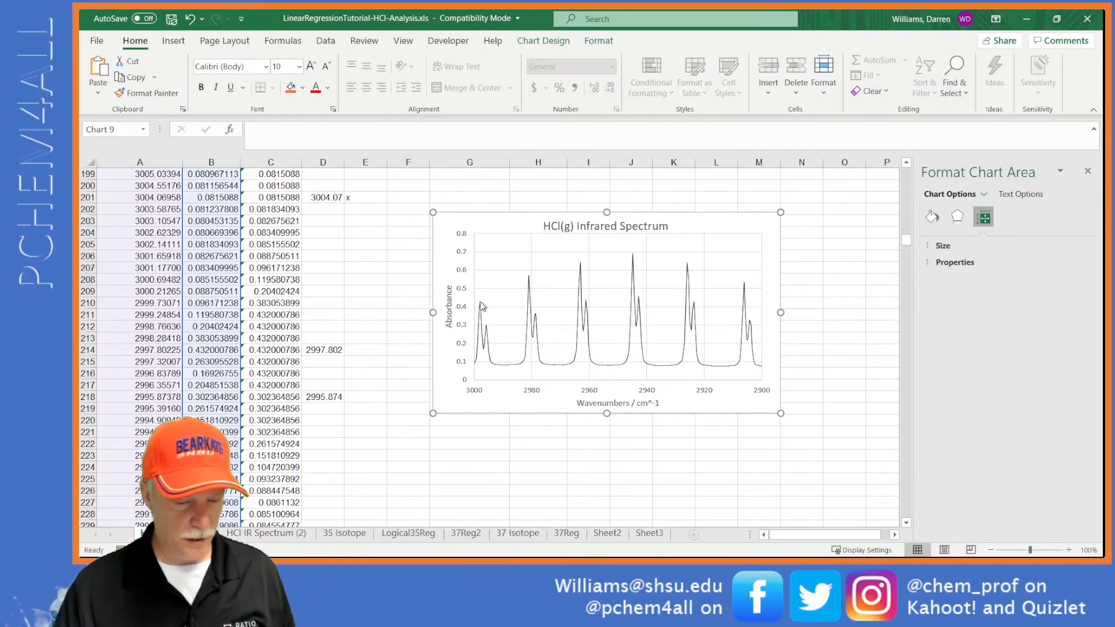
Step: Label the peak pair 2997.802 and 2995.874 by entering 35 in E214 and 37 in E218
click(369, 351)
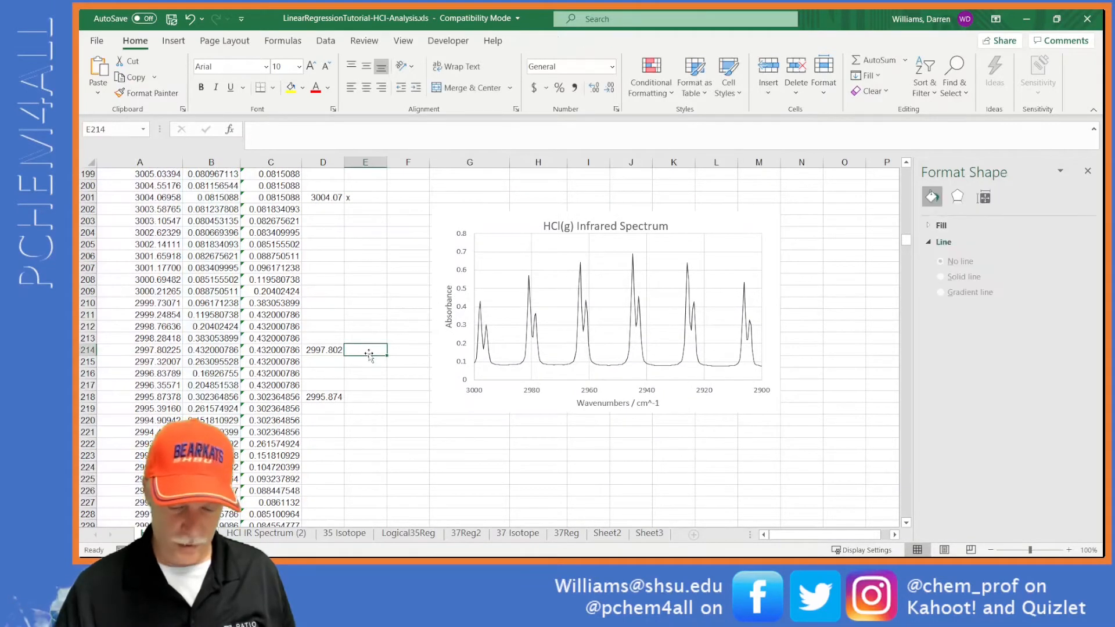
text(35)
click(369, 397)
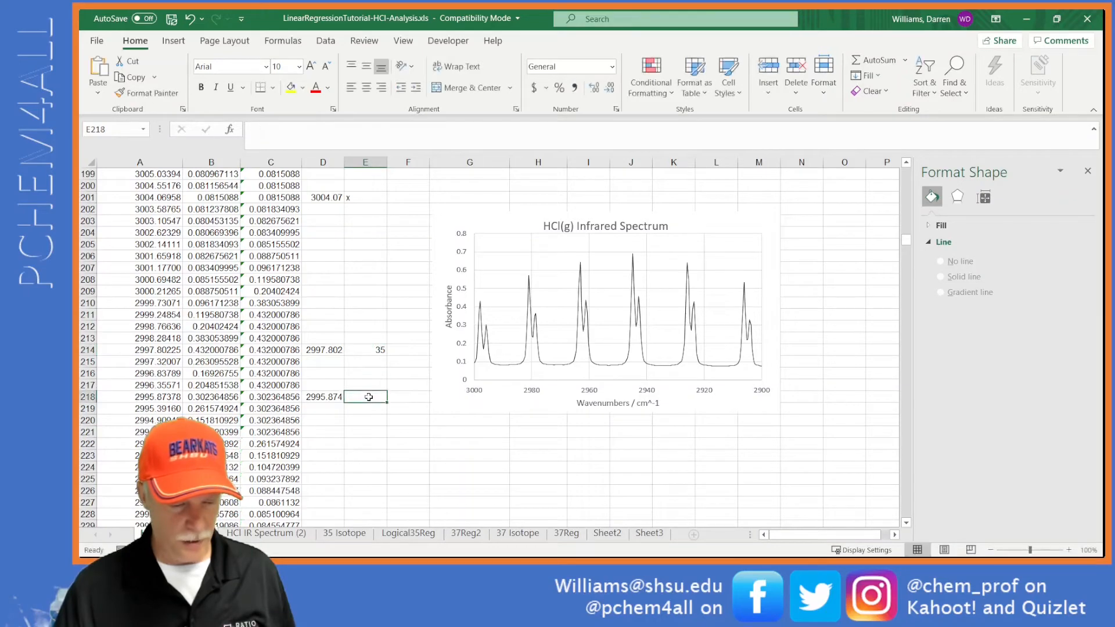
text(37)
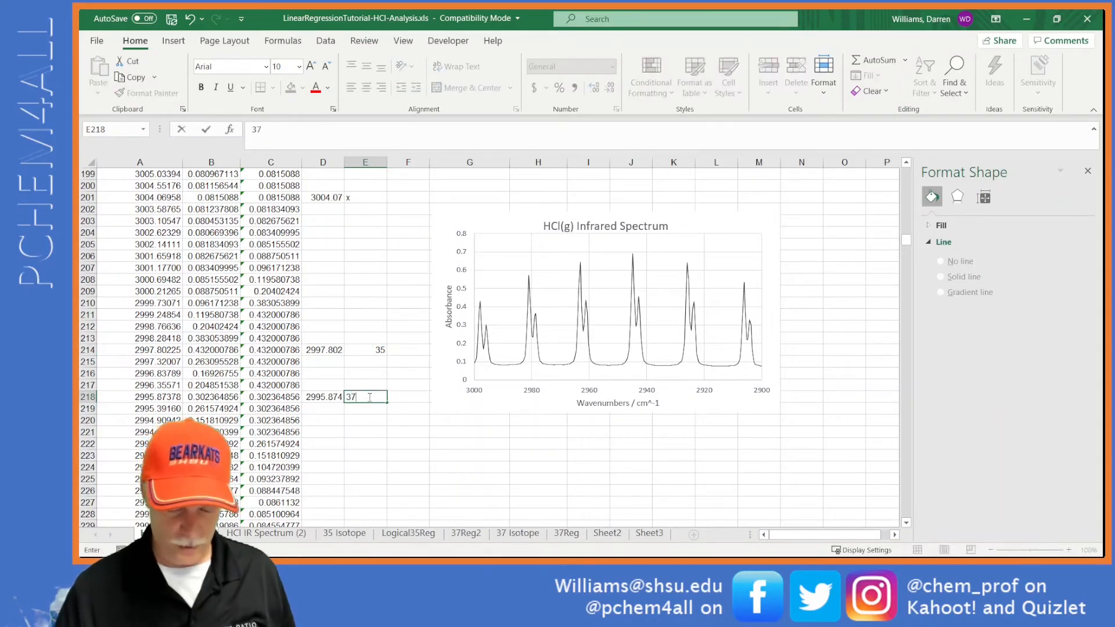
key(Return)
scroll(369, 397, down, 8)
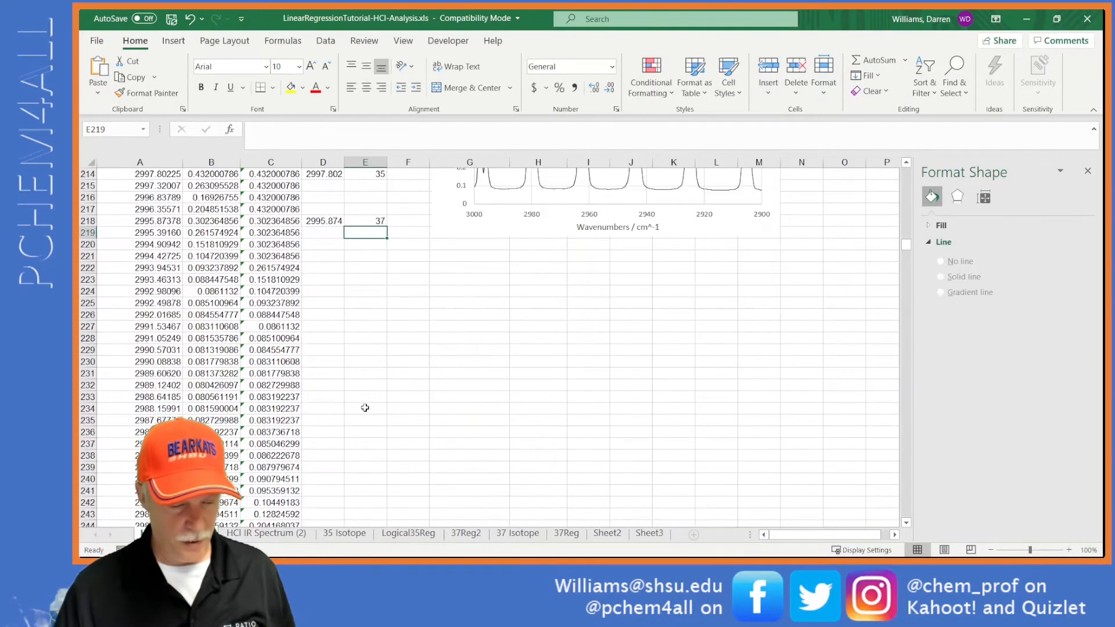
scroll(372, 378, up, 4)
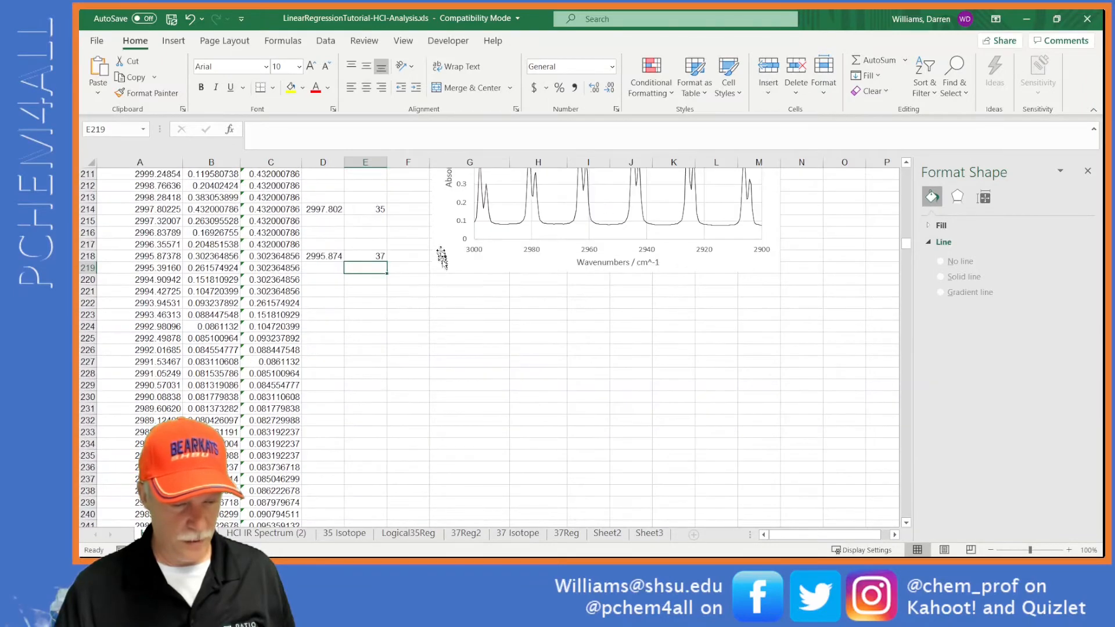
Step: Move the 2900 to 3000 spectrum chart down beside about rows 243 to 260
drag(440, 249, 460, 398)
scroll(444, 381, up, 5)
scroll(444, 381, up, 6)
scroll(449, 401, down, 9)
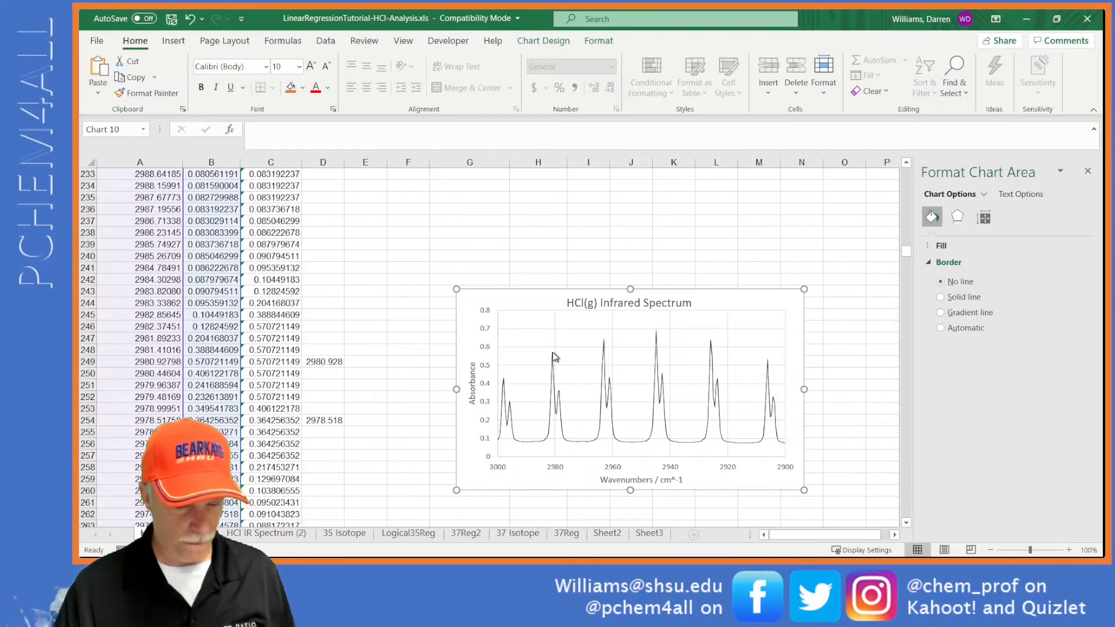
Step: Label the peak pair 2980.928 and 2978.518 by entering 35 in E249 and 37 in E254
click(378, 360)
text(35)
key(Return)
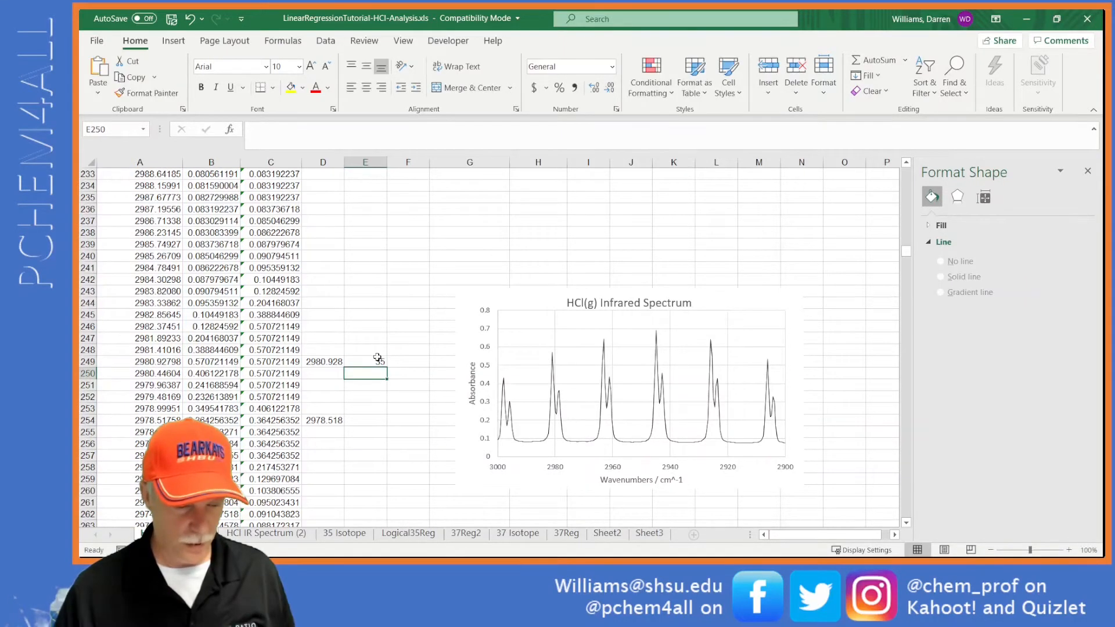
click(361, 420)
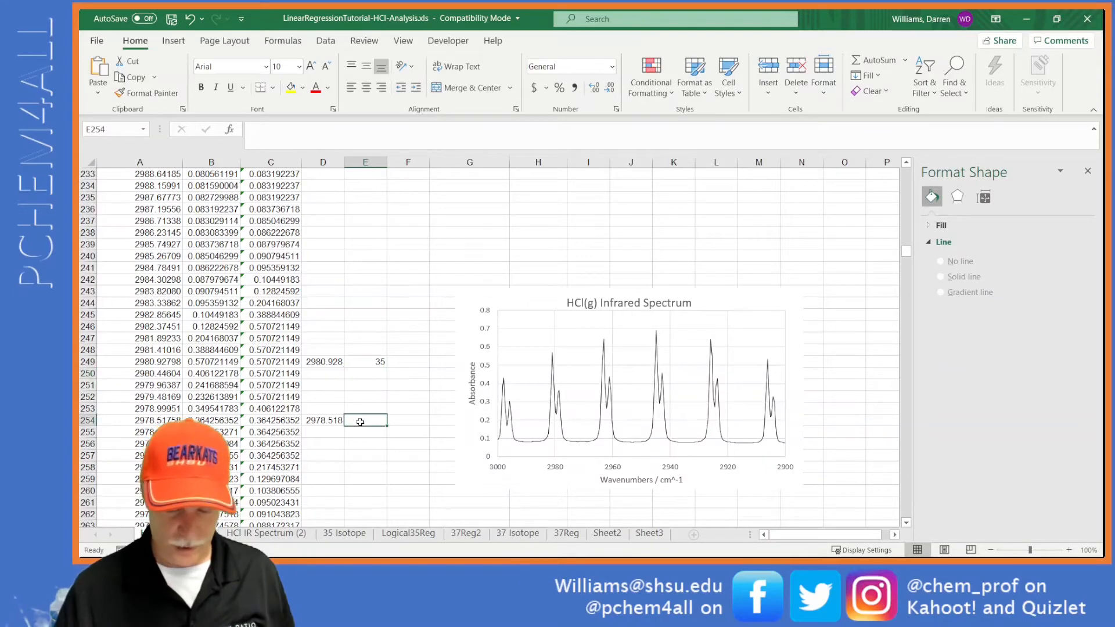
text(37)
key(Return)
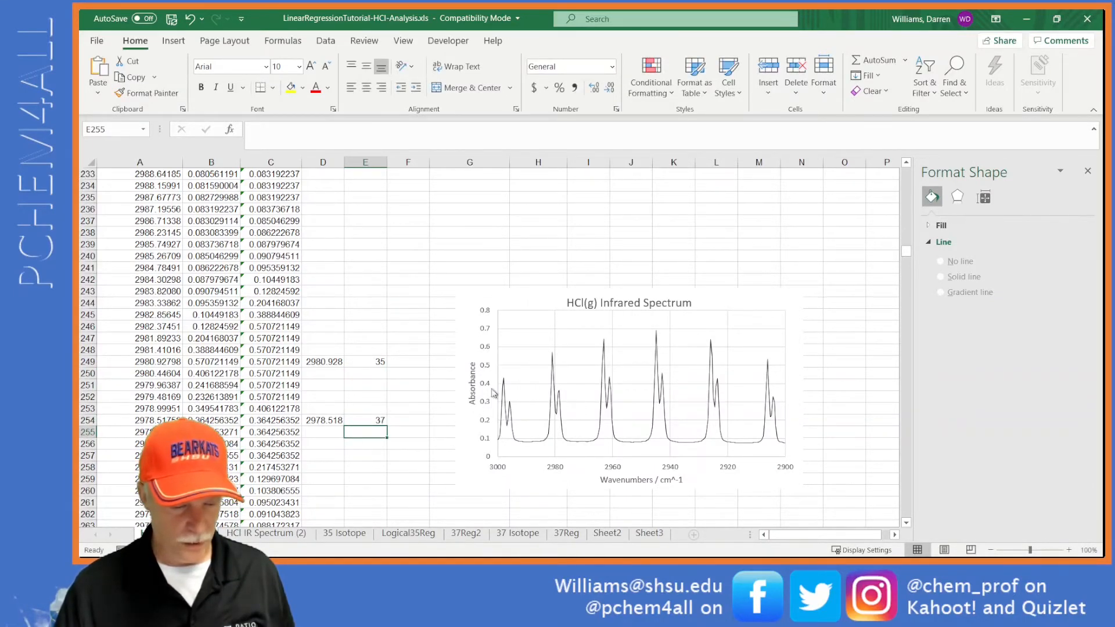
Step: Mark peak 2971.286 as false by entering "x" in E269
scroll(482, 384, down, 5)
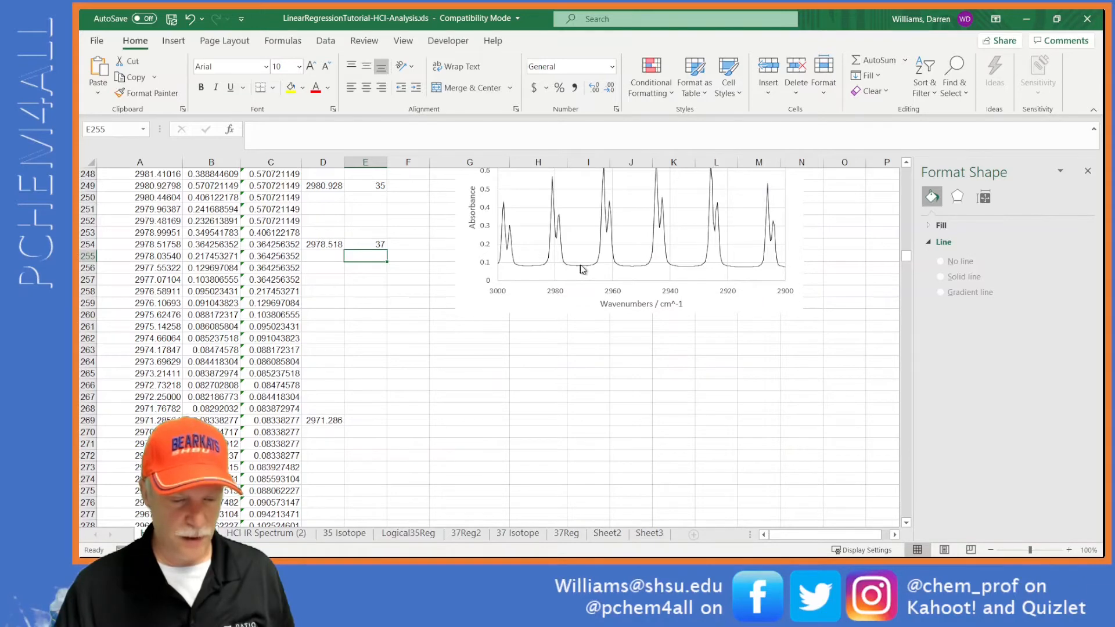
click(354, 421)
text(x)
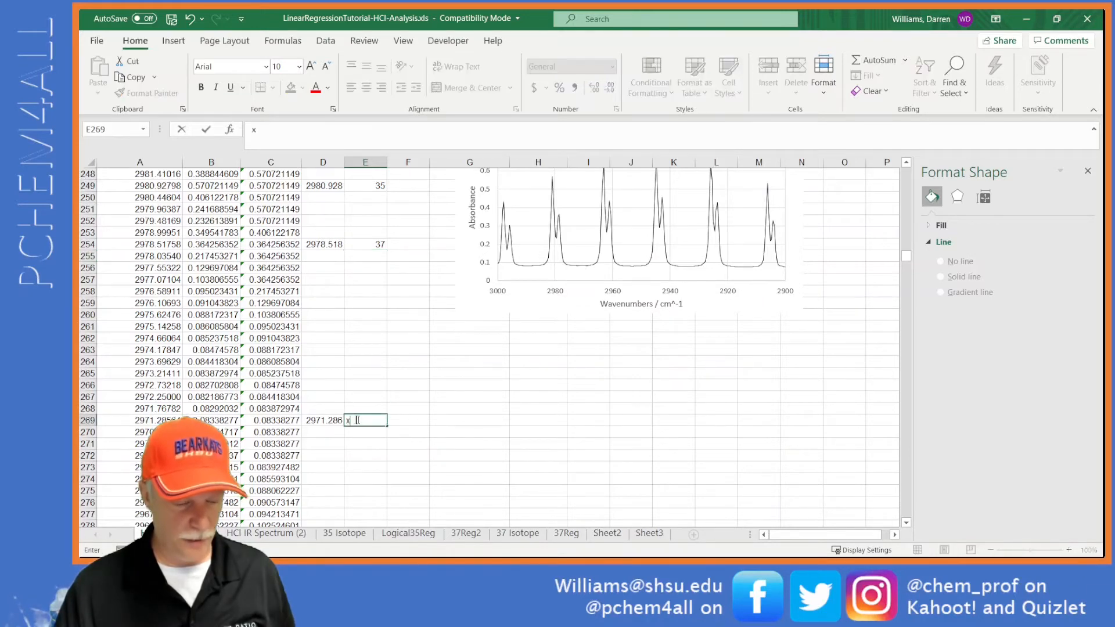
Step: Move the spectrum chart down beside about rows 278 to 295
scroll(407, 419, down, 1)
drag(465, 271, 462, 517)
scroll(430, 442, down, 5)
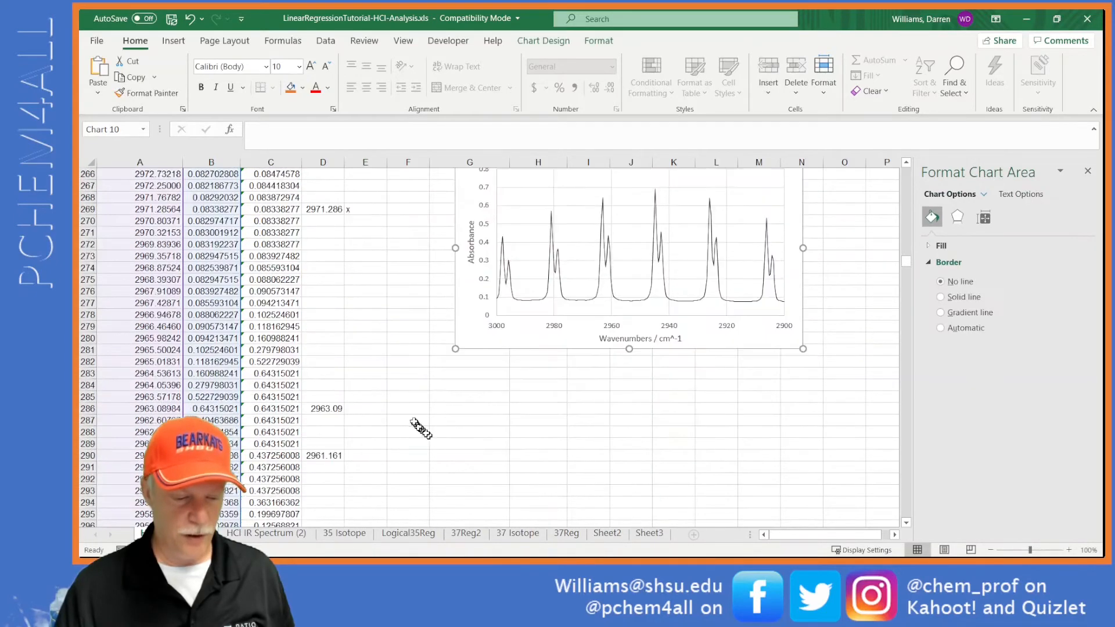
drag(460, 211, 443, 372)
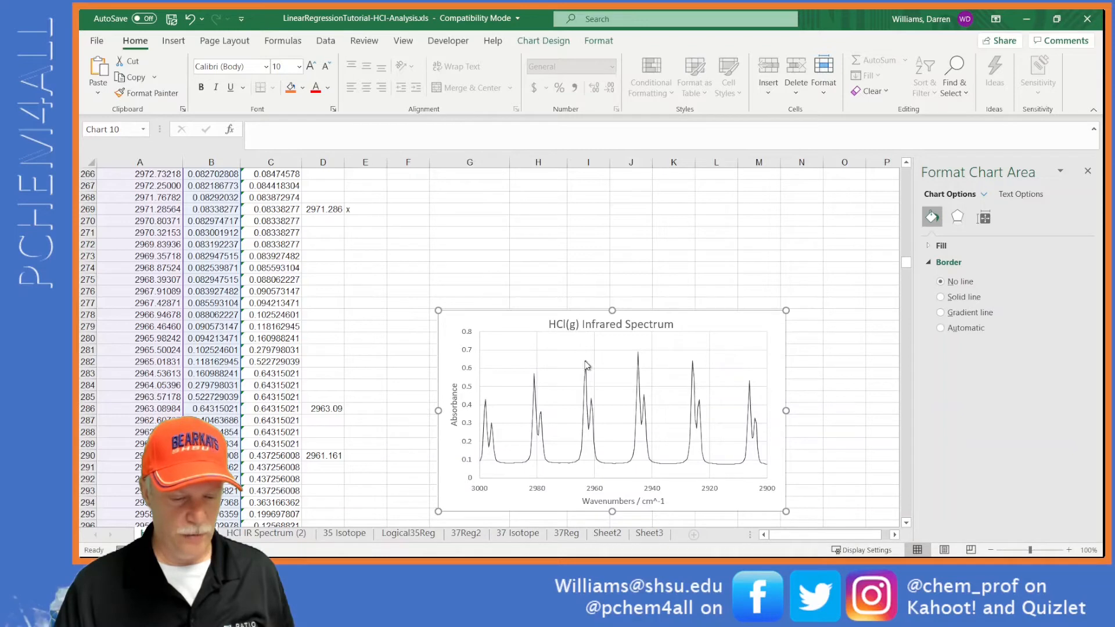
Step: Label the peak pair 2963.09 and 2961.161 by entering 35 in E286 and 37 in E290
click(360, 408)
text(35)
key(Return)
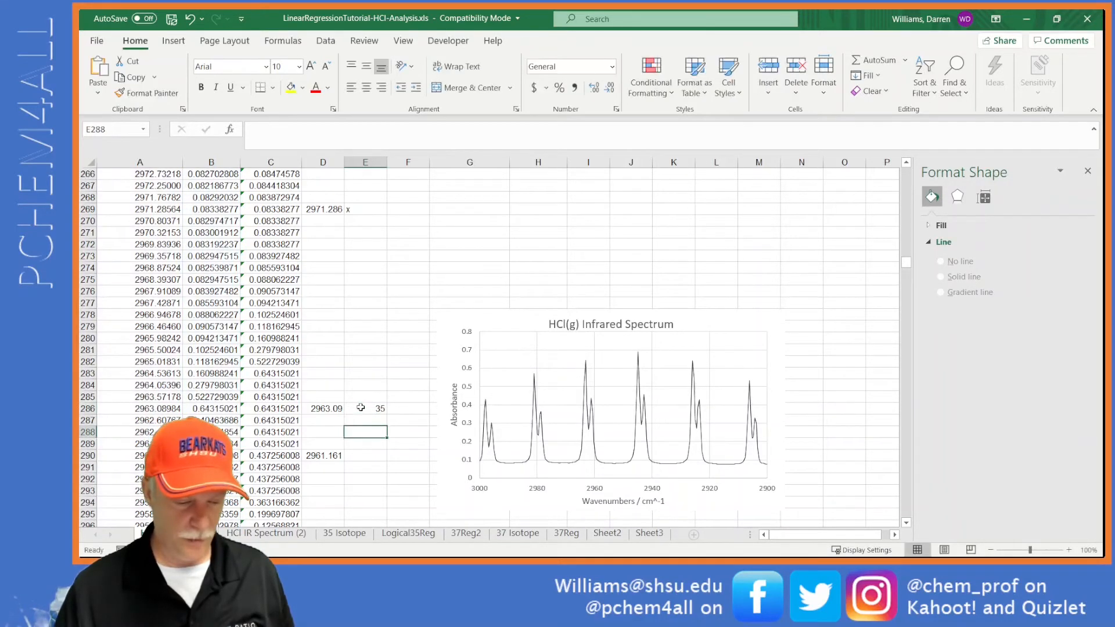
key(Down)
key(Down)
key(Down)
text(37)
key(Return)
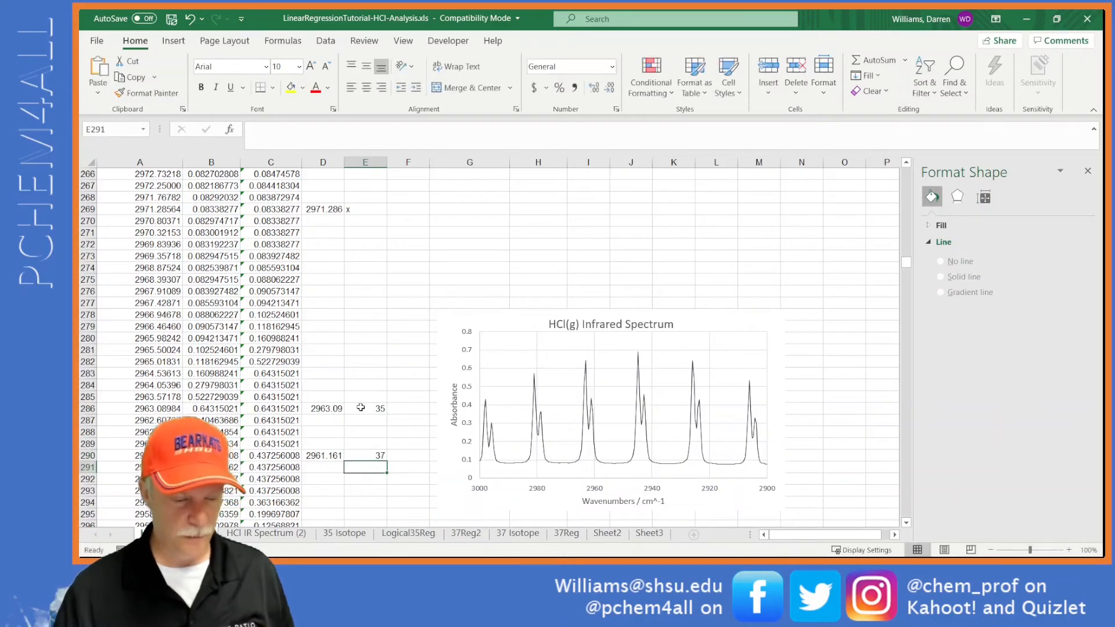
Step: Move the spectrum chart down beside about rows 316 to 333
scroll(399, 410, down, 1)
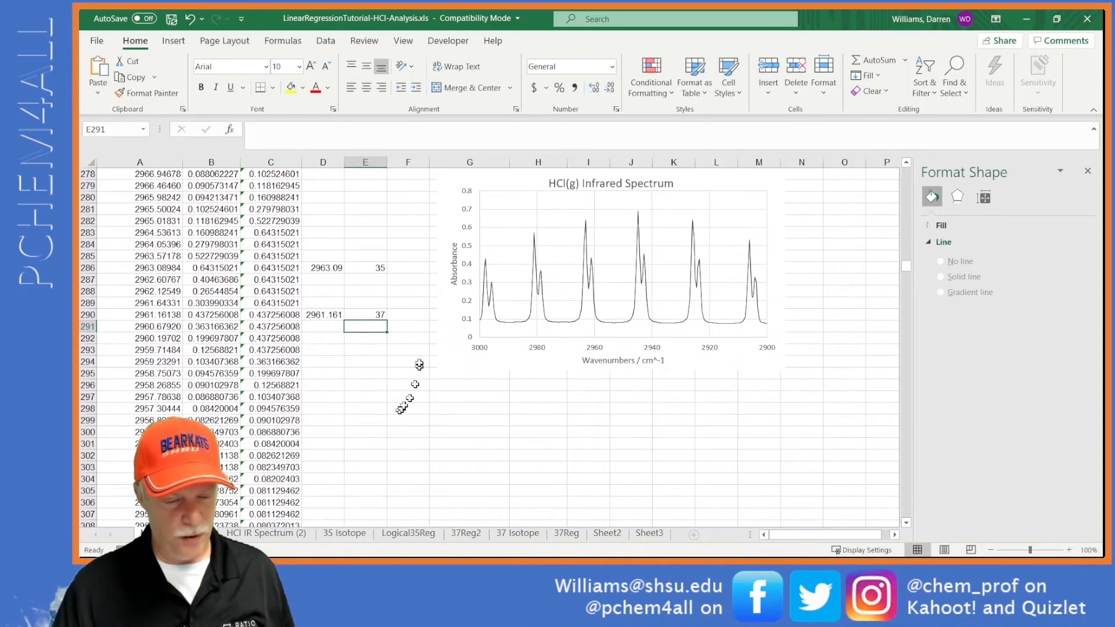
click(444, 305)
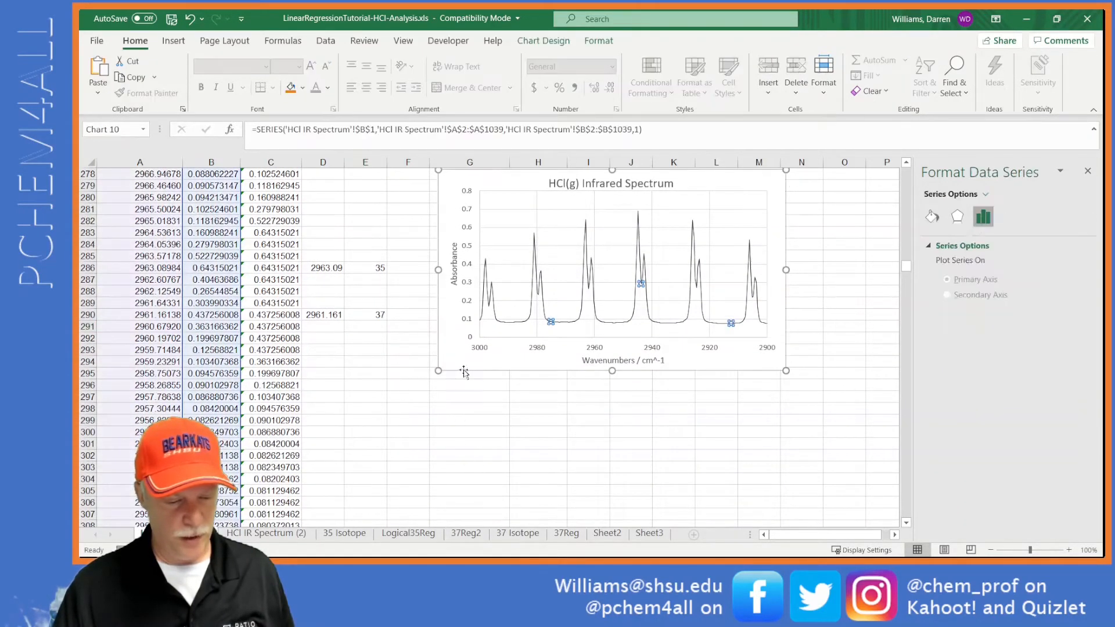
drag(459, 351, 460, 475)
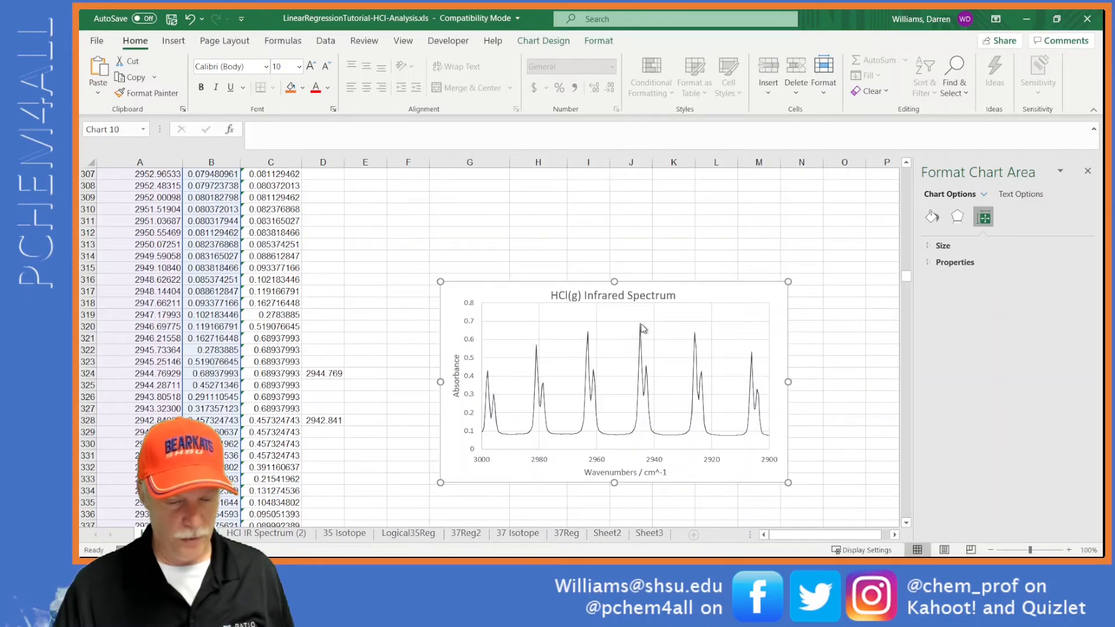
Step: Label the peak pair 2944.769 and 2942.841 by entering 35 in E324 and 37 in E328
click(372, 373)
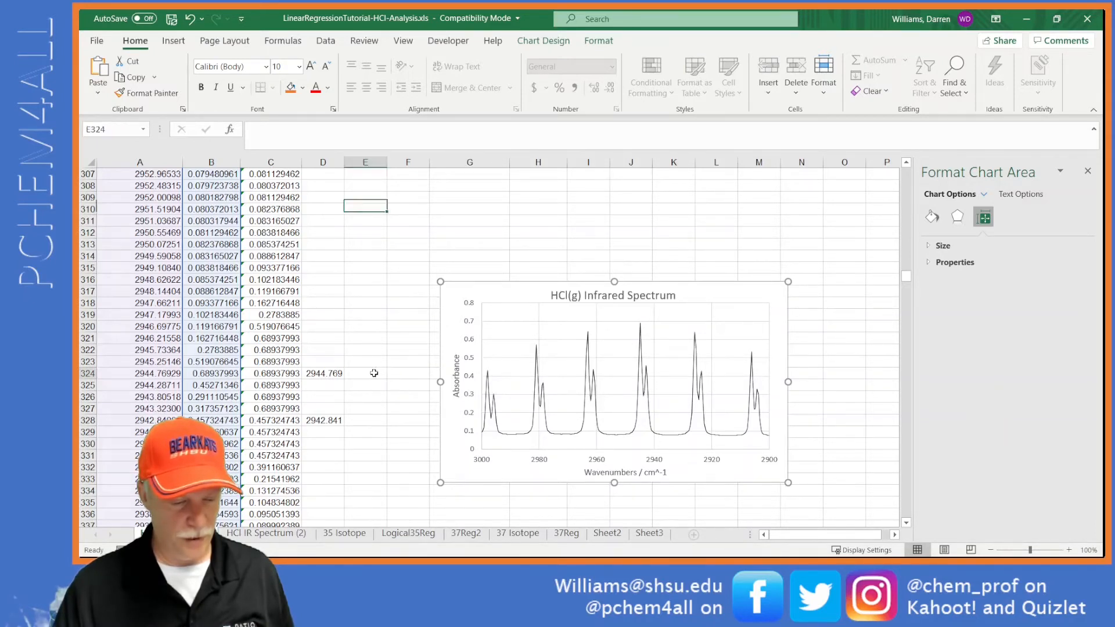
text(35)
key(Return)
key(Down)
key(Down)
key(Down)
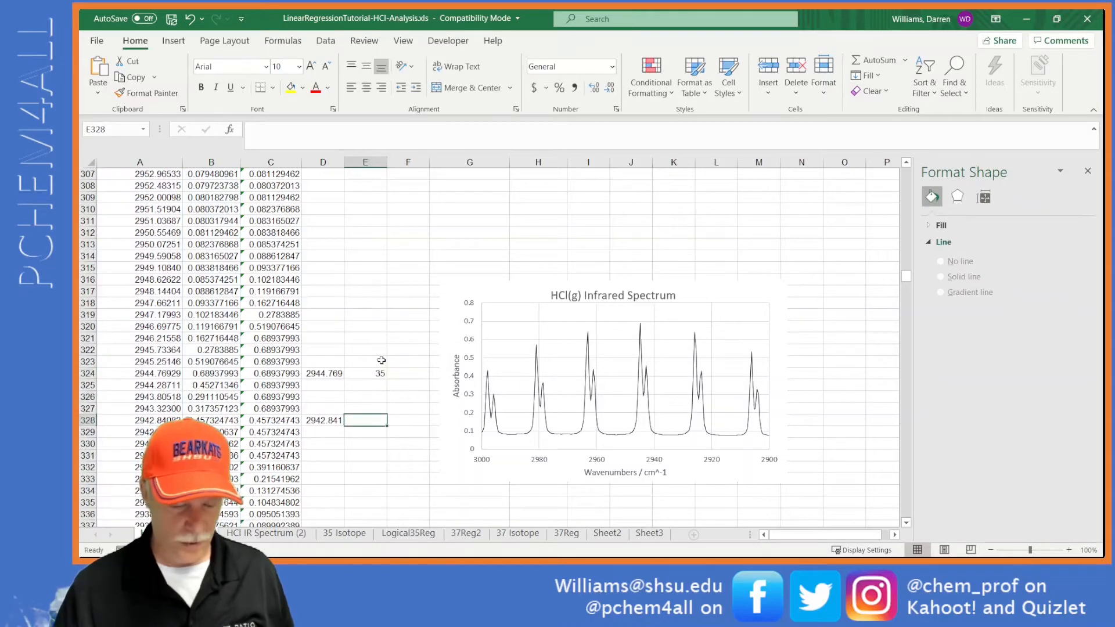
text(37)
key(Return)
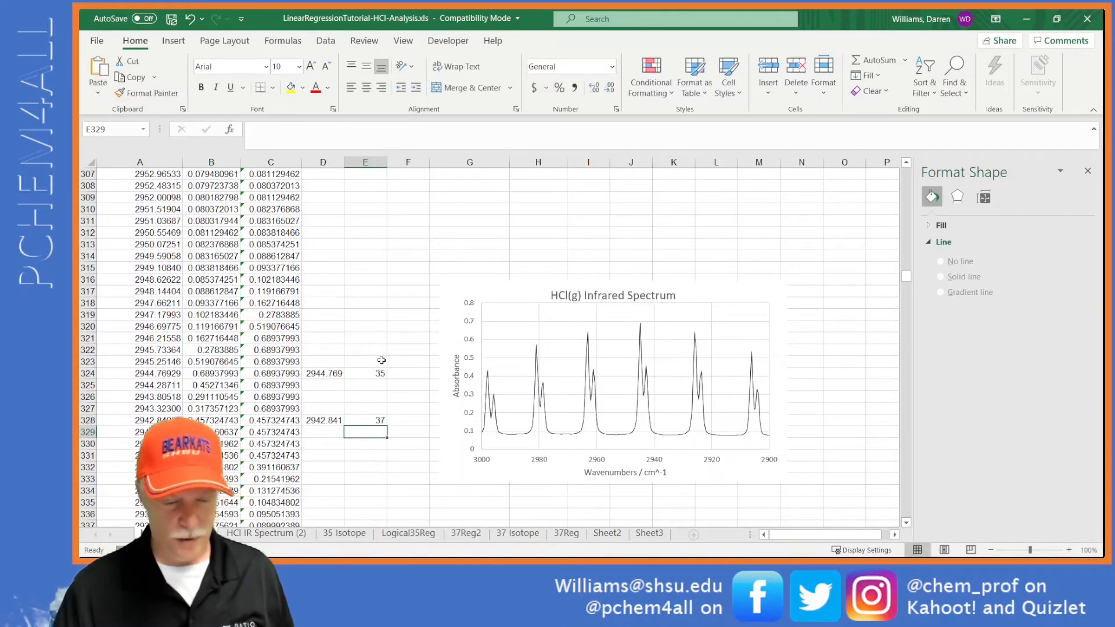
Step: Move the spectrum chart down beside about rows 328 to 345
scroll(446, 289, down, 3)
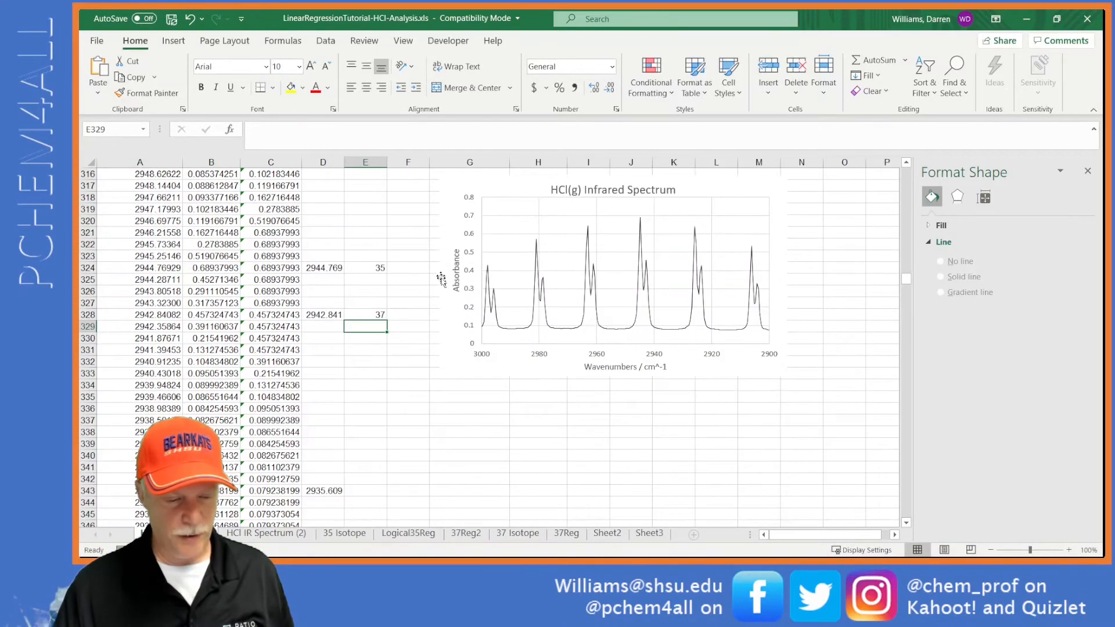
drag(442, 209, 439, 348)
scroll(436, 351, down, 2)
scroll(437, 350, down, 2)
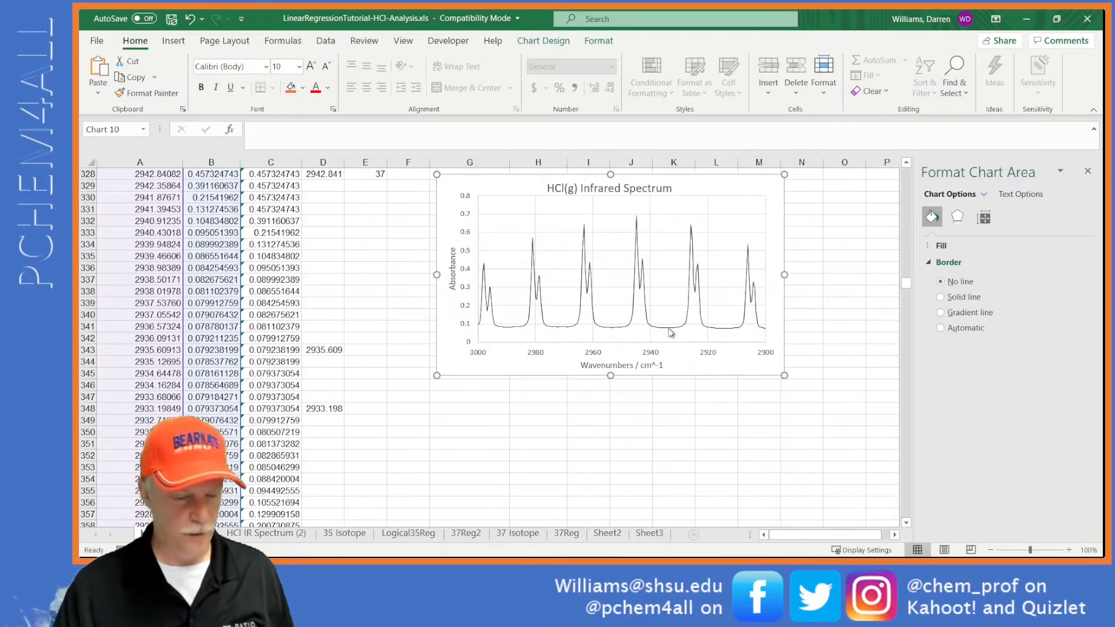
Step: Mark peaks 2935.609 and 2933.198 as false by entering "x" in E343 and E348
click(372, 350)
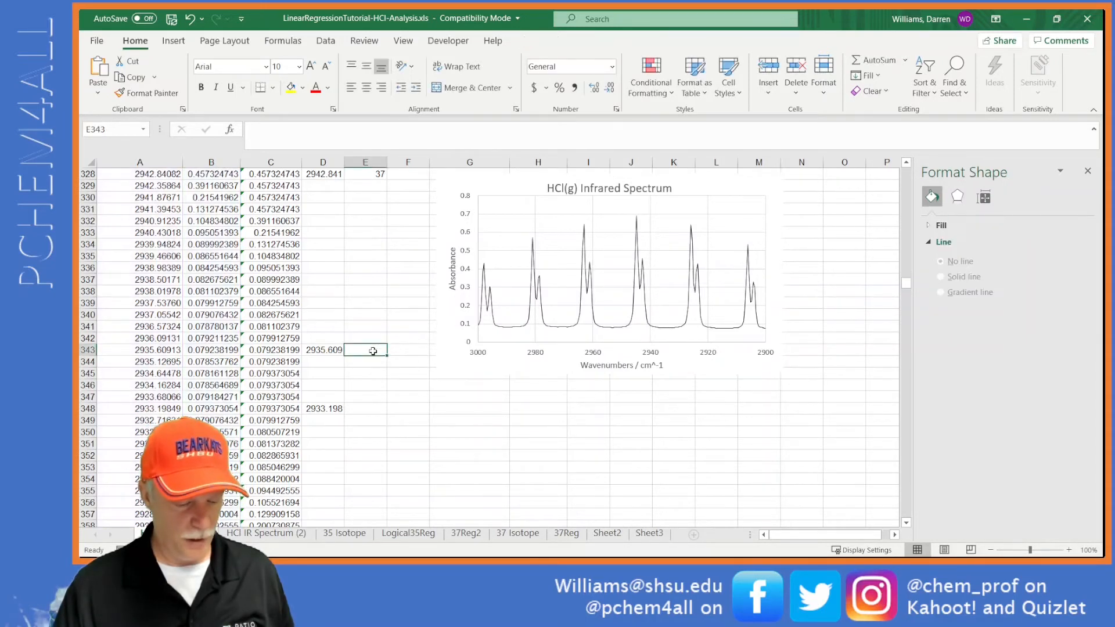
text(x)
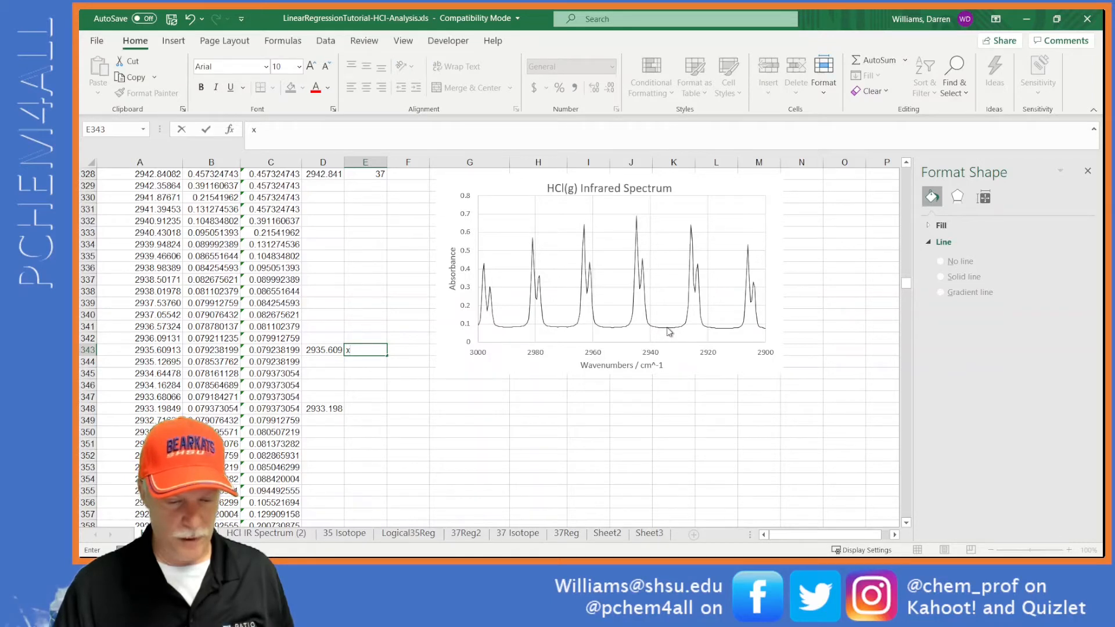
click(372, 409)
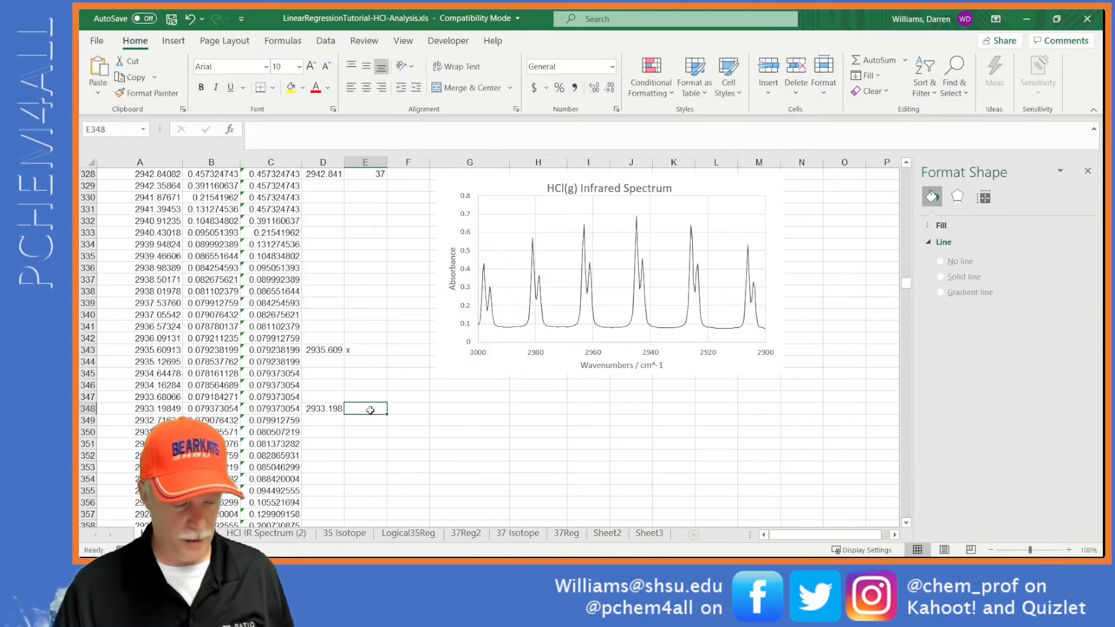
text(x)
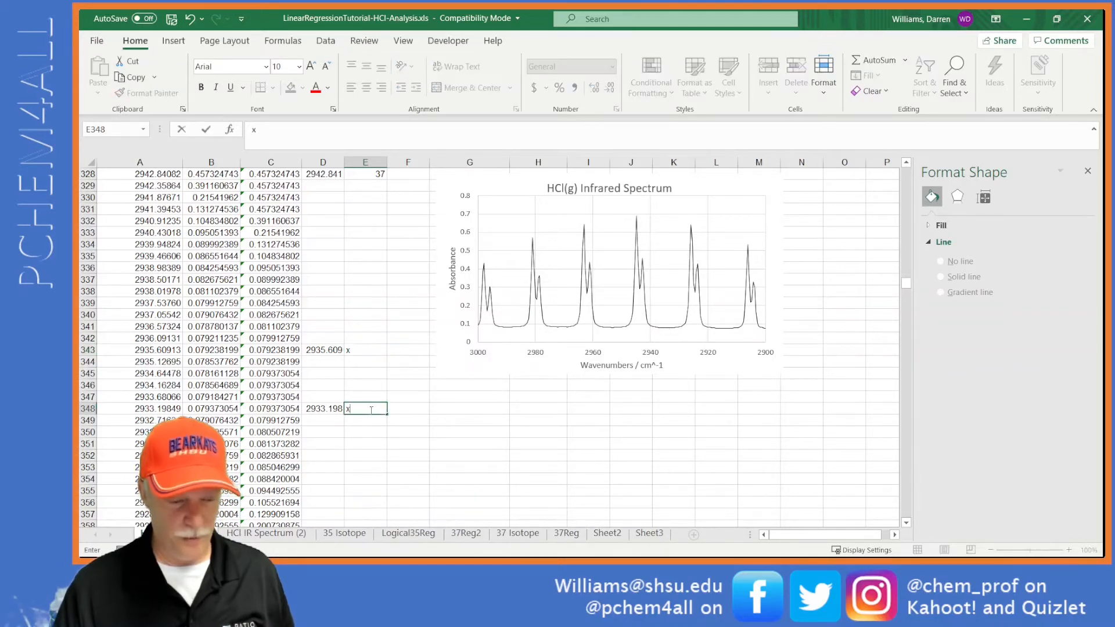
click(405, 409)
Step: Move the spectrum chart down beside about rows 355 to 371
scroll(406, 406, down, 2)
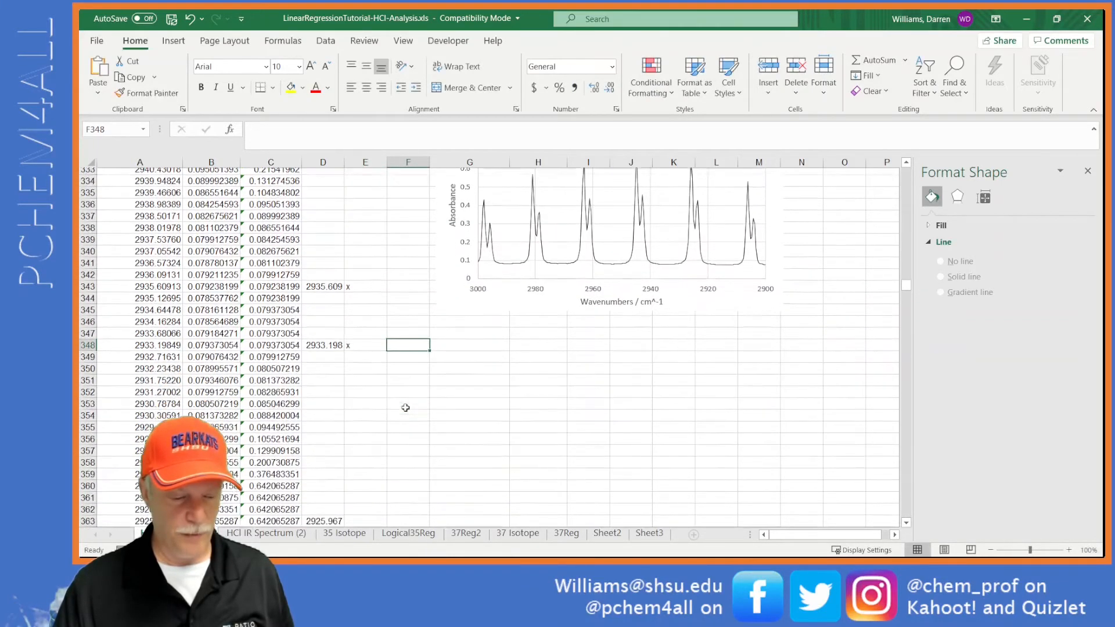
drag(442, 264, 455, 472)
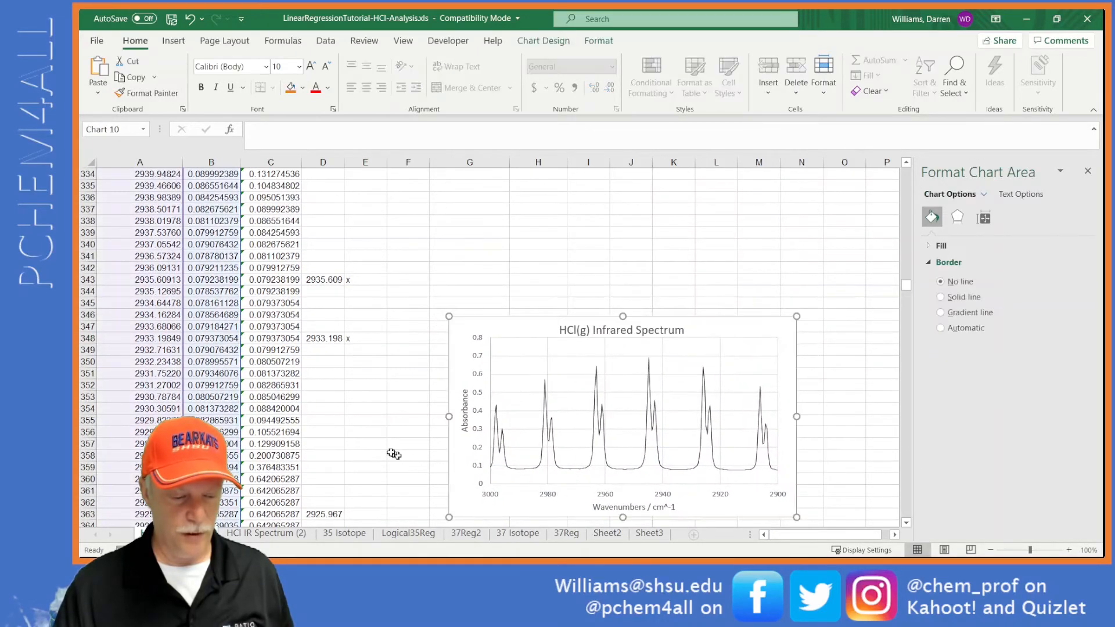
scroll(369, 436, down, 4)
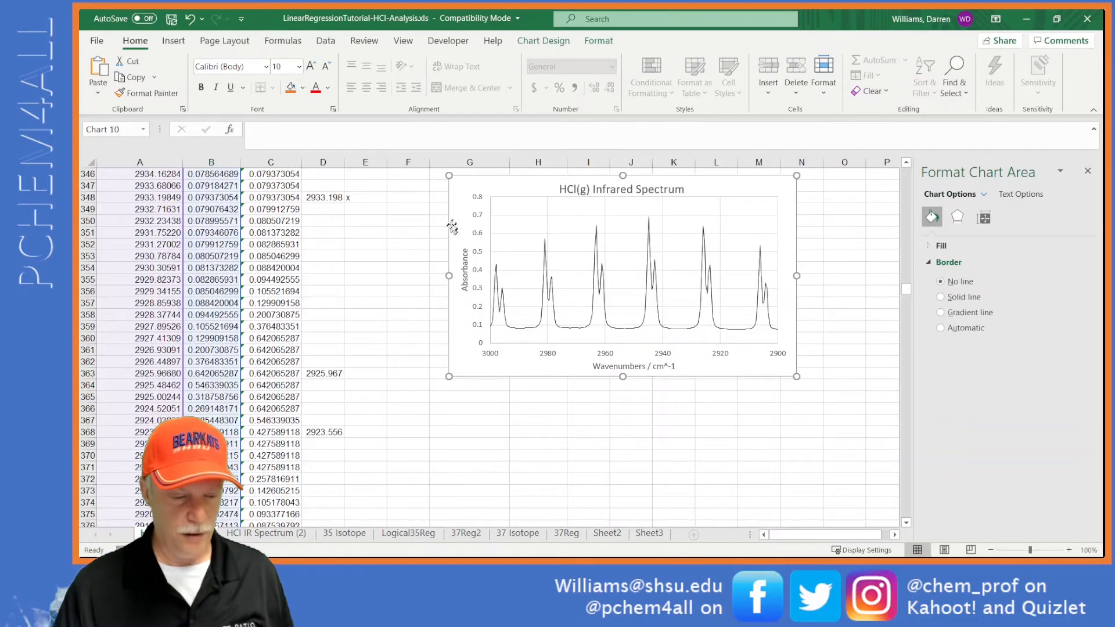
drag(451, 224, 438, 318)
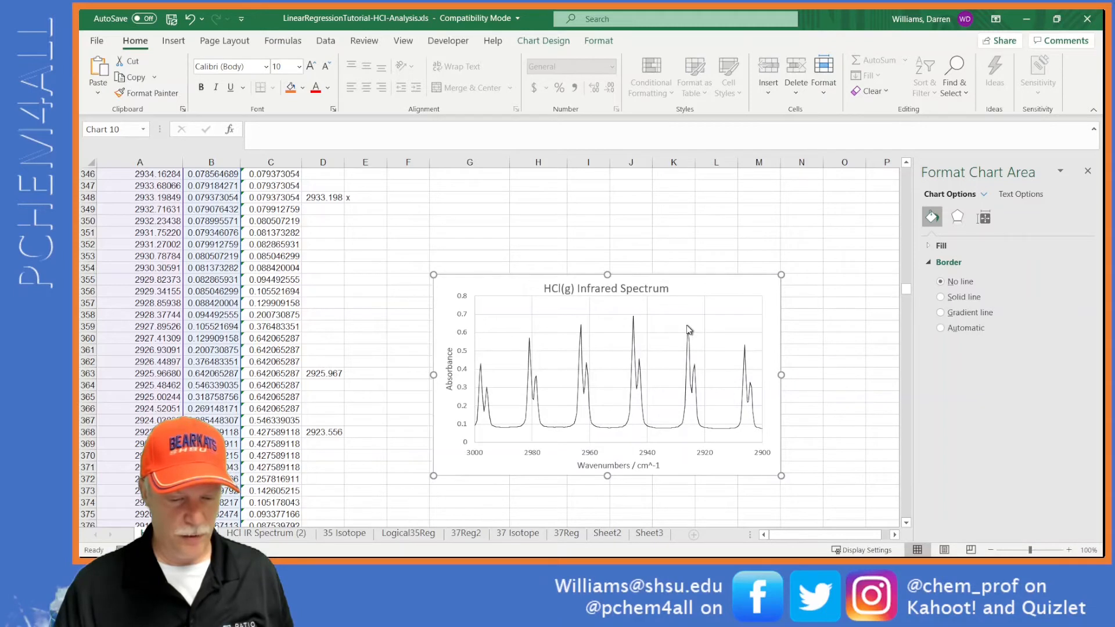
Step: Label the peak pair 2925.967 and 2923.556 by entering 35 in E363 and 37 in E368
click(366, 373)
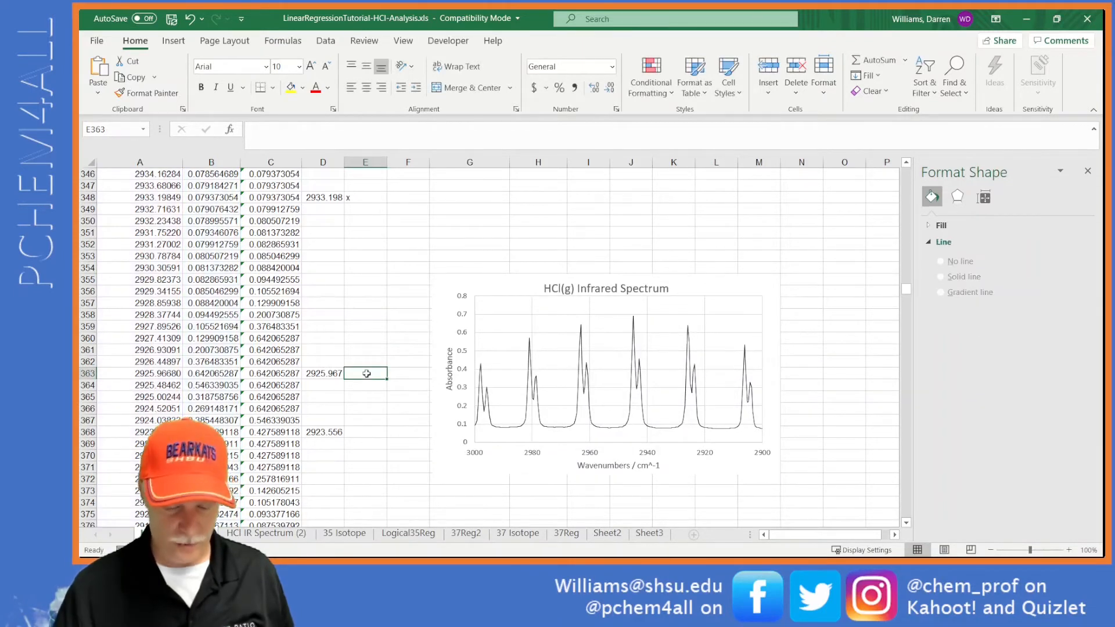
text(35)
key(Return)
key(Return)
key(Return)
key(Return)
key(Return)
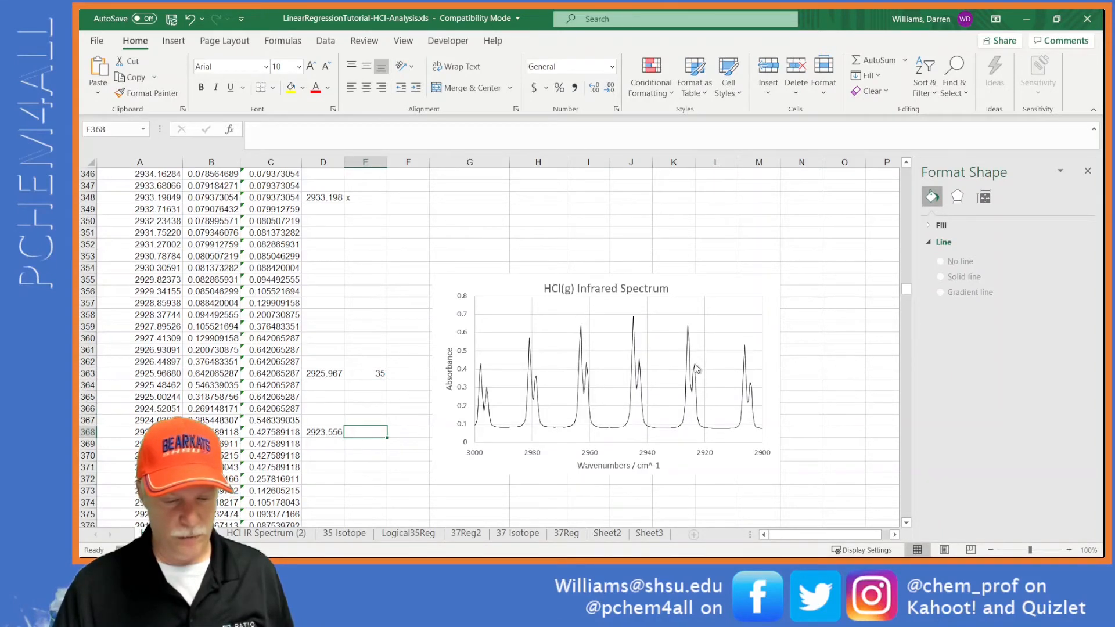
text(37)
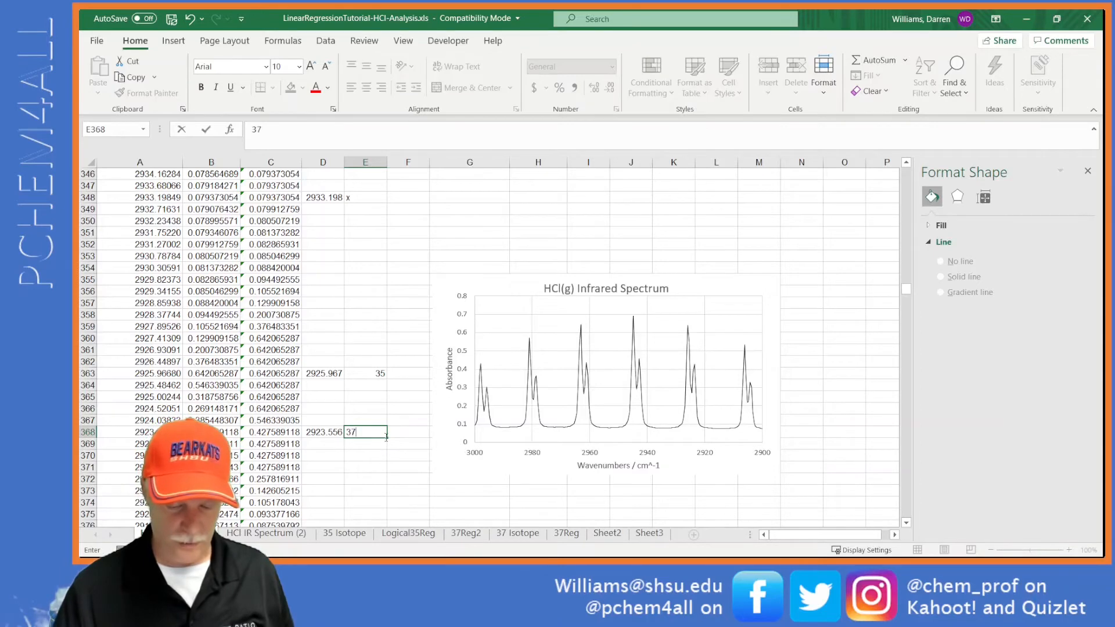
key(Return)
Step: Move the spectrum chart down beside about rows 376 to 393
scroll(380, 434, down, 1)
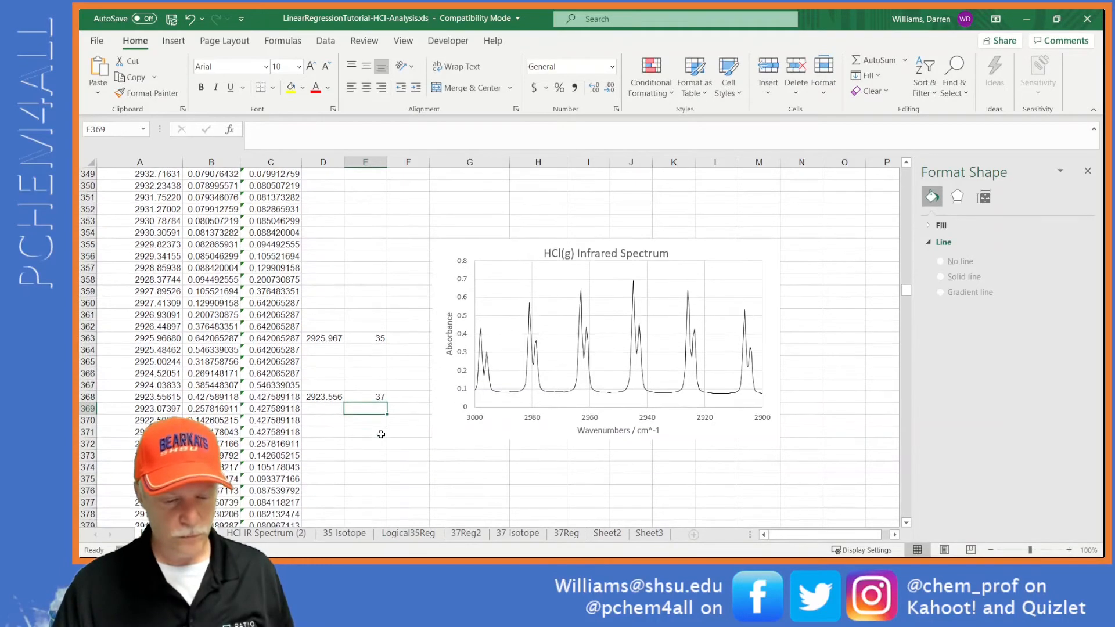
scroll(381, 435, down, 5)
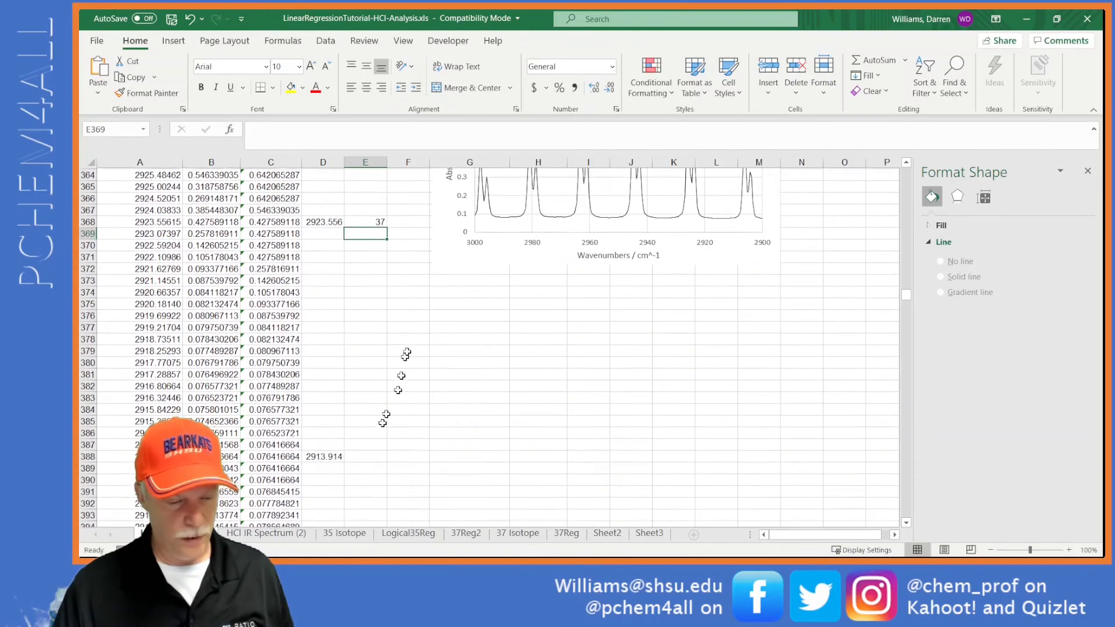
drag(446, 242, 443, 486)
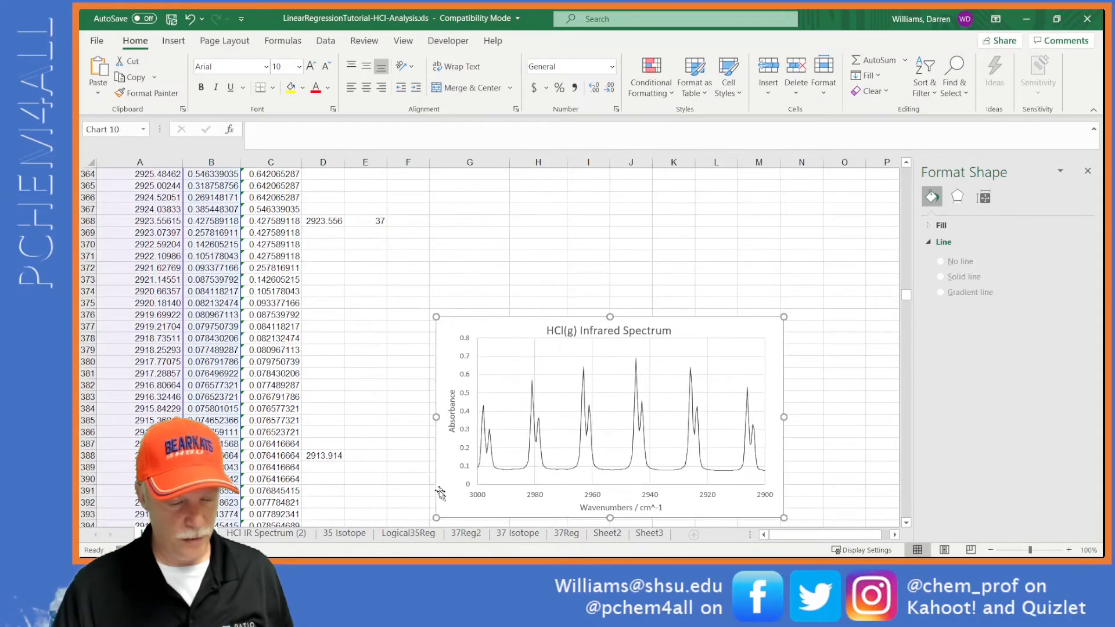
scroll(370, 425, down, 4)
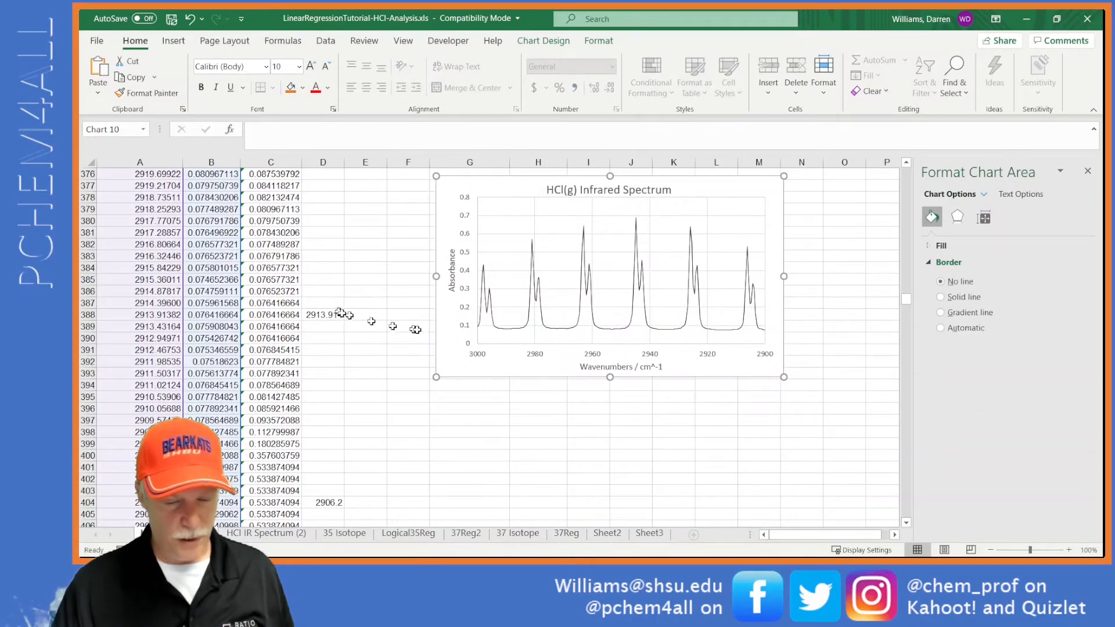
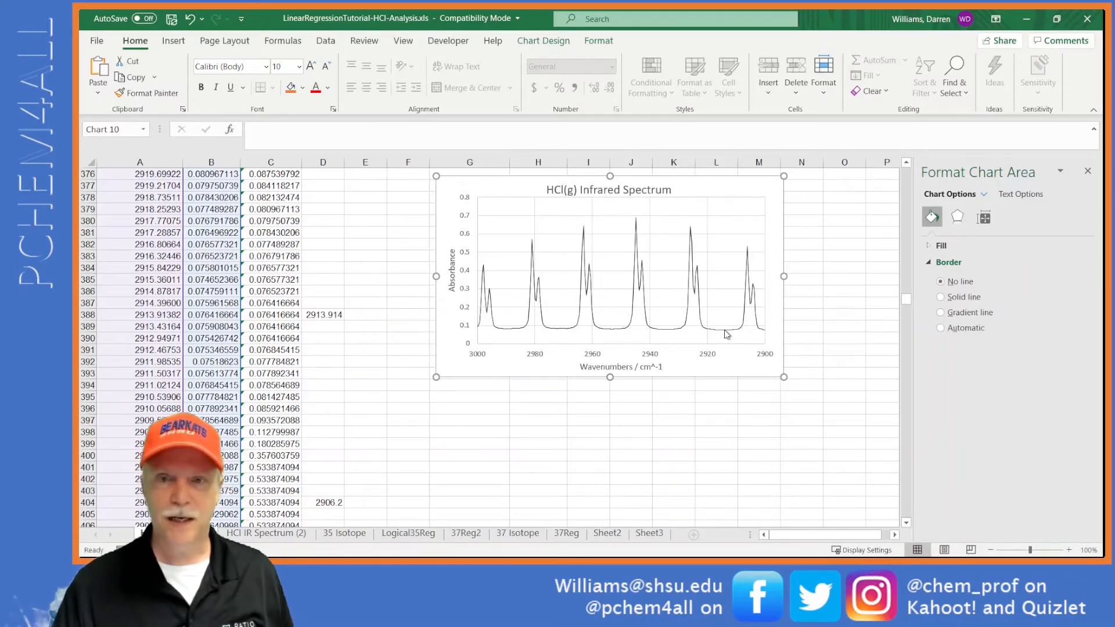
Step: Mark peak 2913.914 as false by entering "x" in E388
click(366, 315)
text(x)
key(Return)
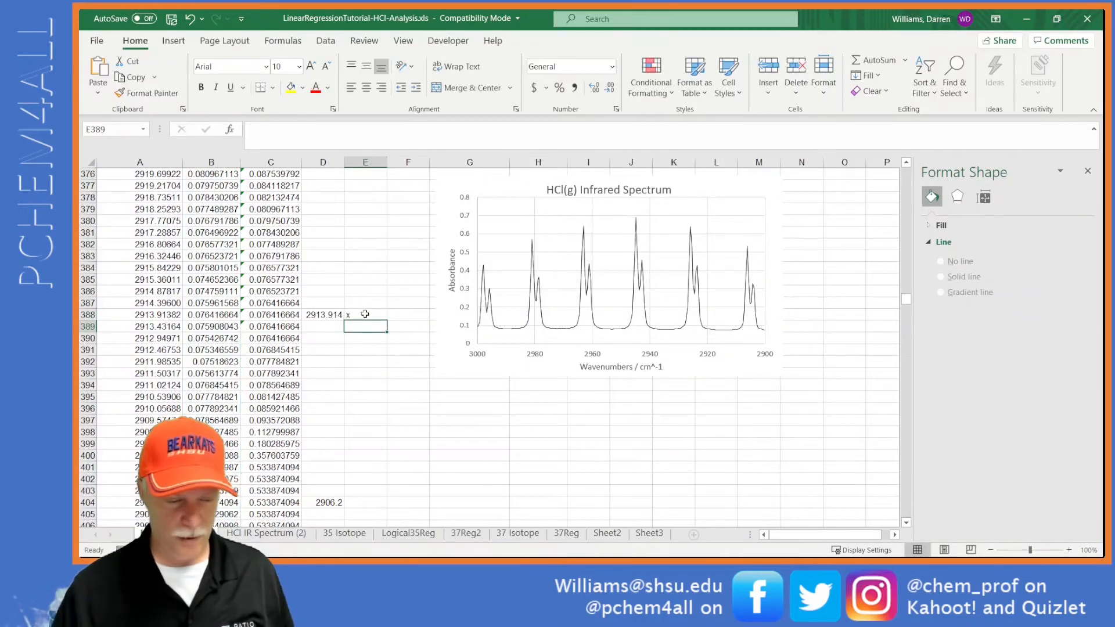
Step: Label peak 2906.2 as the 35 isotope by entering 35 in E404
scroll(395, 392, down, 2)
scroll(395, 391, down, 1)
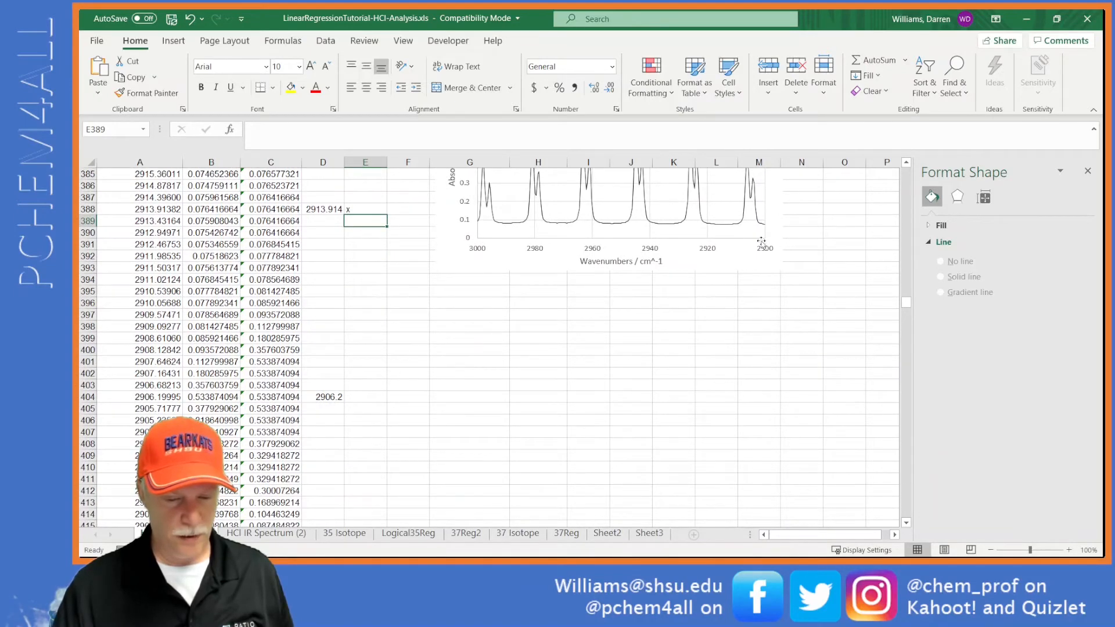
scroll(755, 249, up, 2)
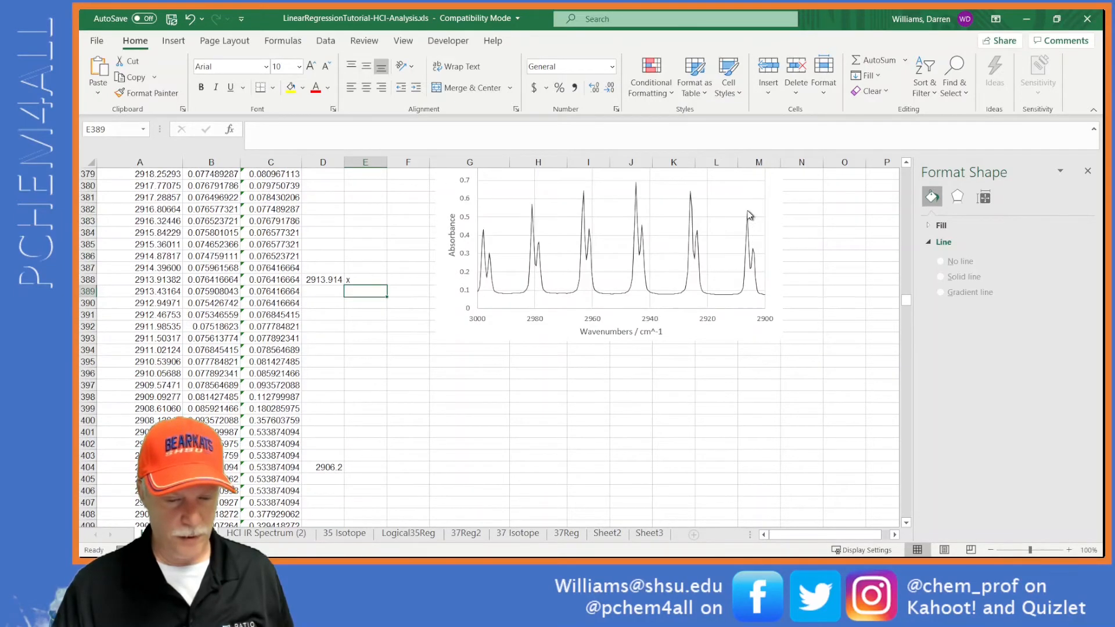
click(373, 466)
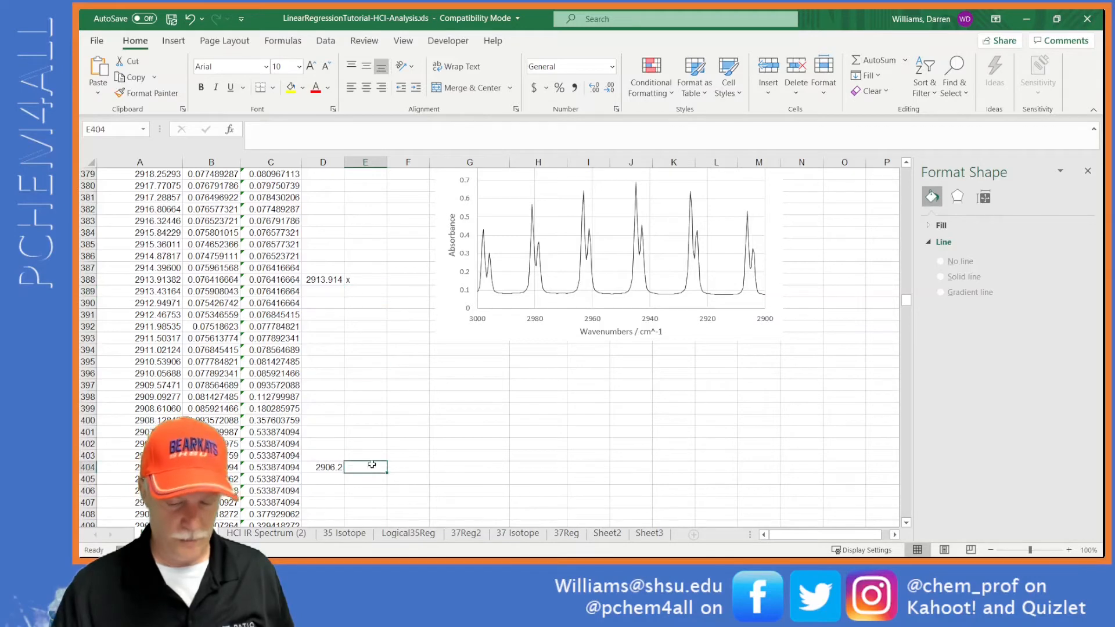
text(35)
key(Return)
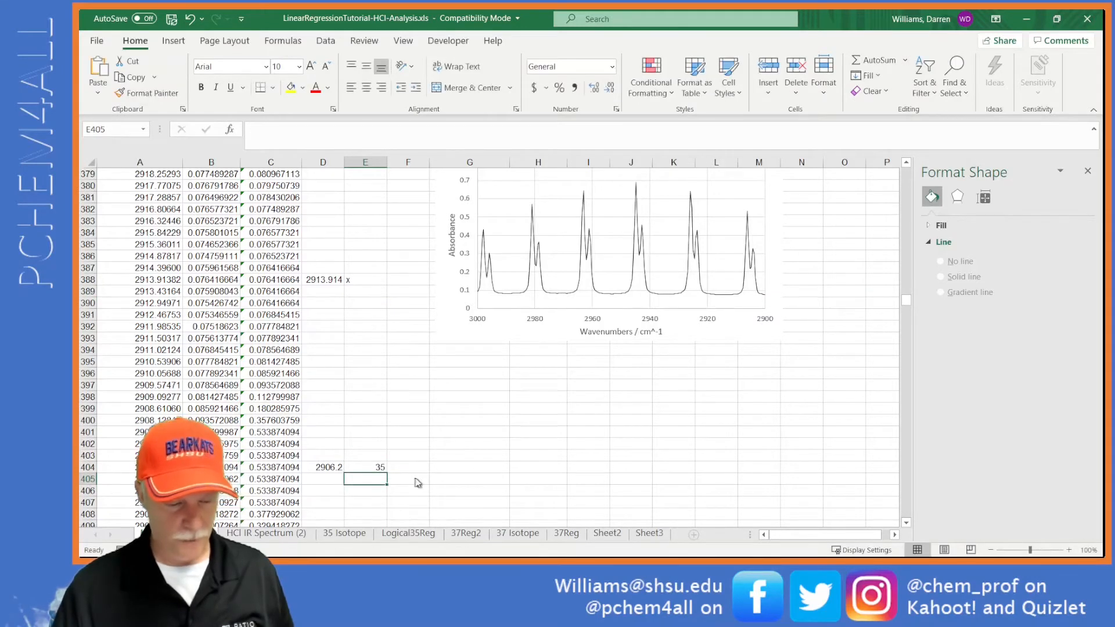
Step: Move the spectrum chart down beside about rows 399 to 416
scroll(417, 482, down, 4)
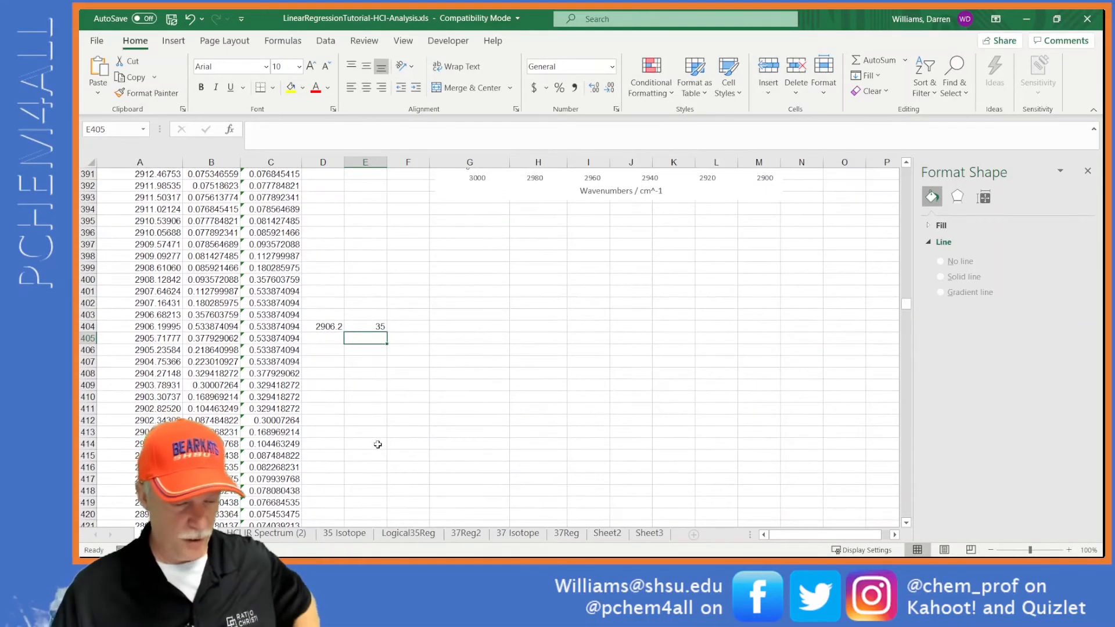
scroll(372, 436, down, 1)
scroll(366, 430, up, 1)
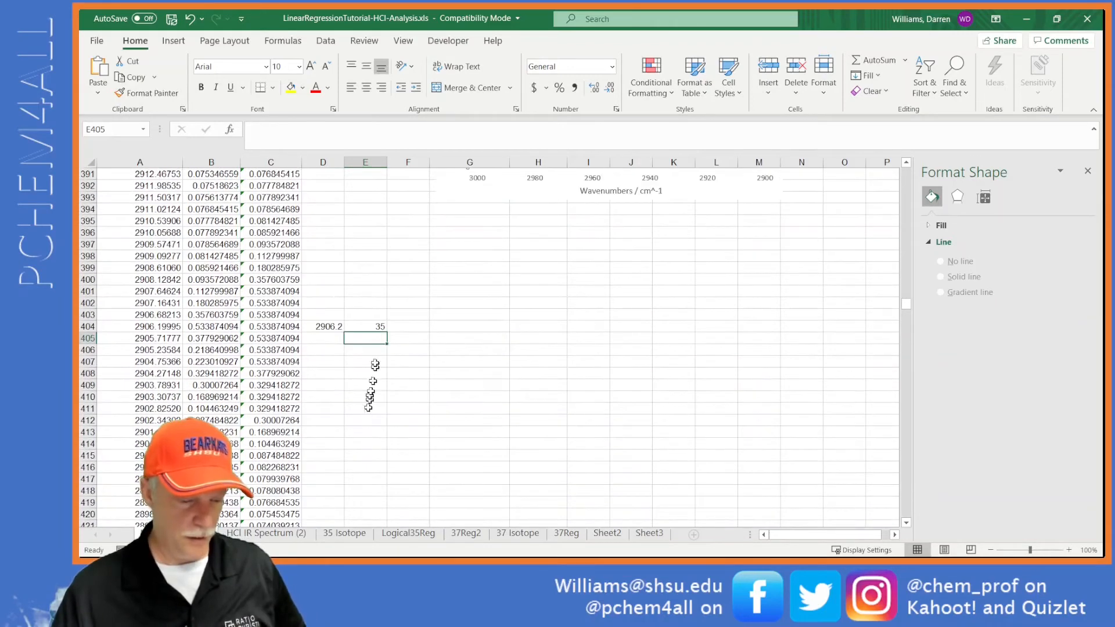
scroll(491, 371, up, 2)
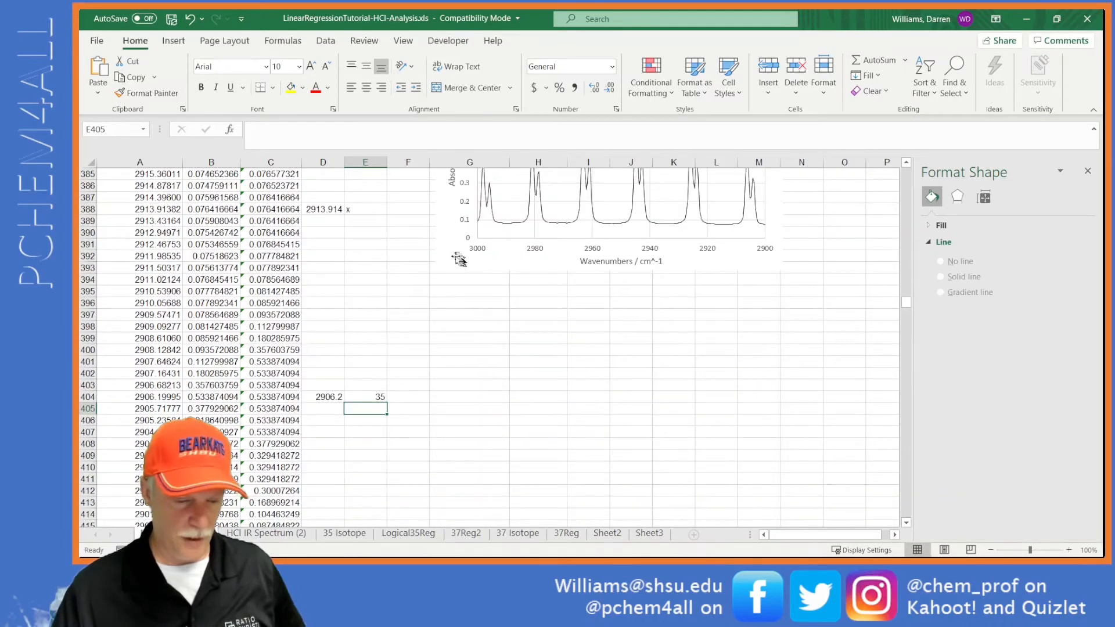
drag(459, 260, 453, 488)
scroll(401, 441, down, 2)
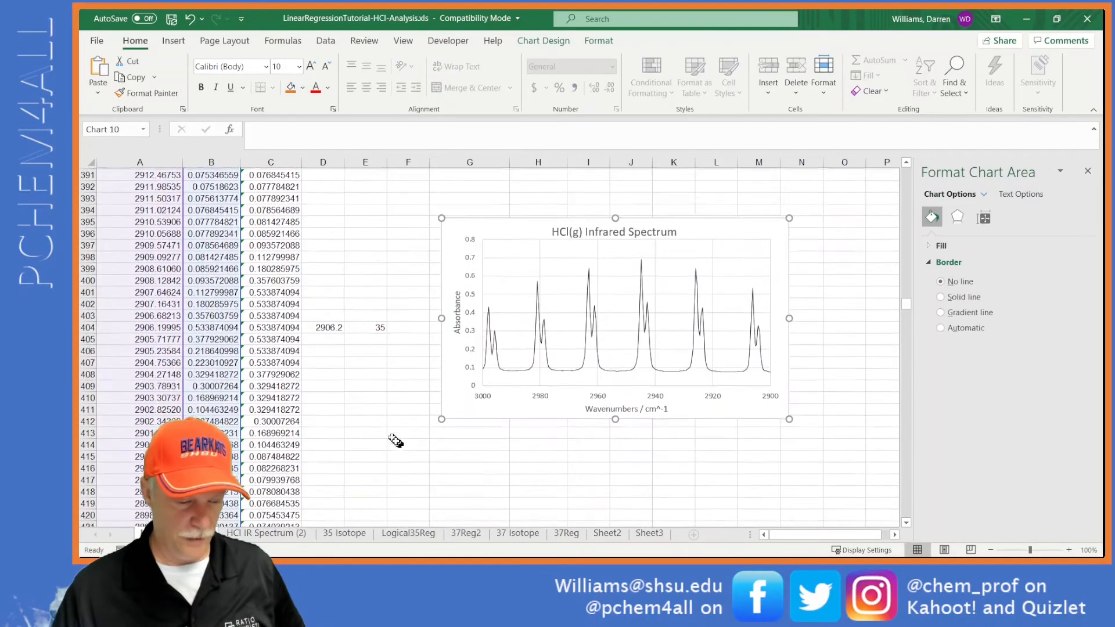
scroll(400, 424, down, 1)
drag(453, 354, 450, 408)
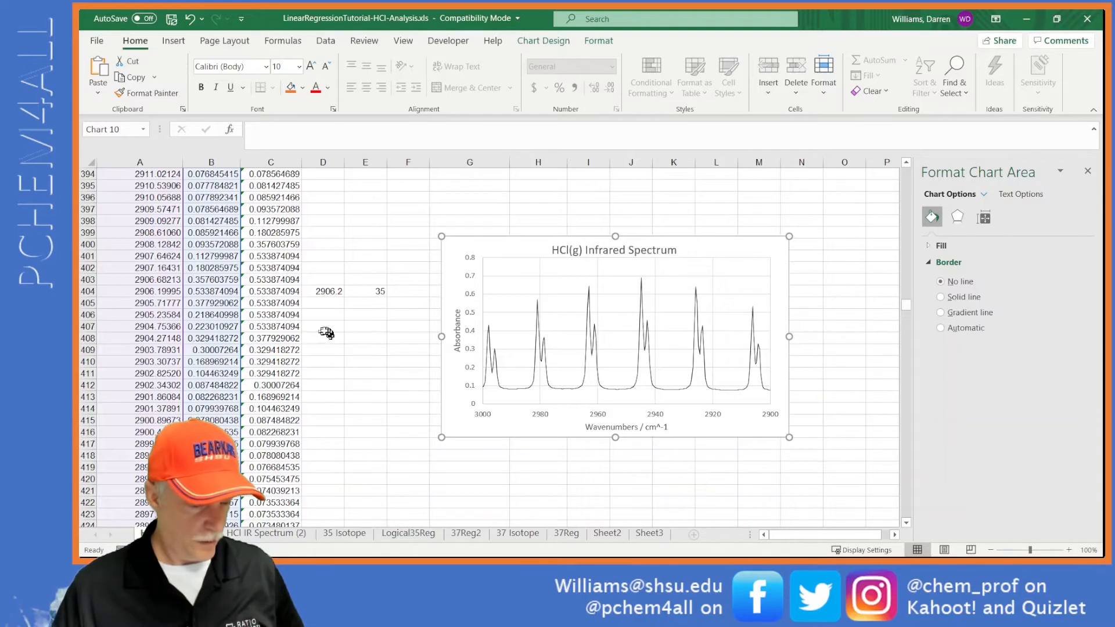
Step: Examine the absorbance values in B404 to B410 for the second peak, and check the formula in D408
click(213, 292)
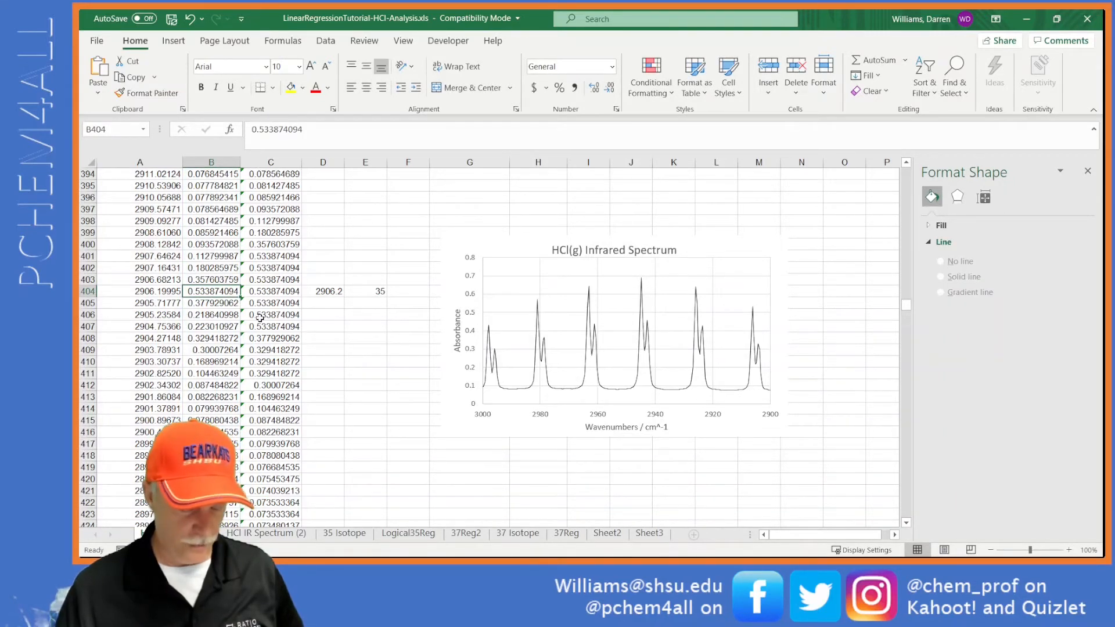
key(Down)
key(Down)
key(Down)
key(Down)
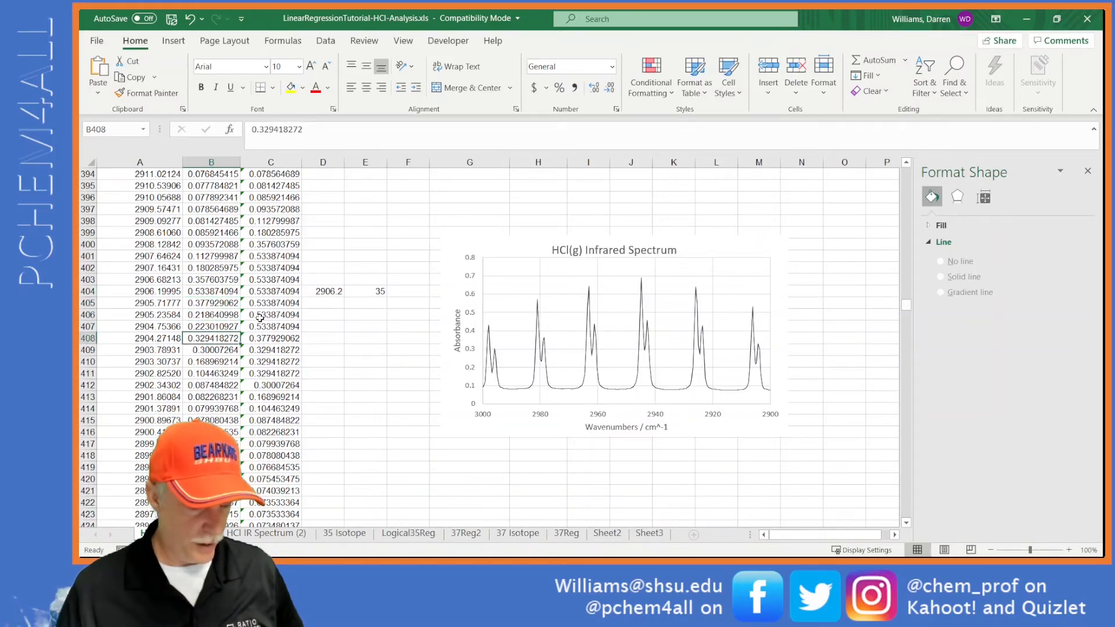
key(Down)
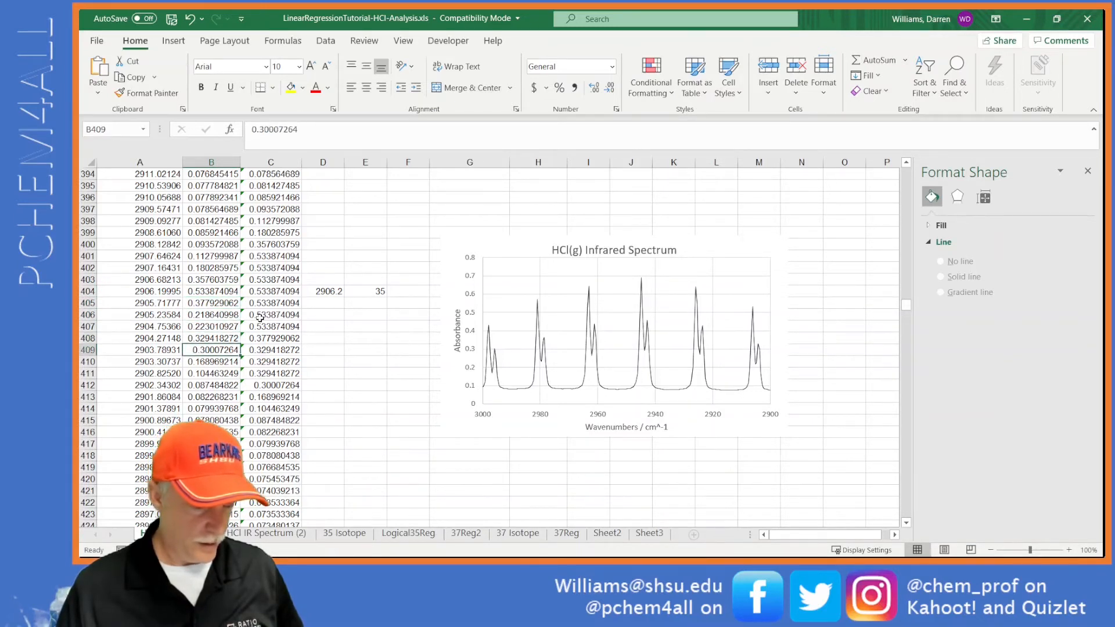
key(Down)
key(Up)
key(Up)
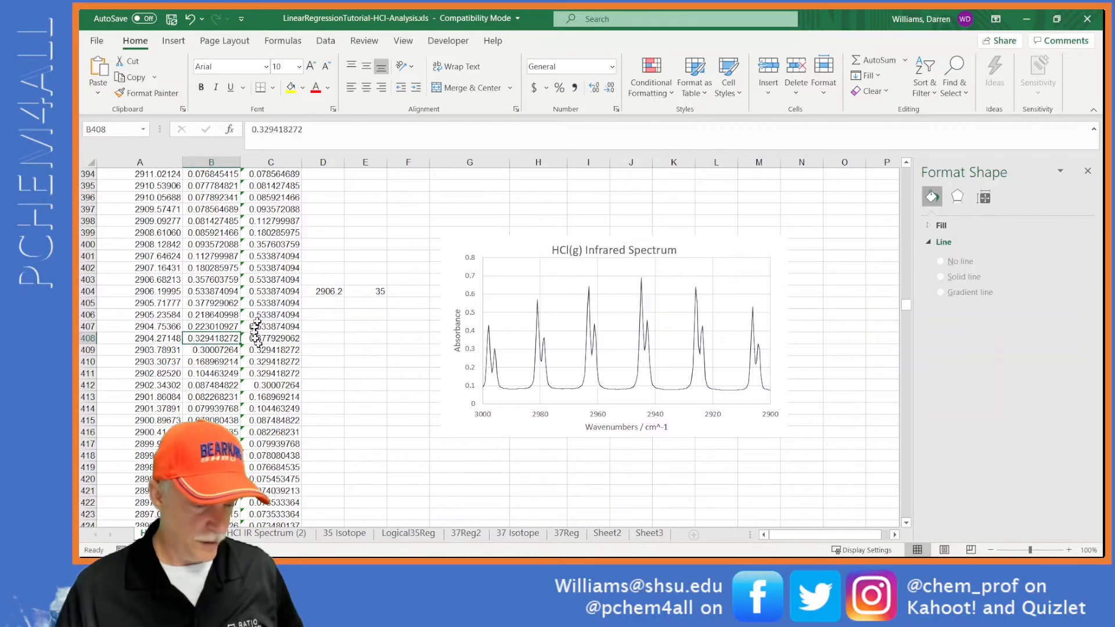
click(214, 302)
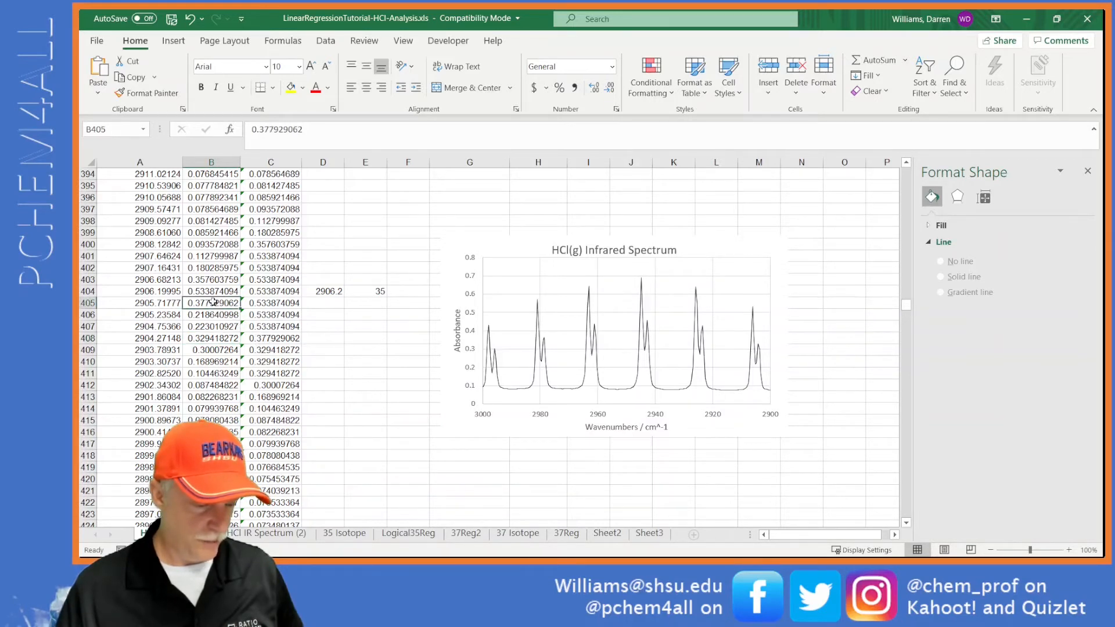
click(219, 339)
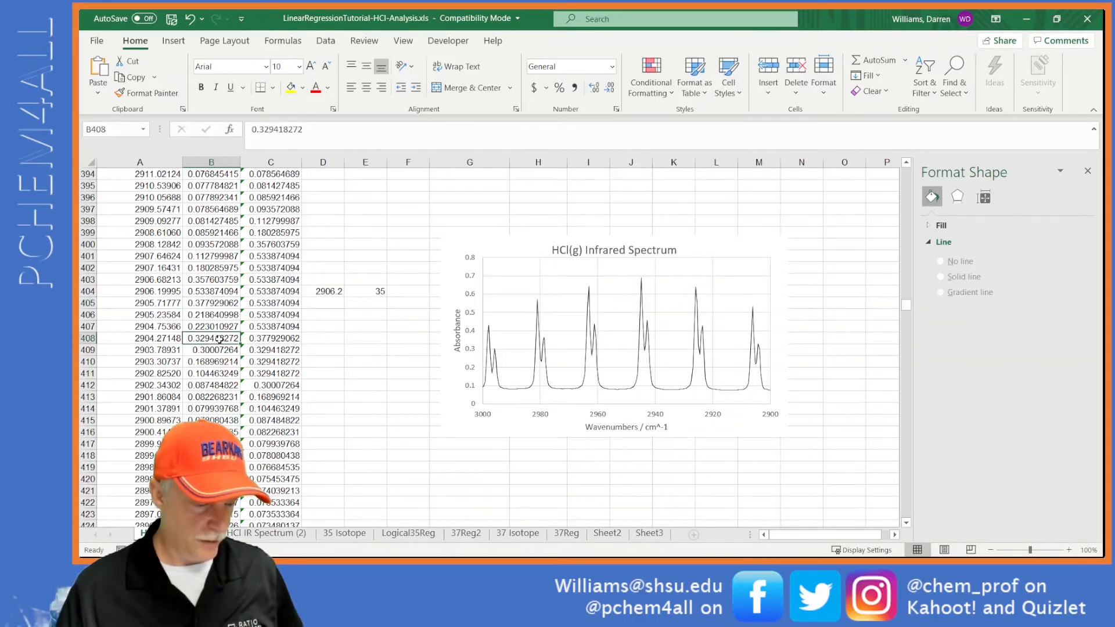
click(329, 337)
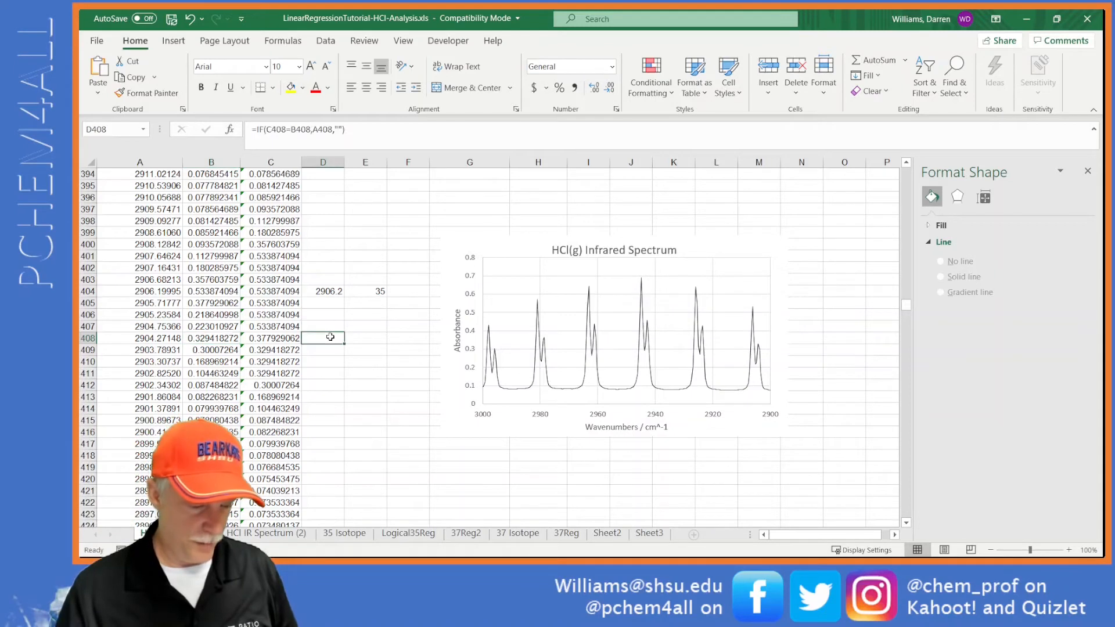
Step: Copy the wavenumber from A408 into D408 and label it with isotope 37 in E408
click(165, 338)
key(ctrl+c)
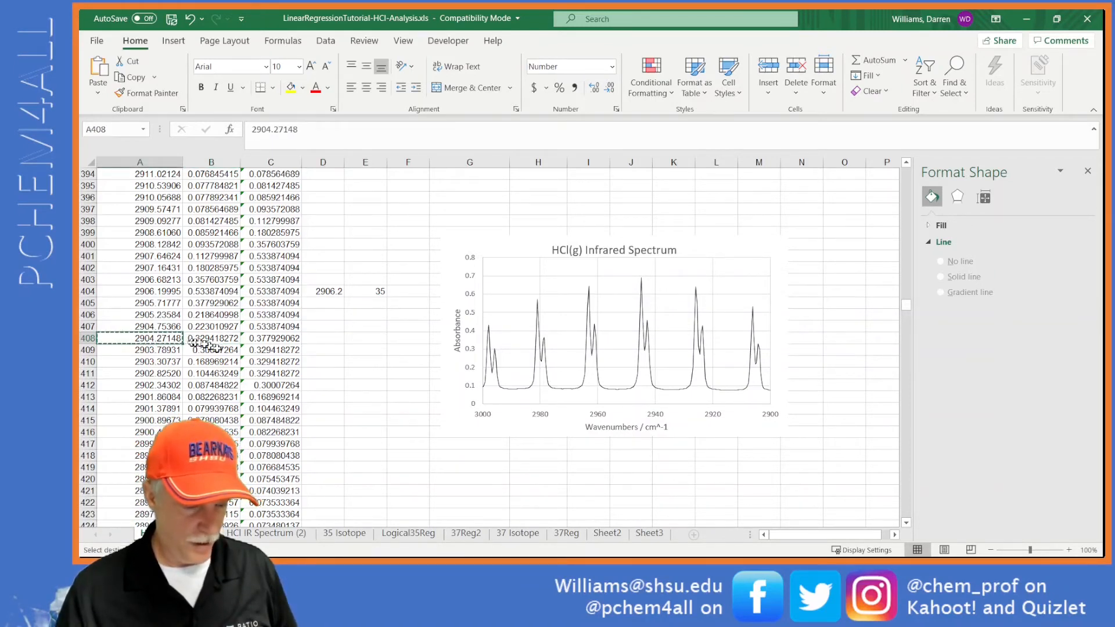
click(329, 339)
key(ctrl+v)
click(372, 339)
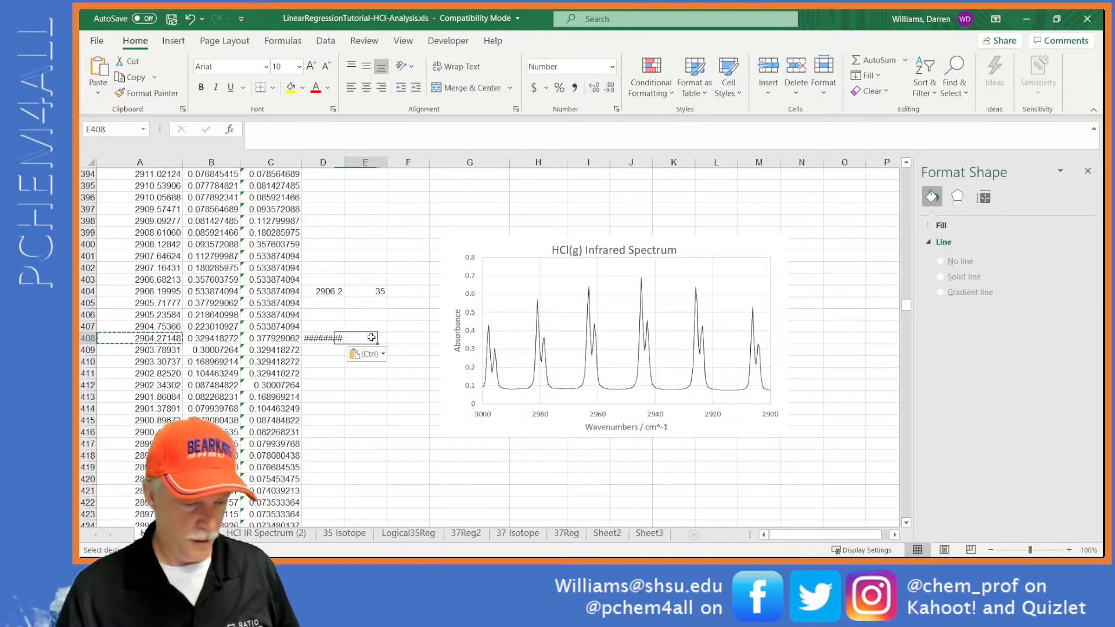
text(37)
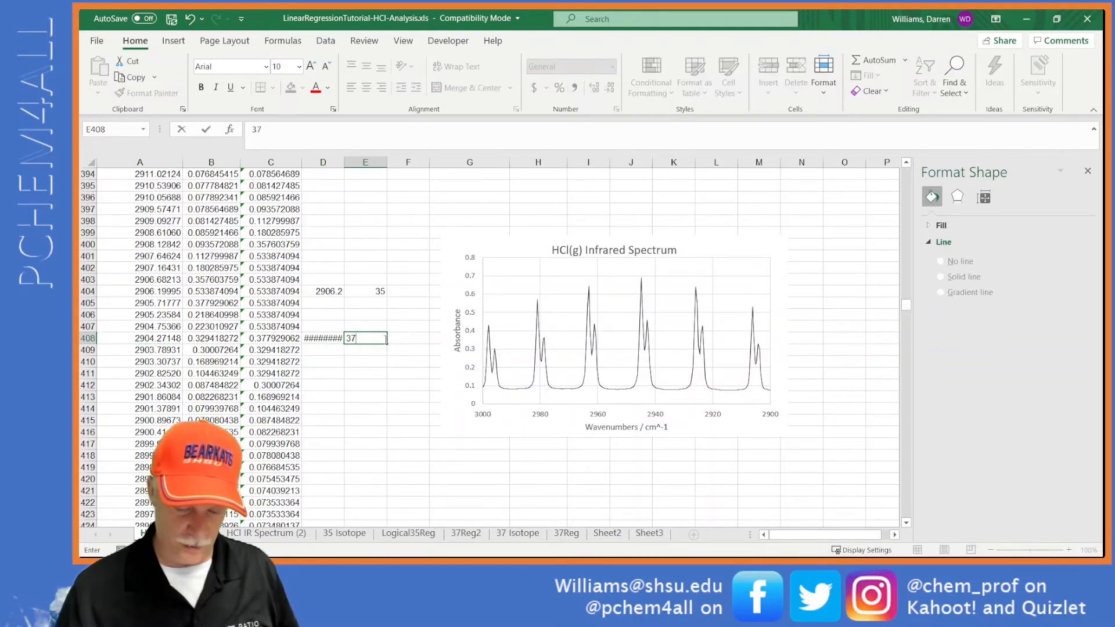
key(Return)
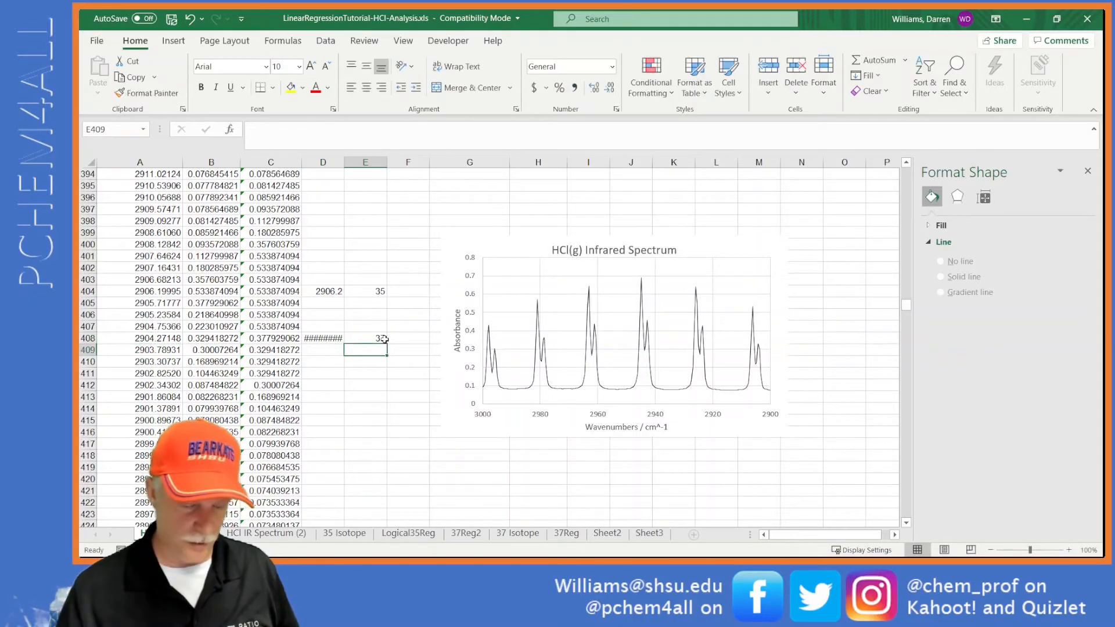
Step: Widen column D enough to display the full wavenumber in D408
click(211, 336)
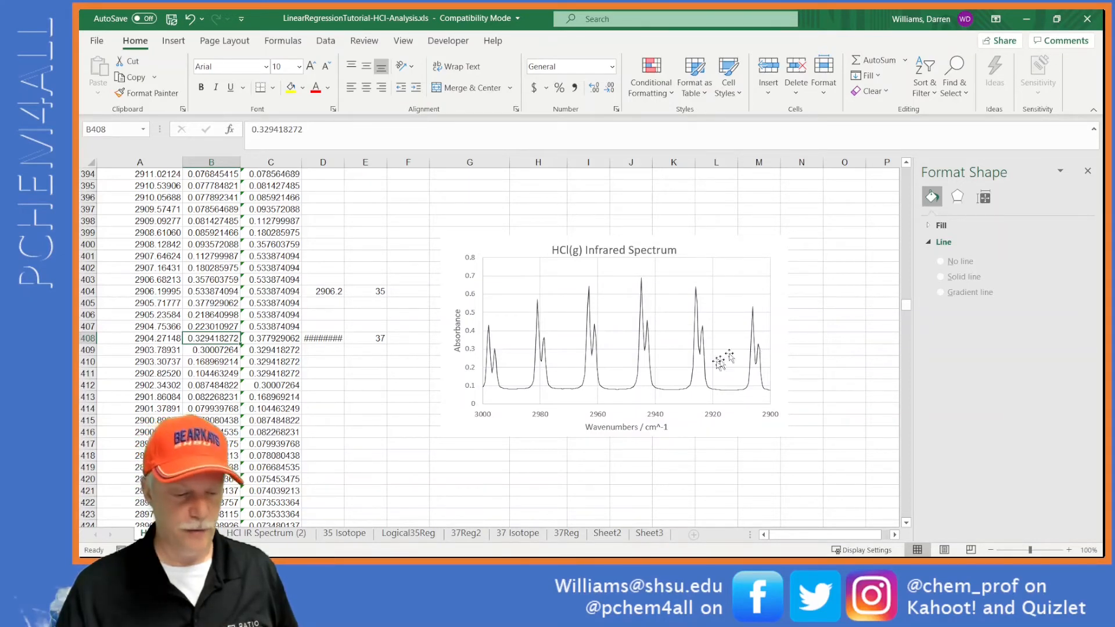
click(337, 338)
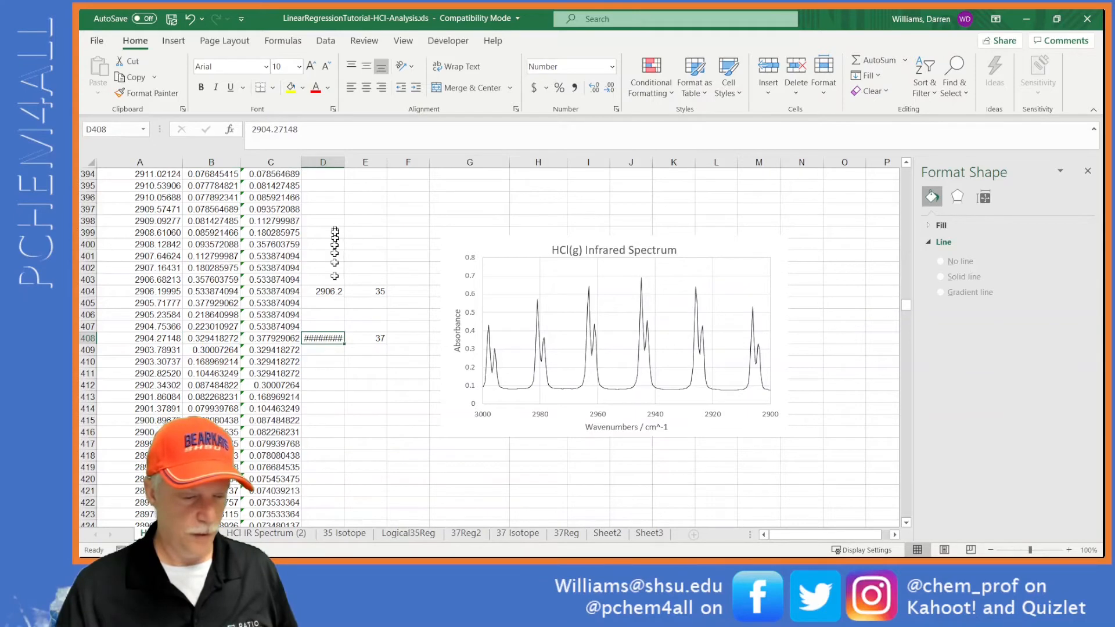
drag(344, 164, 367, 164)
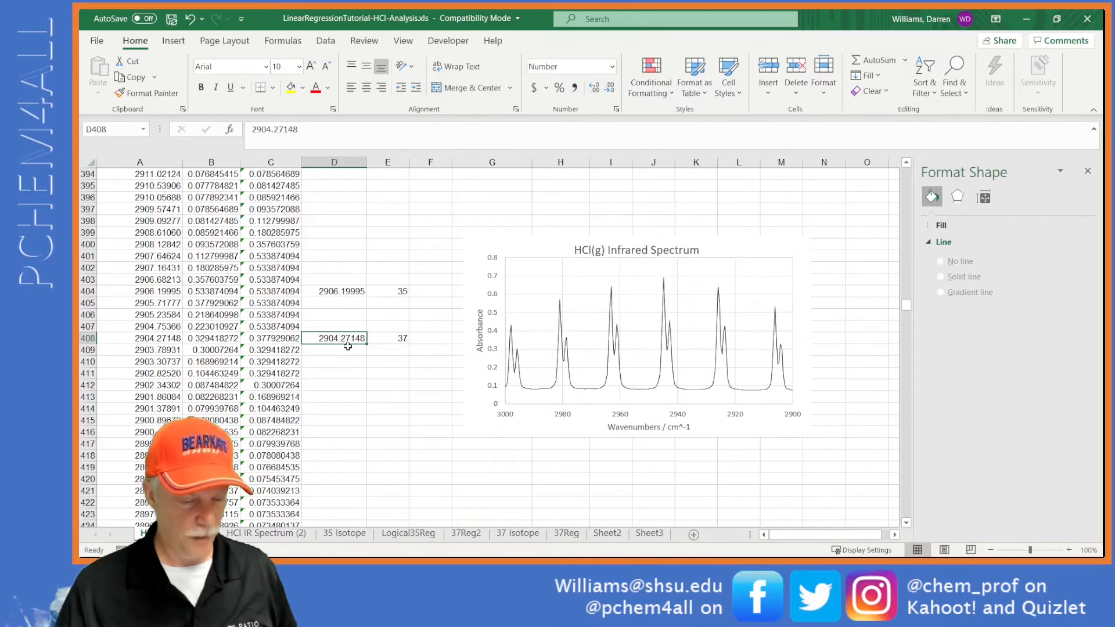
Step: Move the HCl(g) Infrared Spectrum chart down the sheet, beside roughly rows 433 to 448
scroll(349, 342, down, 4)
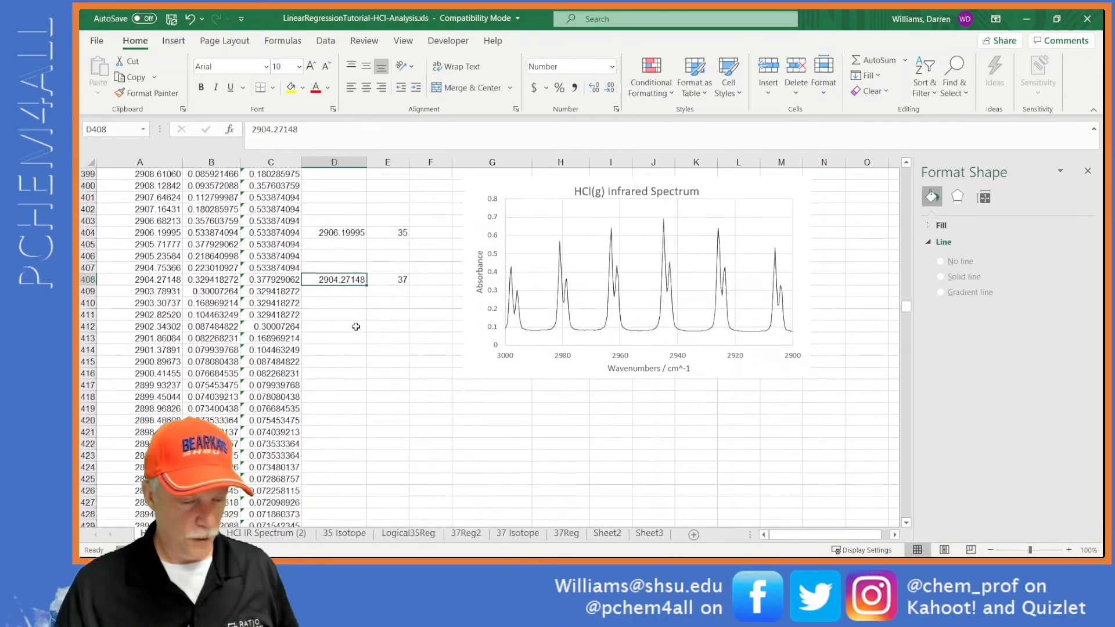
scroll(352, 329, down, 1)
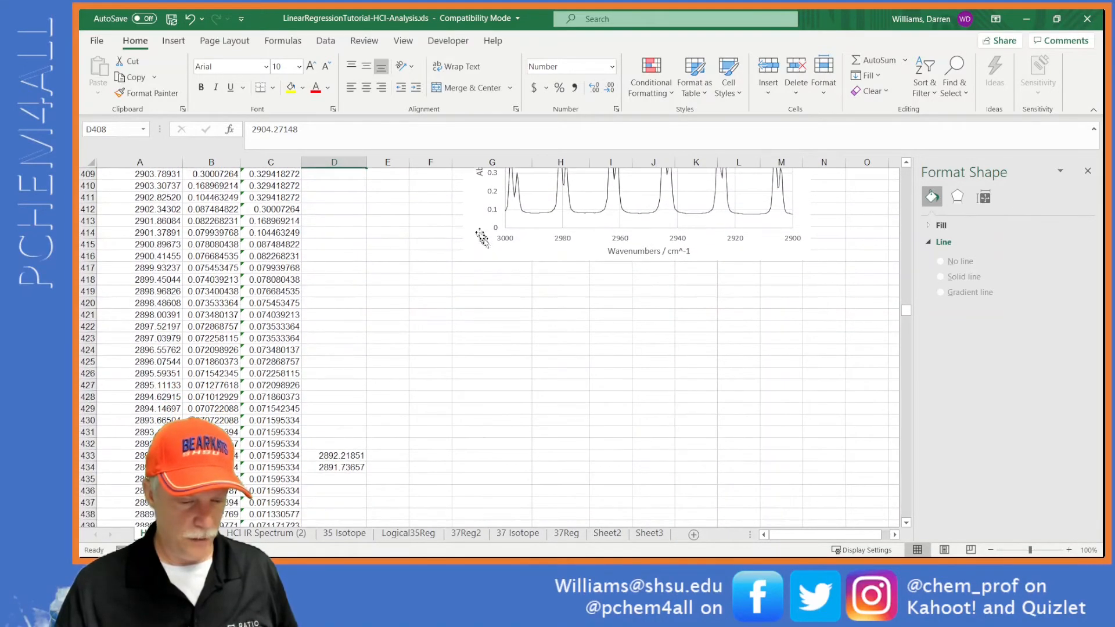
drag(481, 237, 476, 507)
scroll(452, 414, down, 5)
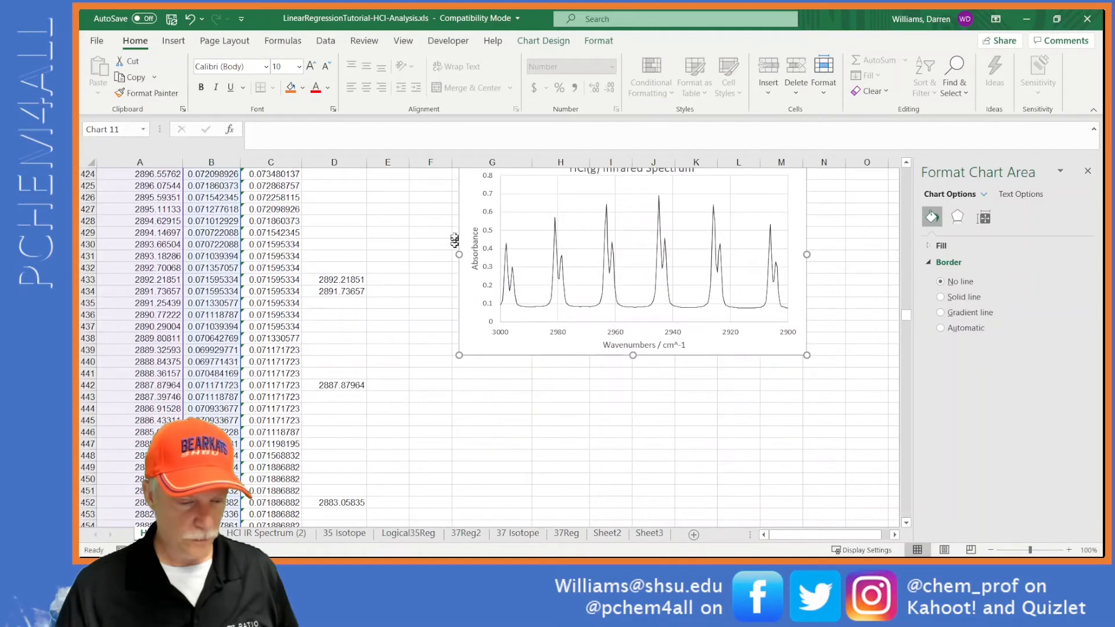
drag(463, 211, 461, 328)
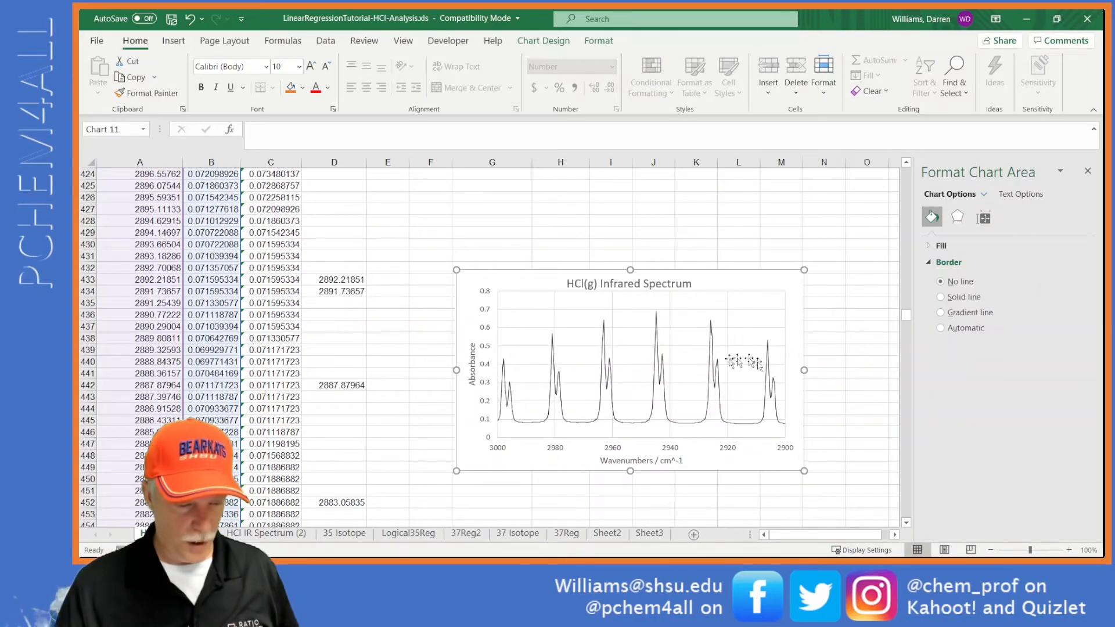
Step: Set the chart's wavenumber axis bounds to a minimum of 2800 and a maximum of 2900
click(503, 452)
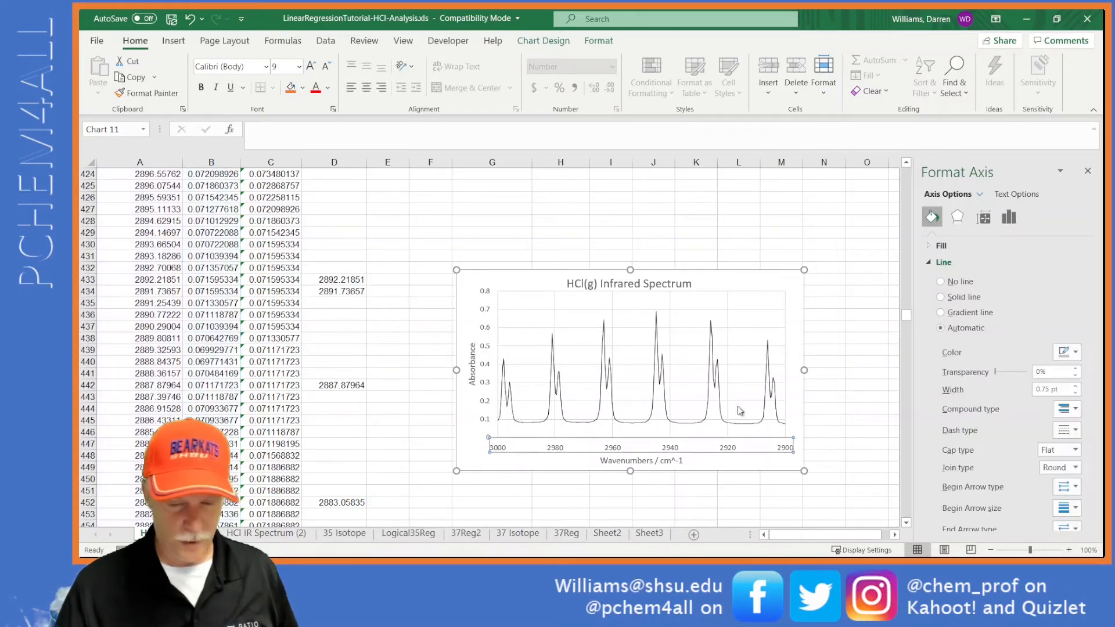
click(1009, 217)
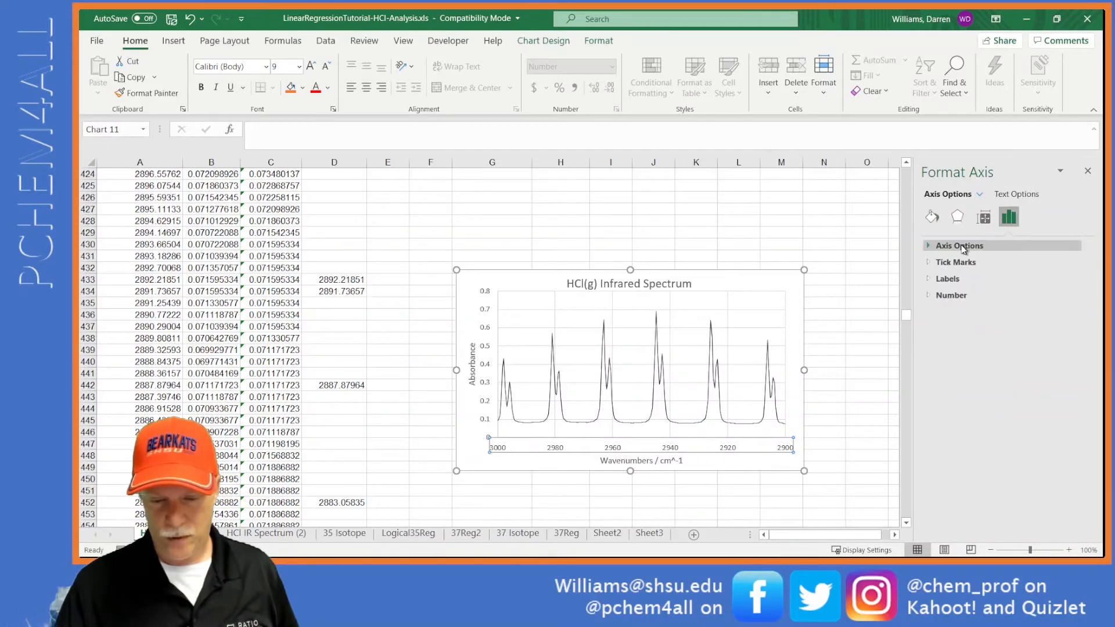
click(964, 246)
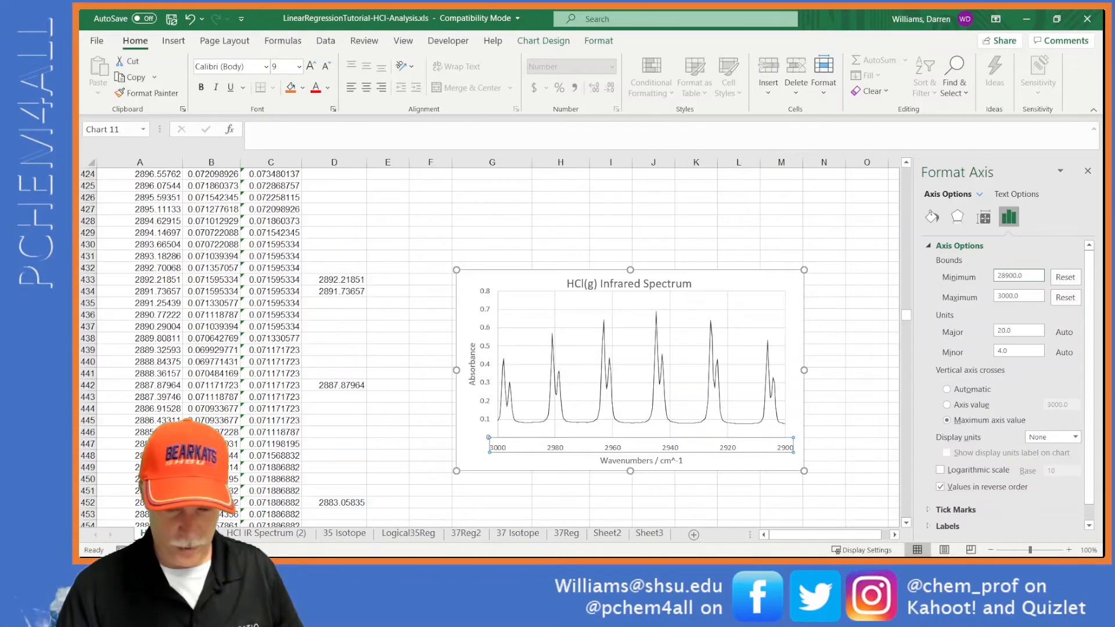
key(BackSpace)
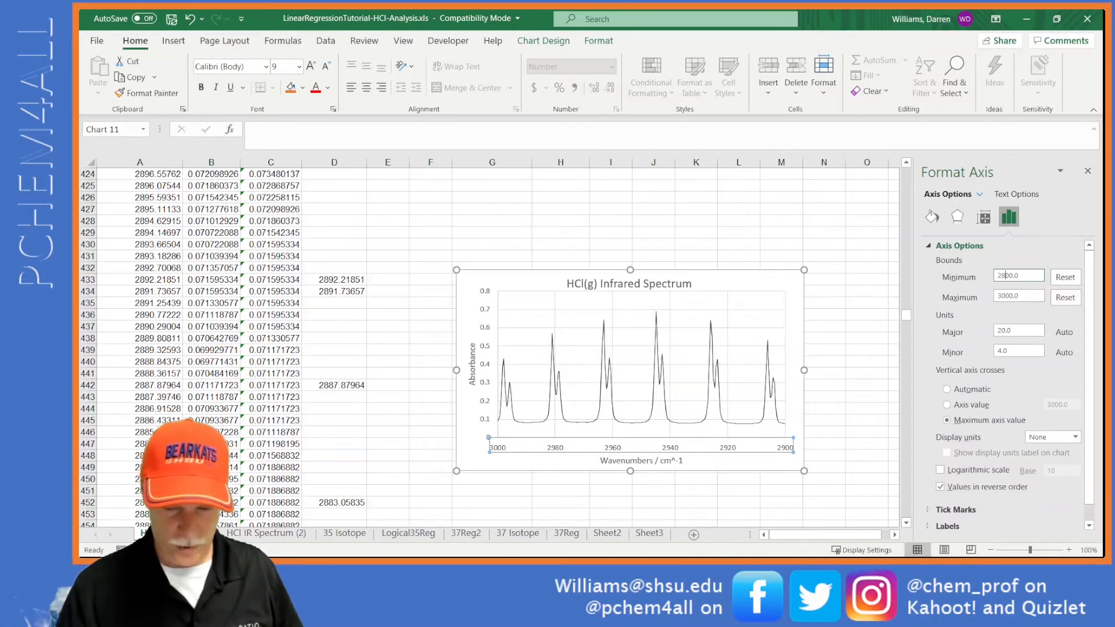
click(1007, 297)
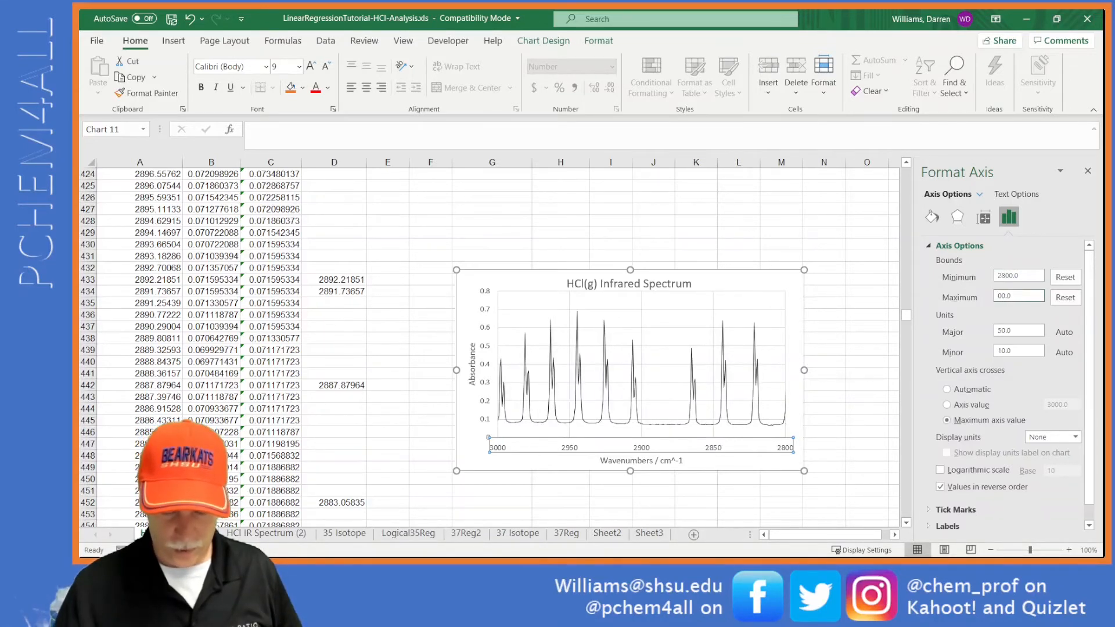
text(29)
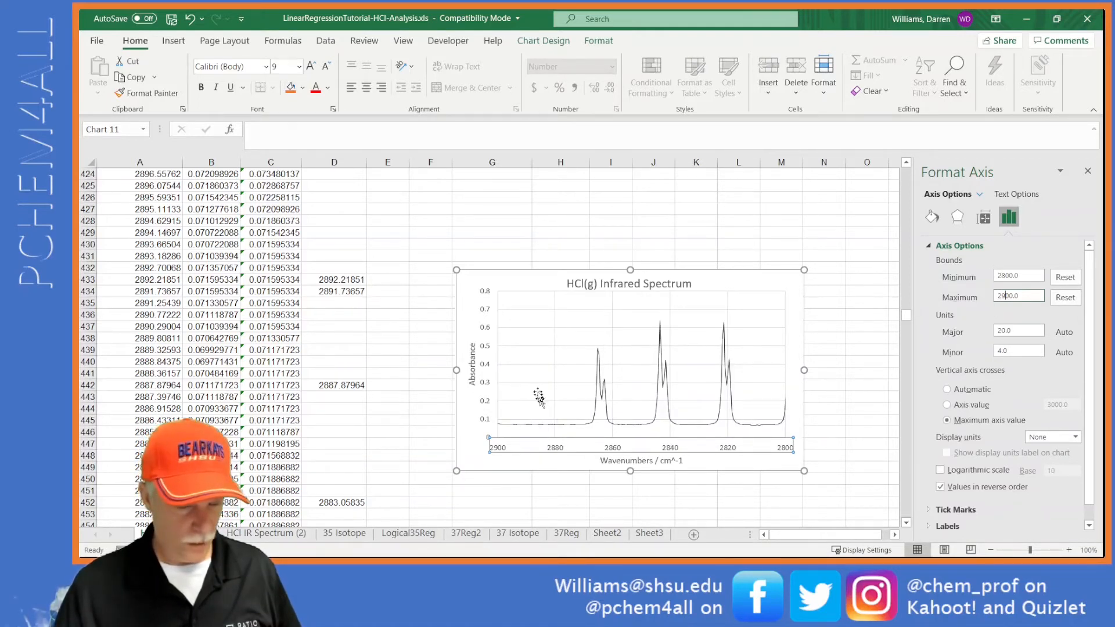
click(526, 428)
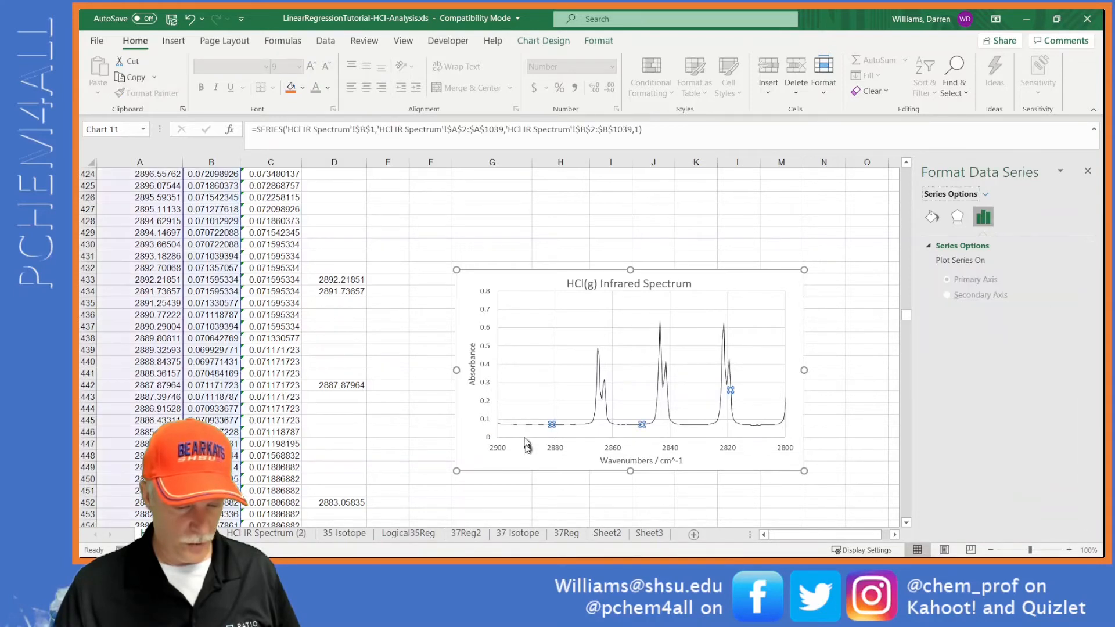
click(527, 445)
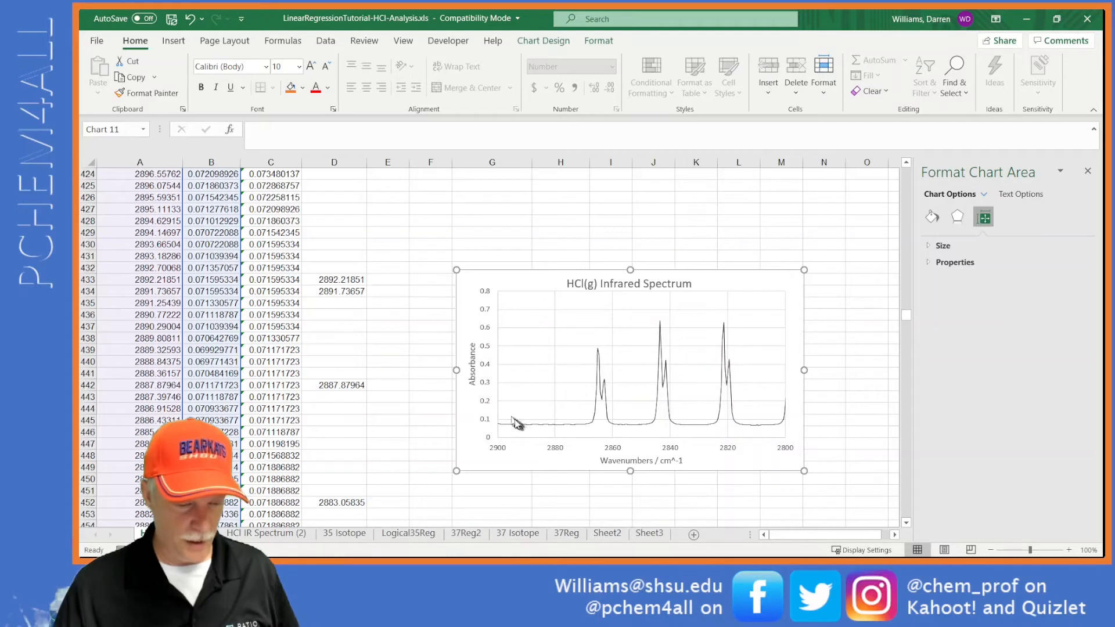
Step: Mark the false peaks in rows 433 and 434 with an x in column E
click(389, 280)
text(x)
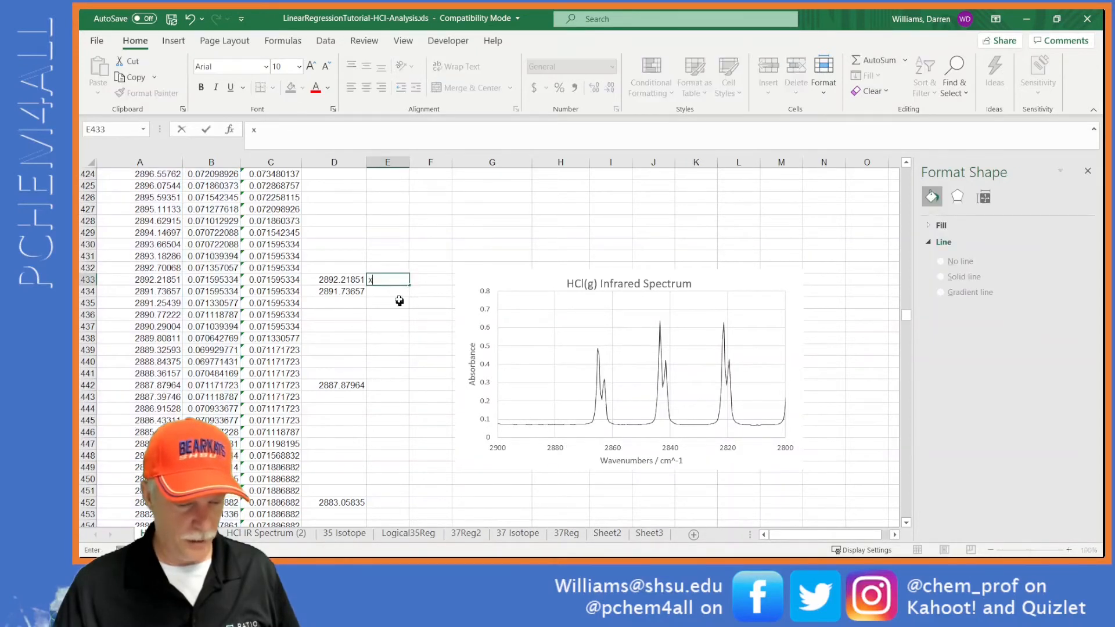
key(Return)
text(x)
click(388, 314)
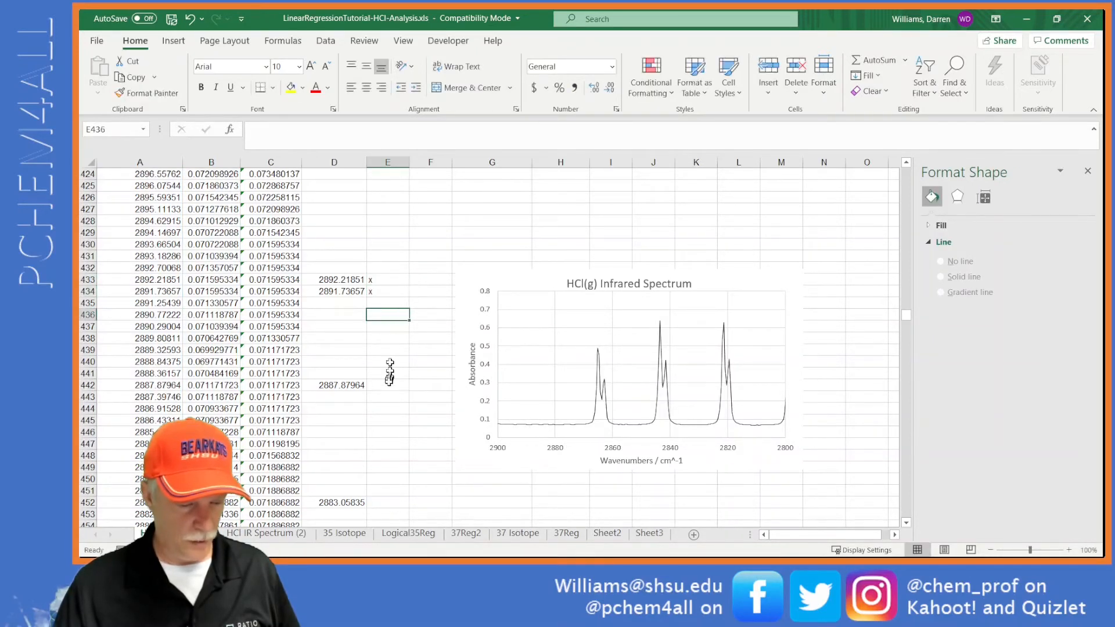
Step: Mark the false peaks in rows 442, 452, 457 and 461 with an x in column E
click(383, 385)
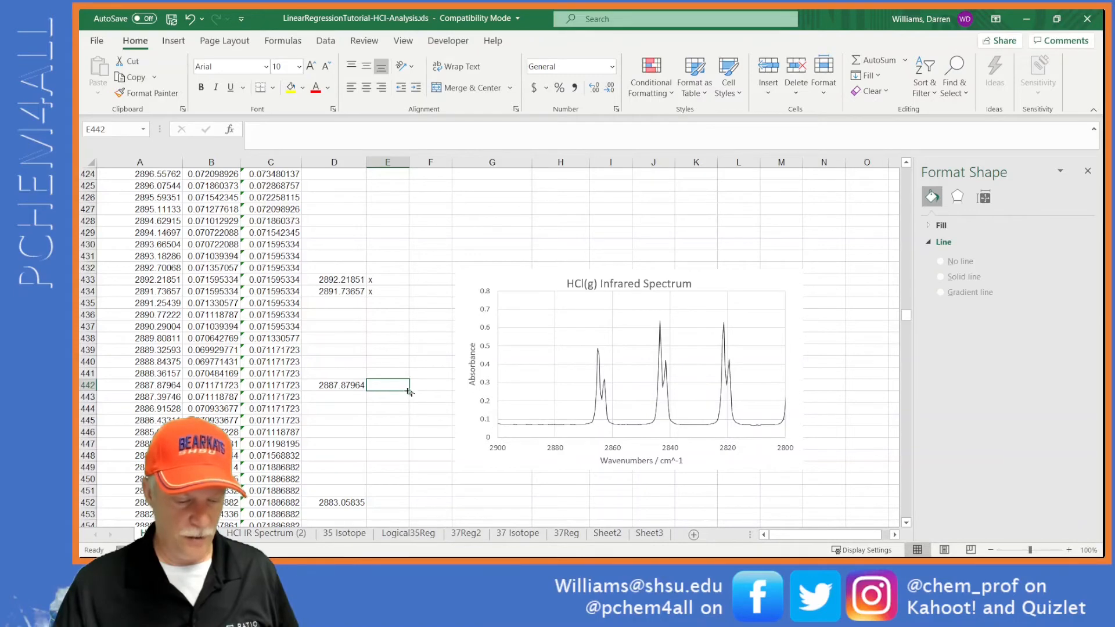
scroll(404, 438, down, 2)
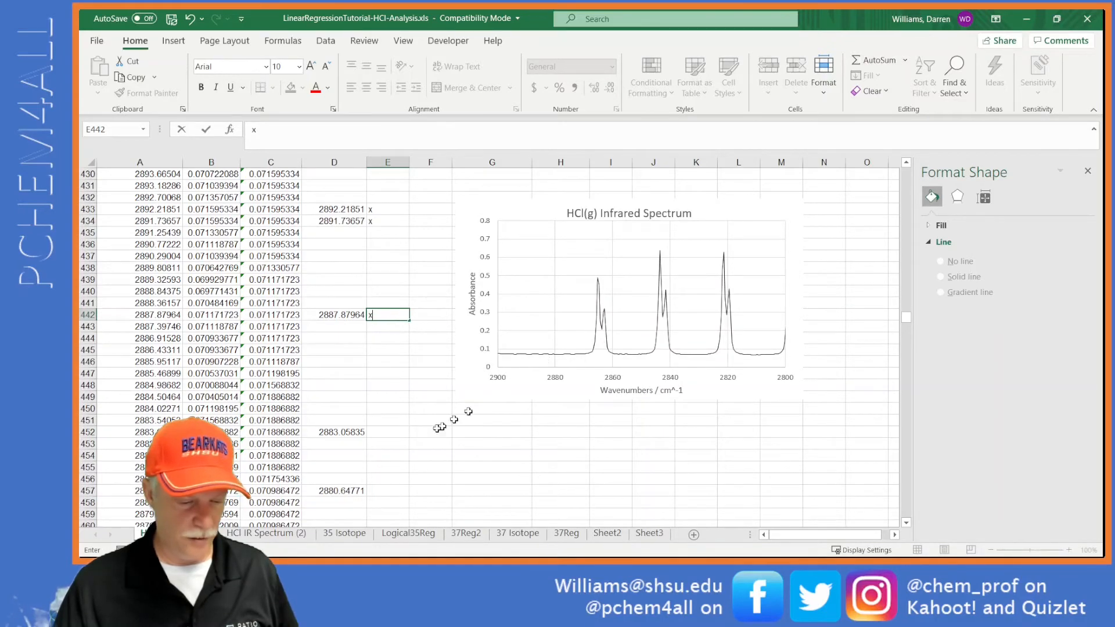
click(384, 431)
scroll(385, 432, down, 2)
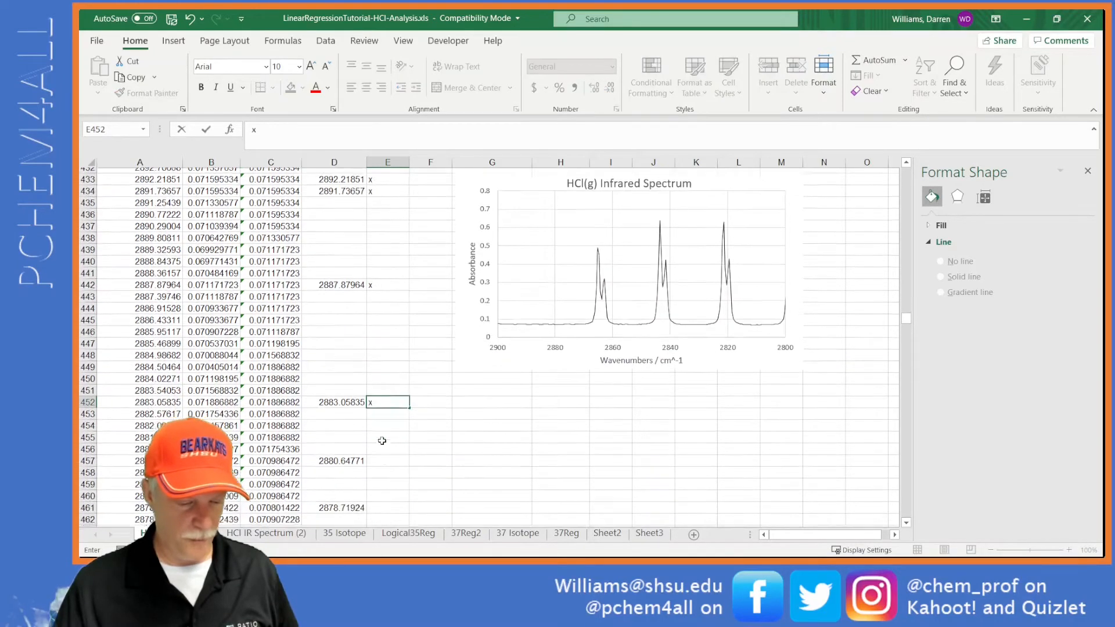
click(389, 418)
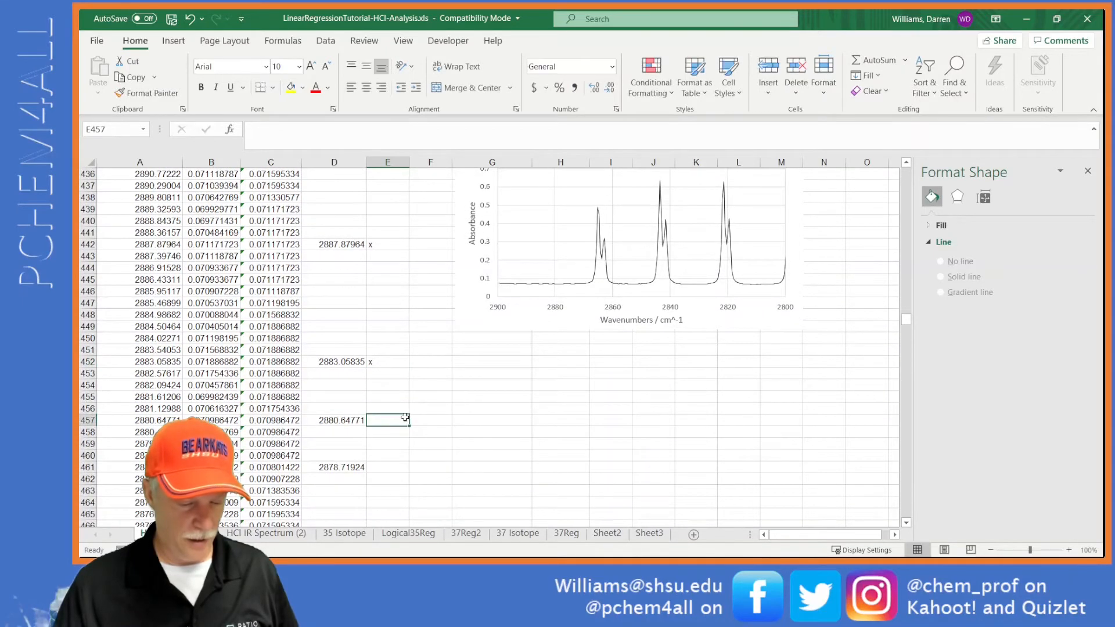
text(x)
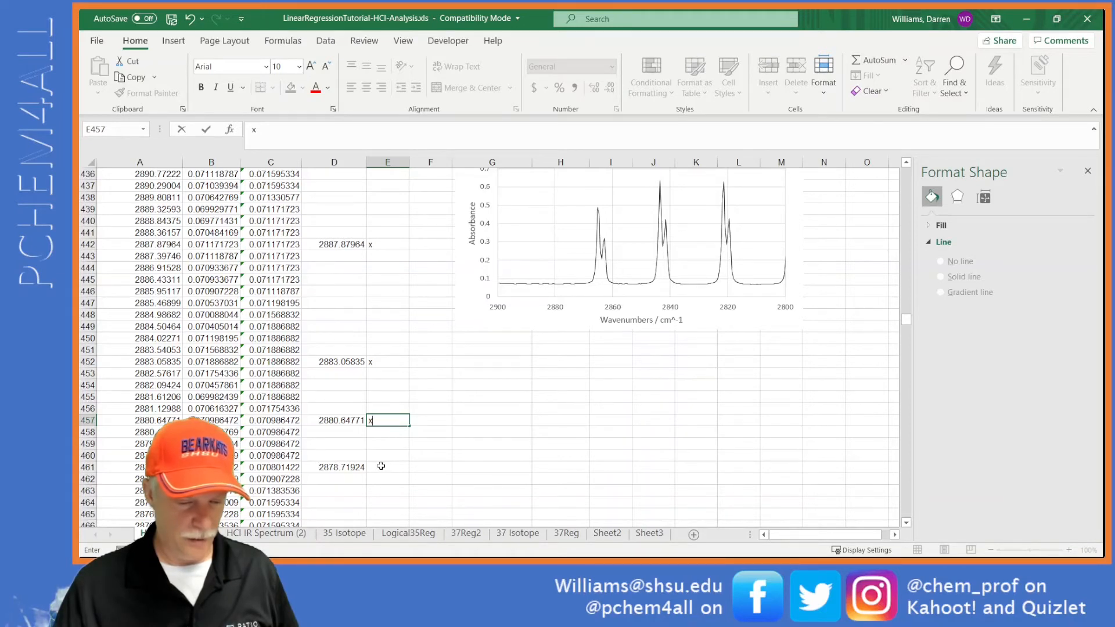
click(381, 466)
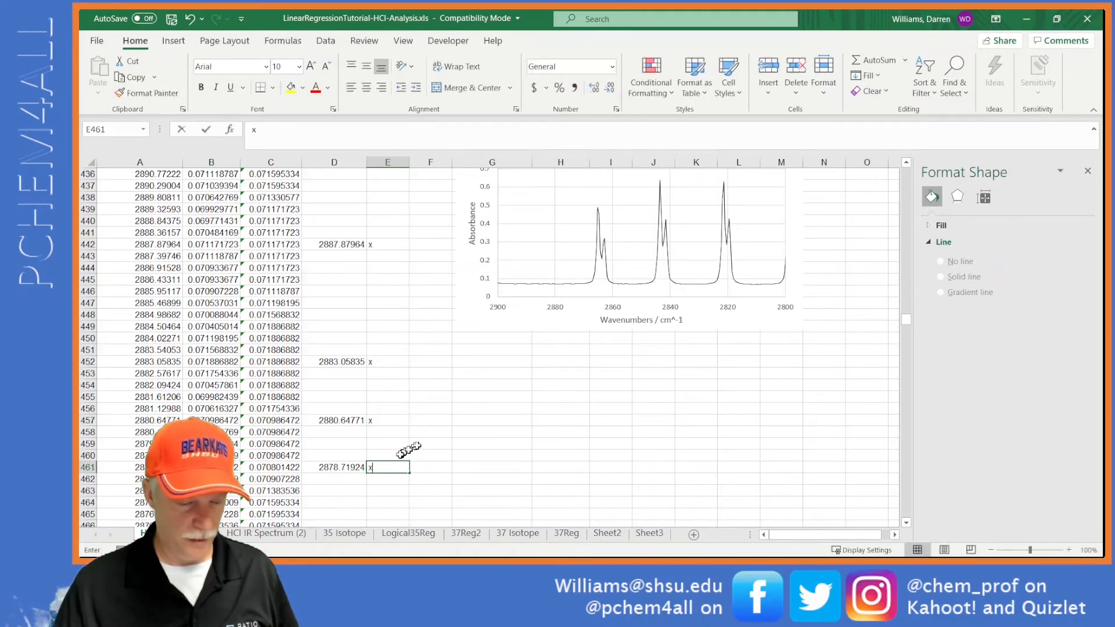
text(x)
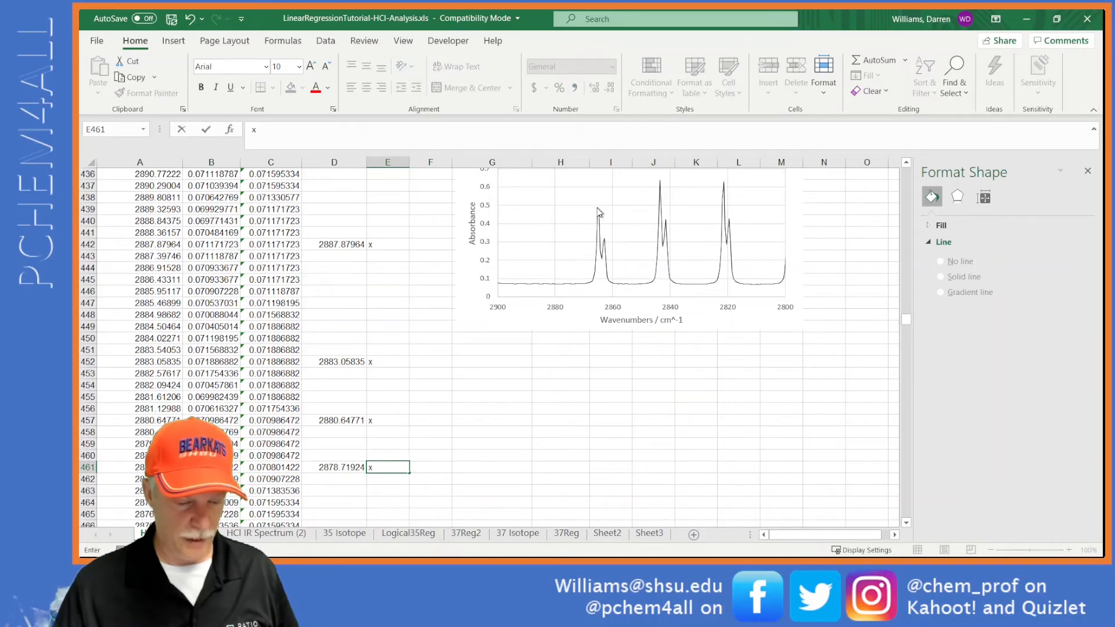
Step: In column E, mark the false peak in row 467 with an x and label the peak in row 489 as 35
scroll(511, 379, down, 2)
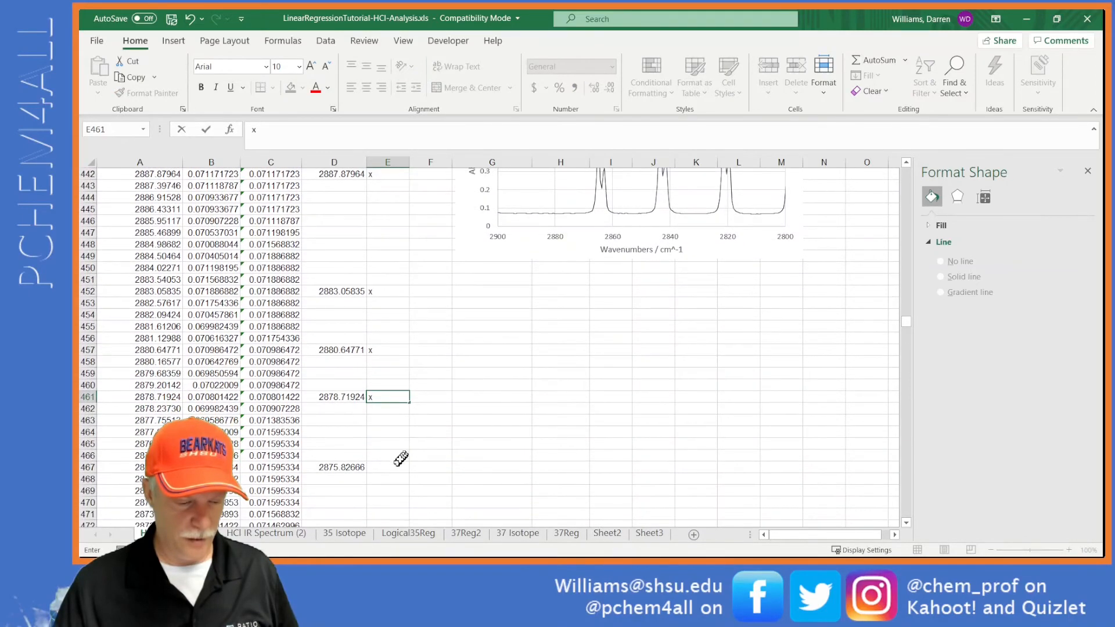
click(388, 469)
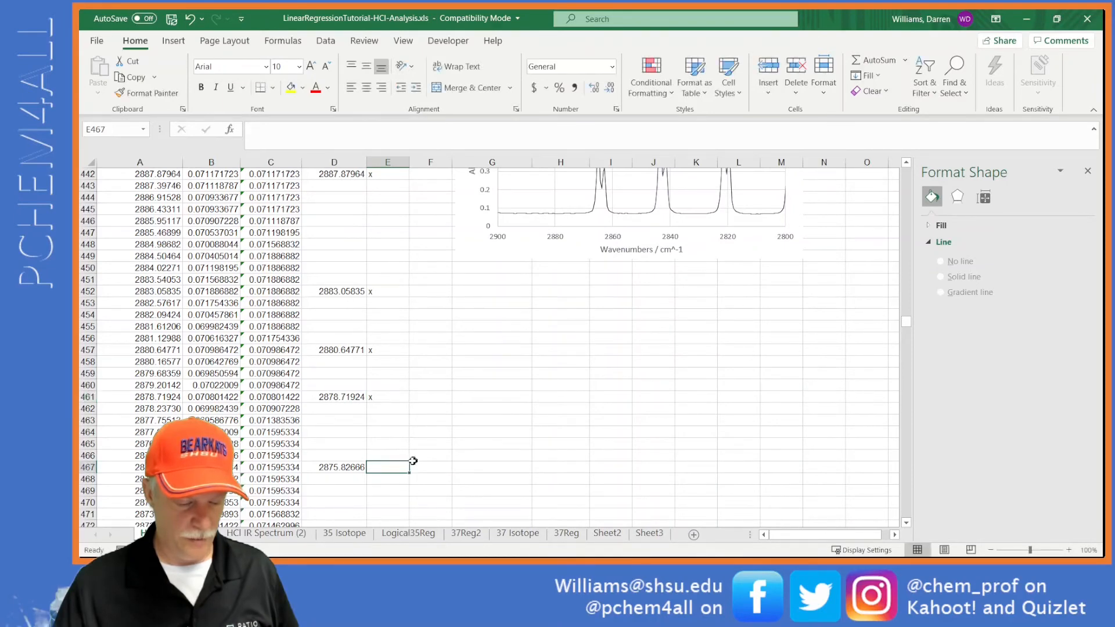
text(x)
scroll(442, 448, down, 5)
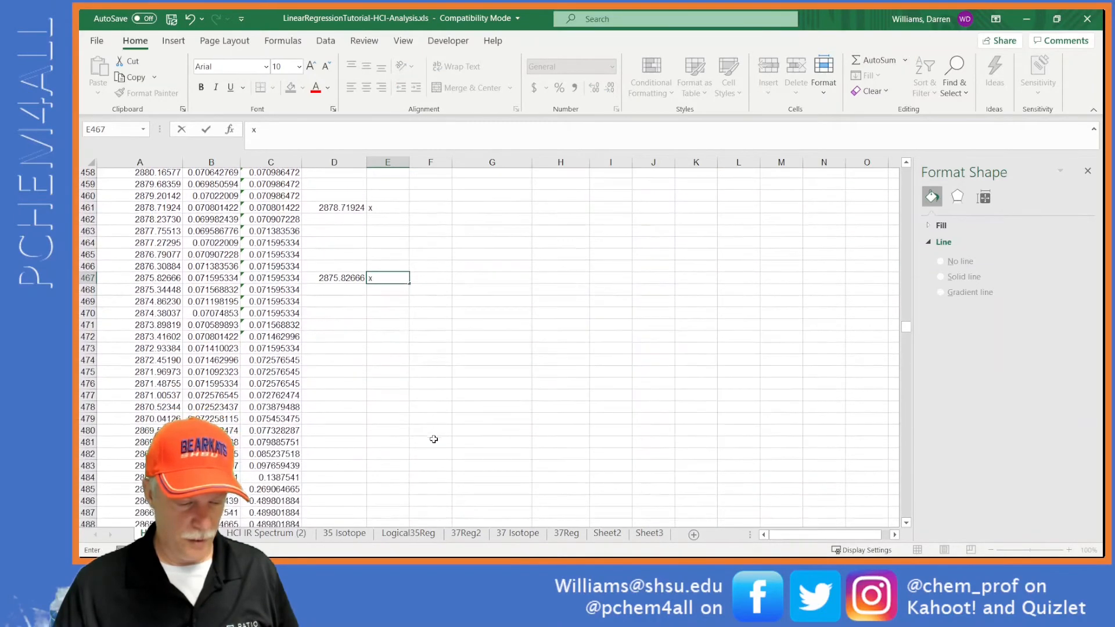
scroll(434, 439, down, 3)
click(382, 445)
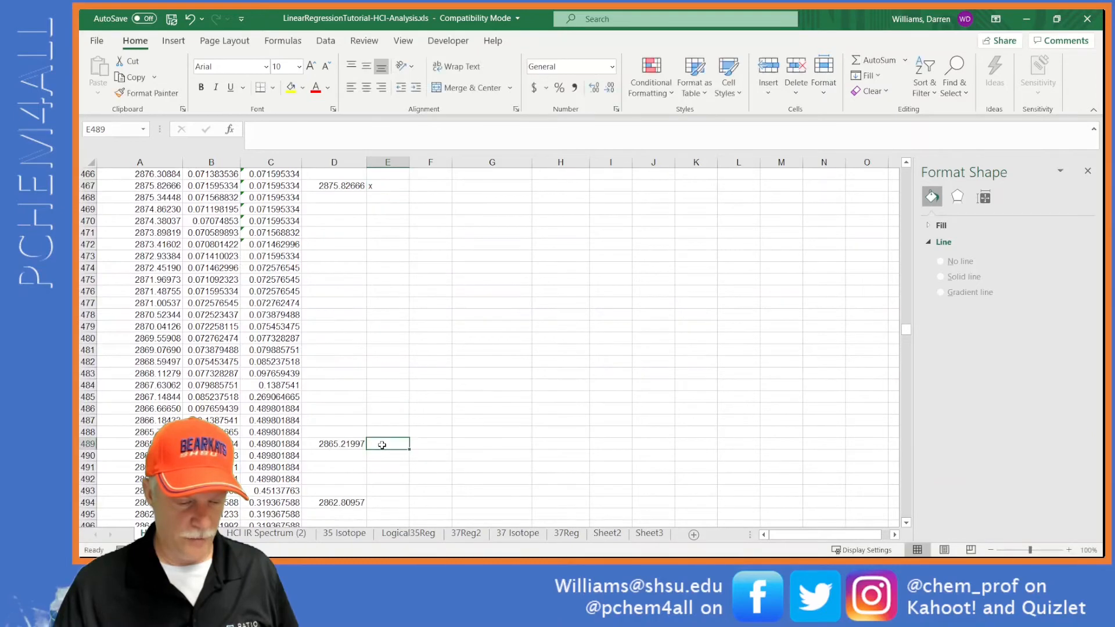
text(35)
key(Return)
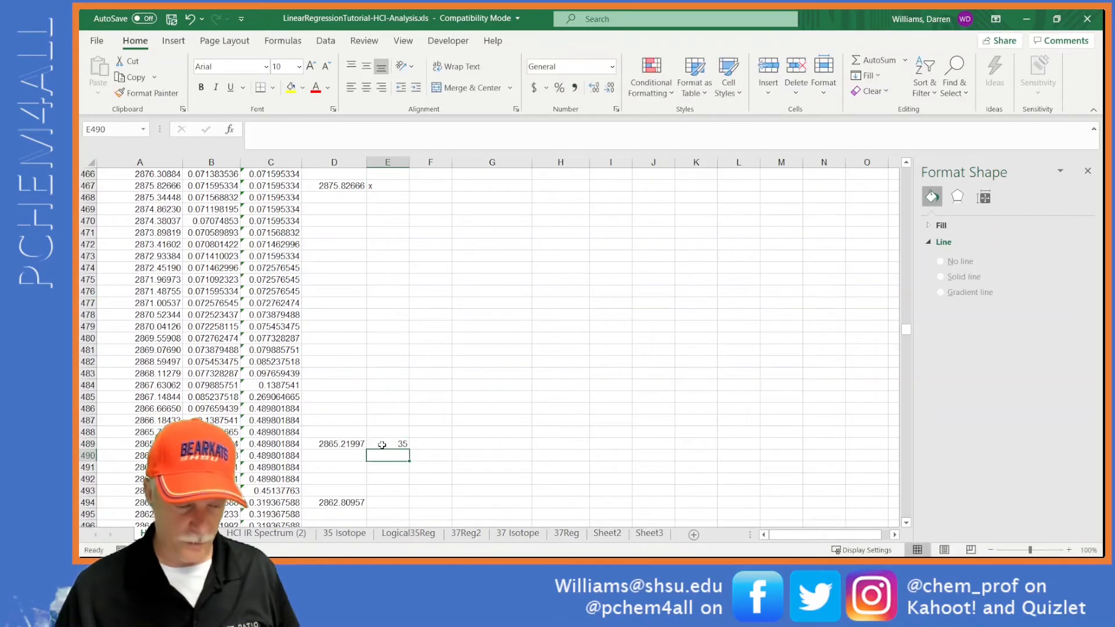
Step: Move the HCl(g) Infrared Spectrum chart down the sheet, beside roughly rows 478 to 494
scroll(491, 294, up, 9)
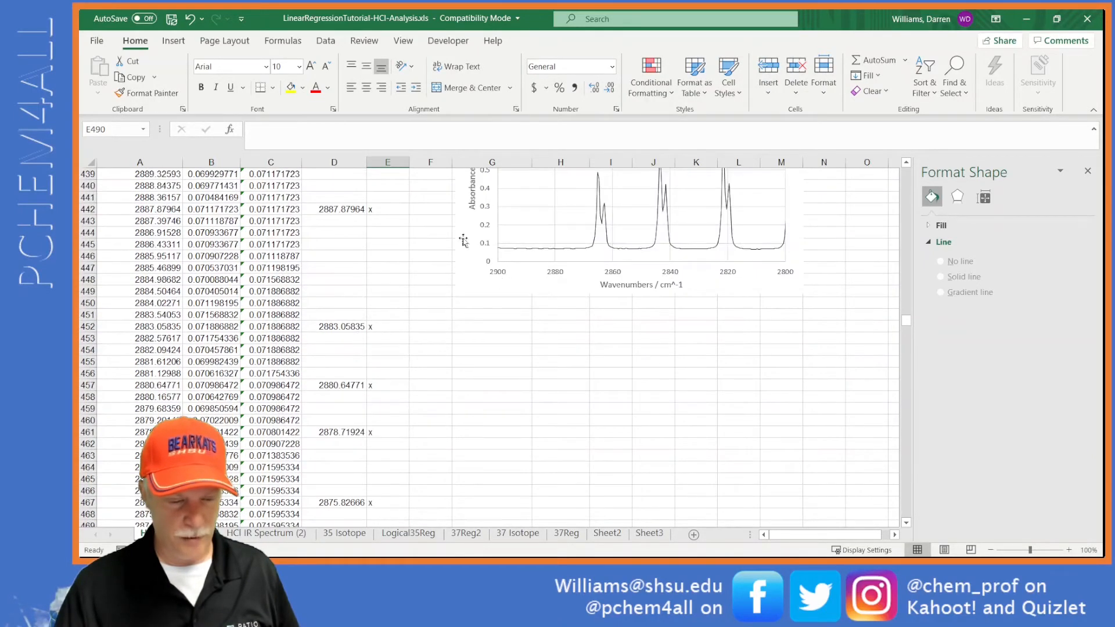
drag(463, 241, 467, 517)
scroll(442, 488, down, 9)
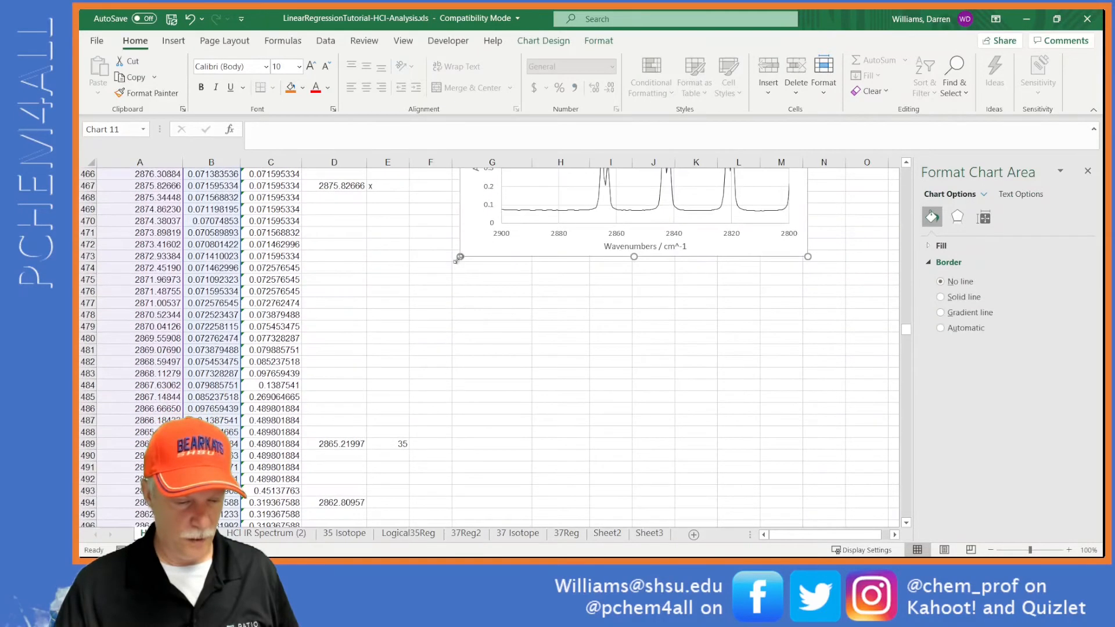
drag(471, 249, 468, 501)
scroll(412, 461, down, 3)
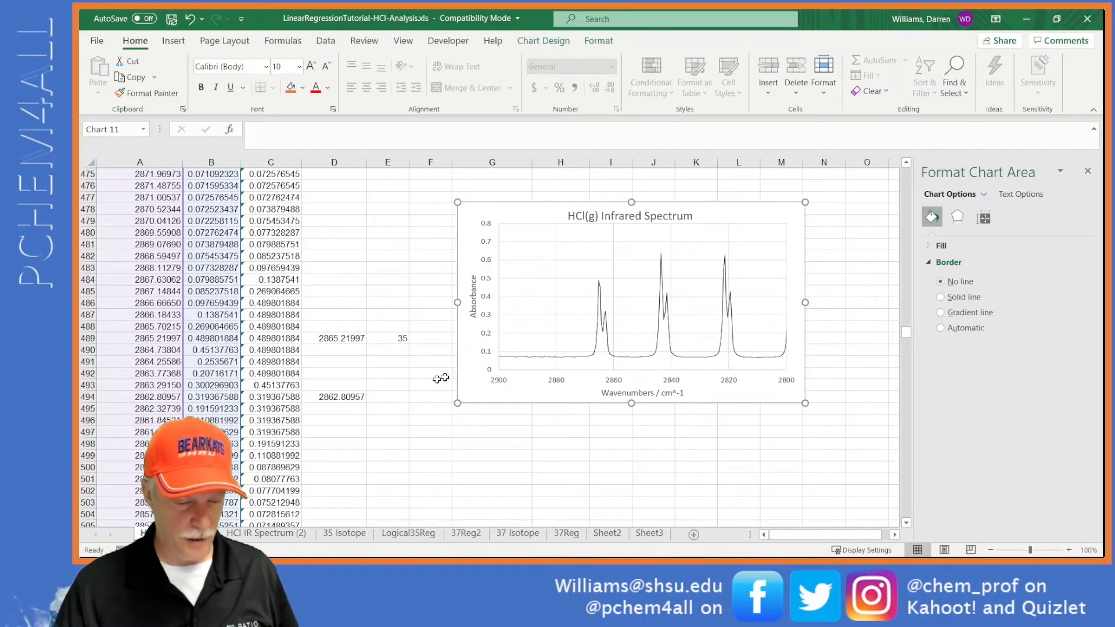
Step: Label the peak in row 494 as isotope 37 in column E
click(395, 400)
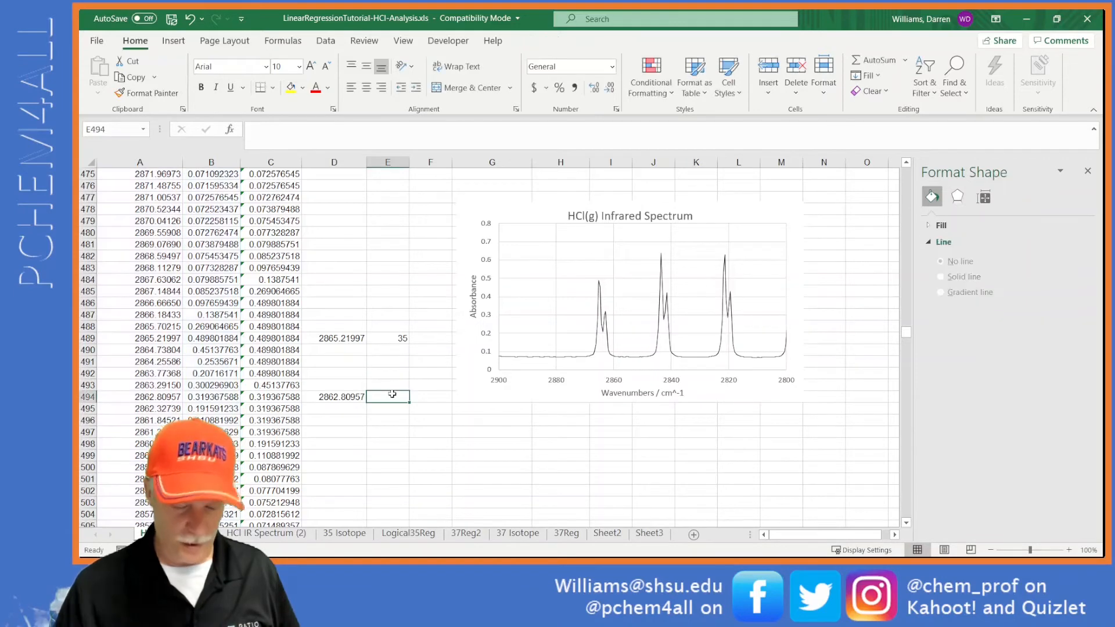
text(37)
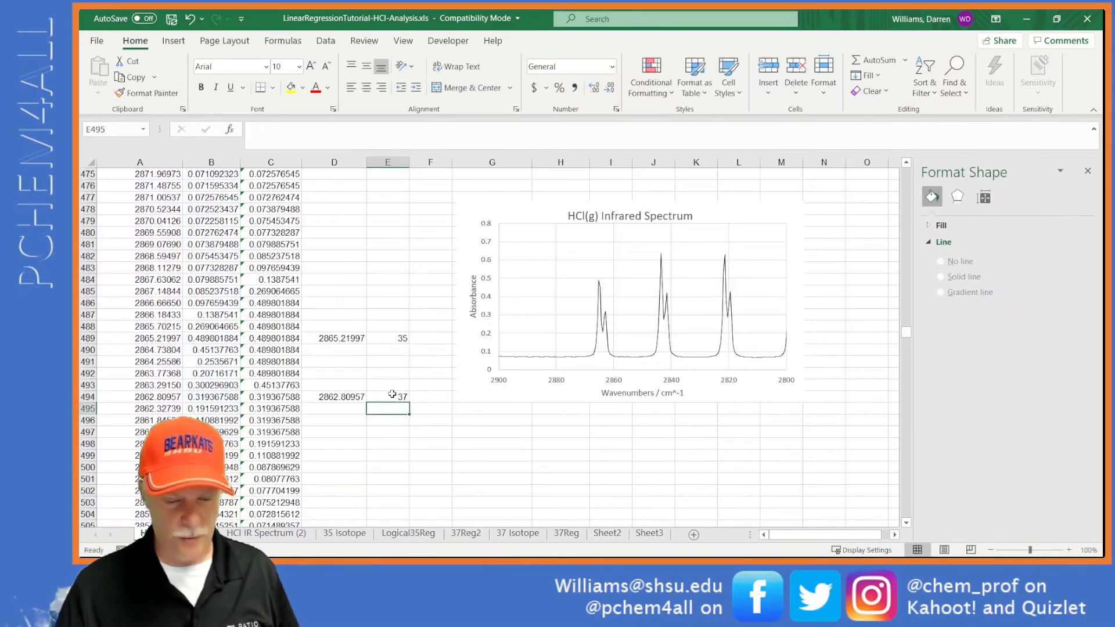
key(Return)
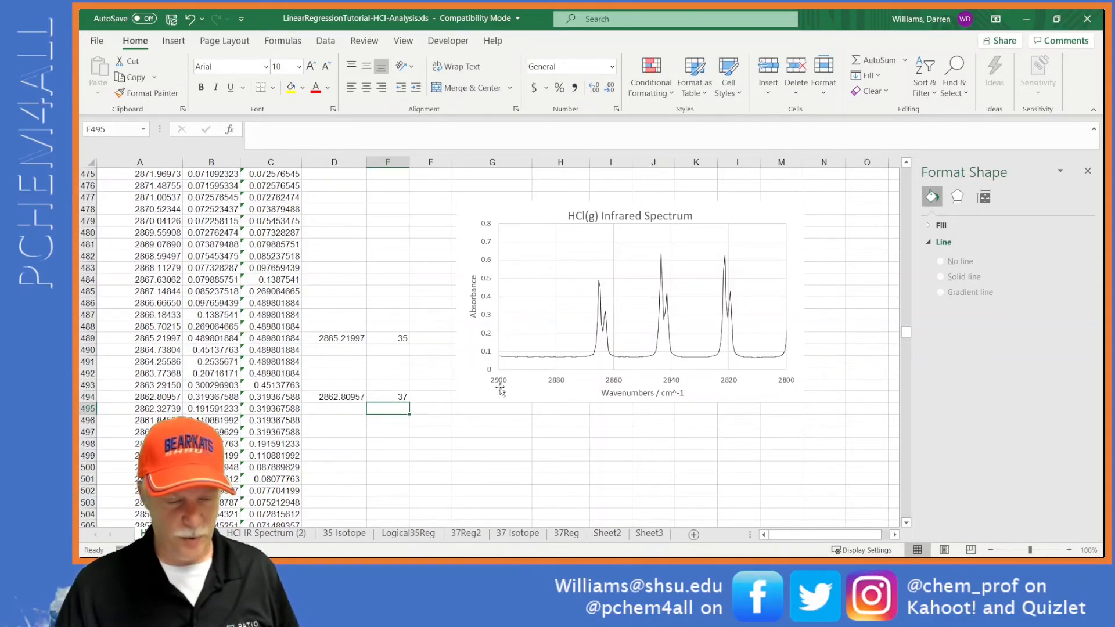
Step: Move the infrared spectrum chart down the sheet, beside roughly rows 500 to 516
scroll(496, 403, down, 2)
scroll(474, 379, down, 3)
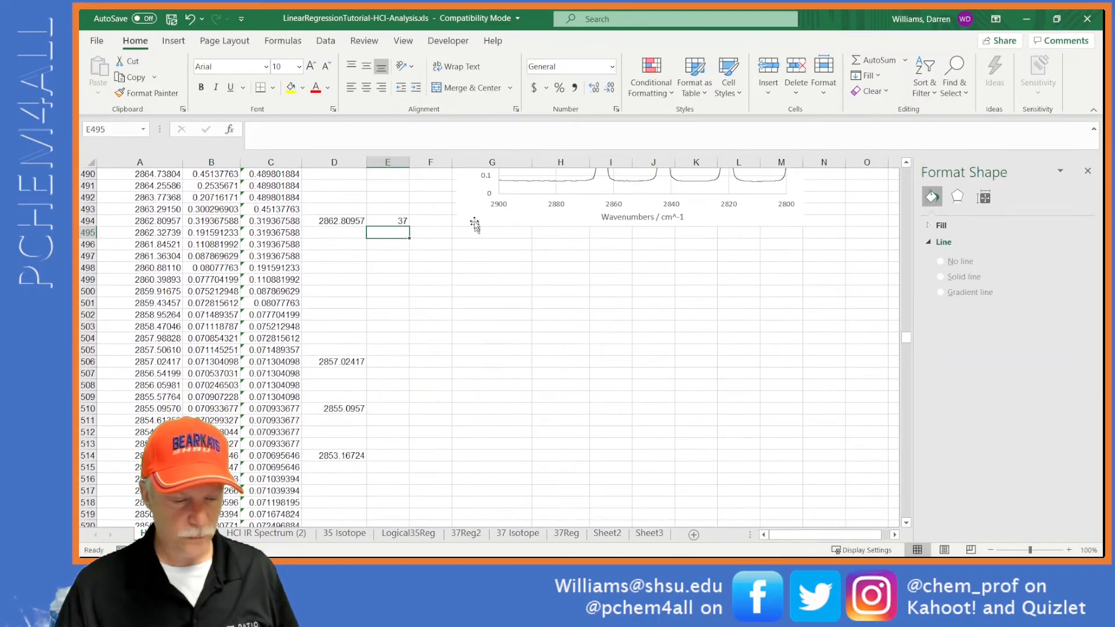
drag(466, 212, 469, 473)
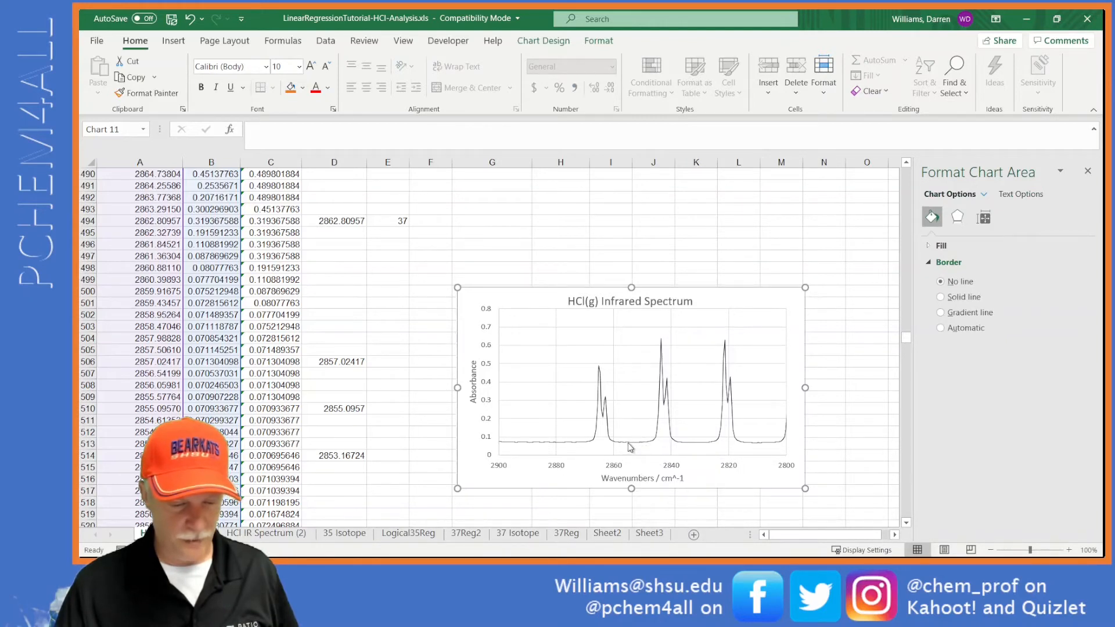
Step: Mark the false peaks in rows 506, 510 and 514 with an x in column E
click(382, 364)
text(x)
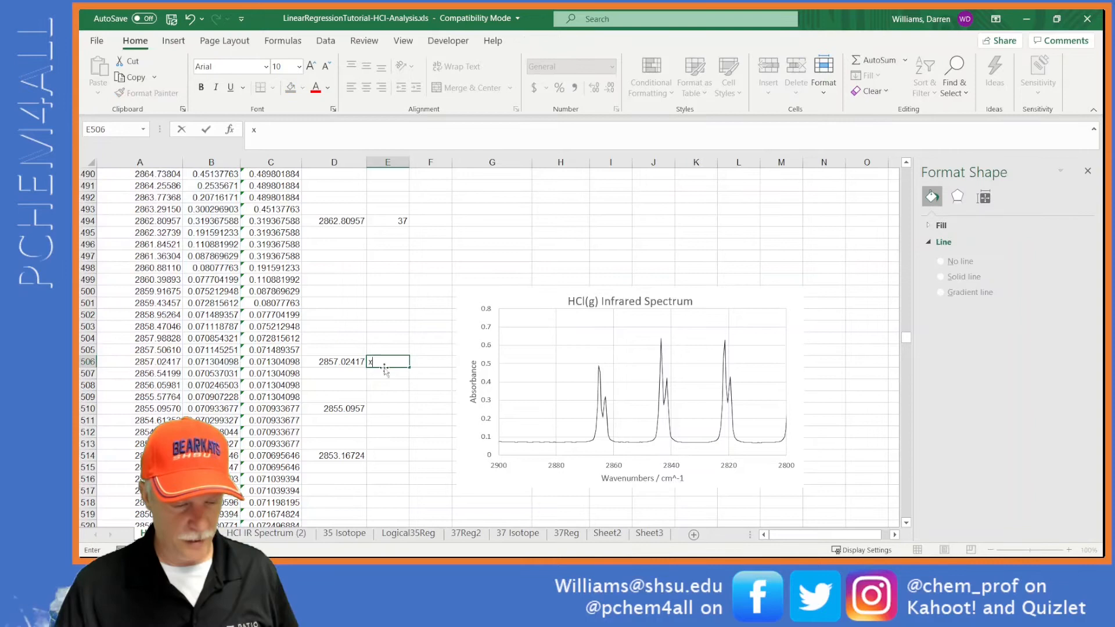
key(Return)
click(395, 409)
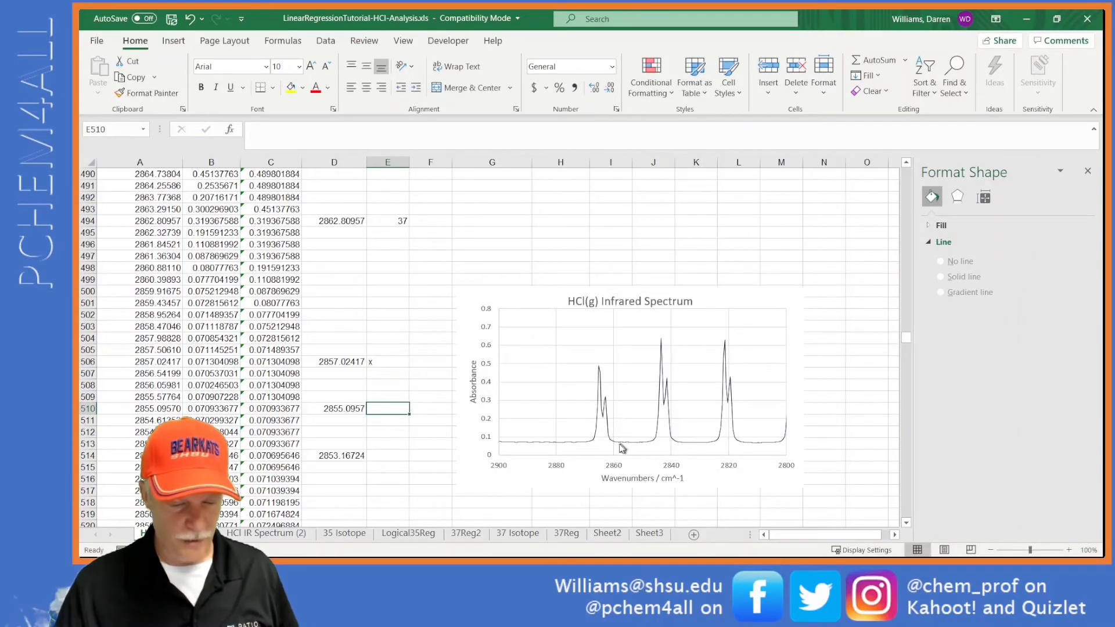
text(x)
click(395, 455)
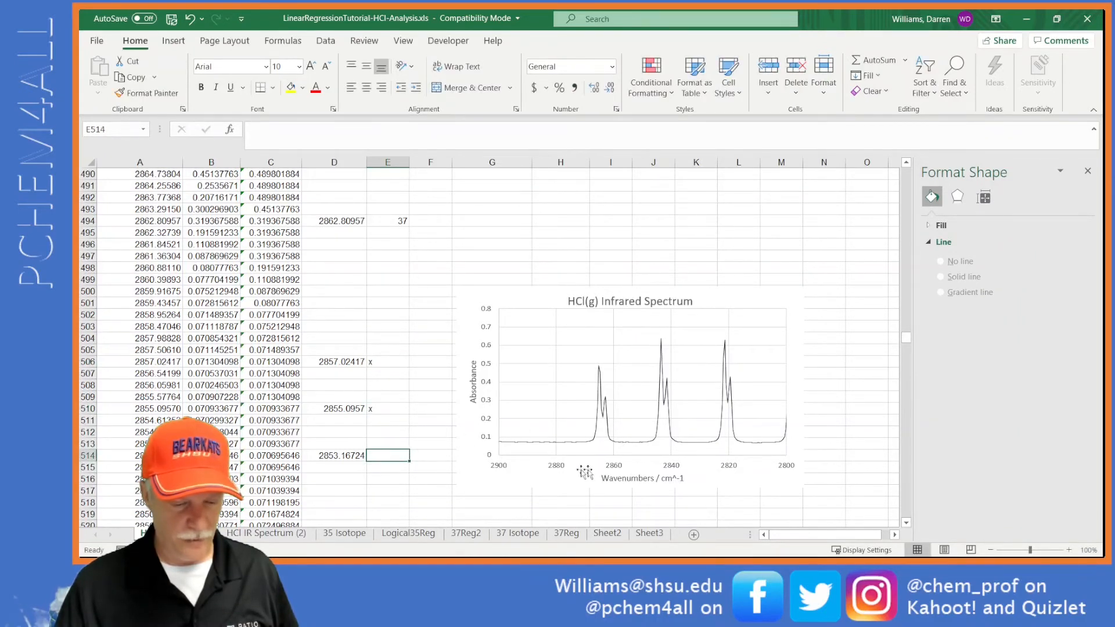
text(x)
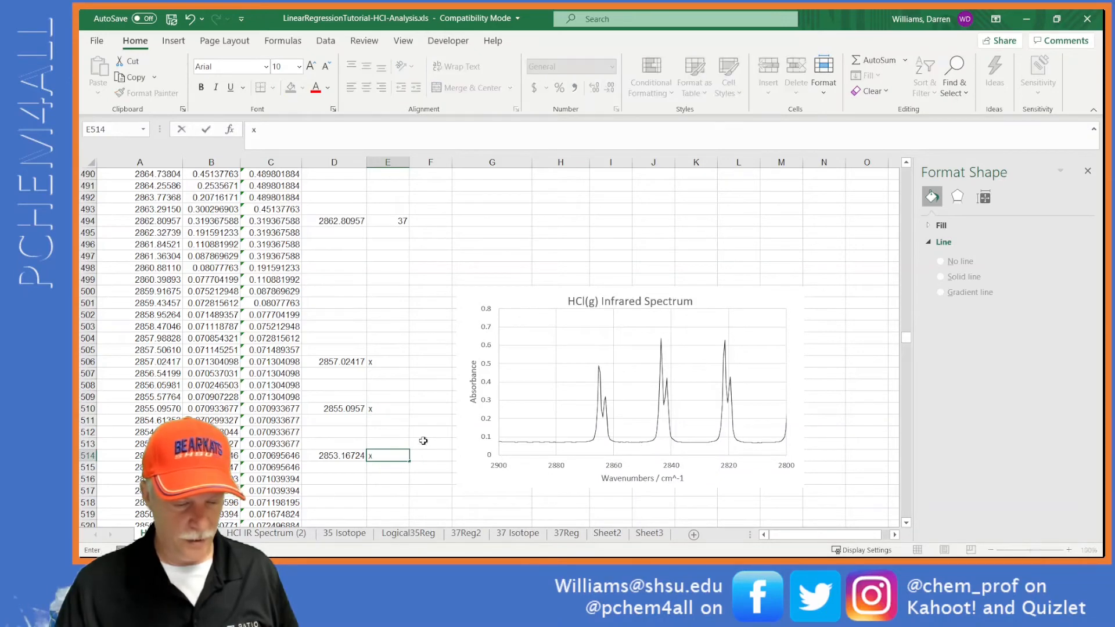
Step: Move the infrared spectrum chart down the sheet, beside roughly rows 520 to 536
scroll(427, 418, down, 6)
drag(470, 221, 481, 518)
scroll(407, 453, down, 4)
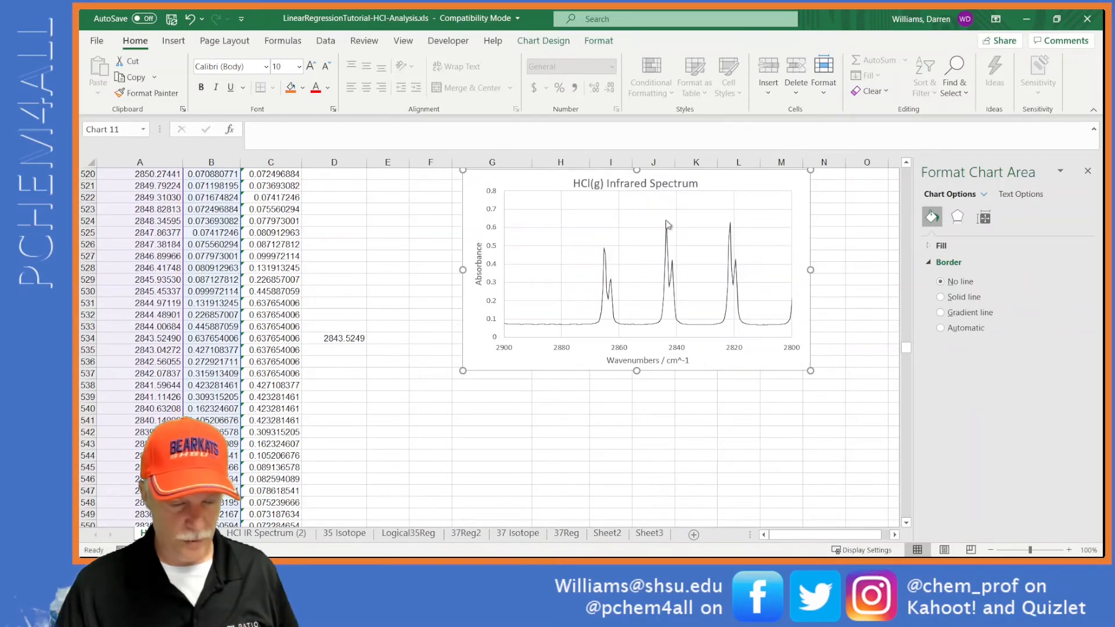
Step: Label the peak in row 534 as isotope 35 in column E
click(385, 338)
text(3)
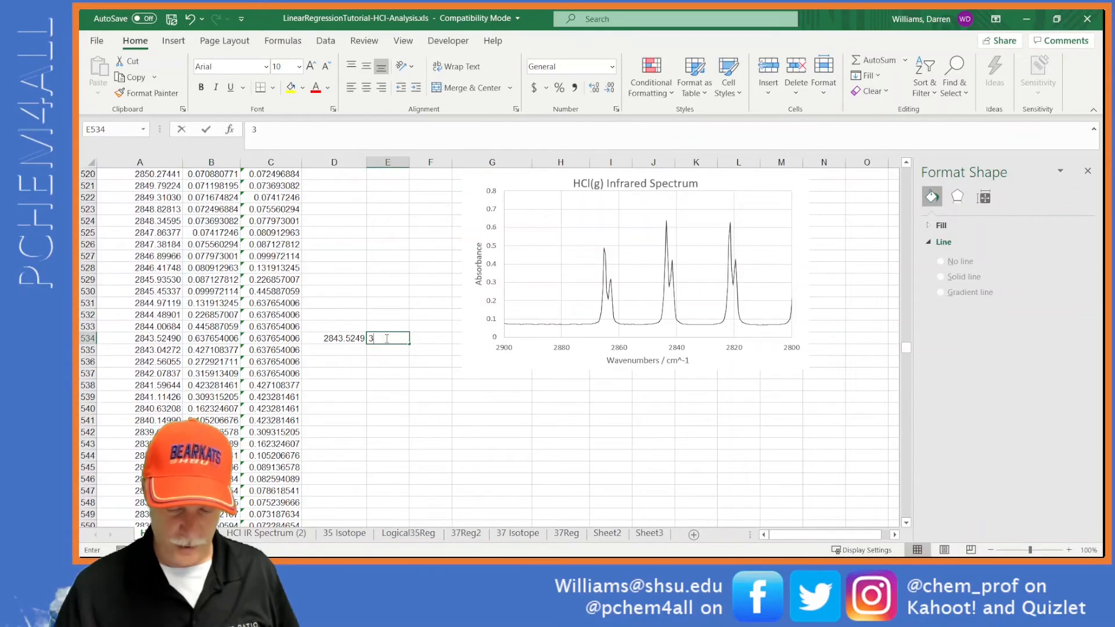
text(5)
key(Return)
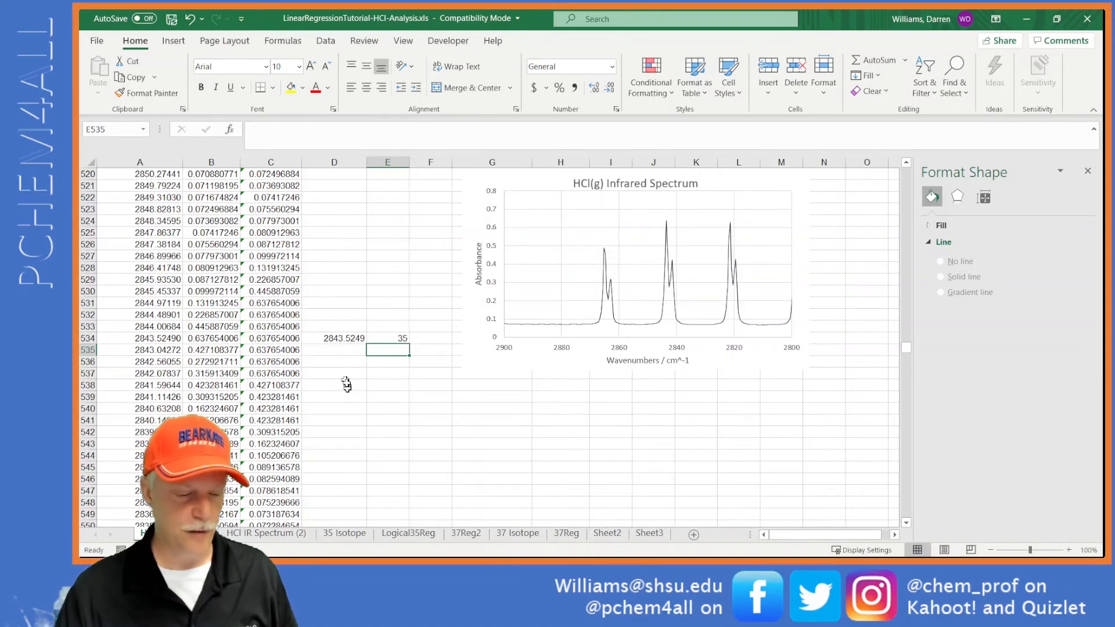
Step: Apply a green-yellow-red color scale to the absorbance values in B530:B543
click(217, 348)
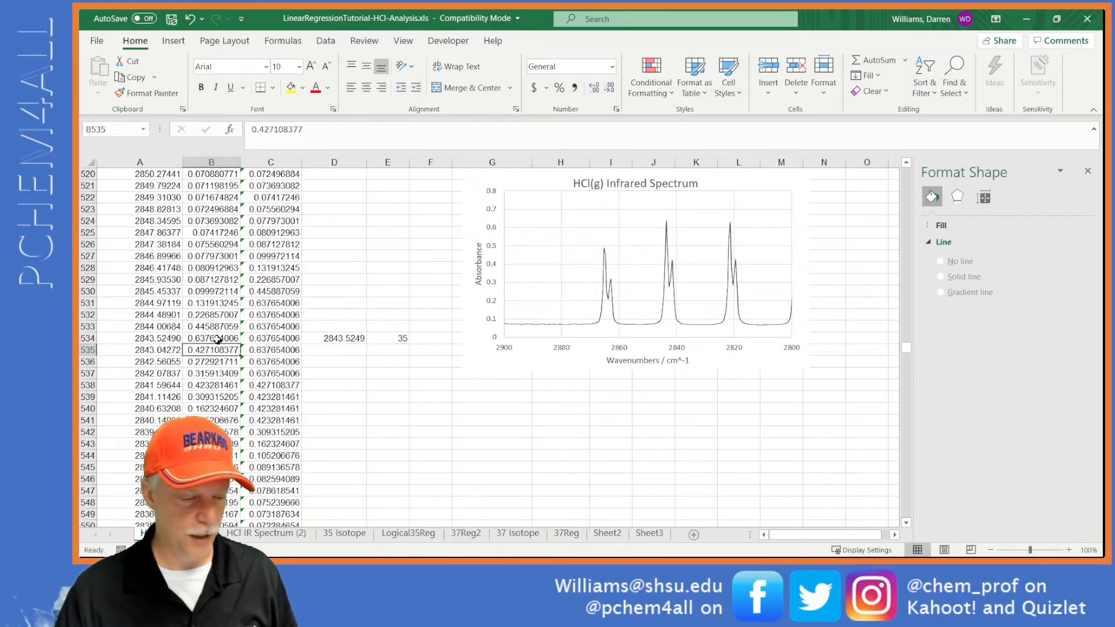
click(218, 339)
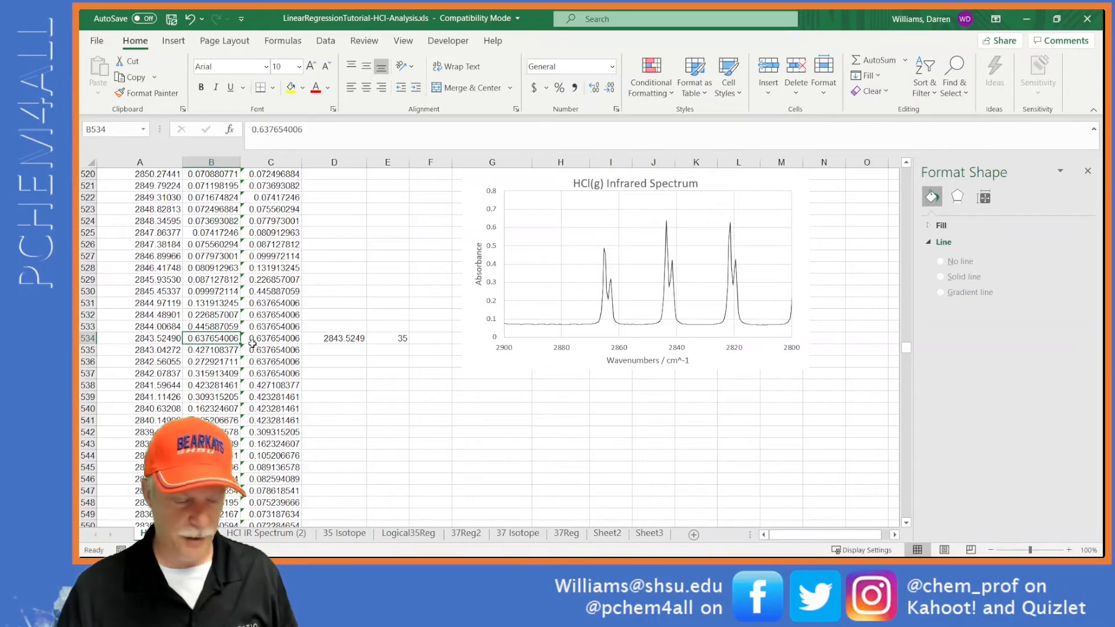
key(Down)
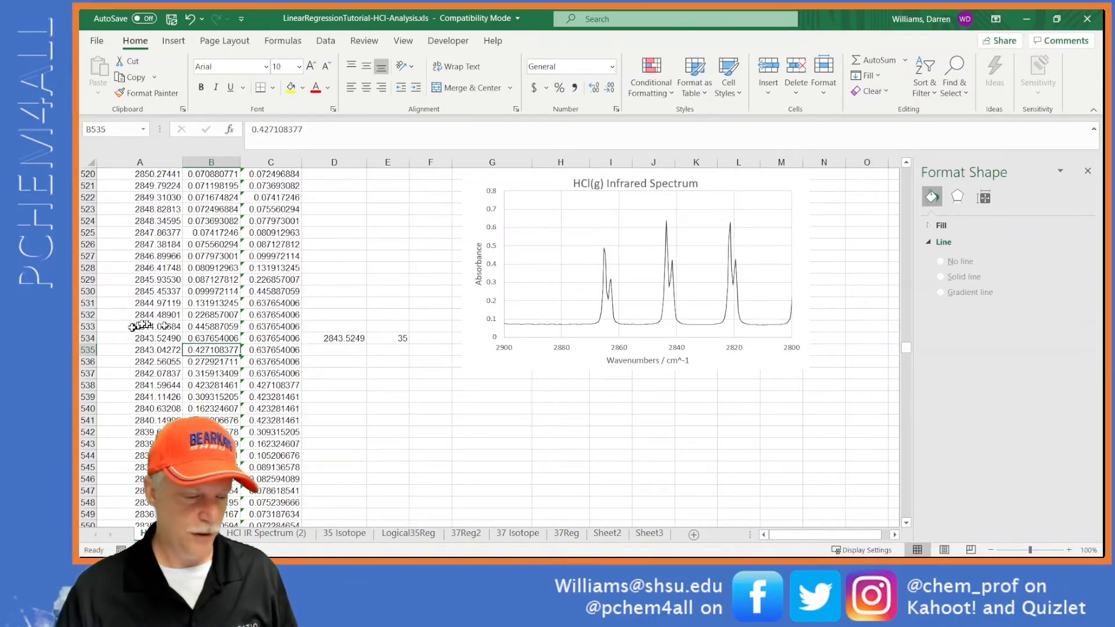
drag(214, 296, 214, 444)
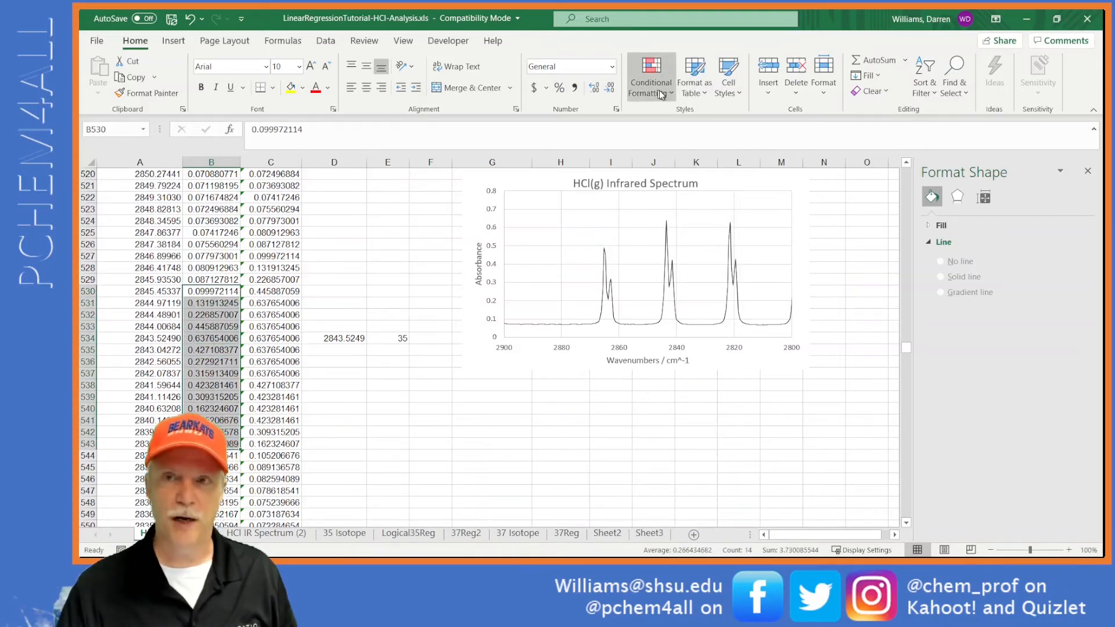
click(767, 215)
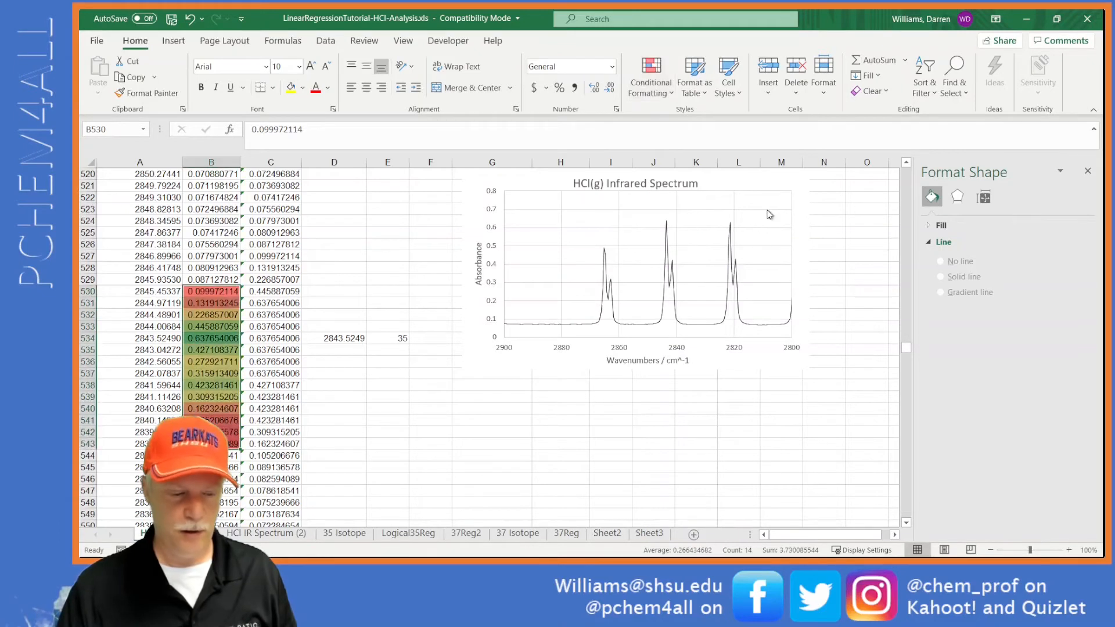
Step: Compare the absorbance maxima in B534 and B538, and replace the formula in D538 with =A538 to record the missed peak
click(211, 337)
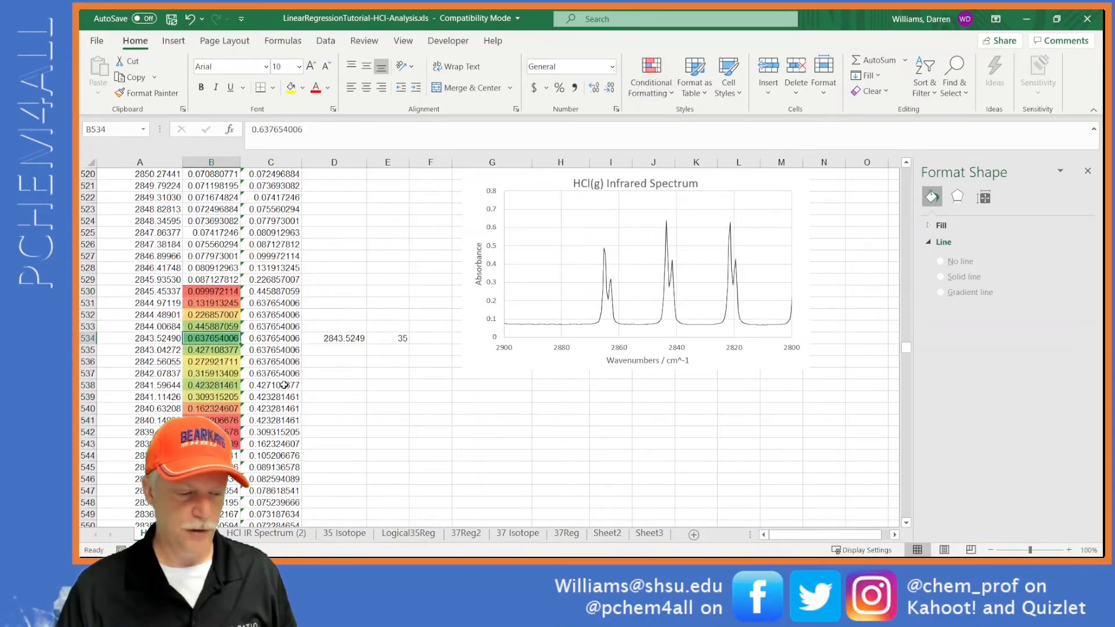
click(213, 385)
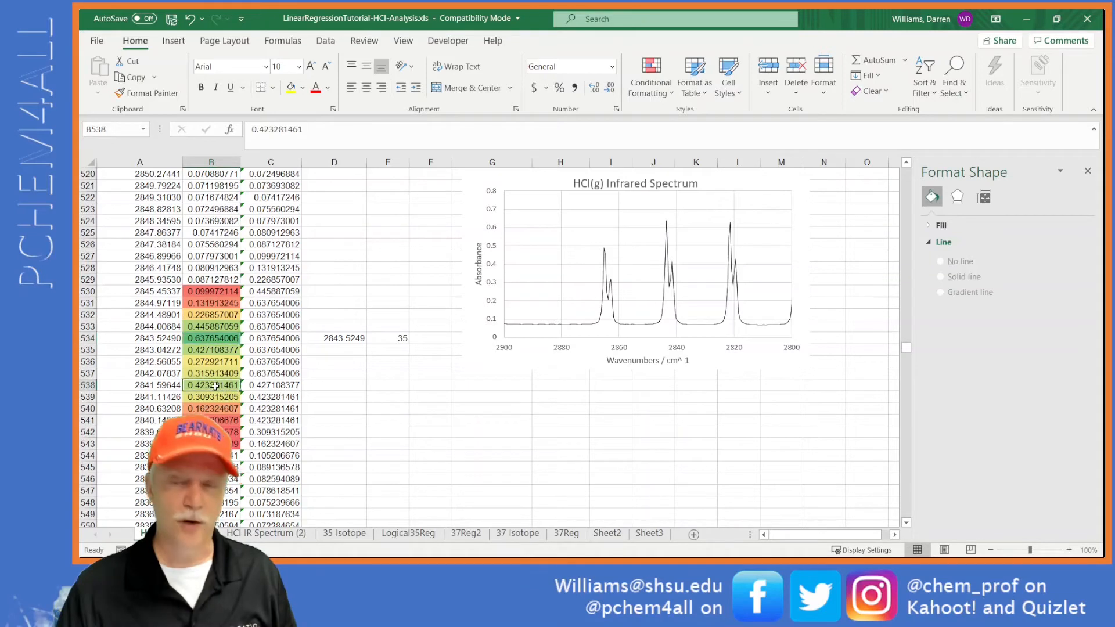
click(329, 384)
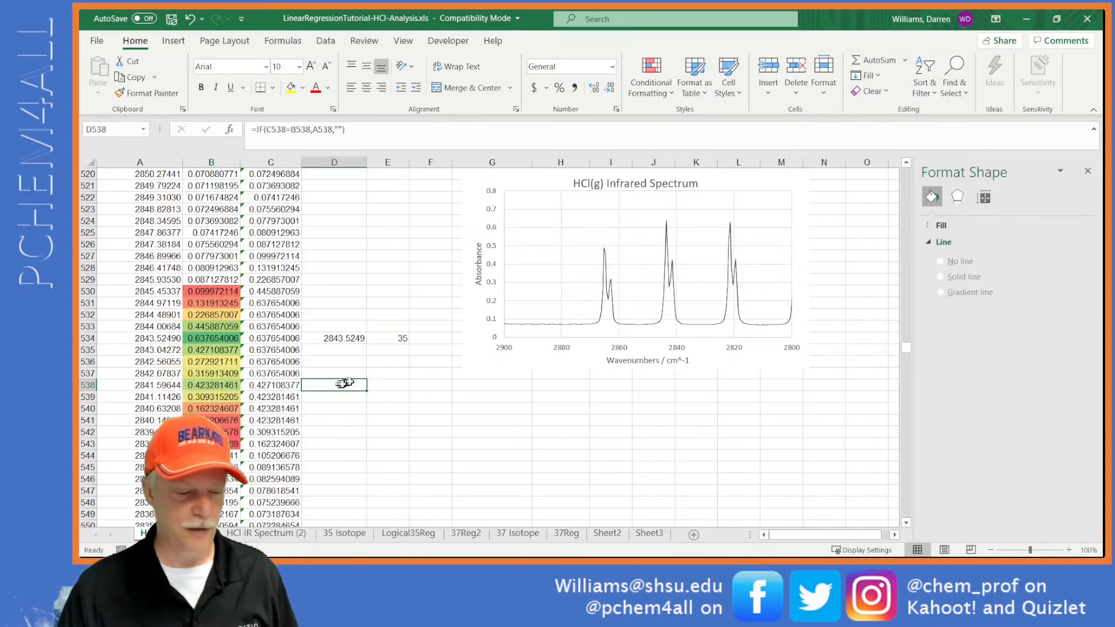
text(=)
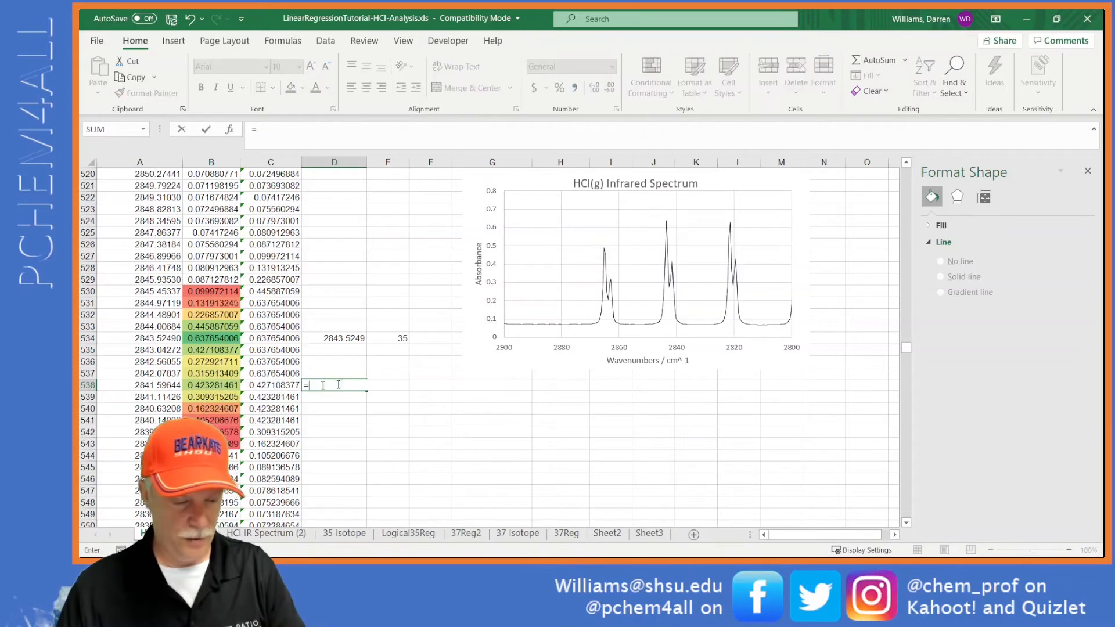
click(158, 385)
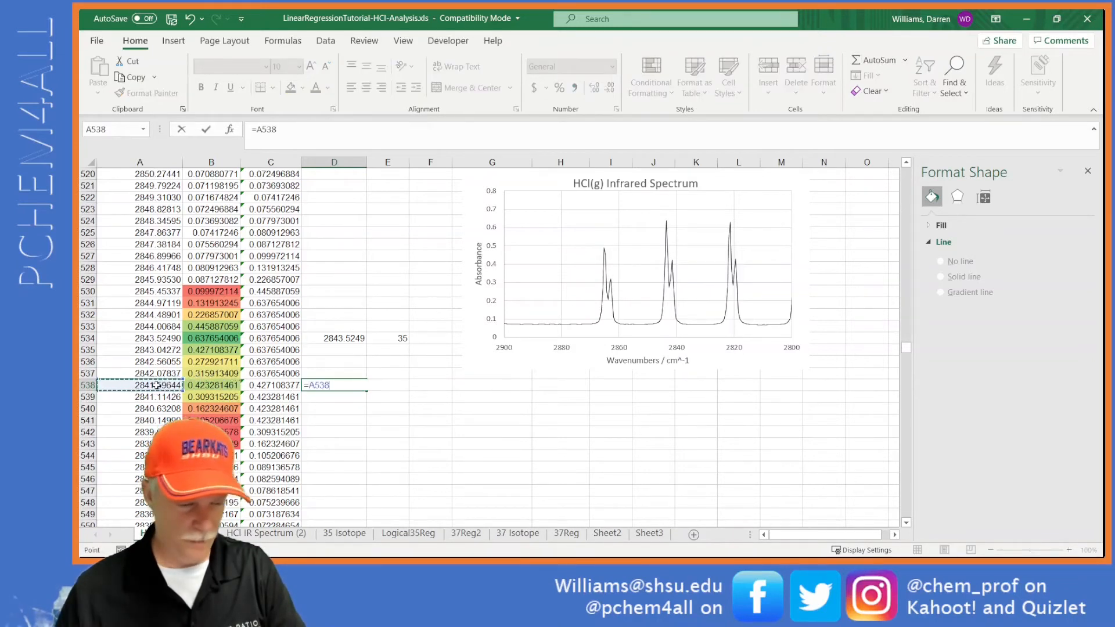
key(Return)
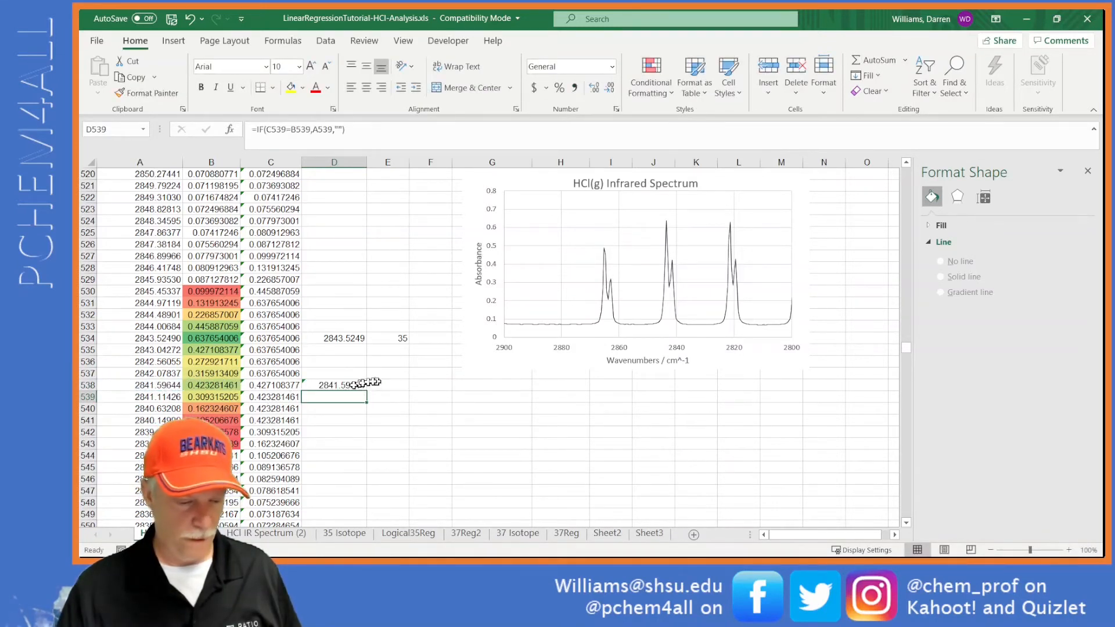
Step: Label the peak in row 538 as isotope 37 in column E
click(389, 385)
text(37)
key(Return)
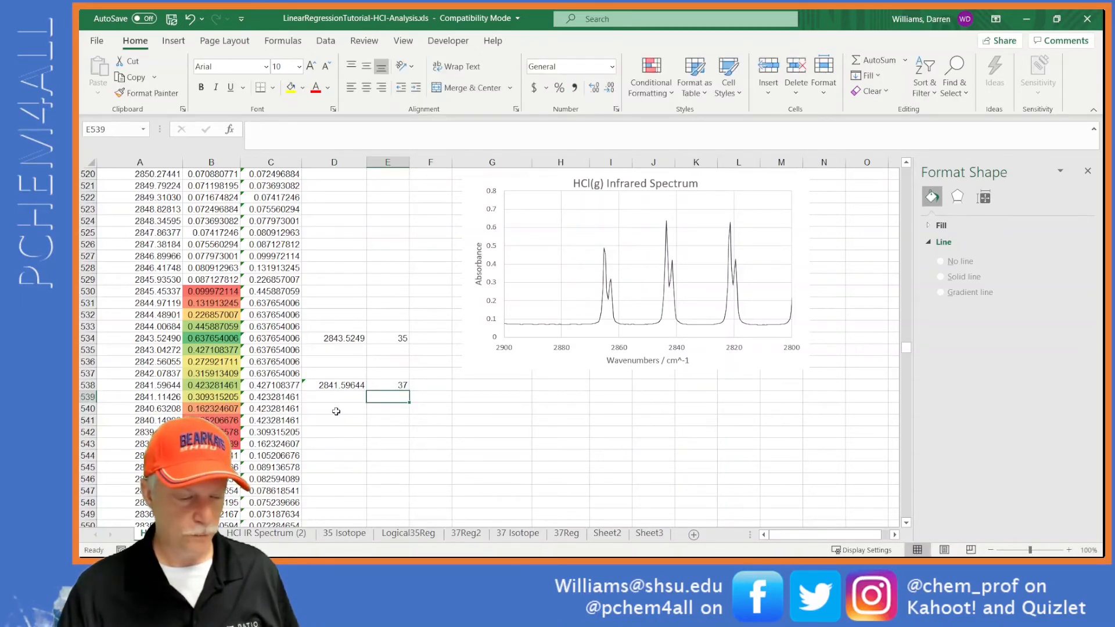
Step: Move the infrared spectrum chart down the sheet, beside roughly rows 542 to 558
scroll(336, 411, down, 5)
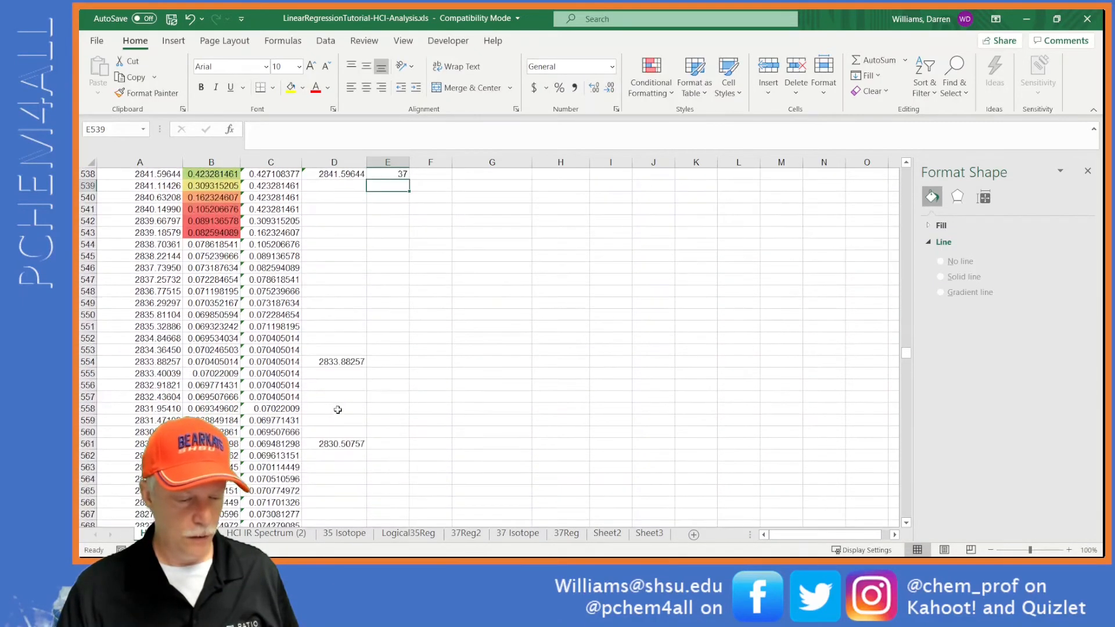
scroll(342, 401, up, 2)
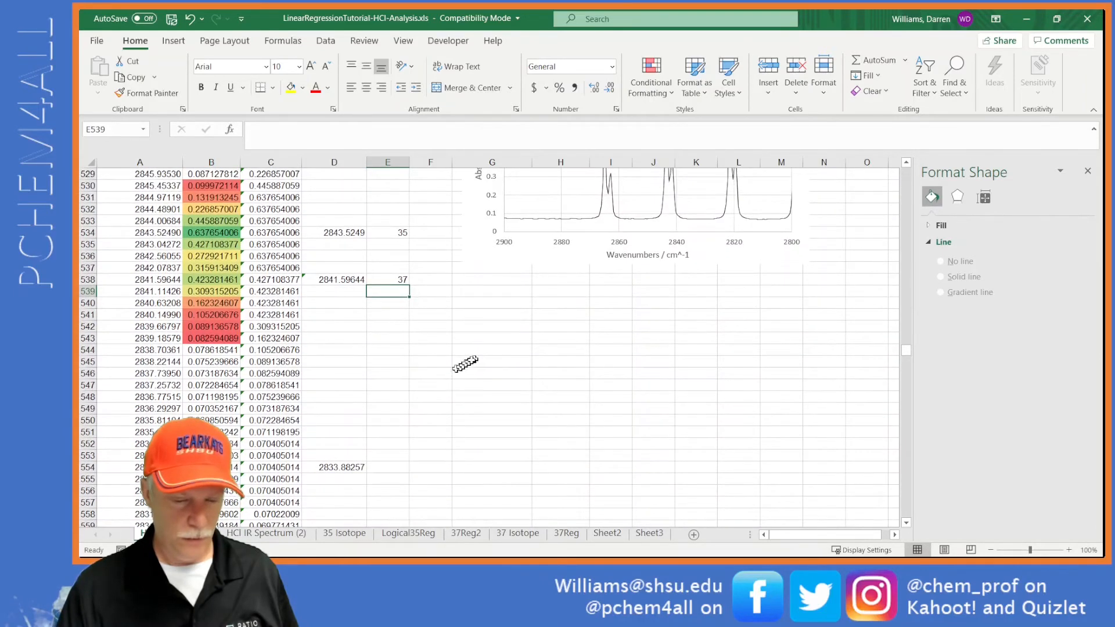
drag(472, 251, 479, 509)
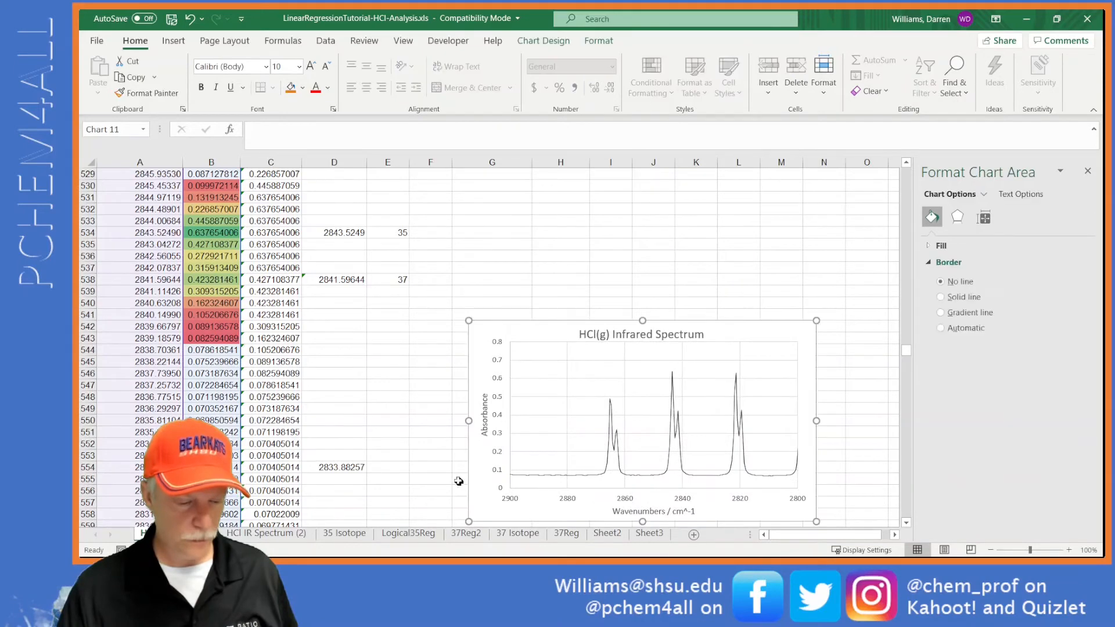
Step: Mark the false peaks in rows 554 and 561 with x in column E
scroll(435, 430, down, 4)
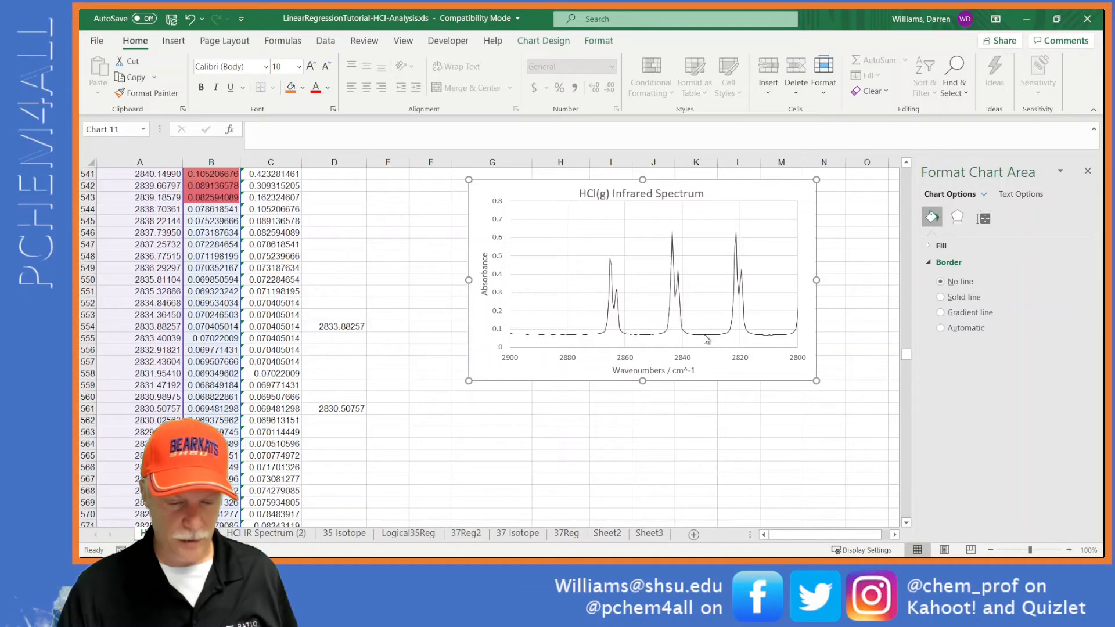
click(391, 325)
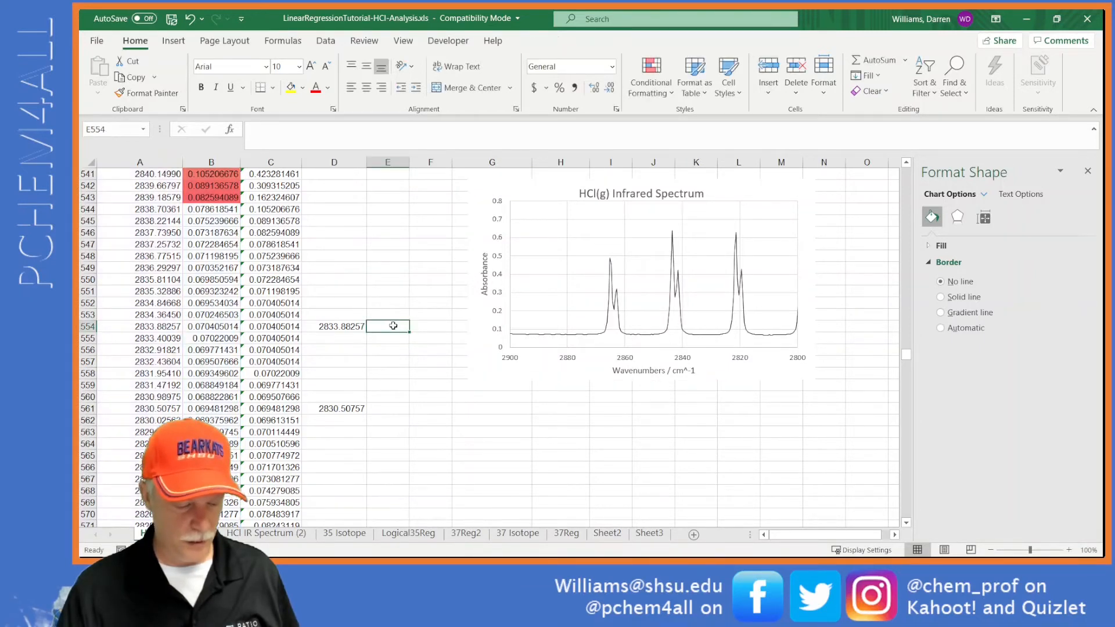
text(x)
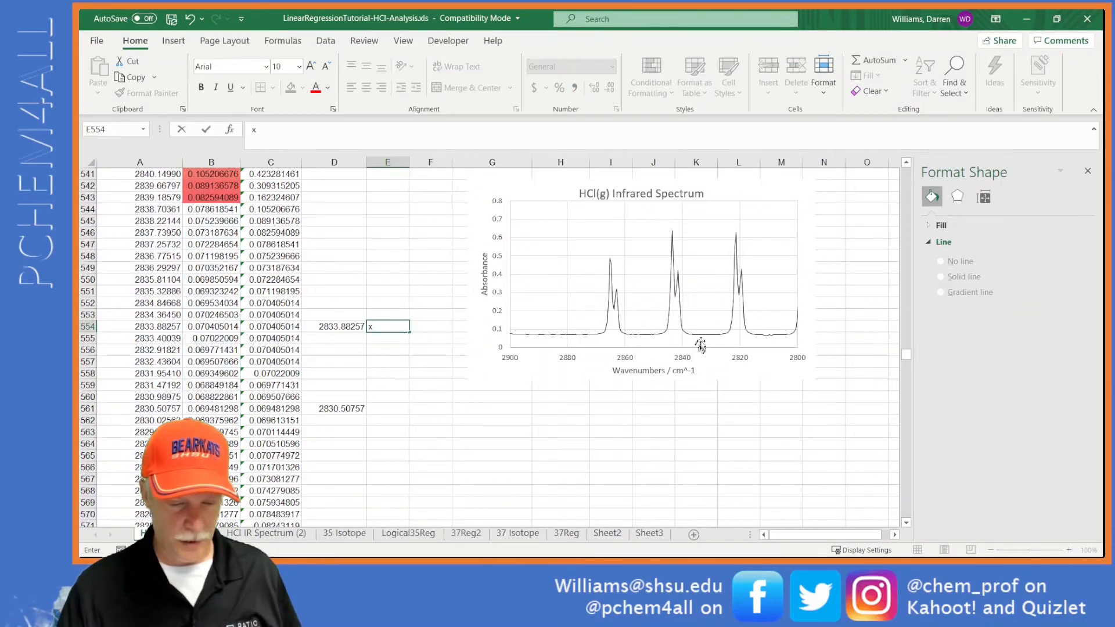
click(395, 408)
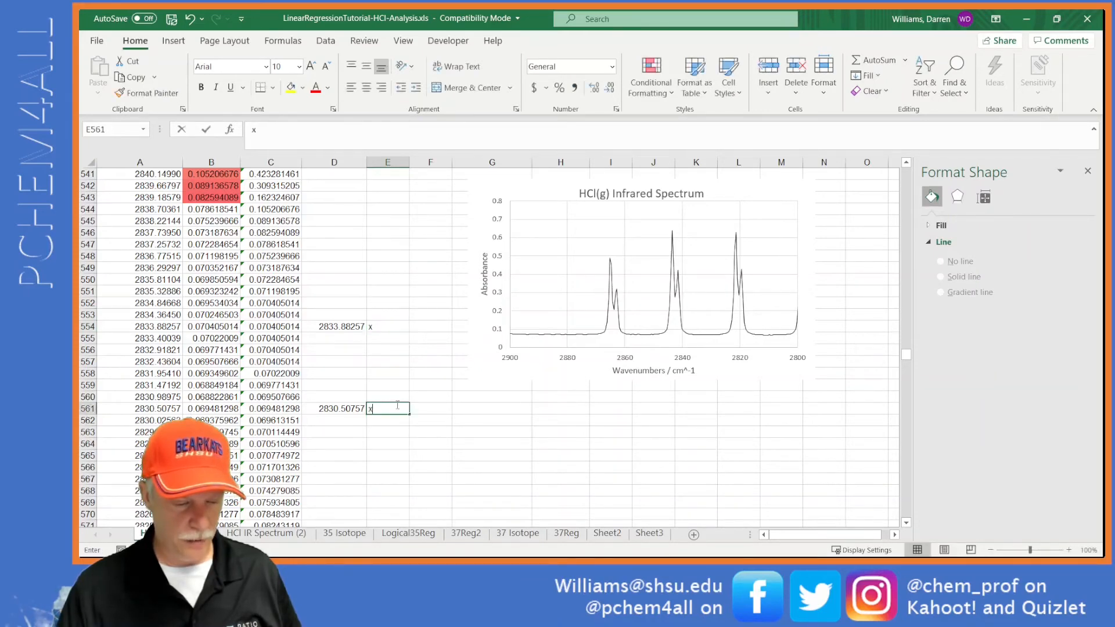
scroll(399, 405, down, 2)
text(x)
Step: Move the infrared spectrum chart down the sheet, beside roughly rows 564 to 581
scroll(399, 405, down, 2)
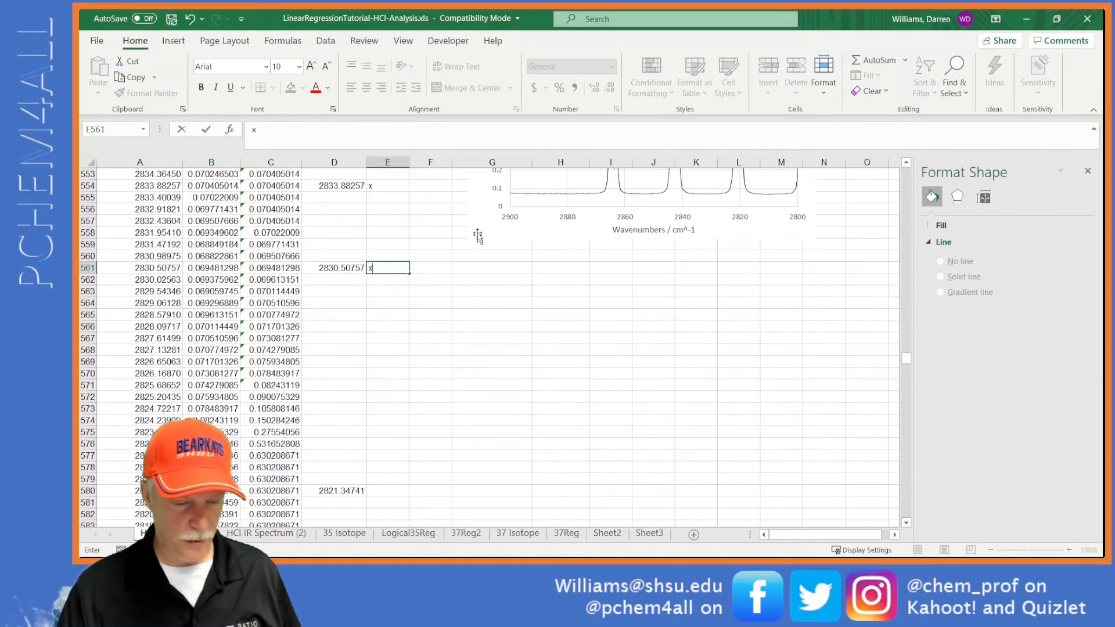
drag(477, 234, 473, 497)
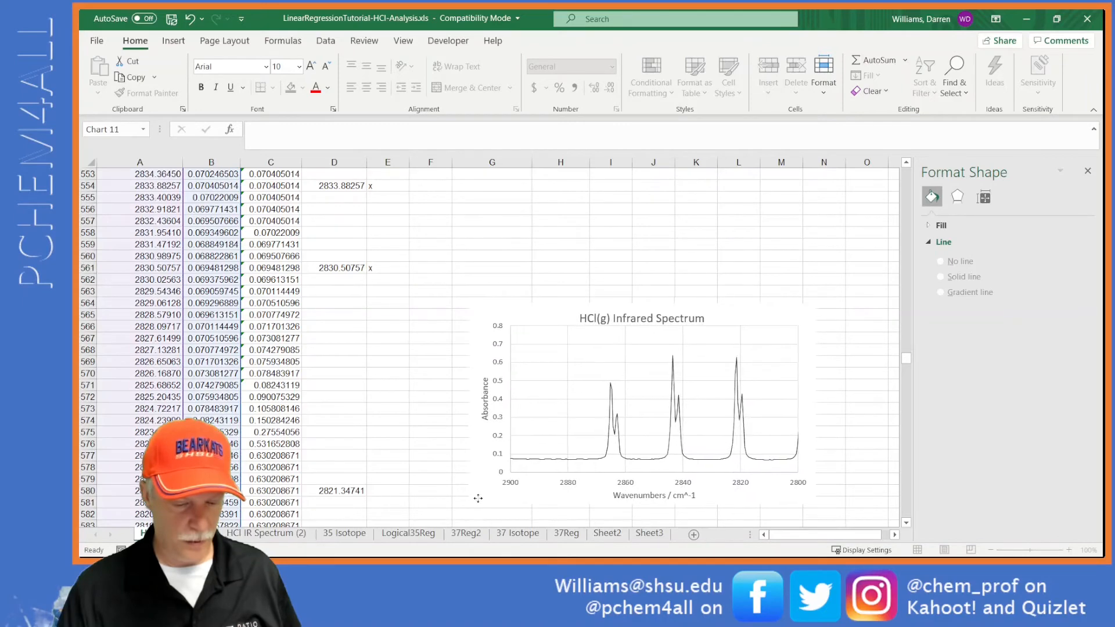
scroll(474, 496, down, 3)
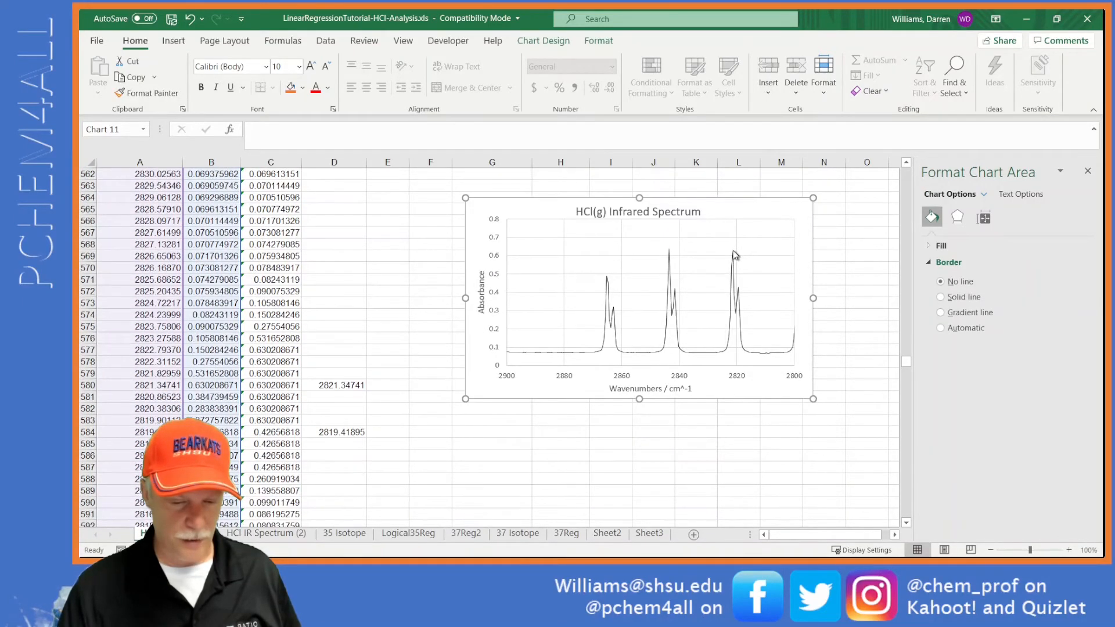
Step: Label the peak in row 580 as isotope 35 and the peak in row 584 as isotope 37 in column E
click(390, 388)
text(35)
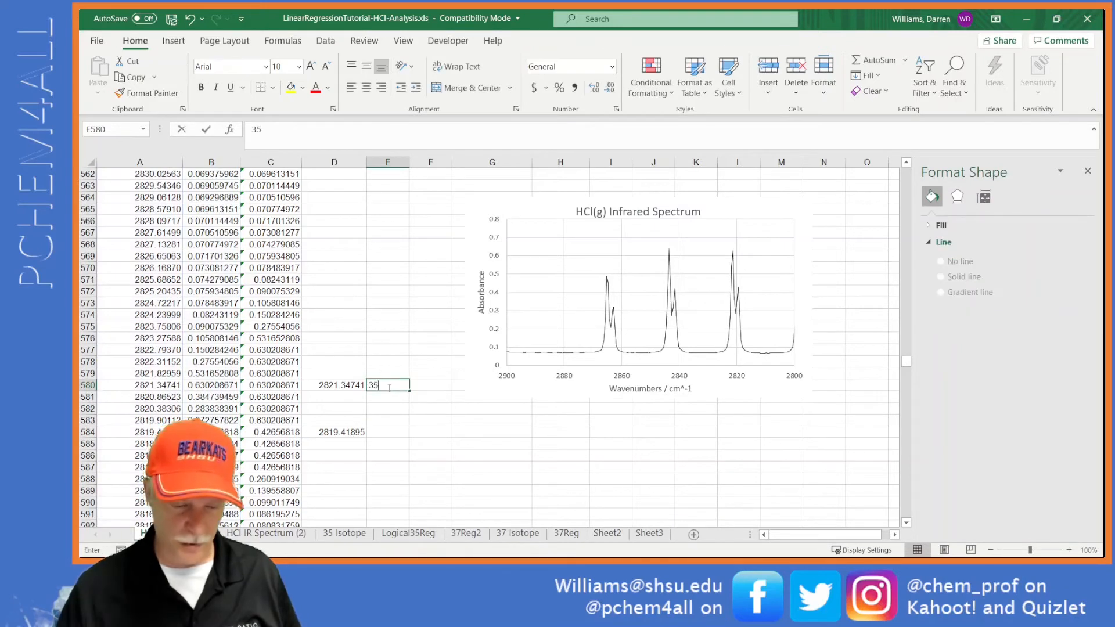
key(Return)
key(Return)
key(Return)
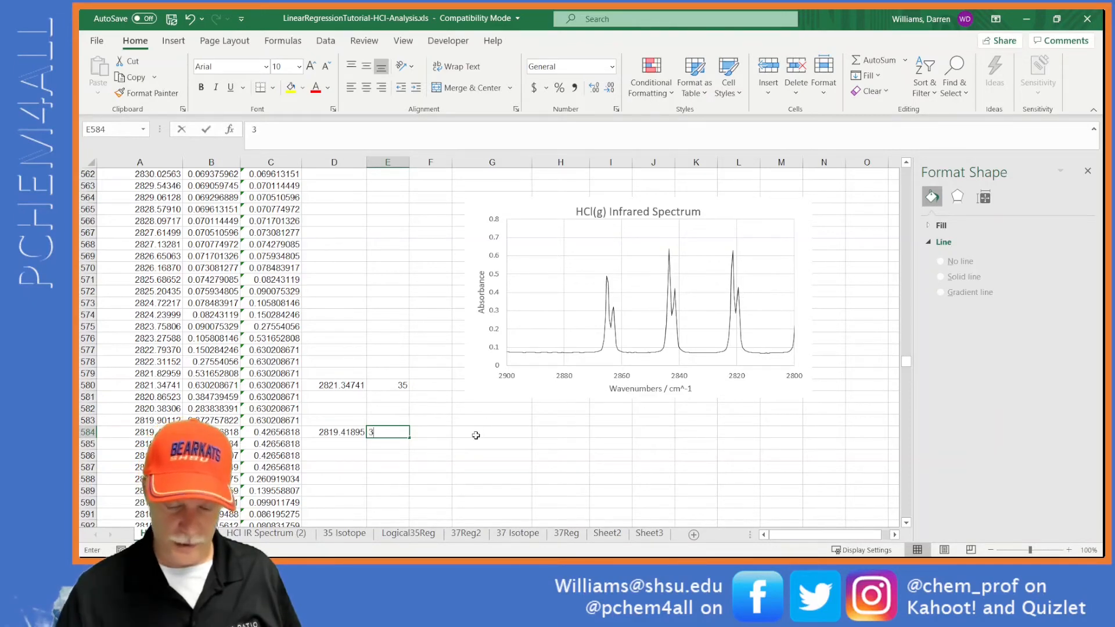
text(37)
key(Return)
Step: Move the infrared spectrum chart down the sheet, beside roughly rows 594 to 611
scroll(473, 430, down, 5)
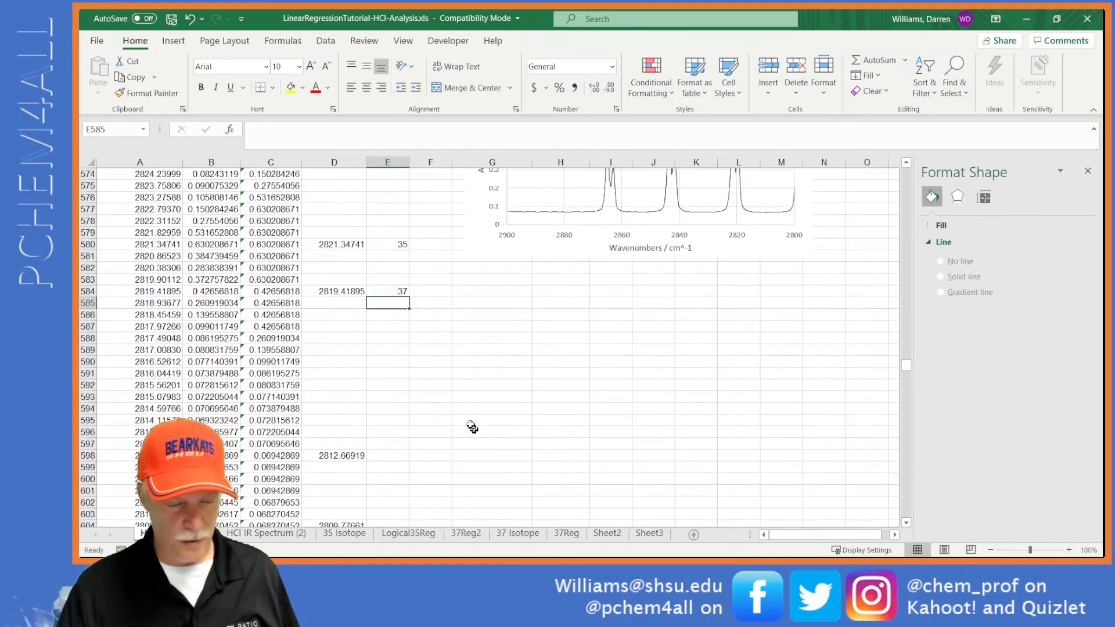
drag(474, 208, 467, 504)
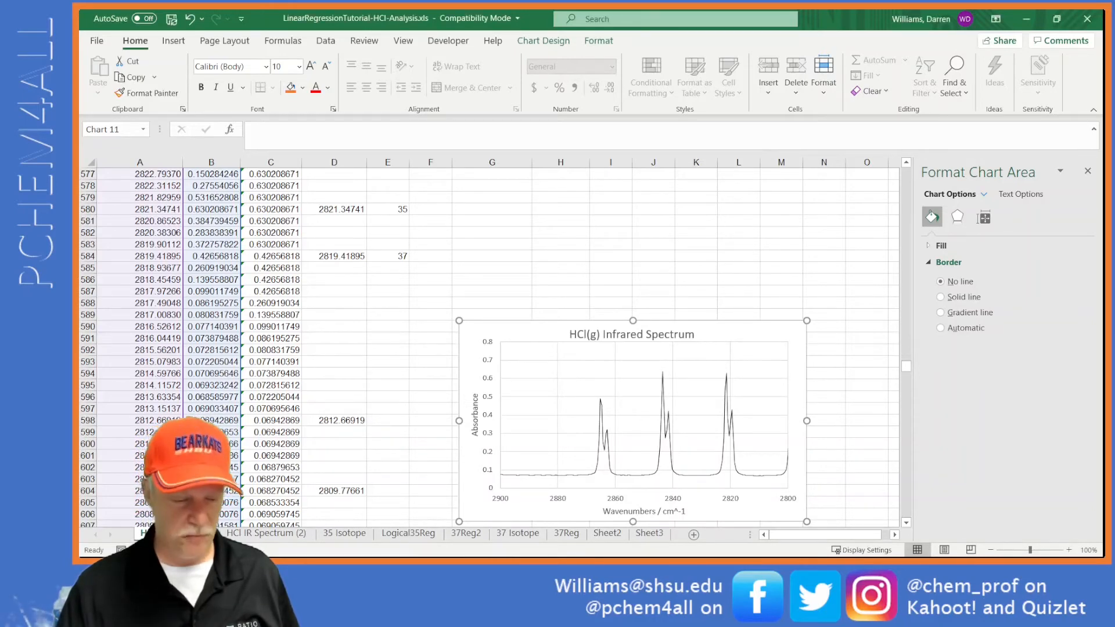
scroll(405, 401, down, 3)
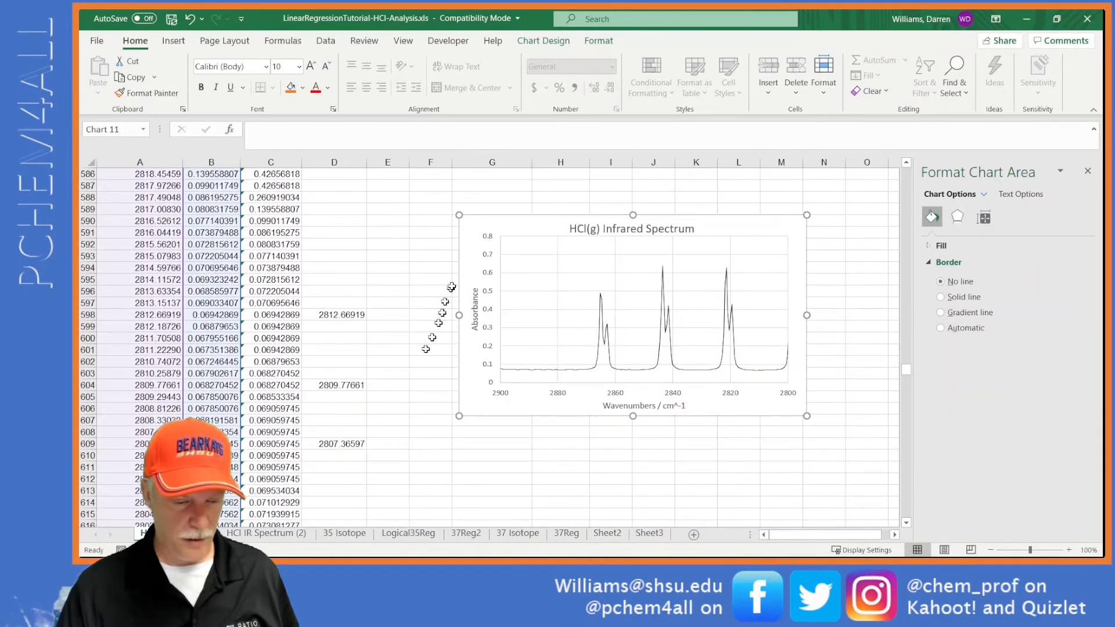
drag(469, 219, 465, 274)
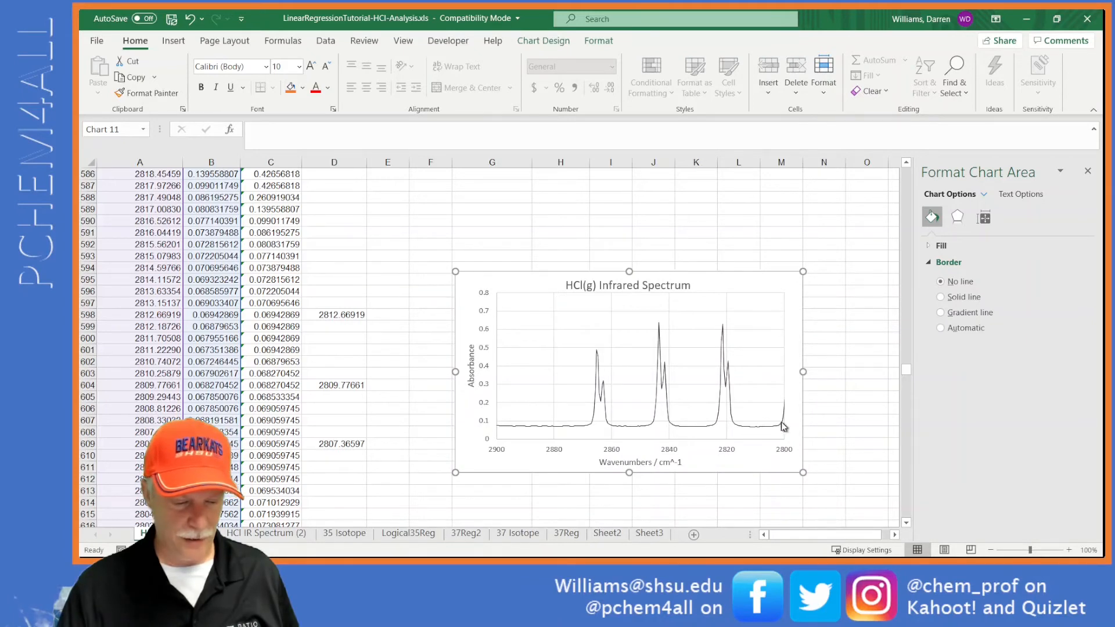
Step: Mark the false peaks in rows 598, 604 and 609 with x in column E
click(398, 315)
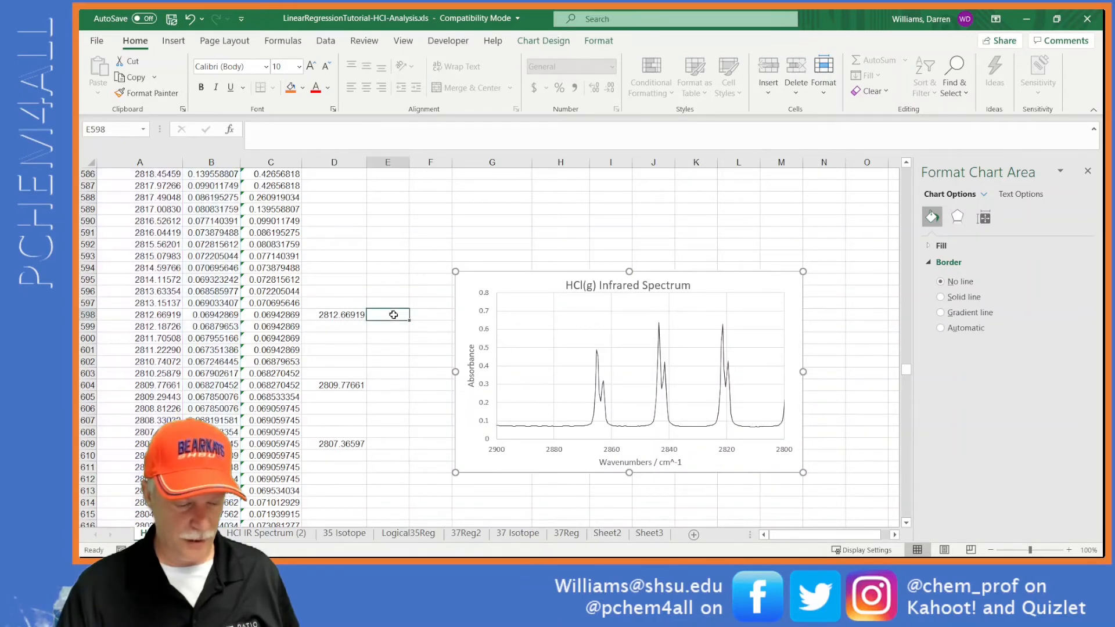
text(x)
click(400, 385)
text(x)
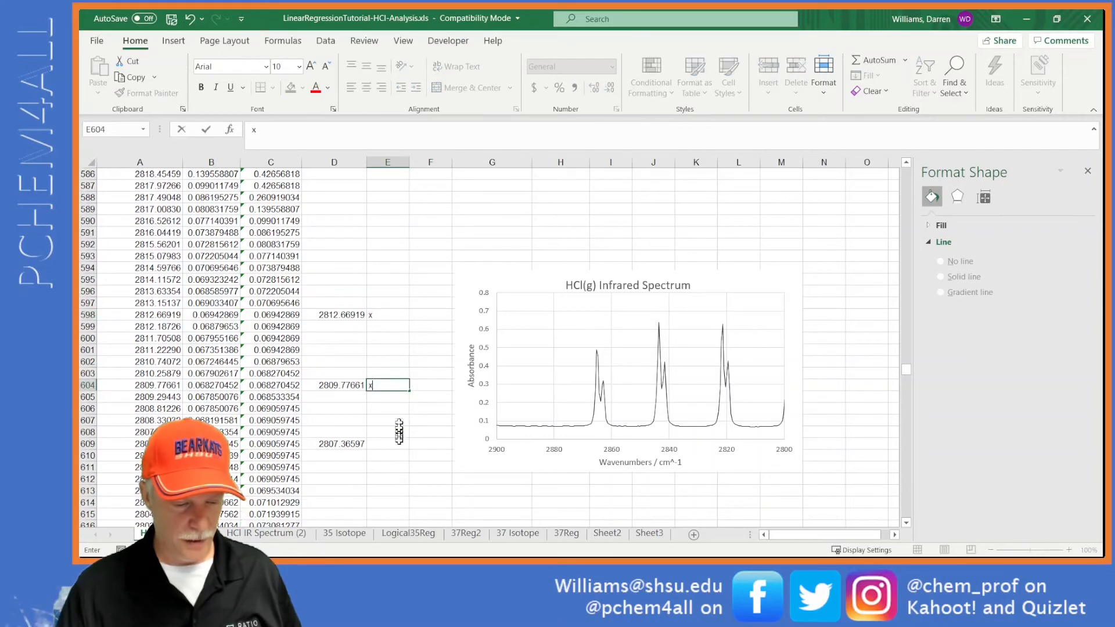
click(400, 443)
text(x)
Step: Move the infrared spectrum chart down the sheet, beside roughly rows 620 to 637
scroll(400, 442, down, 6)
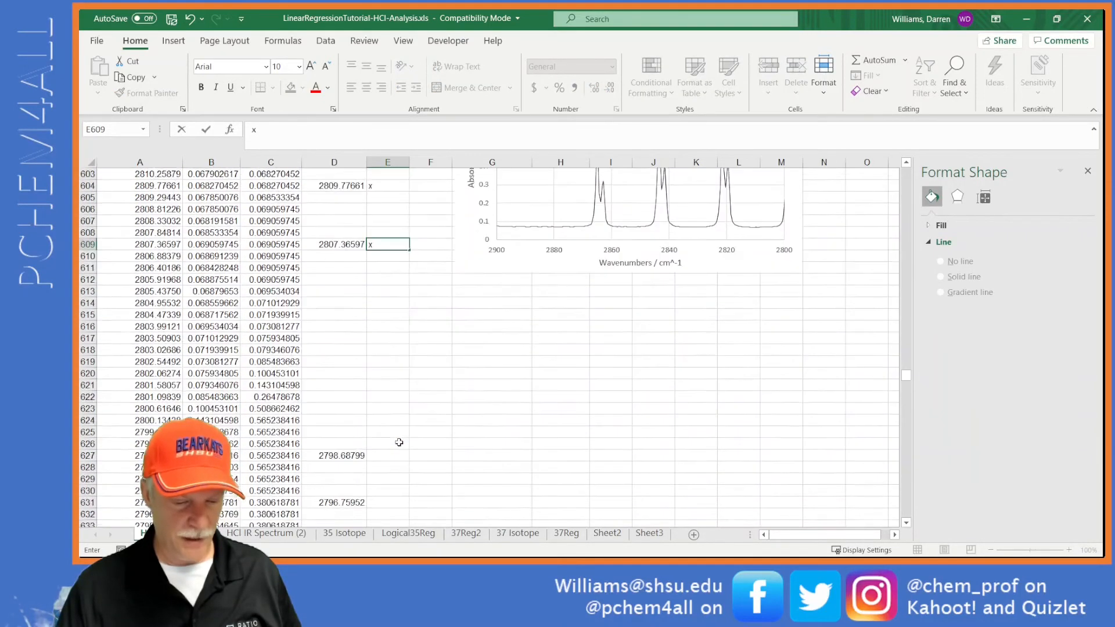
drag(469, 248, 475, 492)
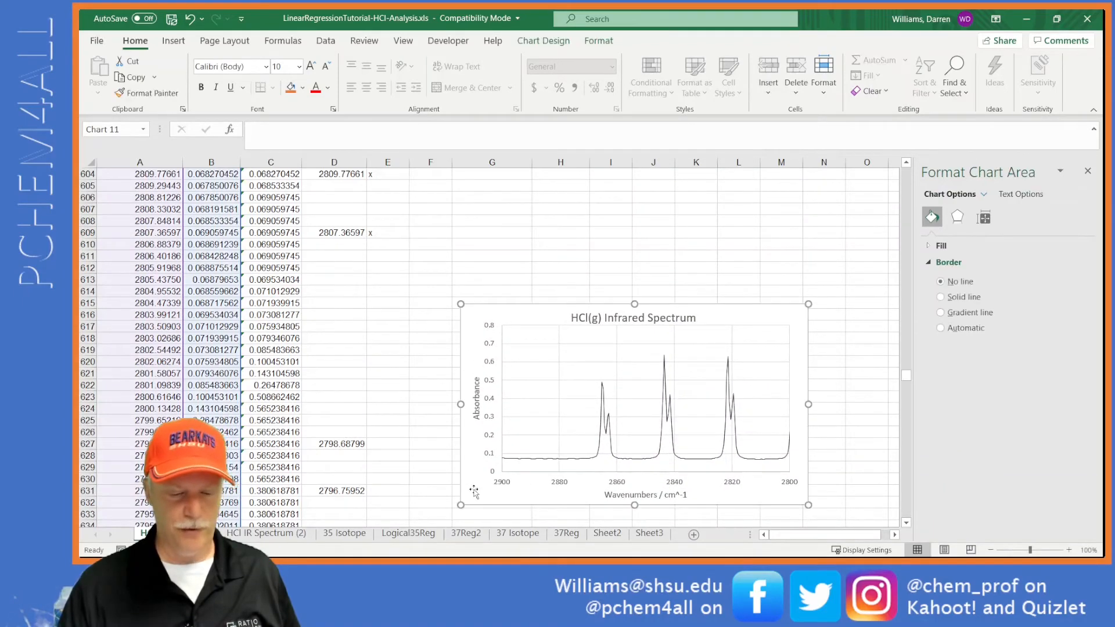
scroll(474, 492, down, 2)
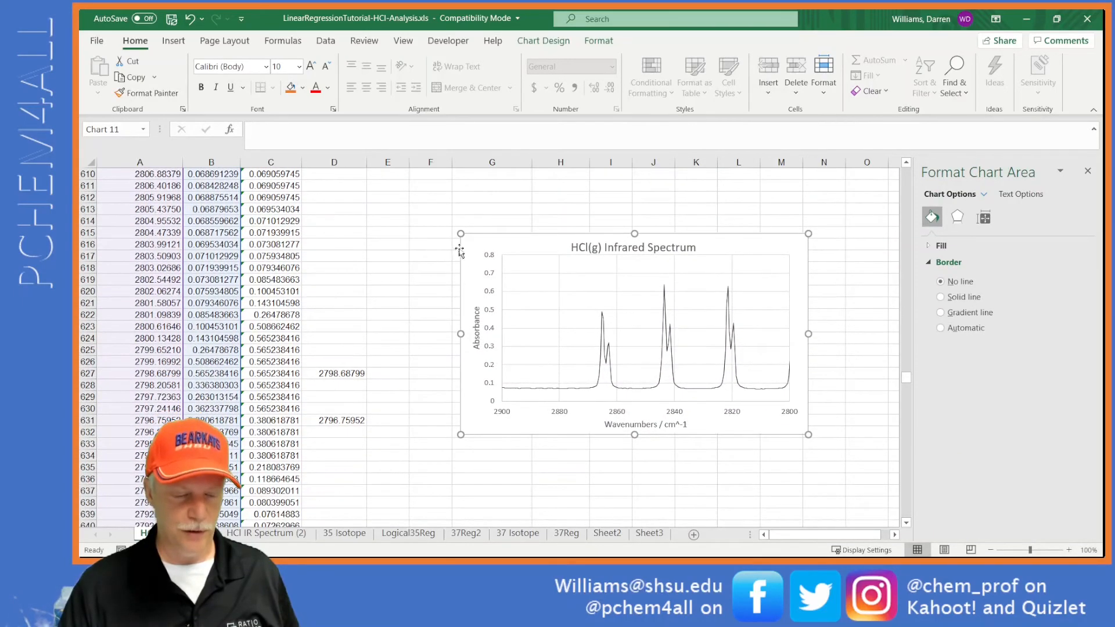
drag(472, 240, 469, 295)
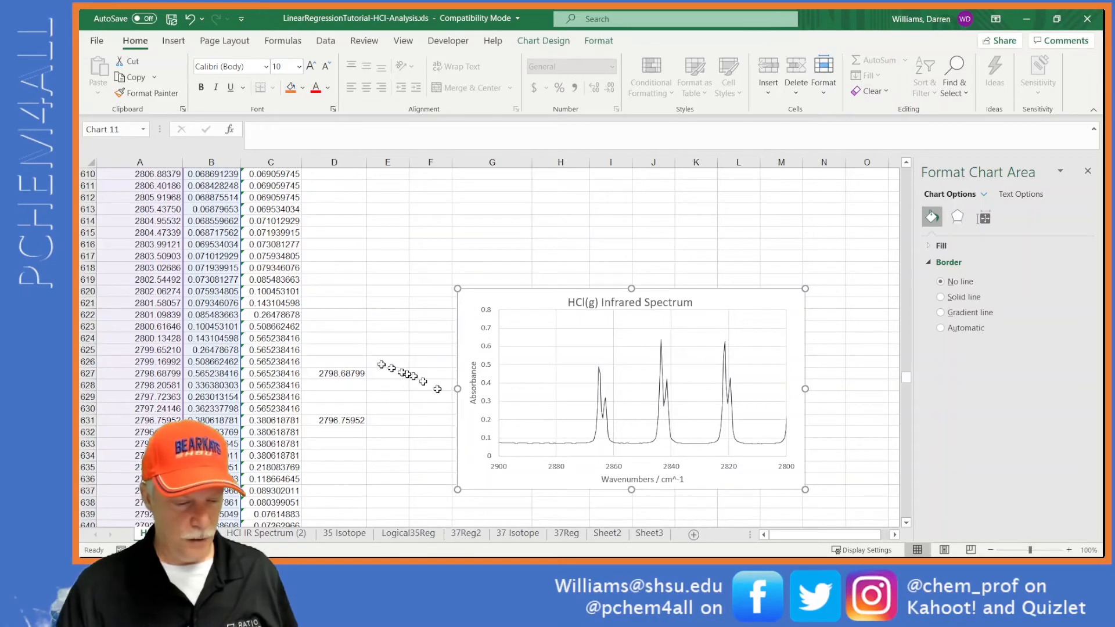
Step: Set the chart's wavenumber axis bounds to a minimum of 2700 and a maximum of 2800
click(667, 466)
click(1005, 220)
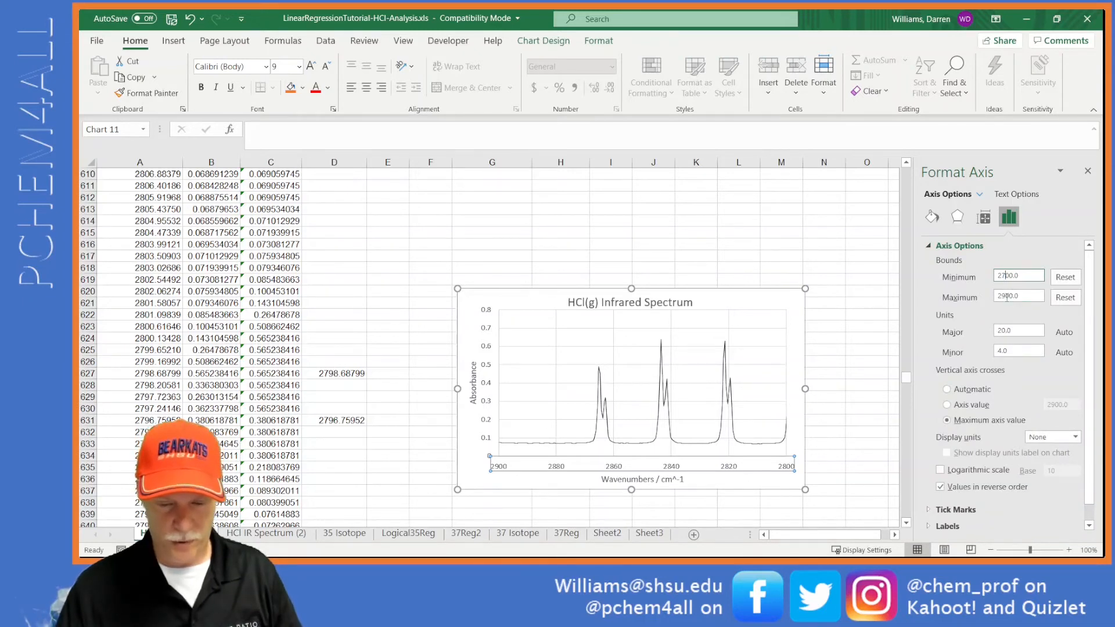
click(1006, 296)
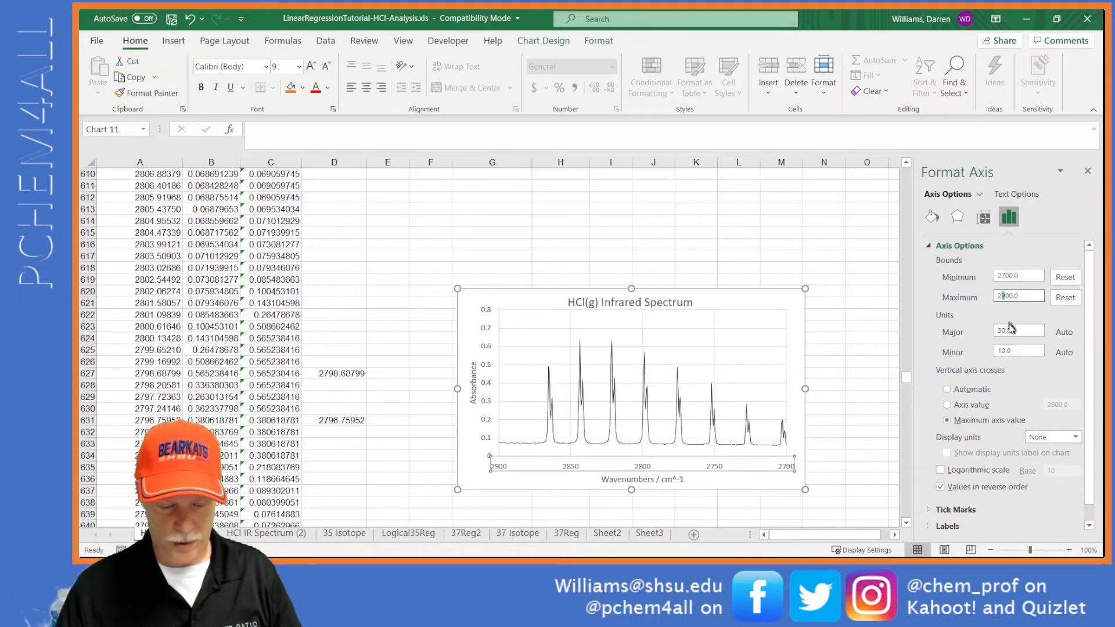
key(Return)
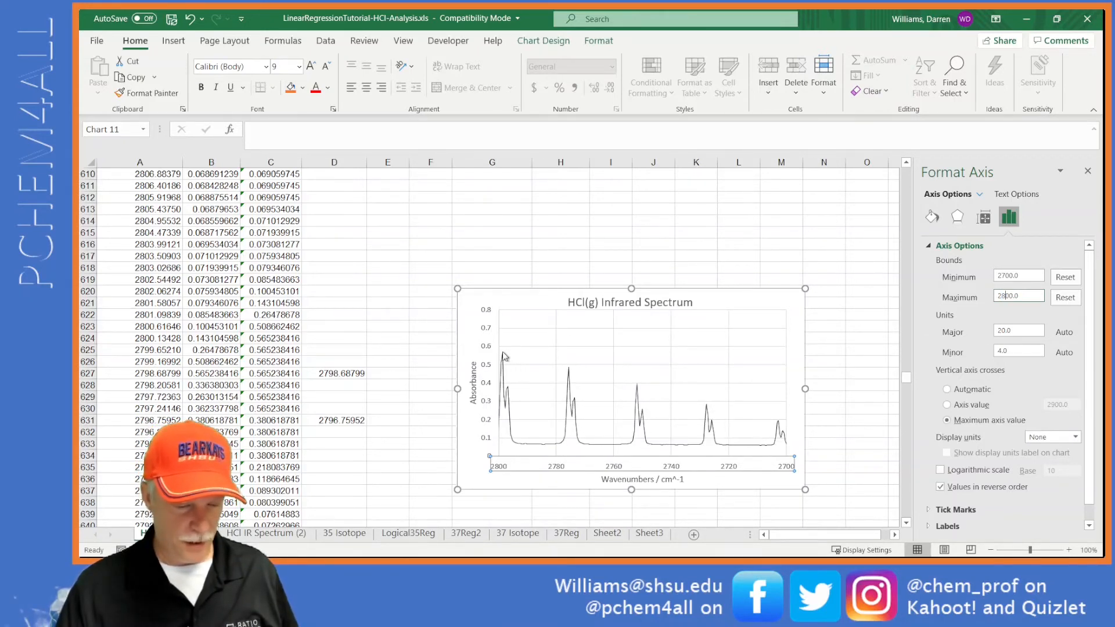
Step: Label the peak in row 627 as isotope 35 and the peak in row 631 as isotope 37 in column E
click(394, 372)
text(35)
key(Return)
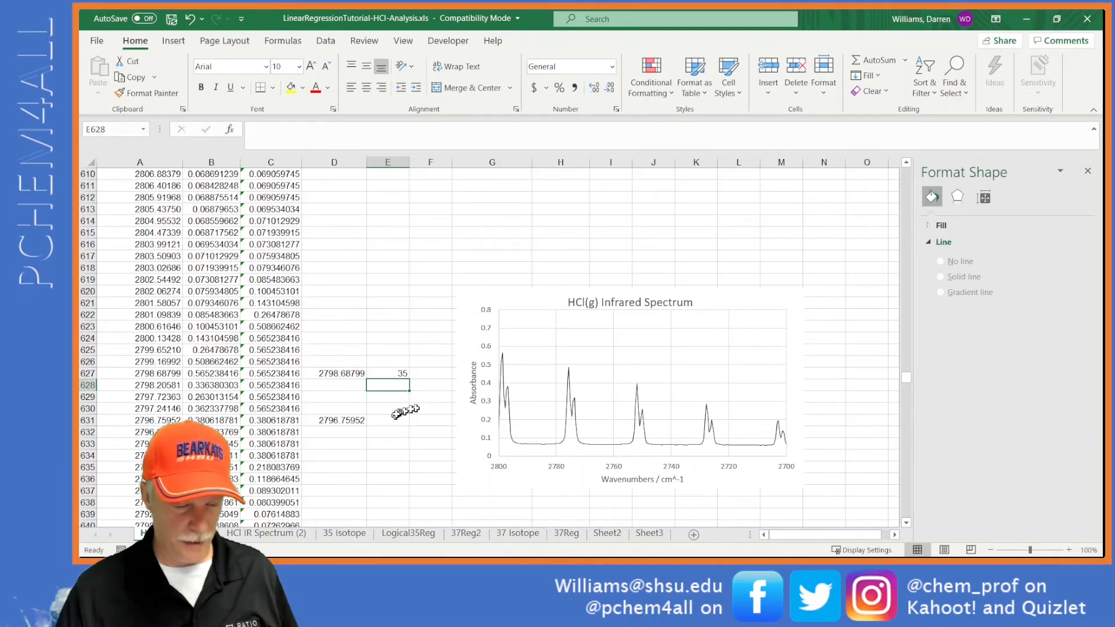
click(390, 420)
text(37)
key(Return)
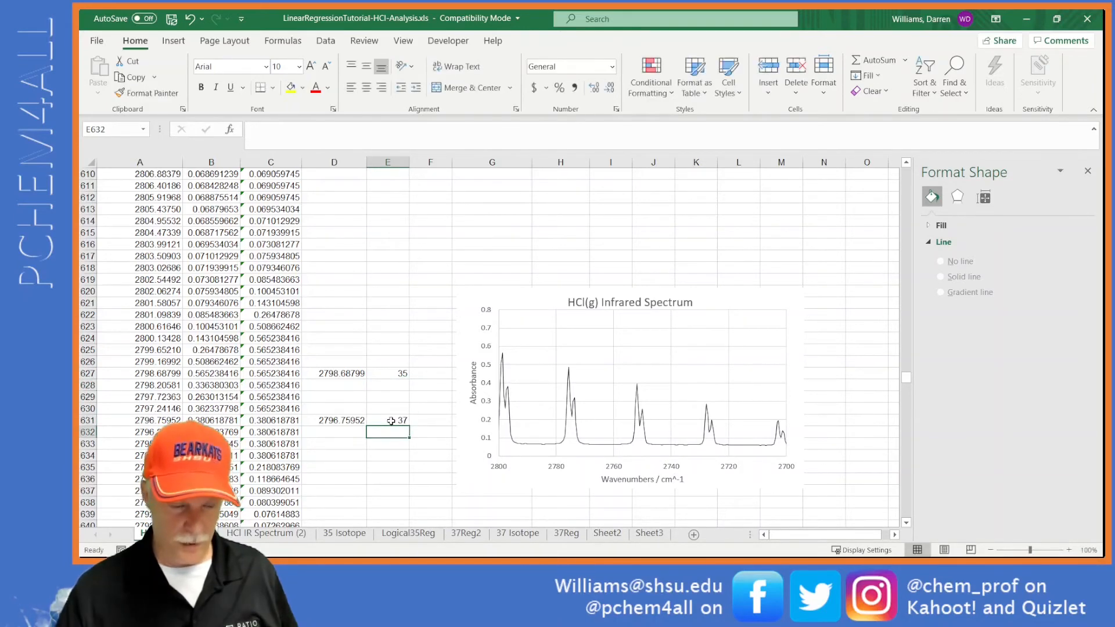
Step: Move the spectrum chart beside roughly rows 641 to 658 and mark the false peaks in rows 651 and 658 with x in column E
scroll(392, 420, down, 7)
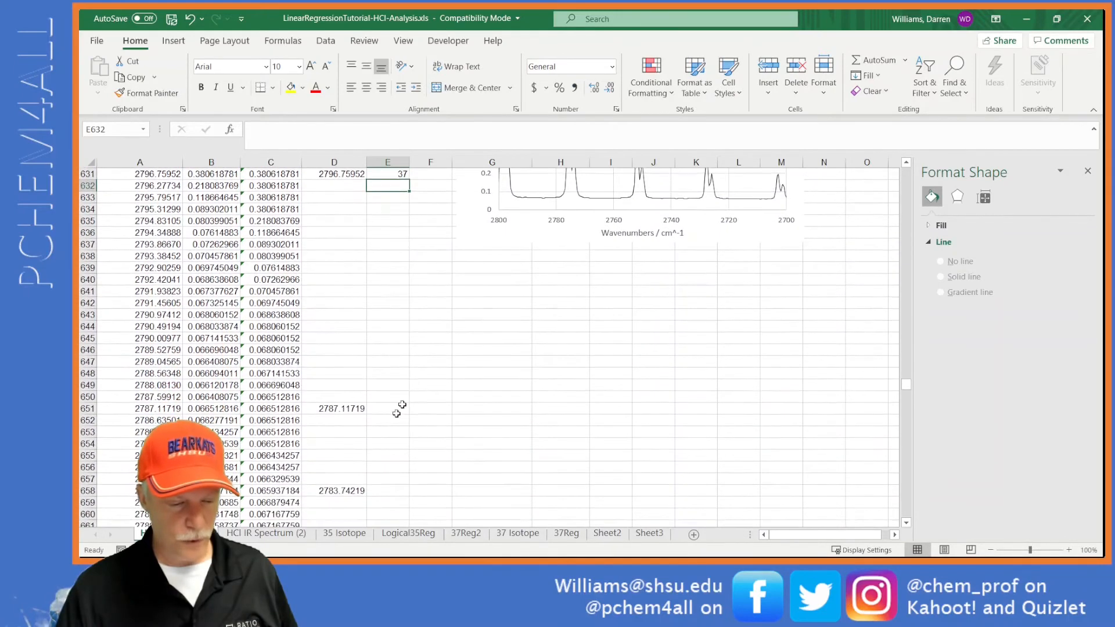
drag(472, 224, 479, 467)
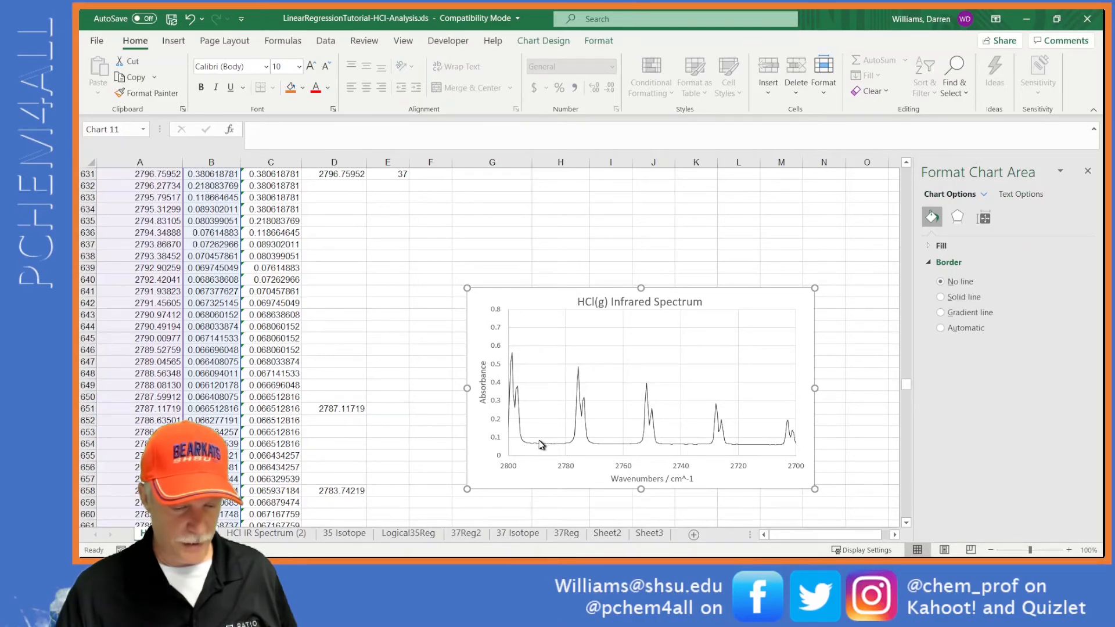
click(397, 410)
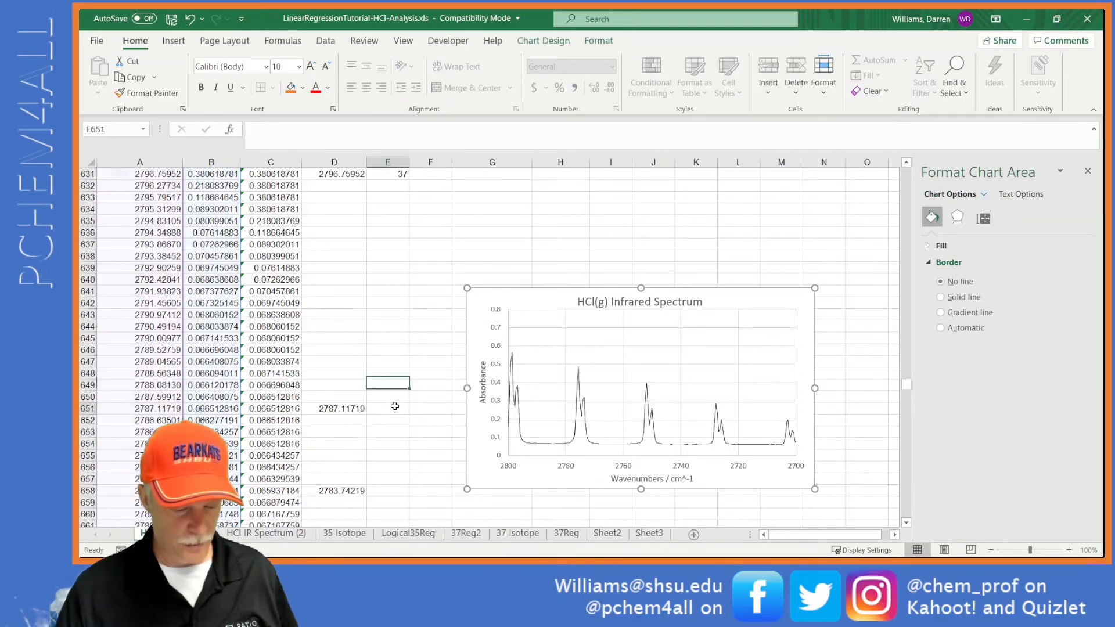
text(x)
scroll(407, 425, down, 3)
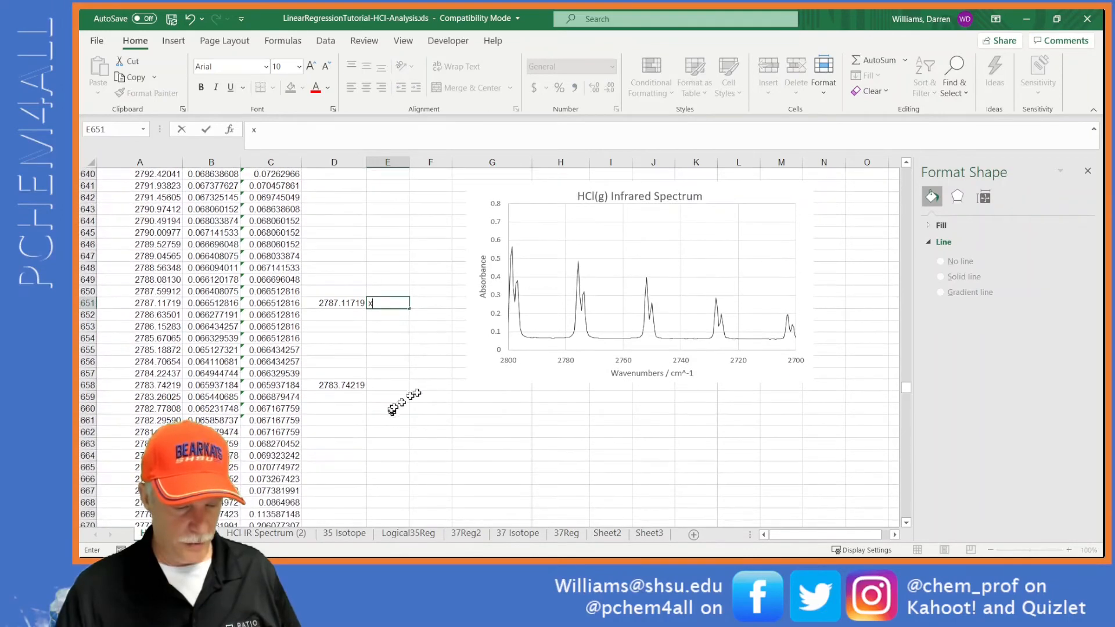
click(374, 385)
text(x)
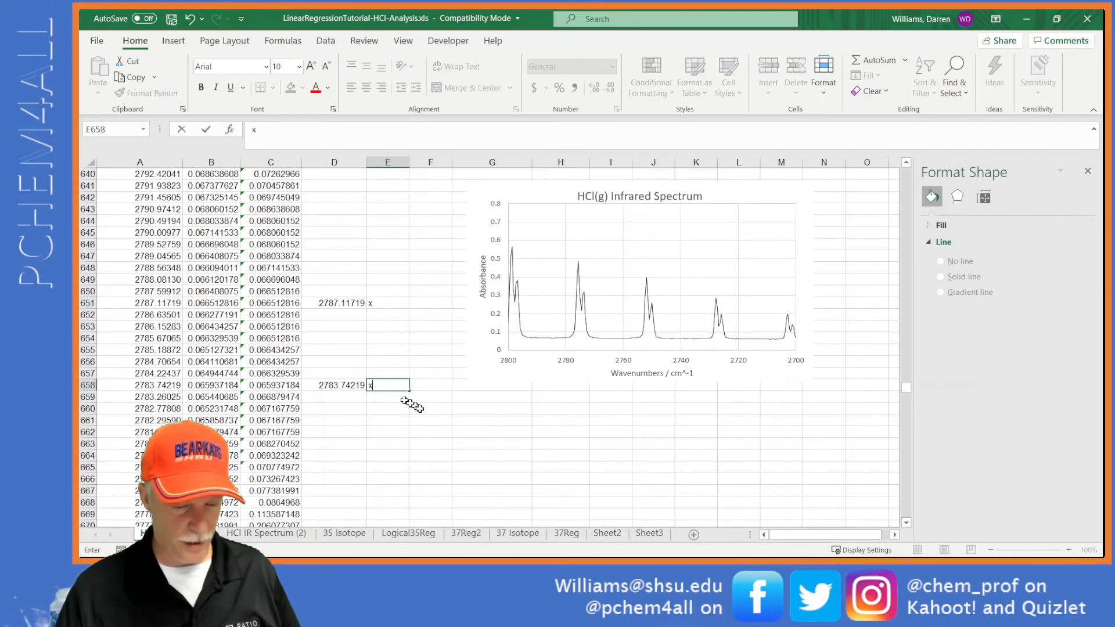
Step: Move the spectrum chart beside roughly rows 663 to 680 and label the peaks in E675 and E679 as isotopes 35 and 37
scroll(415, 406, down, 4)
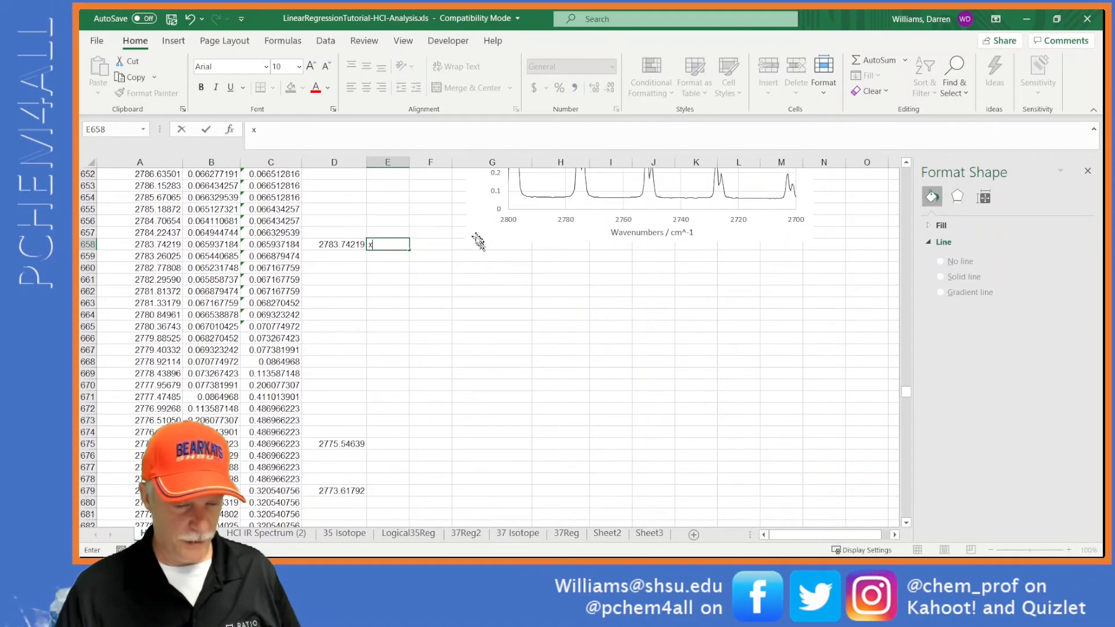
drag(472, 228, 464, 486)
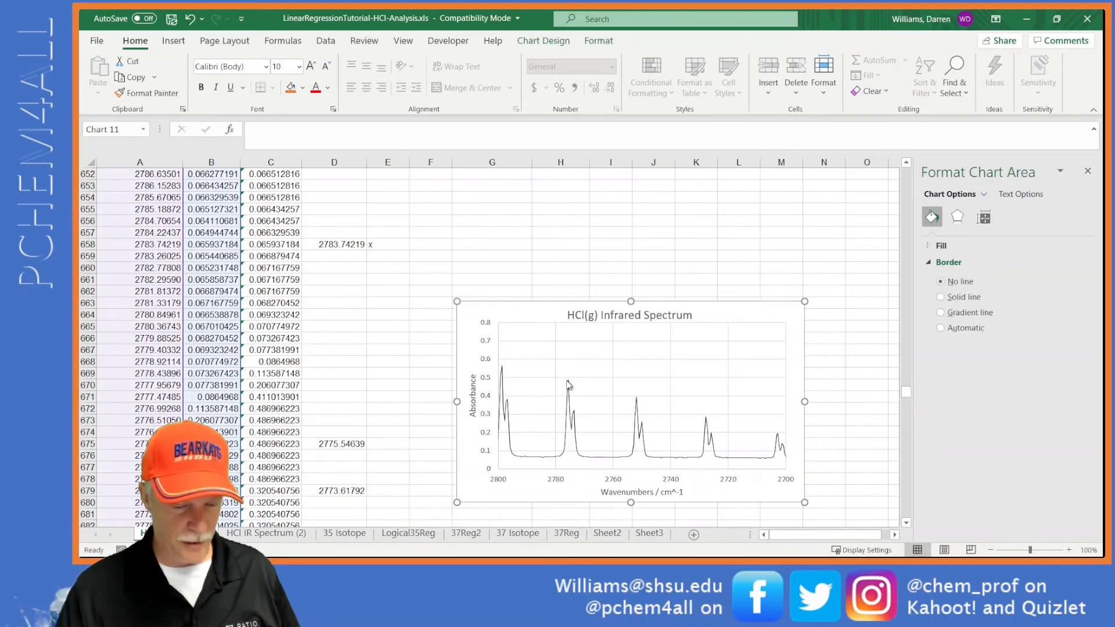
click(389, 443)
text(35)
key(Return)
key(Return)
key(Return)
key(Return)
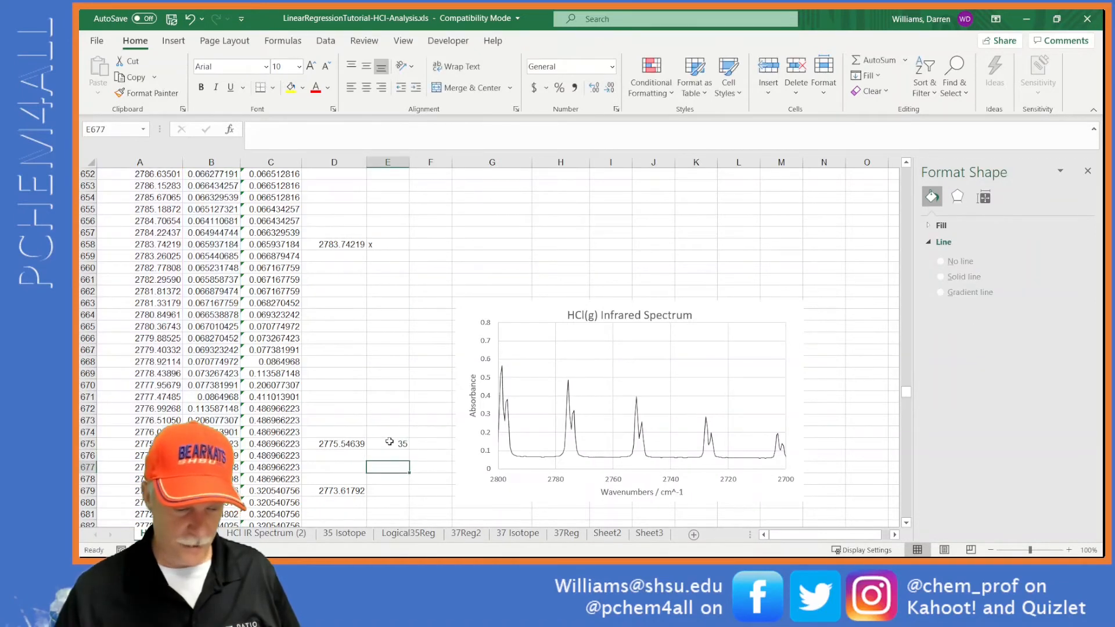
text(37)
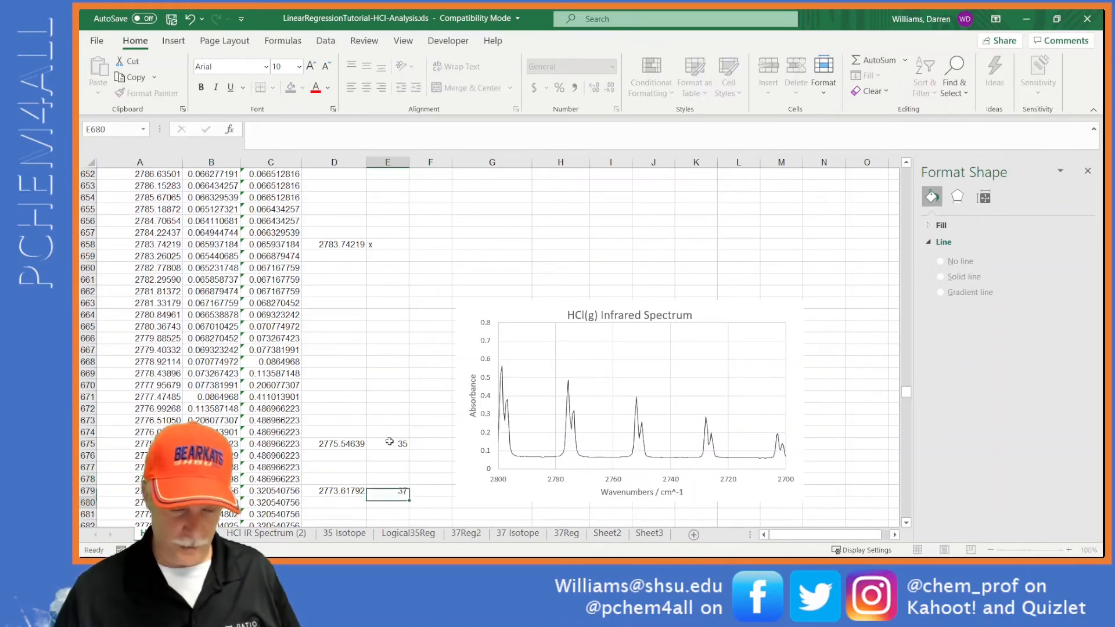
key(Return)
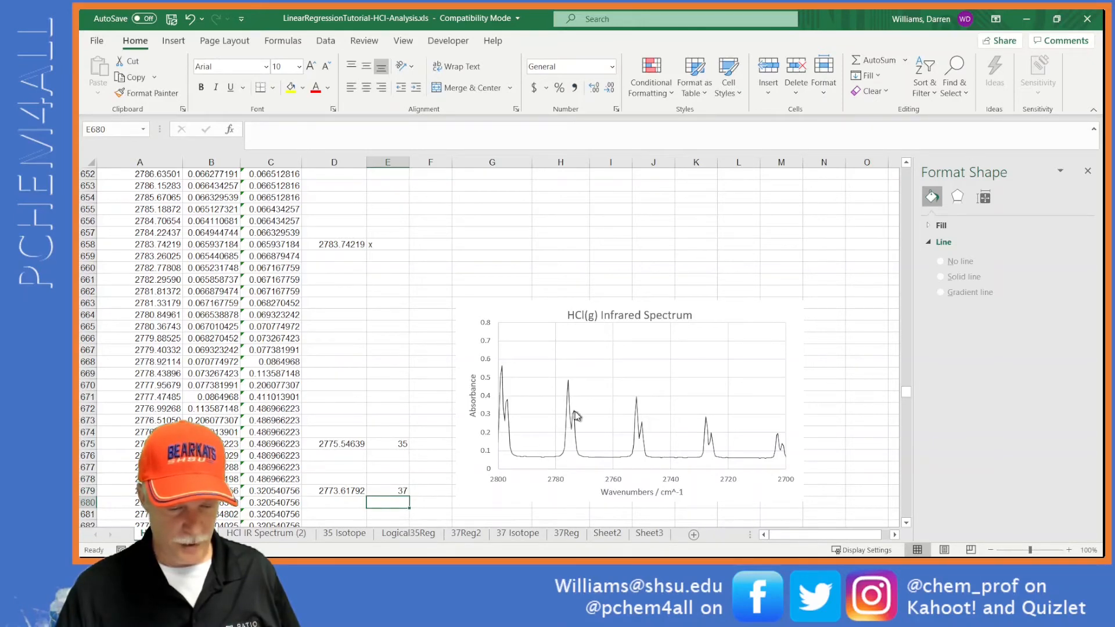
scroll(386, 442, down, 7)
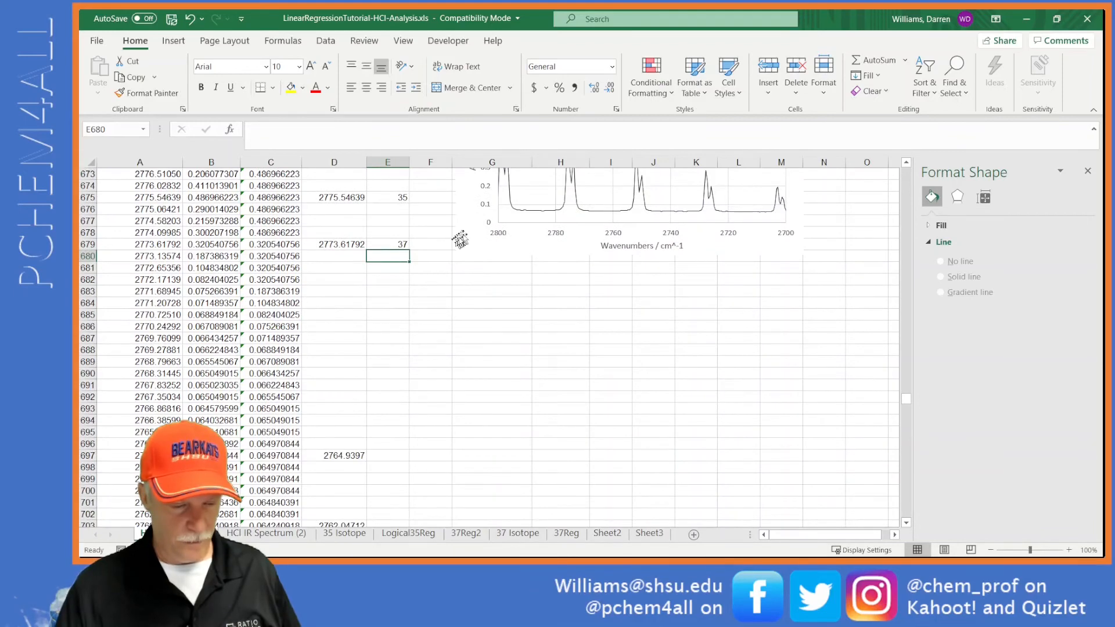
Step: Move the spectrum chart beside roughly rows 689 to 706 and mark the false peaks in E697 and E703 with x
drag(458, 238, 454, 456)
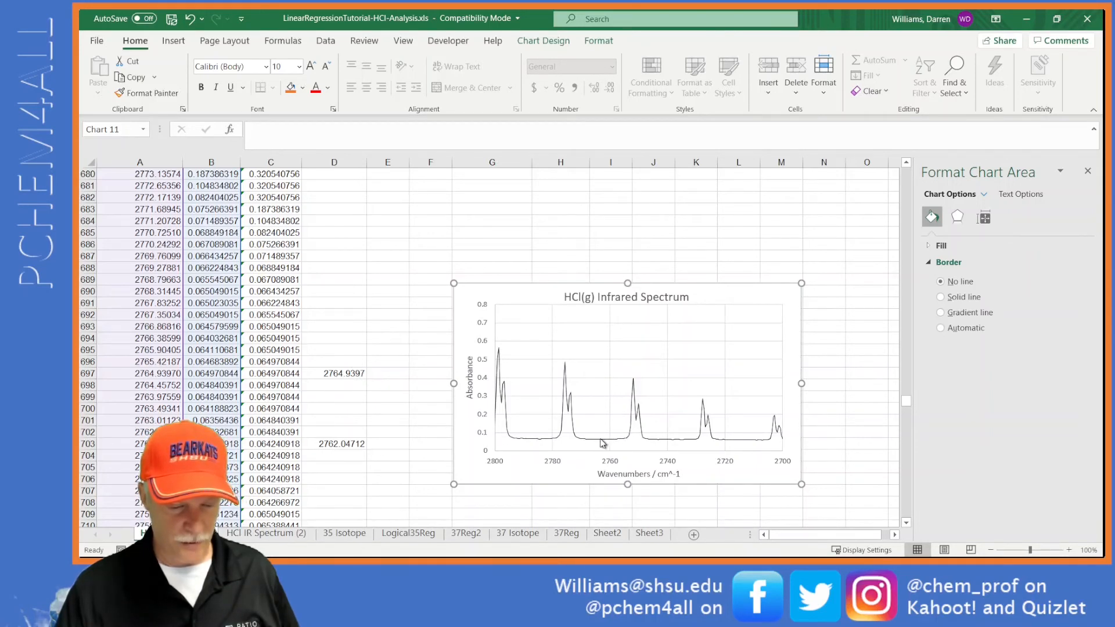
click(393, 375)
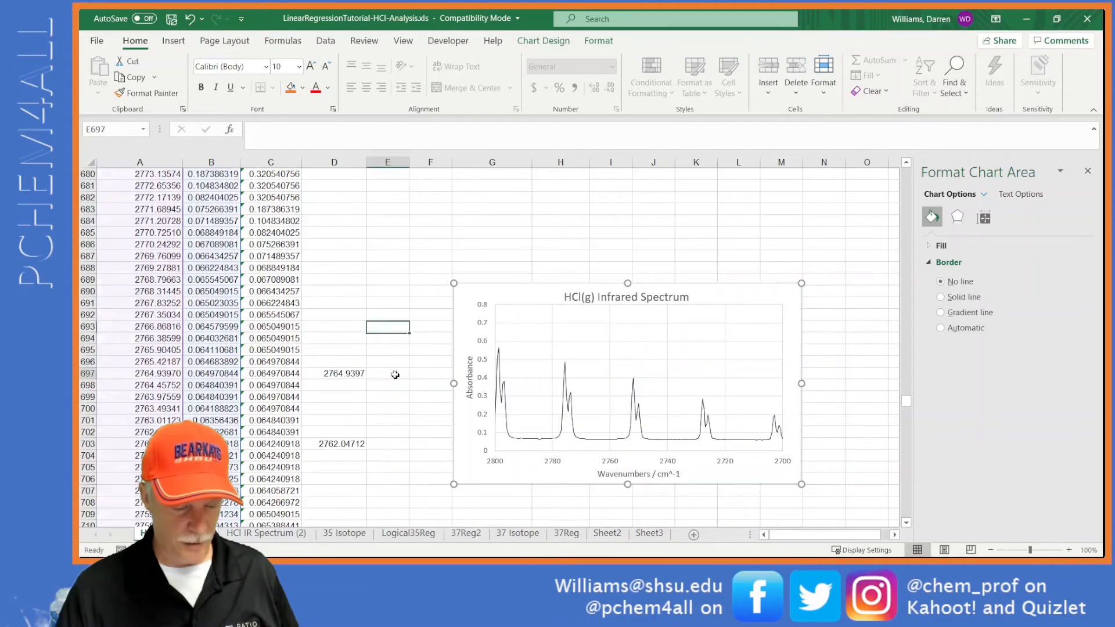
text(x)
click(391, 444)
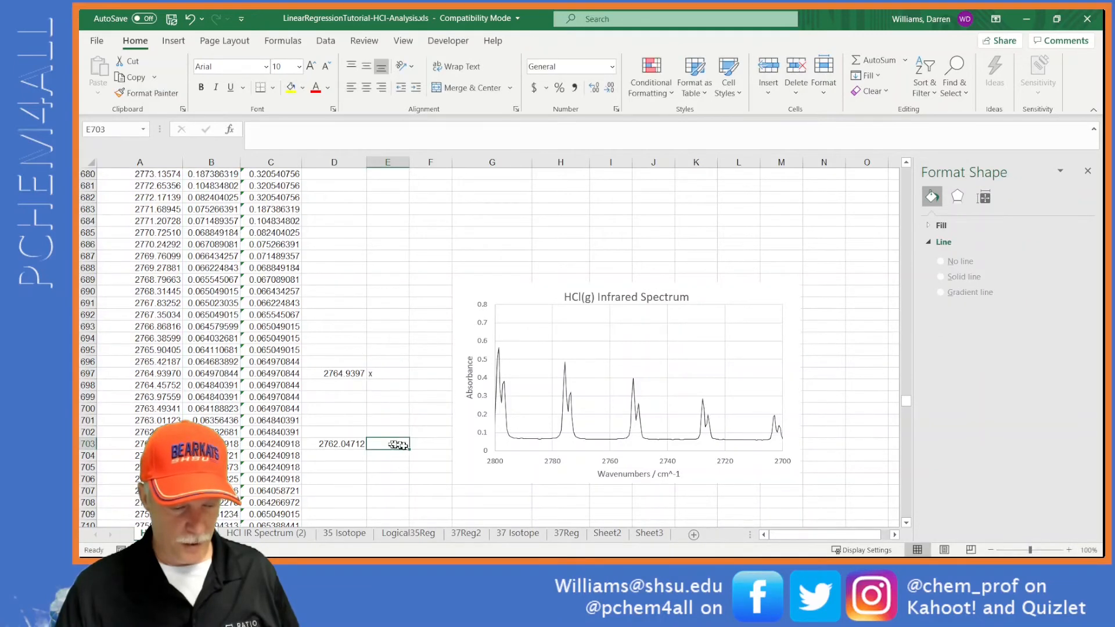
text(x)
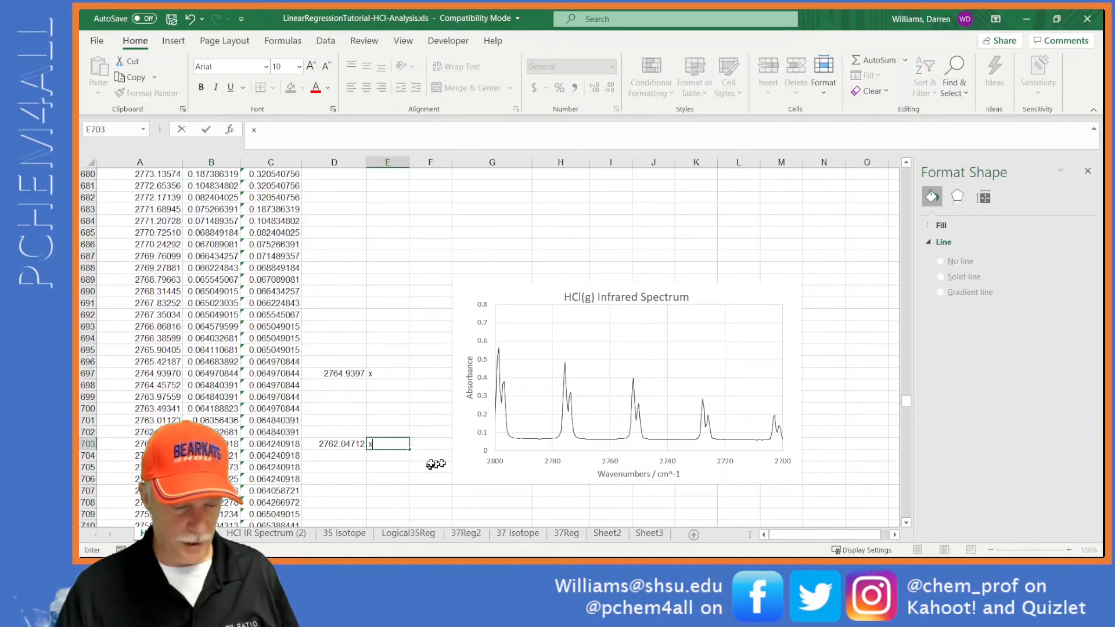
Step: Move the spectrum chart beside roughly rows 710 to 727 and label the peaks in E724 and E728 as isotopes 35 and 37
scroll(433, 459, down, 6)
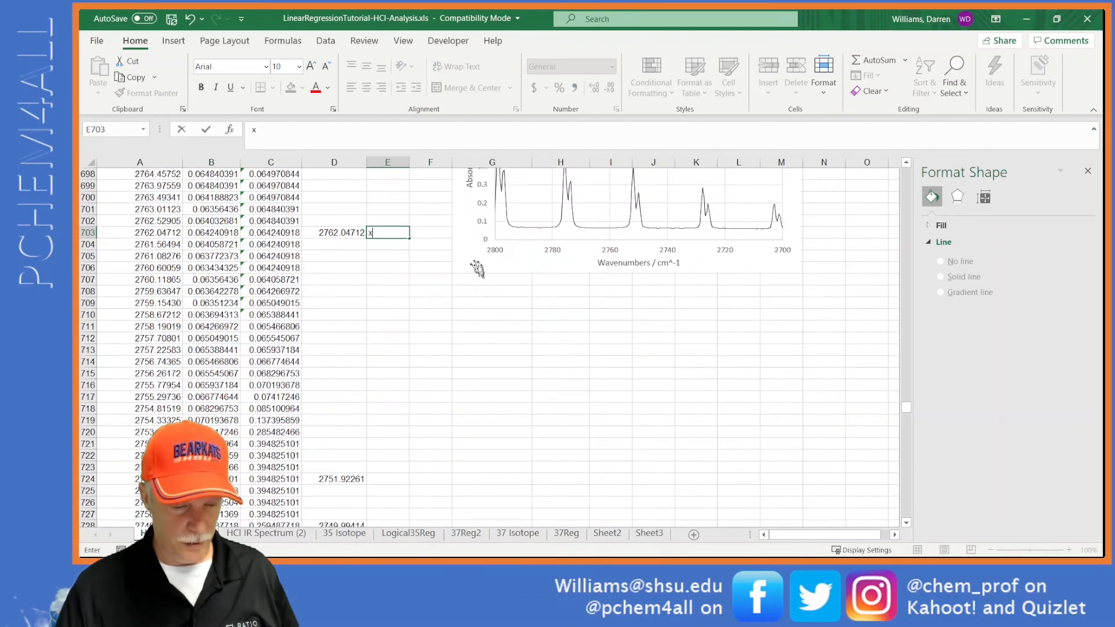
drag(472, 266, 486, 508)
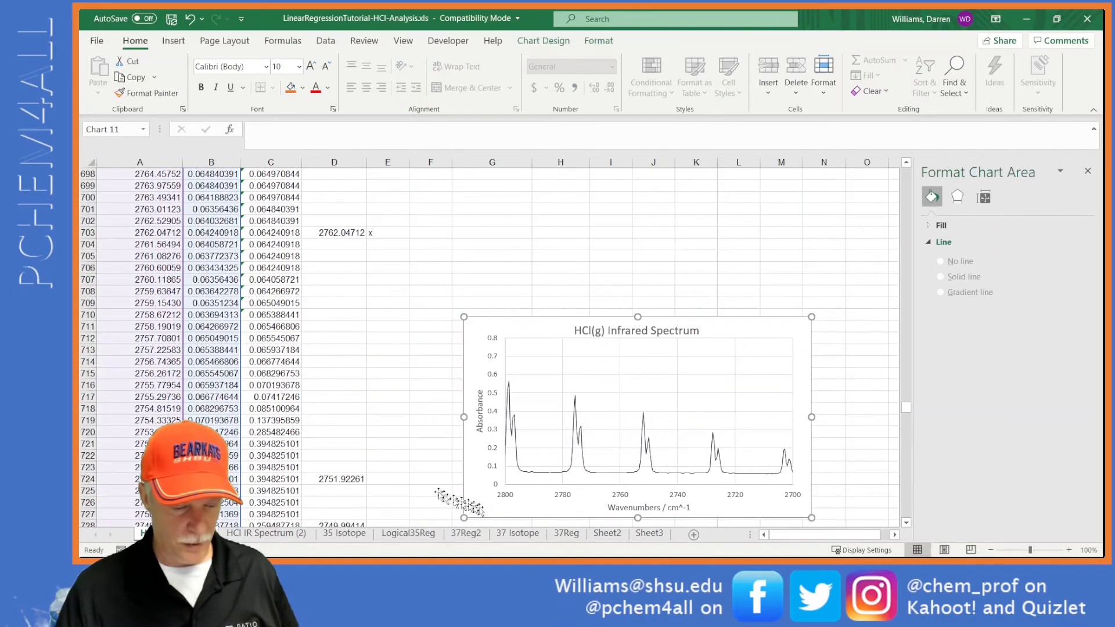
scroll(418, 483, down, 3)
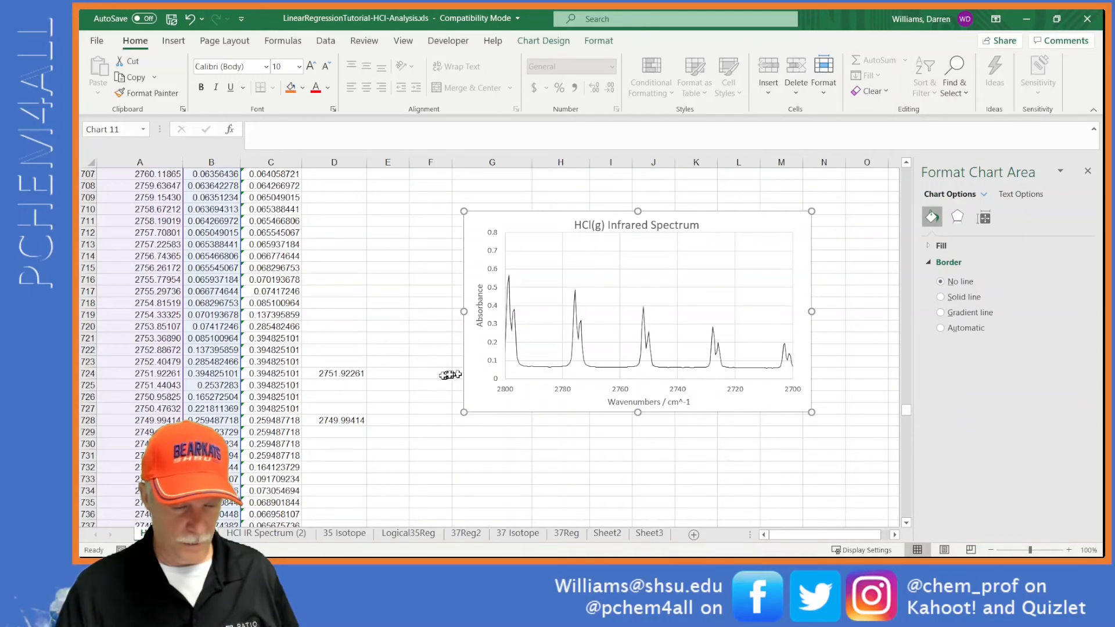
click(390, 371)
text(35)
key(Return)
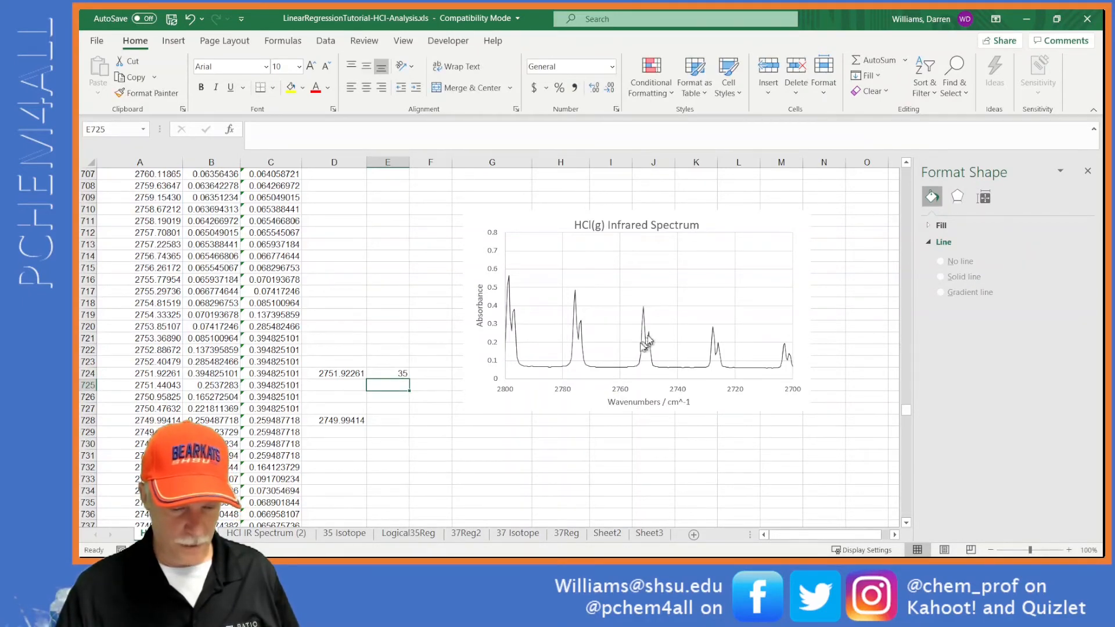
click(401, 425)
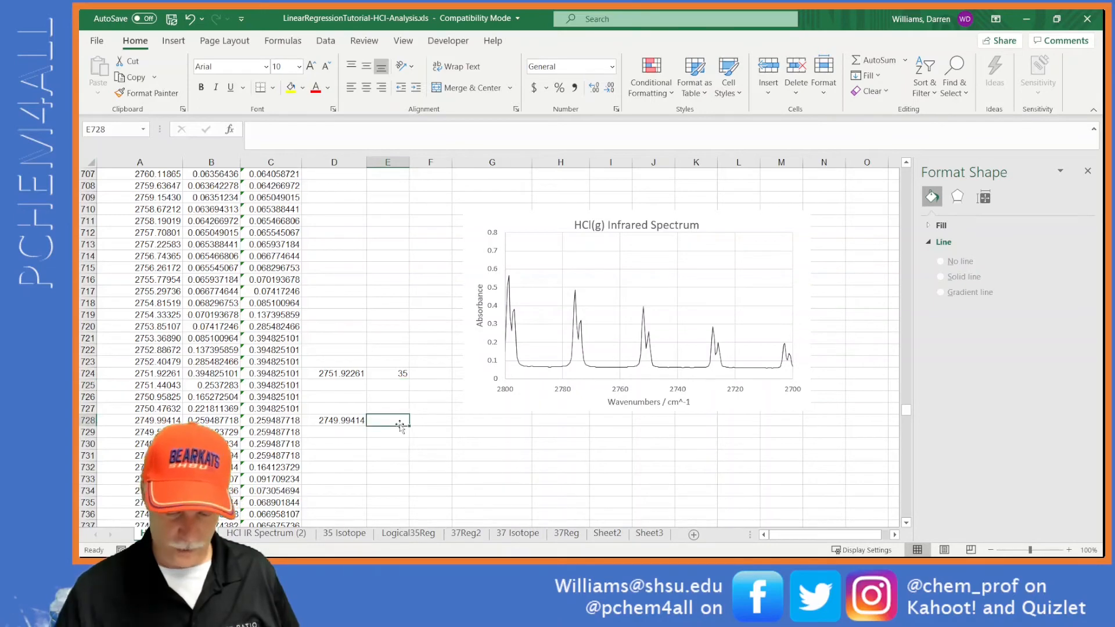
text(37)
key(Return)
Step: Move the spectrum chart down beside roughly rows 737 to 754
scroll(387, 430, down, 3)
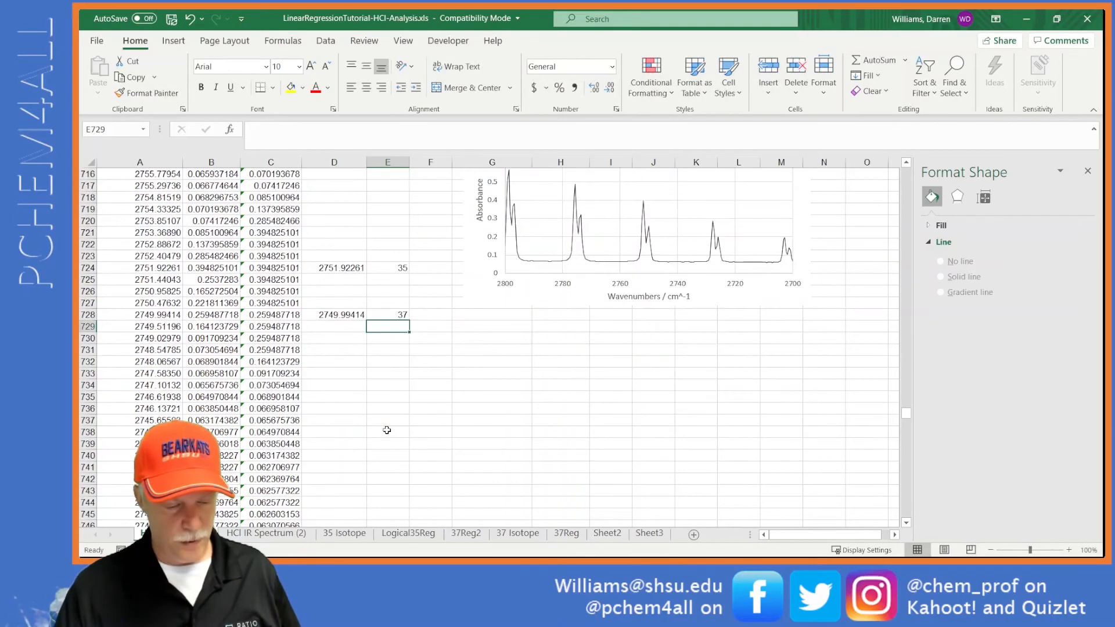
scroll(387, 429, down, 3)
click(479, 212)
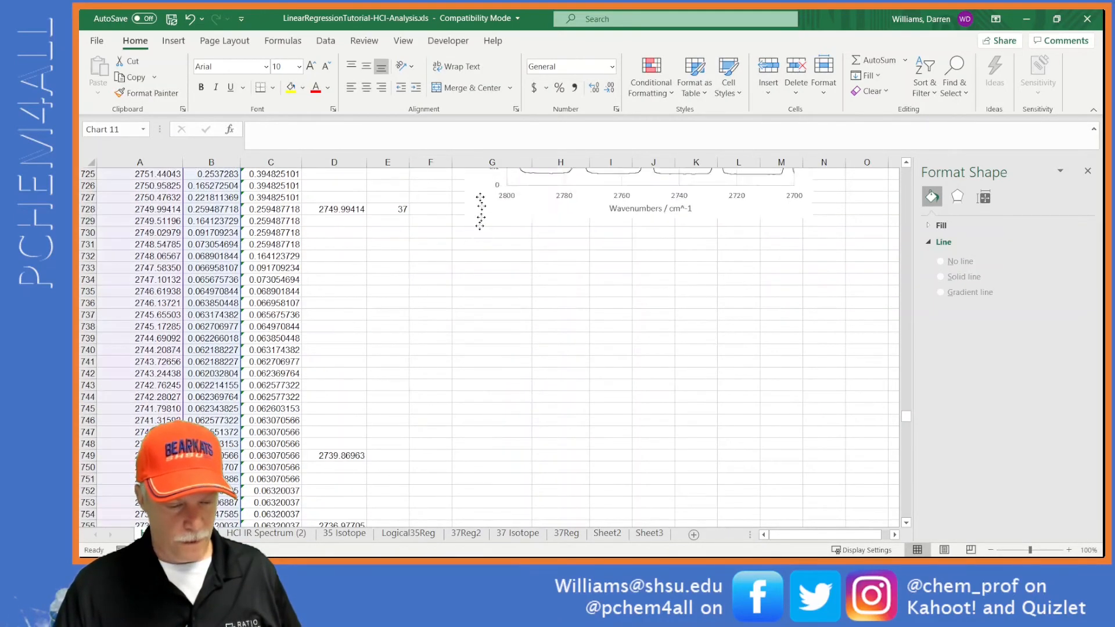
drag(480, 212, 458, 501)
scroll(406, 458, down, 3)
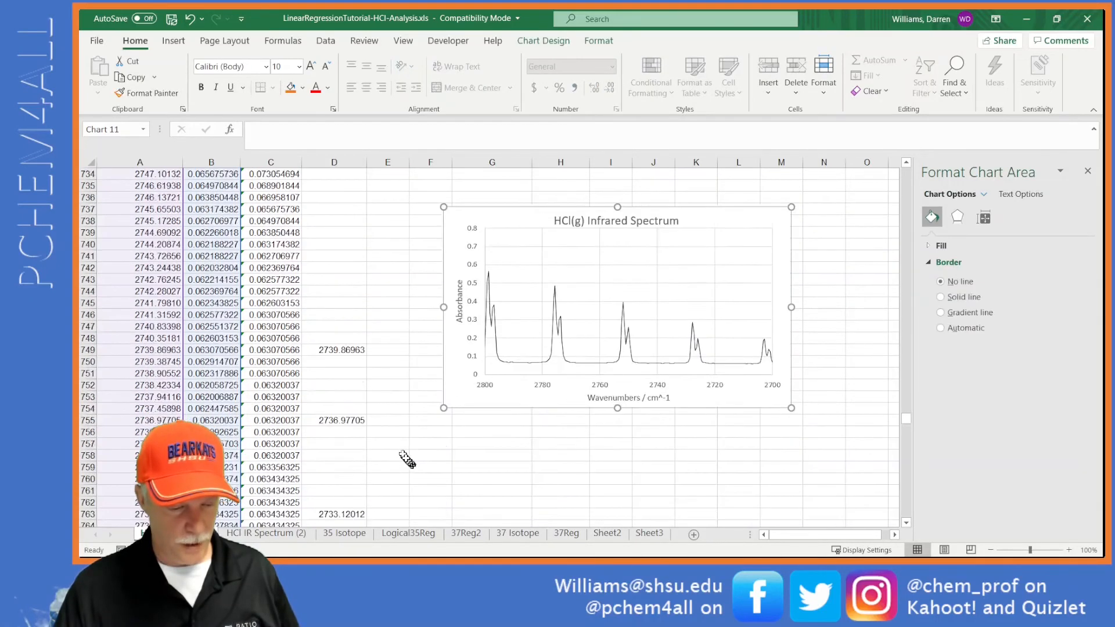
scroll(406, 459, down, 2)
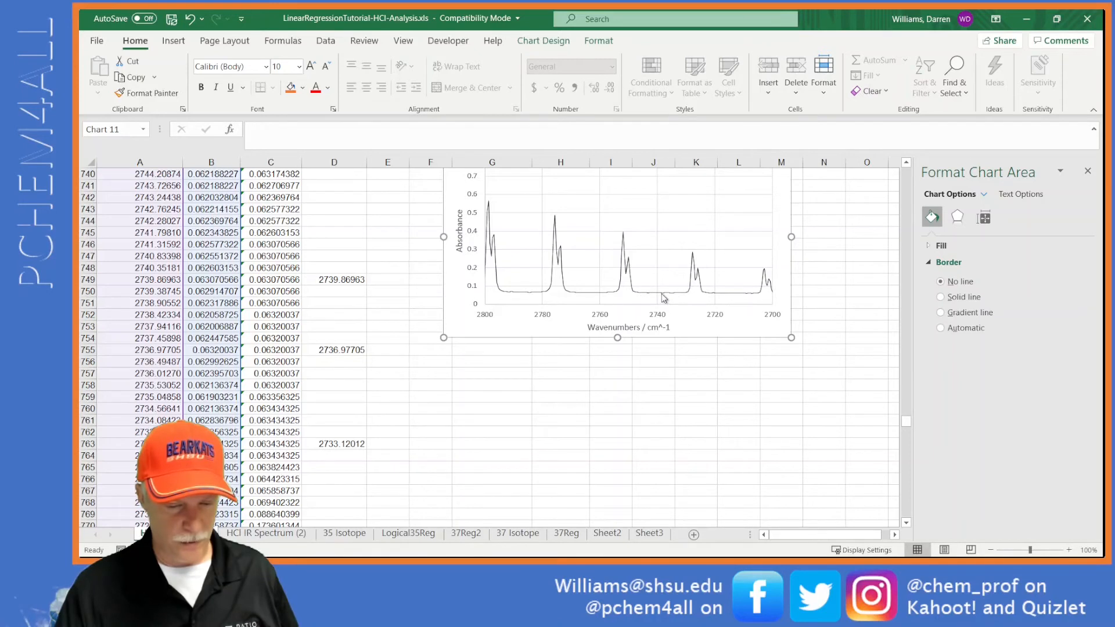
Step: Mark the false peaks in rows 749, 755 and 763 with x in column E
click(388, 279)
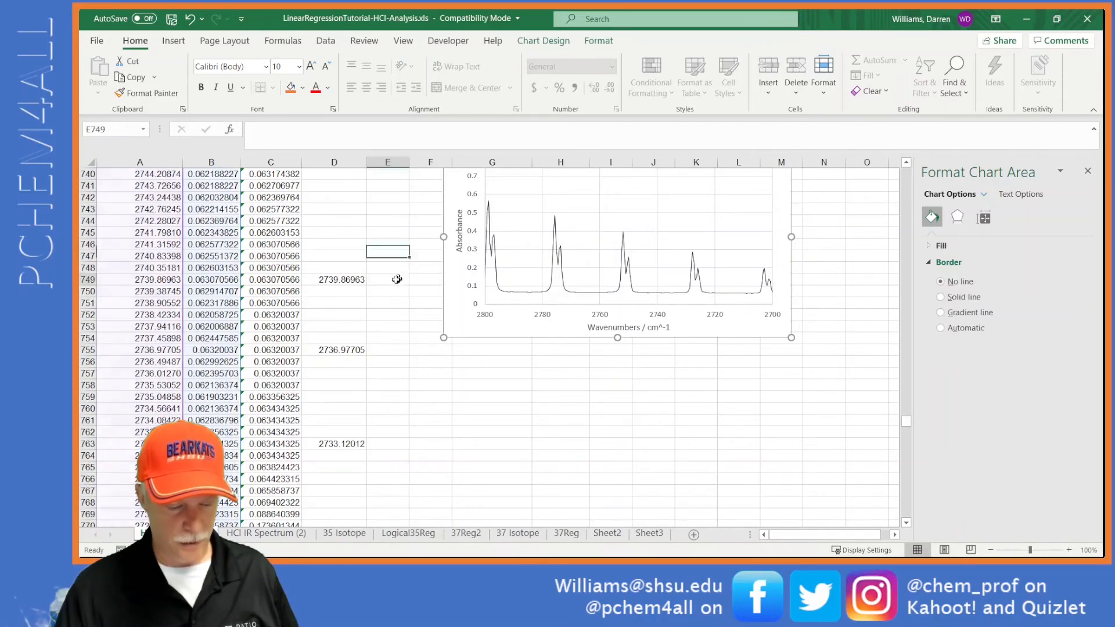
text(x)
click(392, 353)
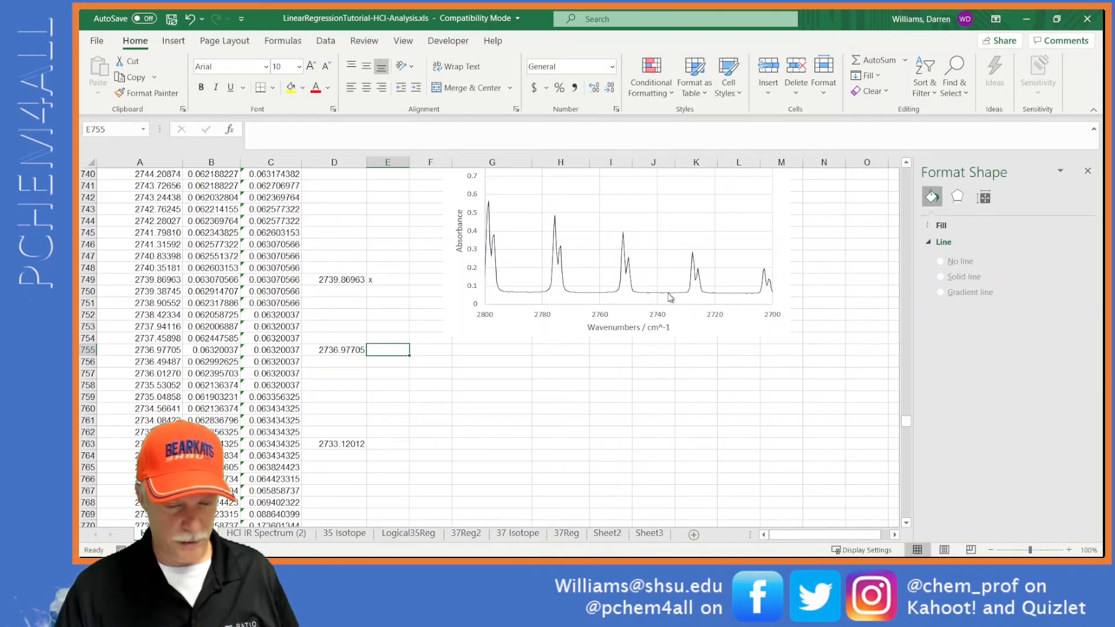
text(x)
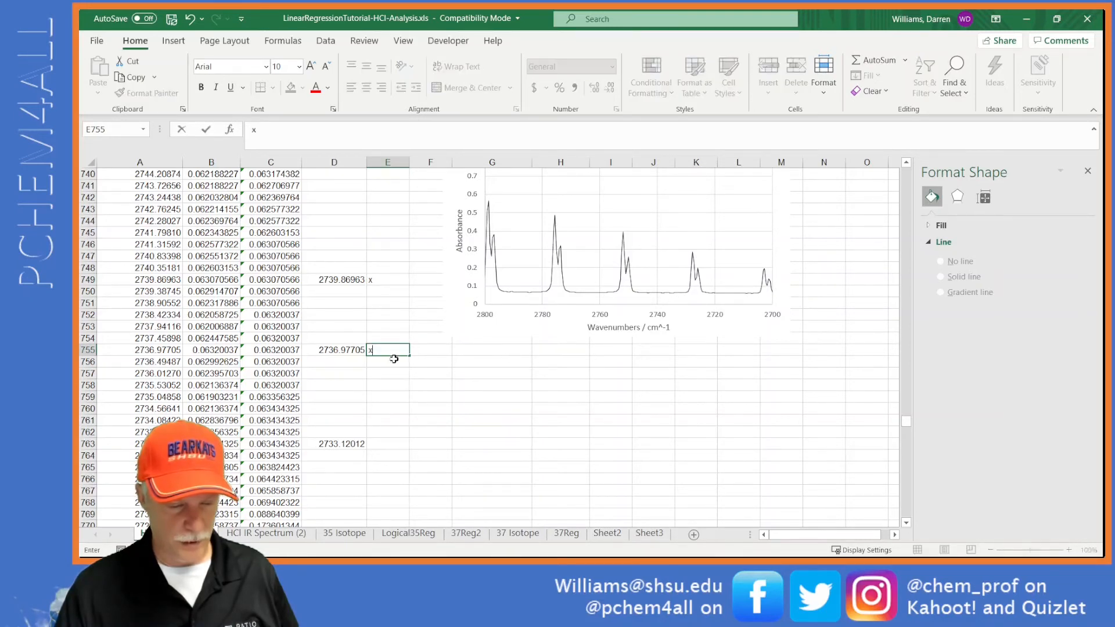
click(394, 443)
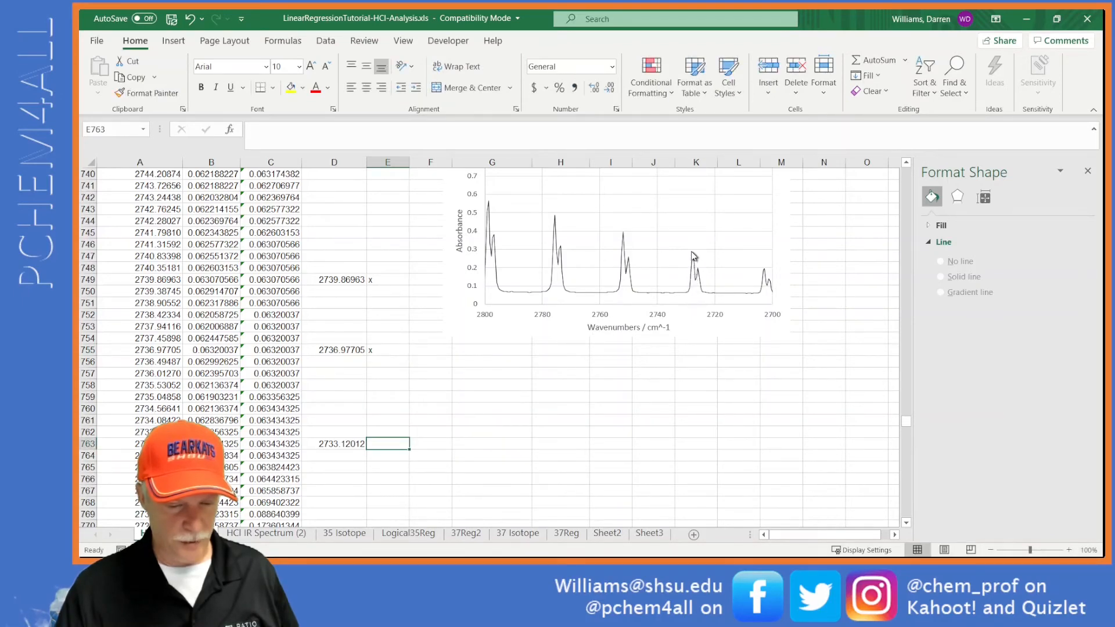
scroll(518, 386, down, 3)
text(x)
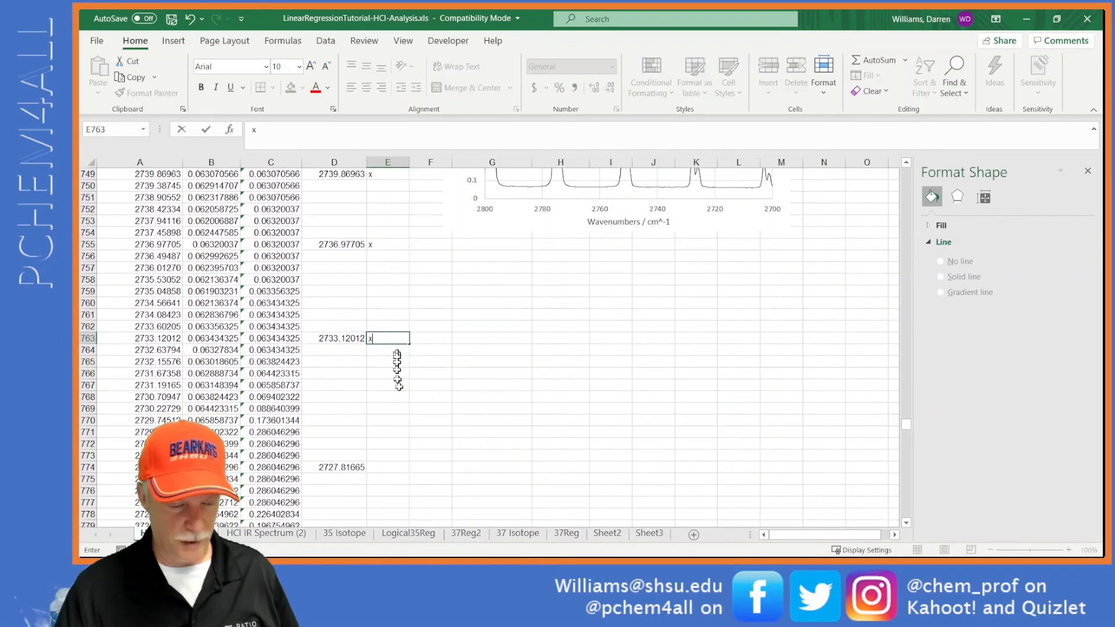
Step: Label the peak in E774 as isotope 35 and move the spectrum chart beside roughly rows 768 to 785
click(391, 468)
text(35)
key(Return)
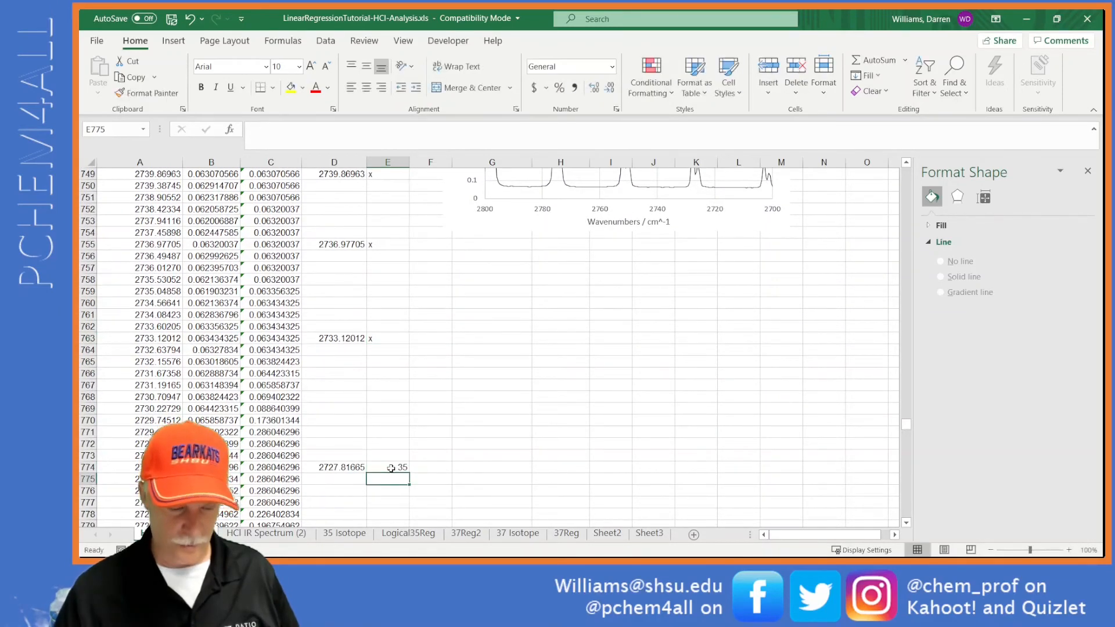
scroll(391, 468, down, 2)
scroll(476, 367, up, 4)
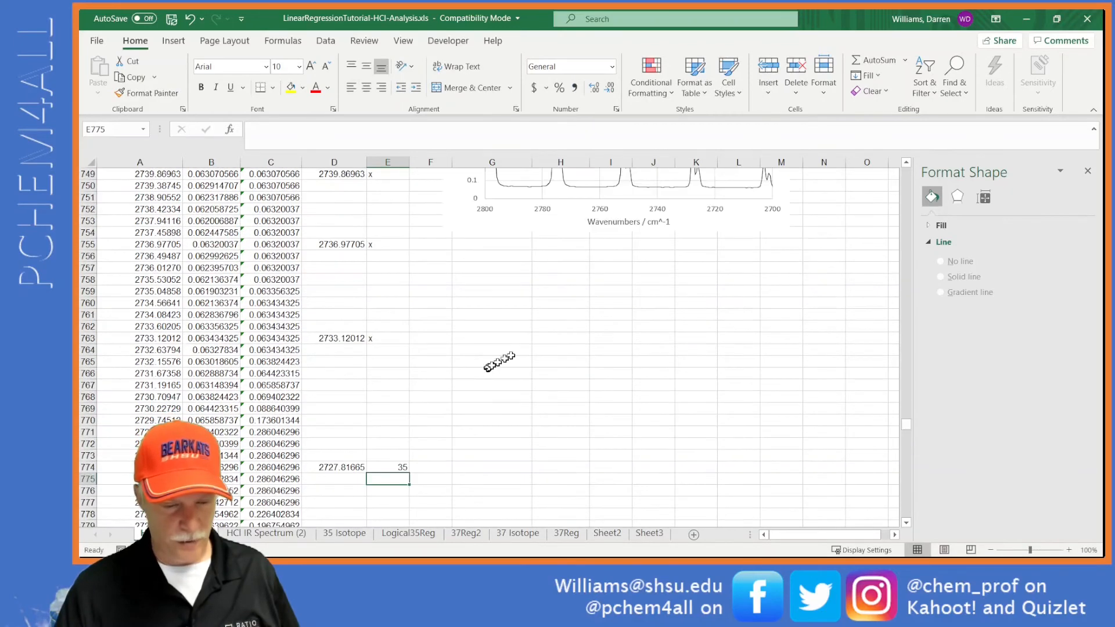
drag(470, 289, 433, 417)
scroll(422, 403, down, 1)
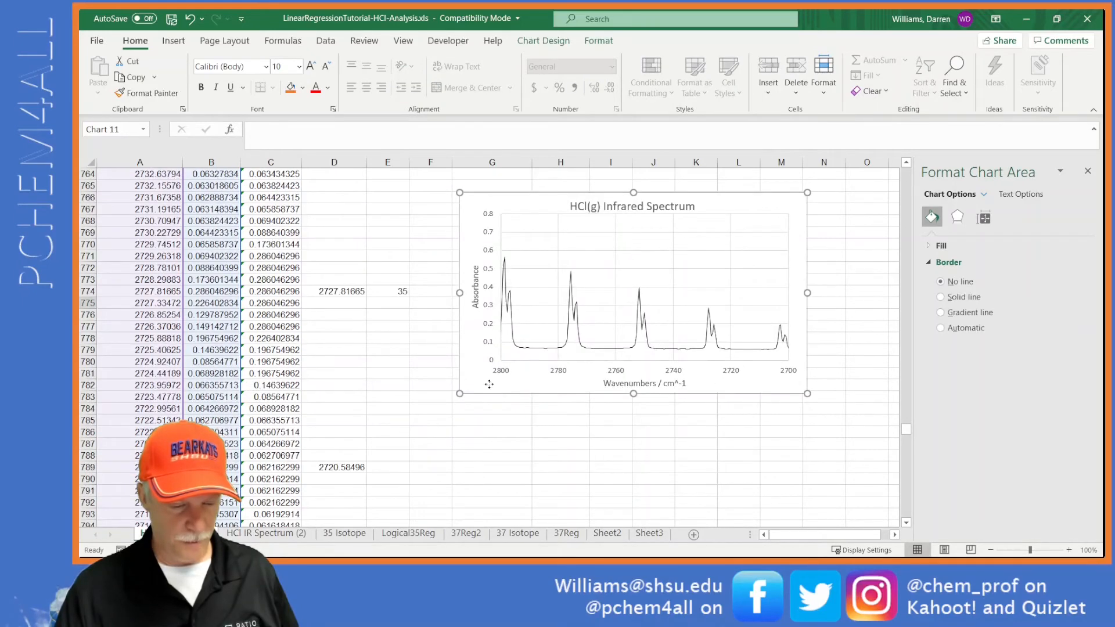
drag(489, 382, 487, 415)
Step: Apply a green-yellow-red color scale to the absorbance values in B771:B783, with green for the highest
click(199, 258)
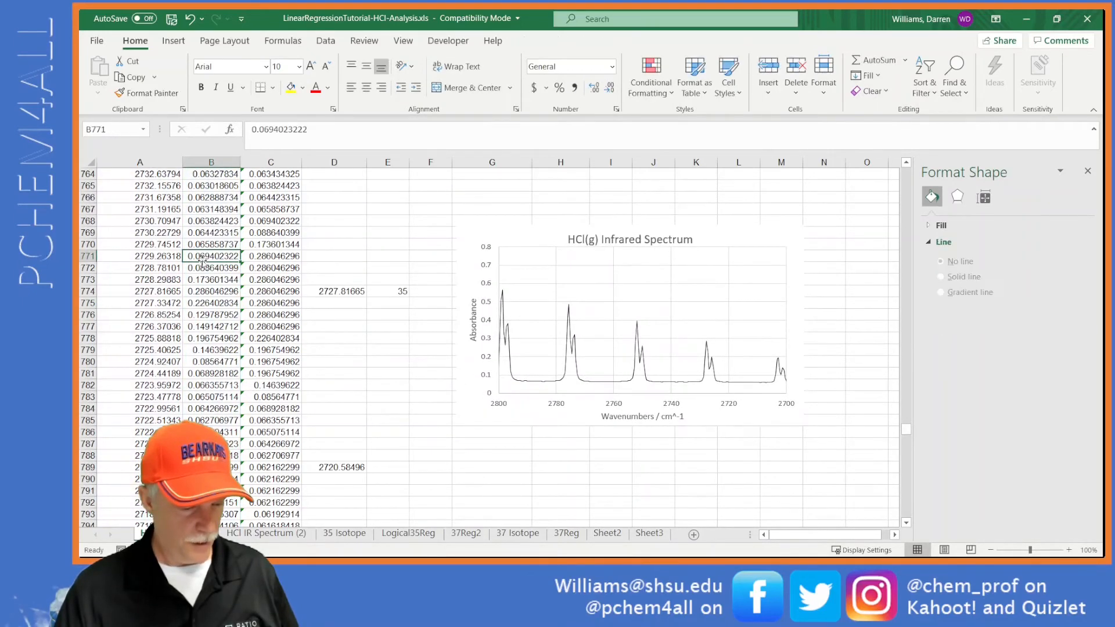
drag(199, 257, 213, 401)
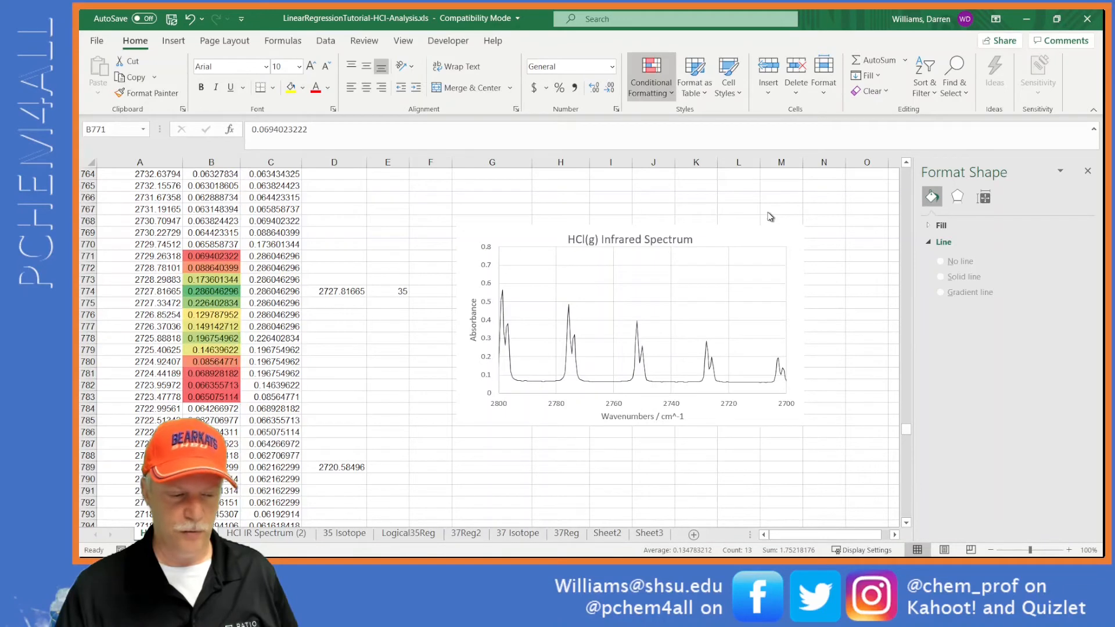
click(769, 213)
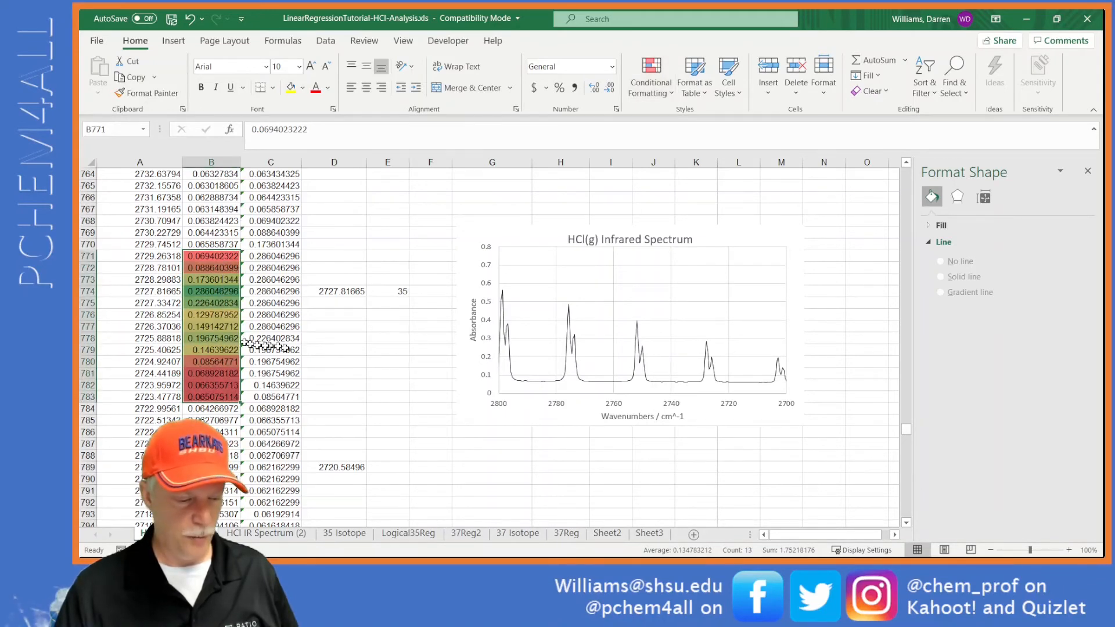
Step: Add the missed peak by making D778 reference the wavenumber in A778, and label it as isotope 37 in E778
click(337, 338)
text(=)
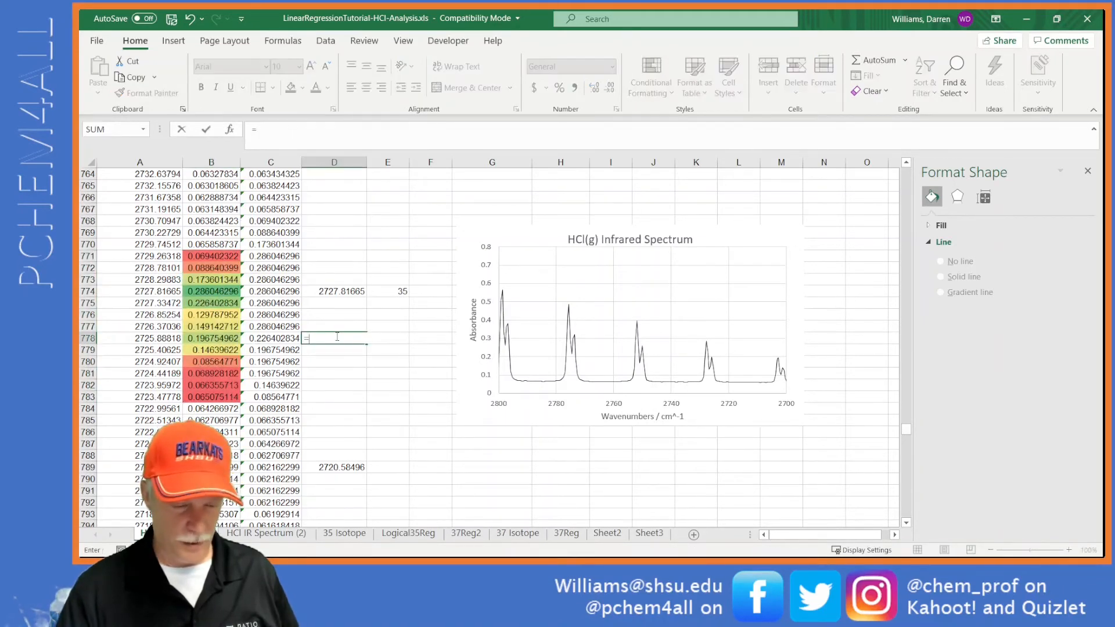
click(169, 337)
key(Return)
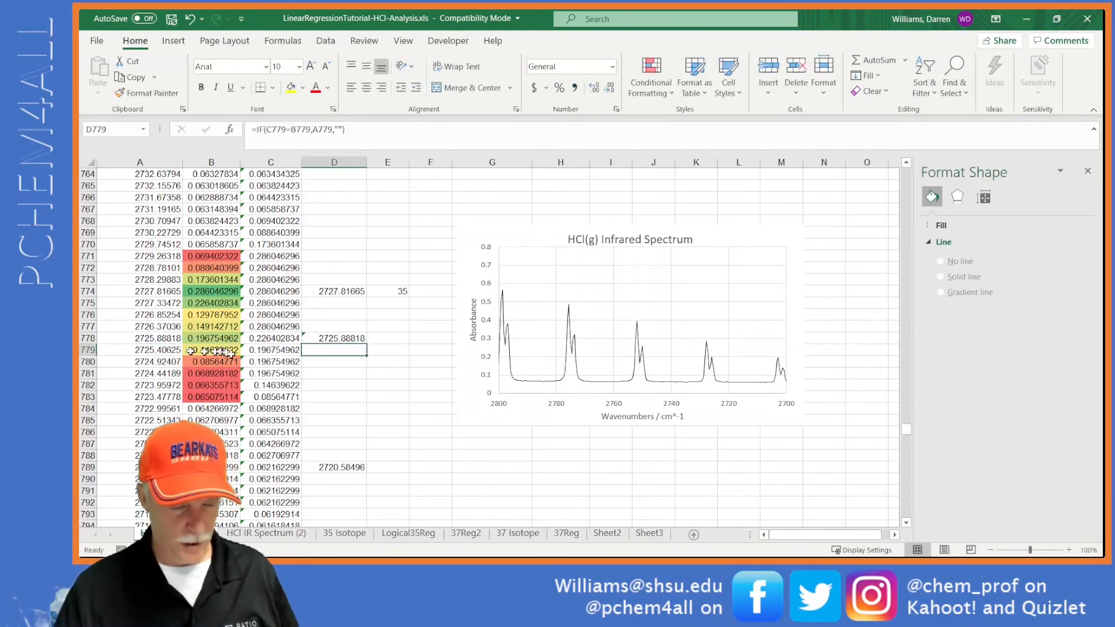
click(383, 338)
text(37)
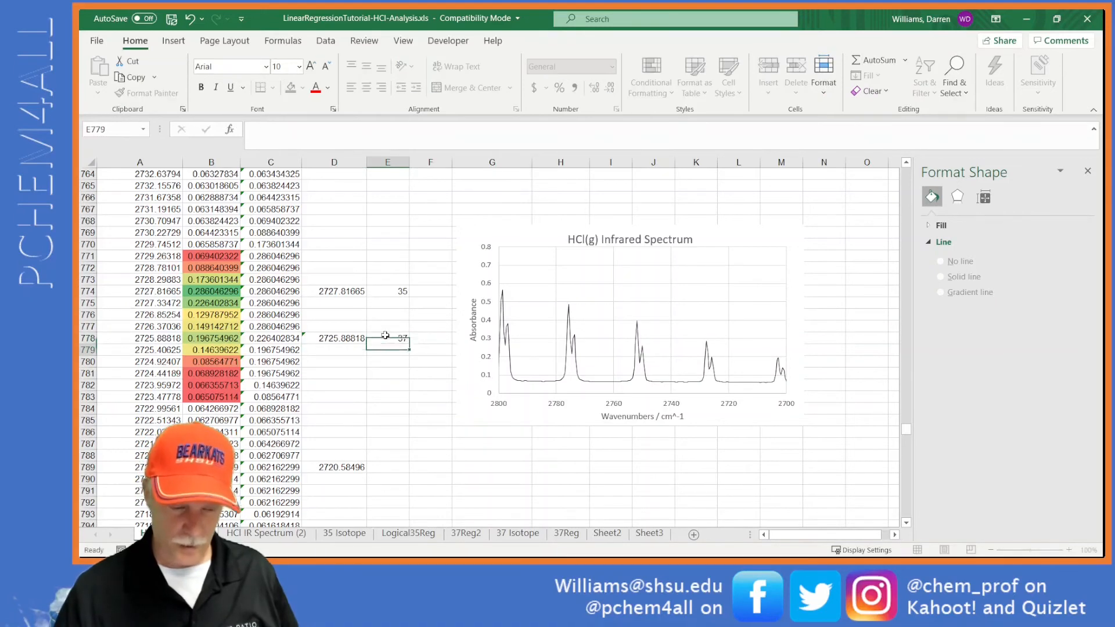
key(Return)
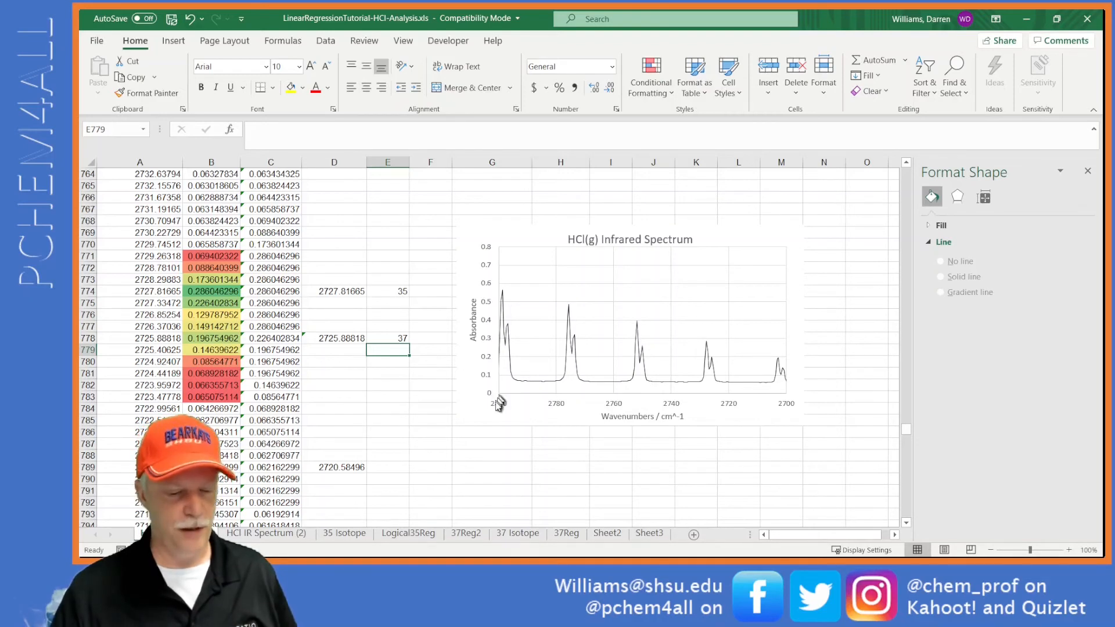
Step: Move the spectrum chart beside roughly rows 787 to 804 and mark the false peaks in E789, E795, E805 and E810 with x
drag(469, 238, 470, 445)
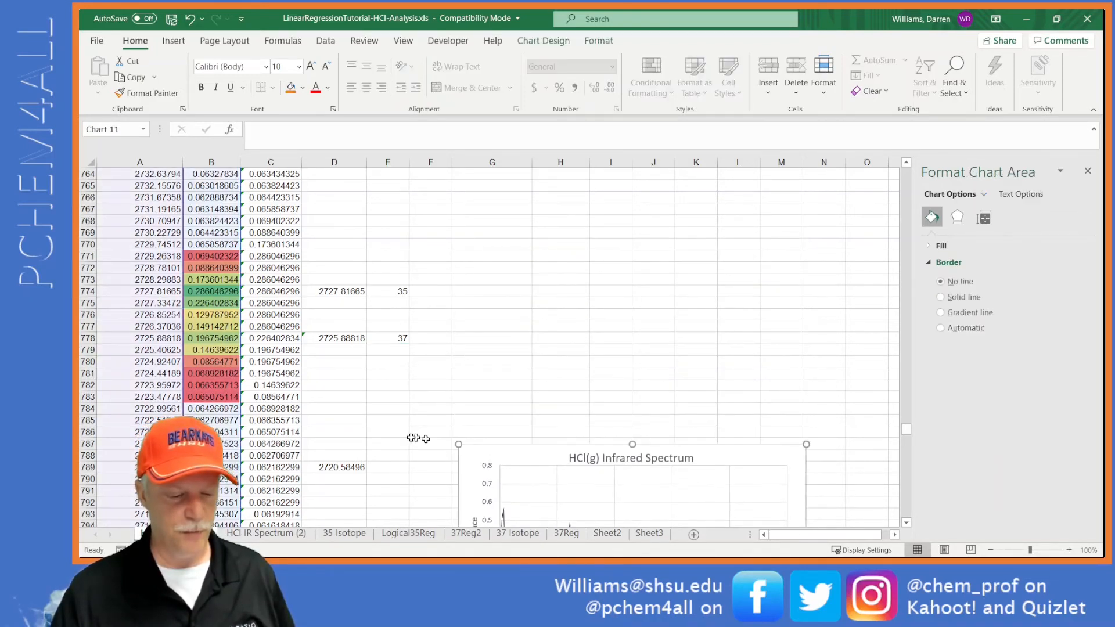
scroll(398, 410, down, 6)
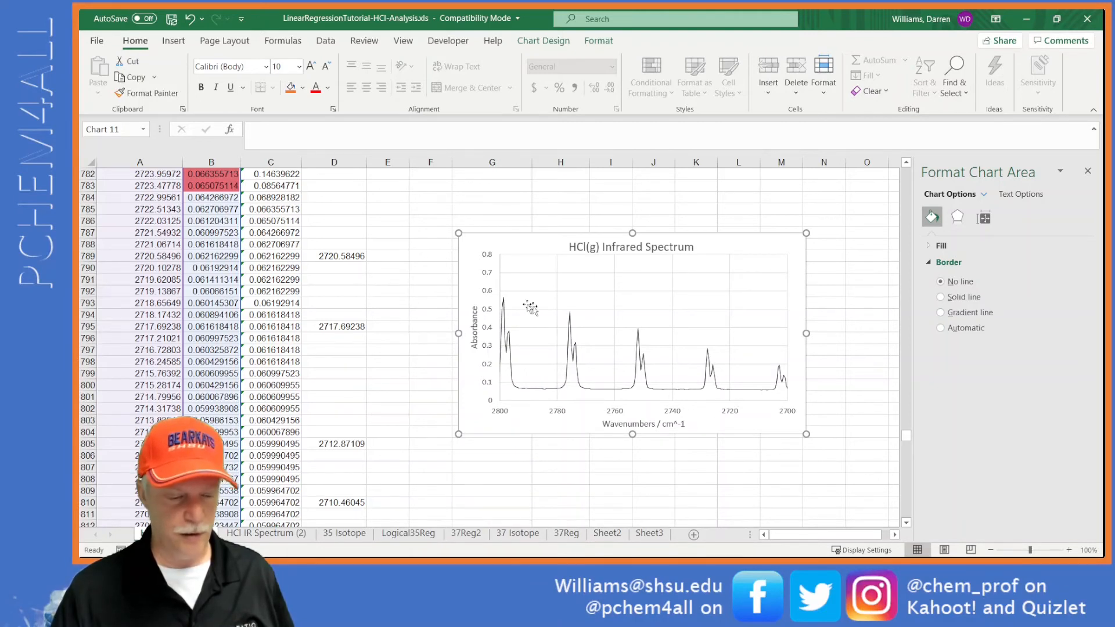
click(400, 256)
text(x)
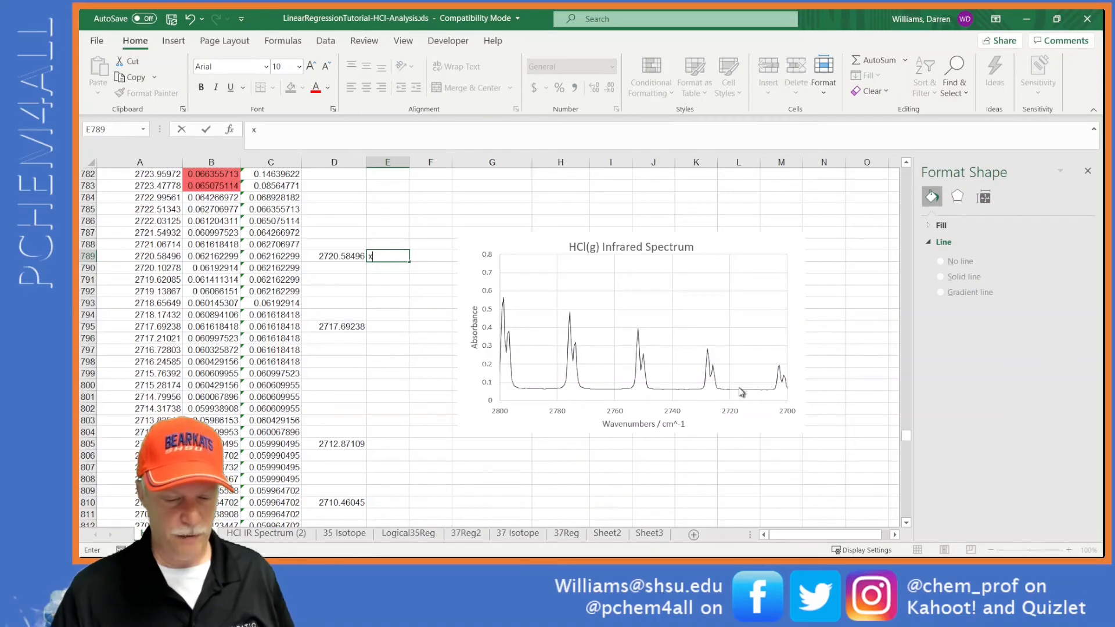
click(388, 327)
text(x)
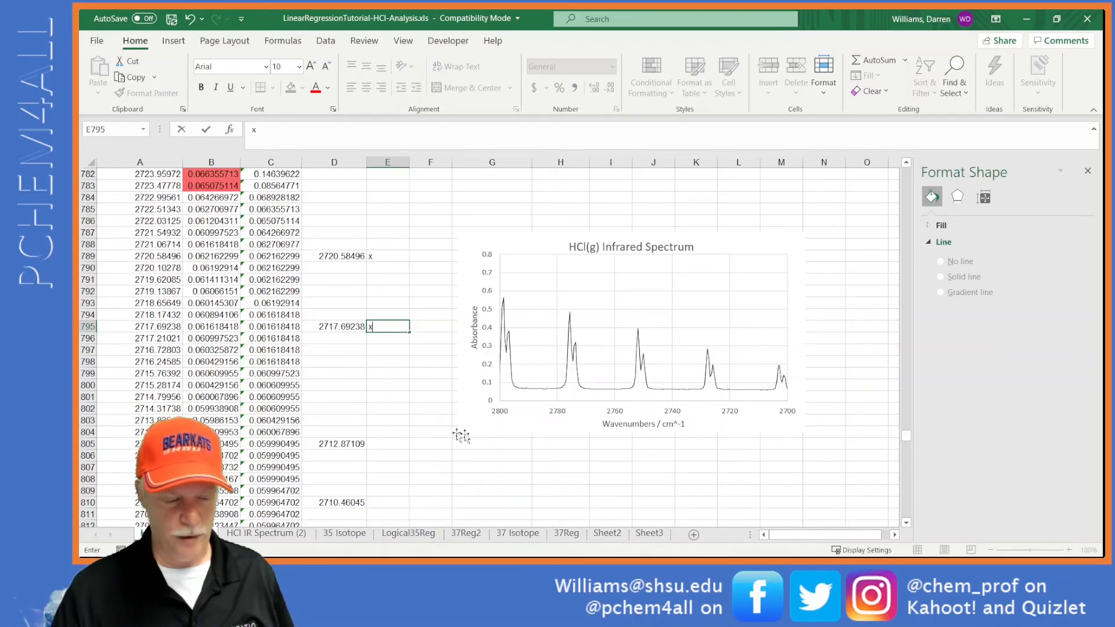
click(388, 444)
text(x)
click(388, 502)
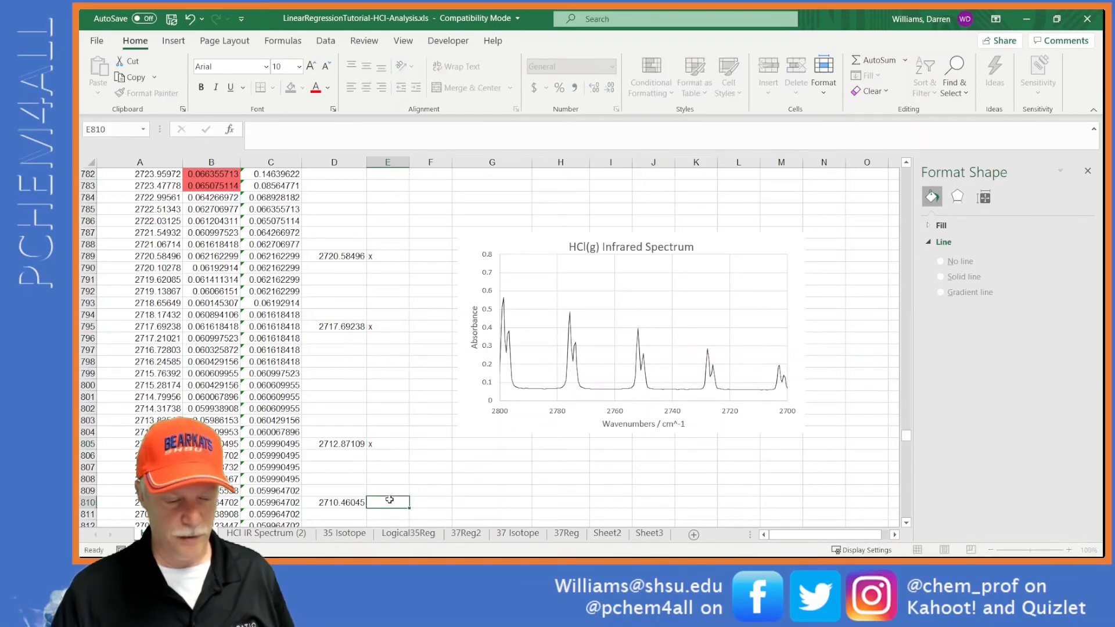
text(x)
Step: Label the peak in row 826 as isotope 35 in column E
scroll(383, 482, down, 5)
scroll(381, 475, down, 2)
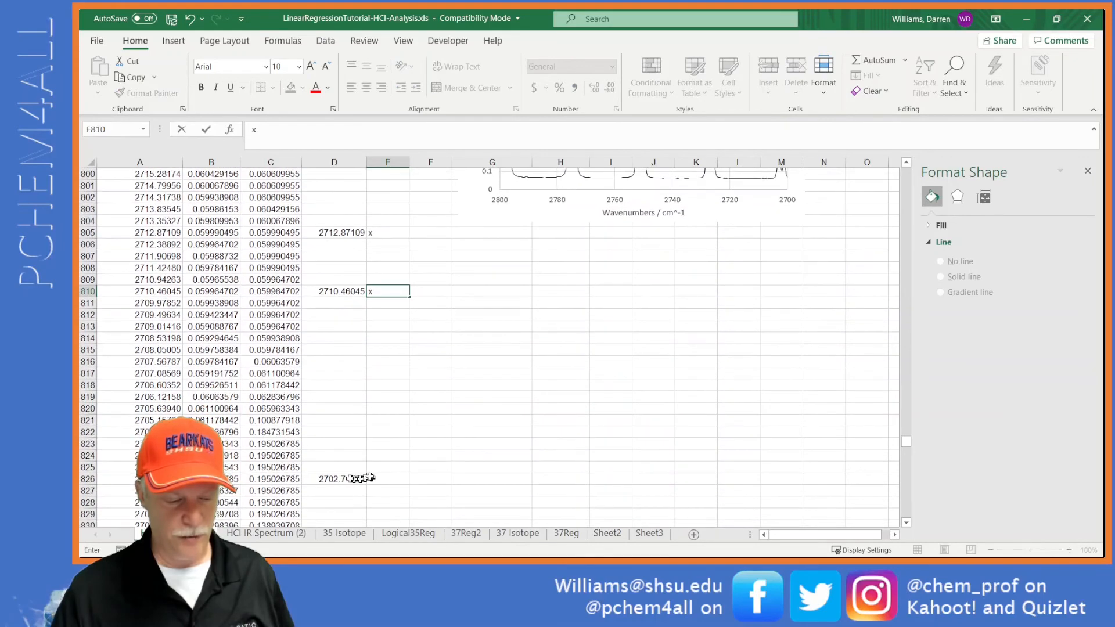
click(405, 446)
text(35)
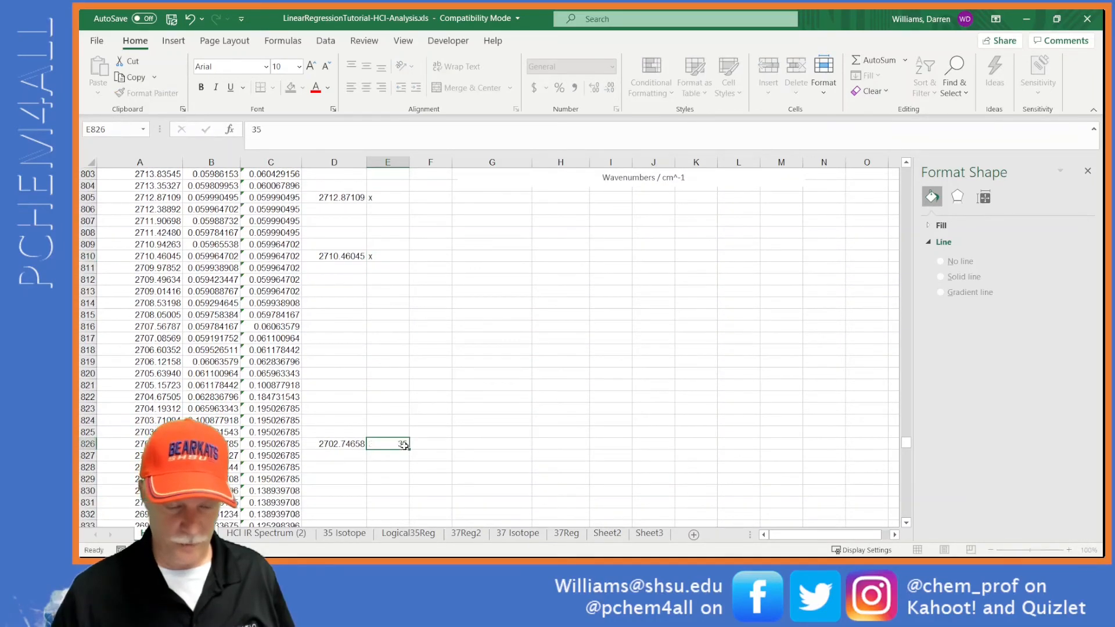
Step: Apply a green-yellow-red color scale to the absorbance values in B823:B834, with green for the highest
key(Return)
scroll(400, 445, down, 1)
scroll(399, 446, down, 1)
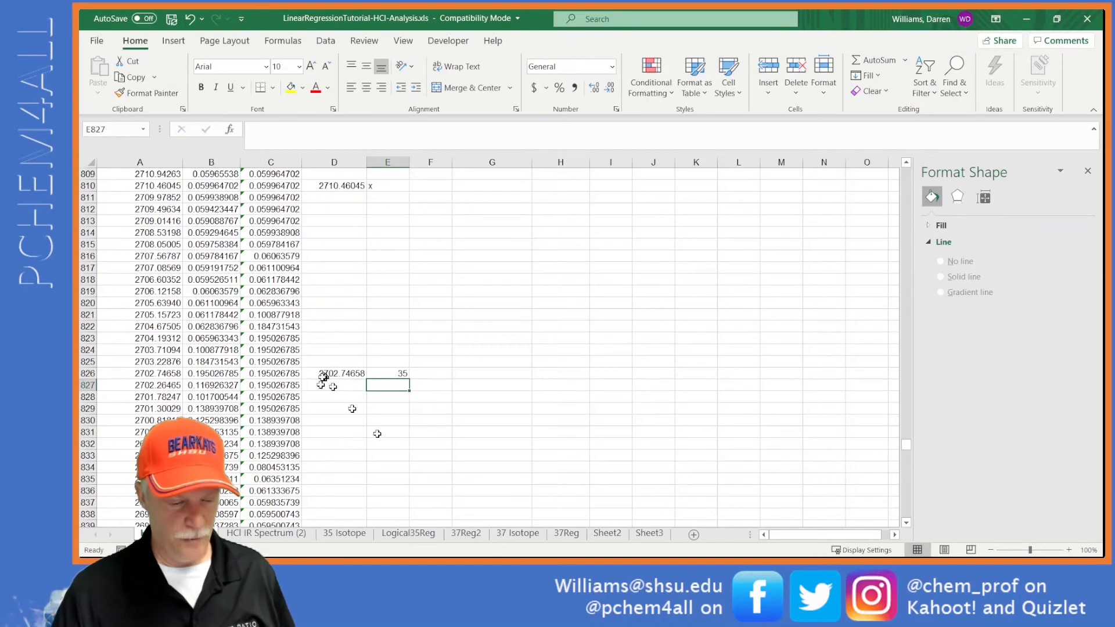
drag(211, 341, 210, 468)
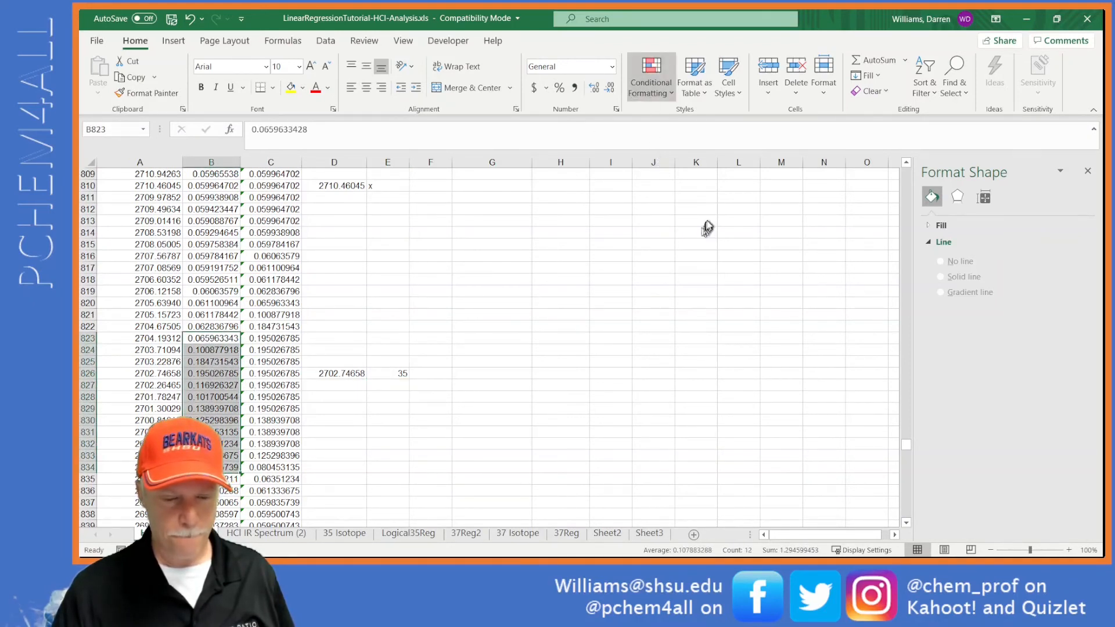
click(762, 210)
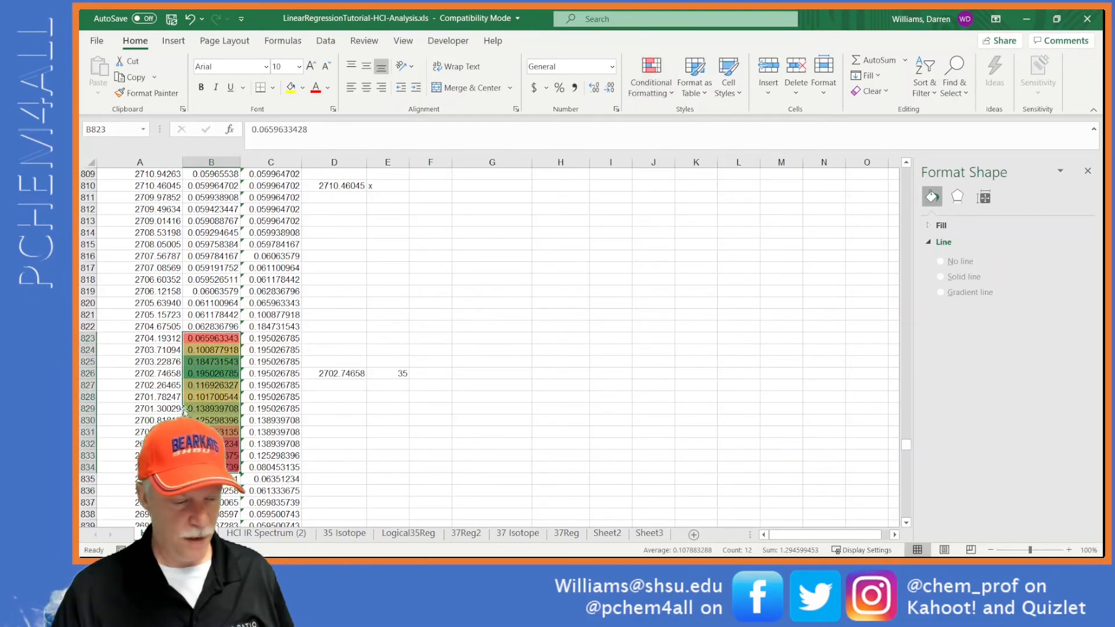
Step: Add the missed peak by making D829 reference the wavenumber in A829, and label it as isotope 37 in E829
click(348, 407)
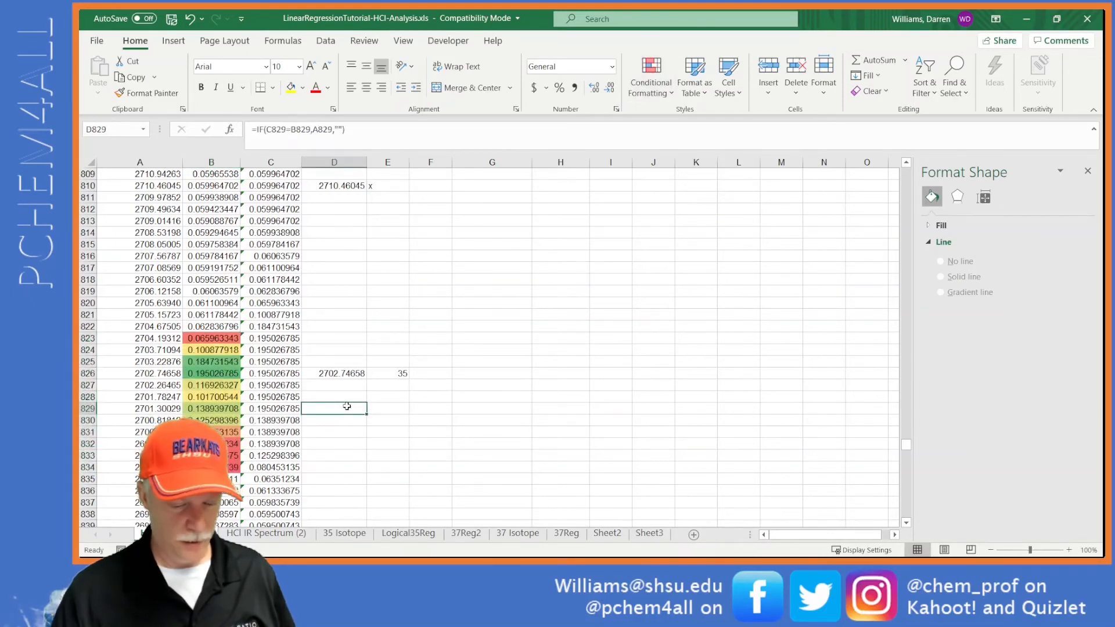
text(=)
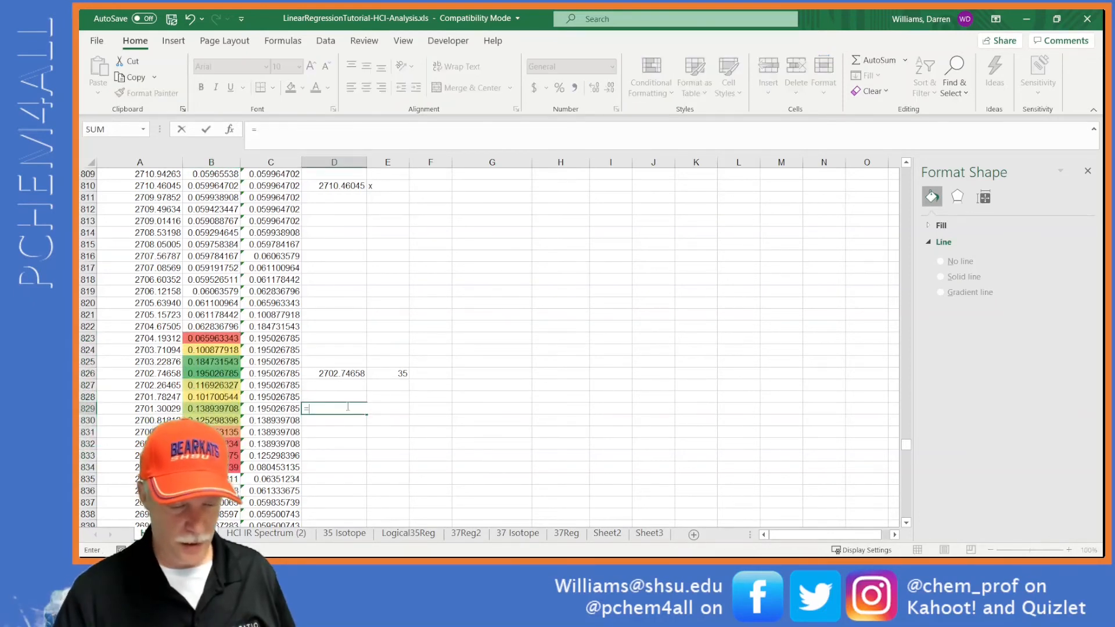
click(158, 406)
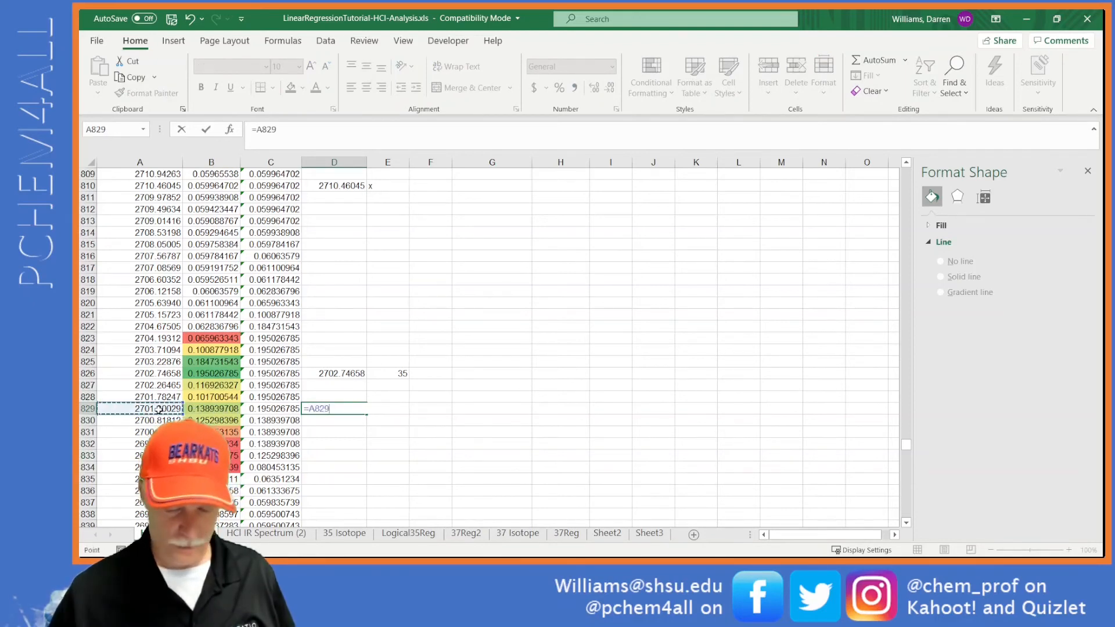
key(Return)
click(382, 408)
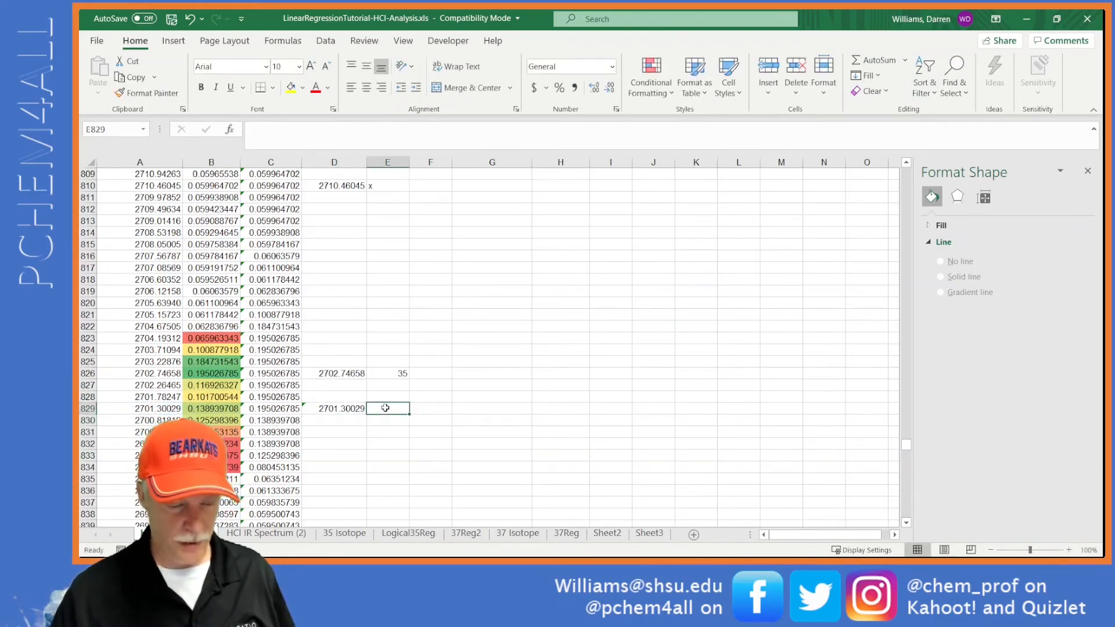
text(37)
key(Return)
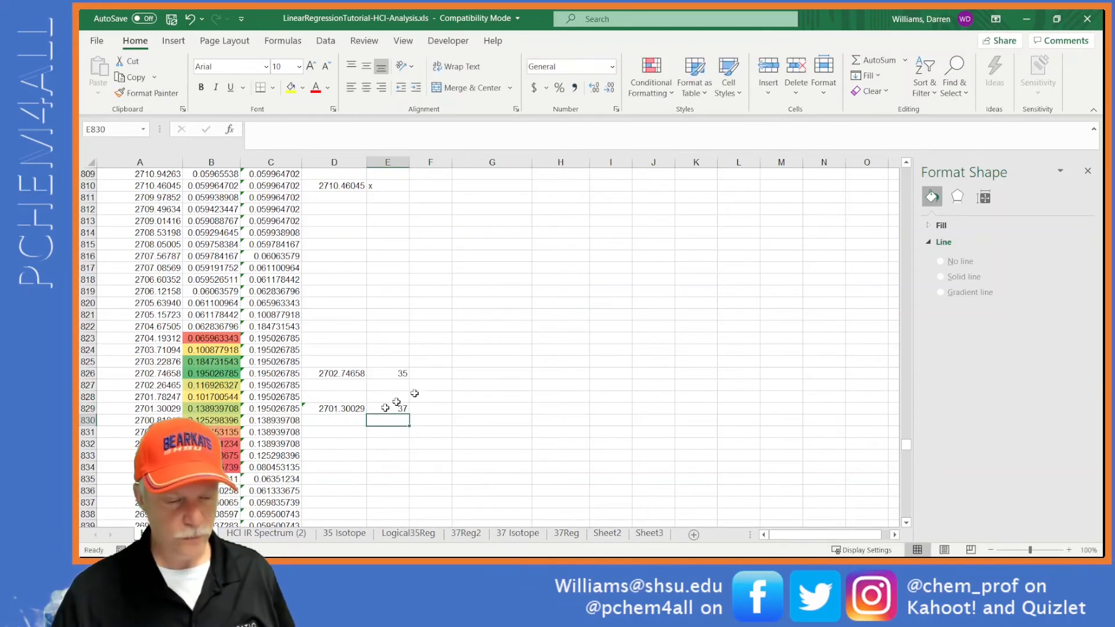
Step: Move the HCl(g) Infrared Spectrum chart down beside roughly rows 839 to 856
scroll(461, 361, up, 5)
click(471, 270)
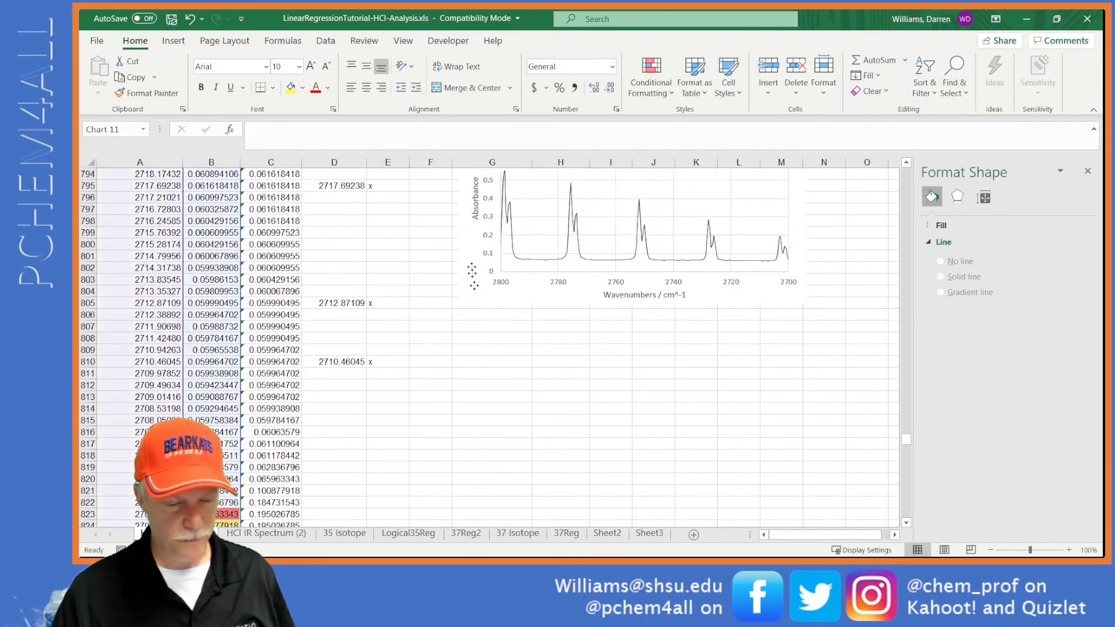
drag(472, 270, 475, 413)
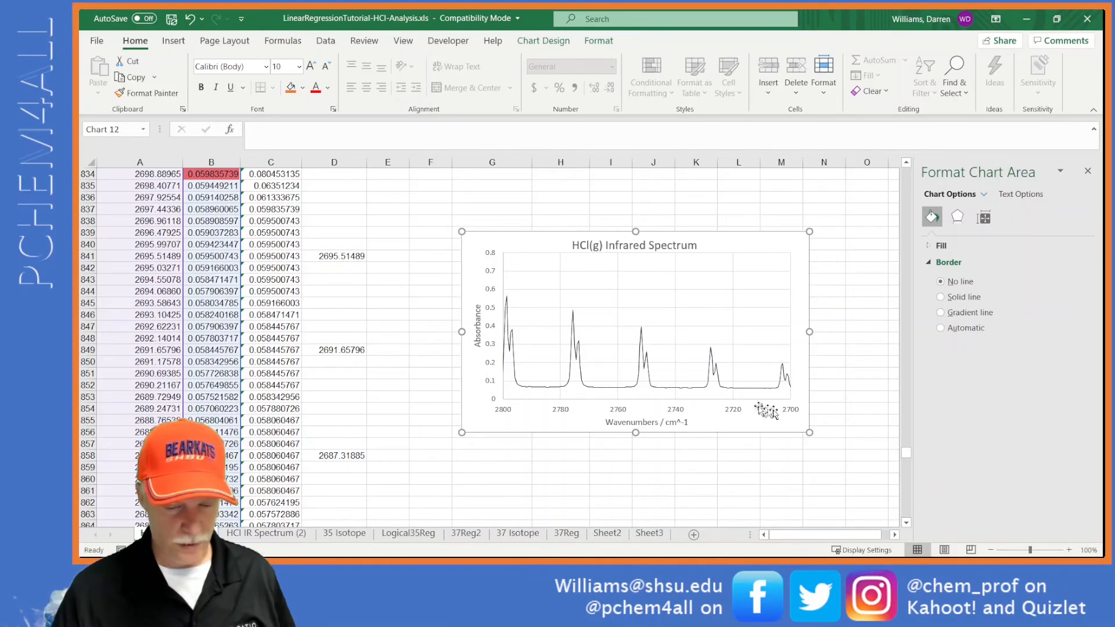
Step: Set the spectrum chart's wavenumber axis bounds to a minimum of 2600 and a maximum of 2700
click(794, 413)
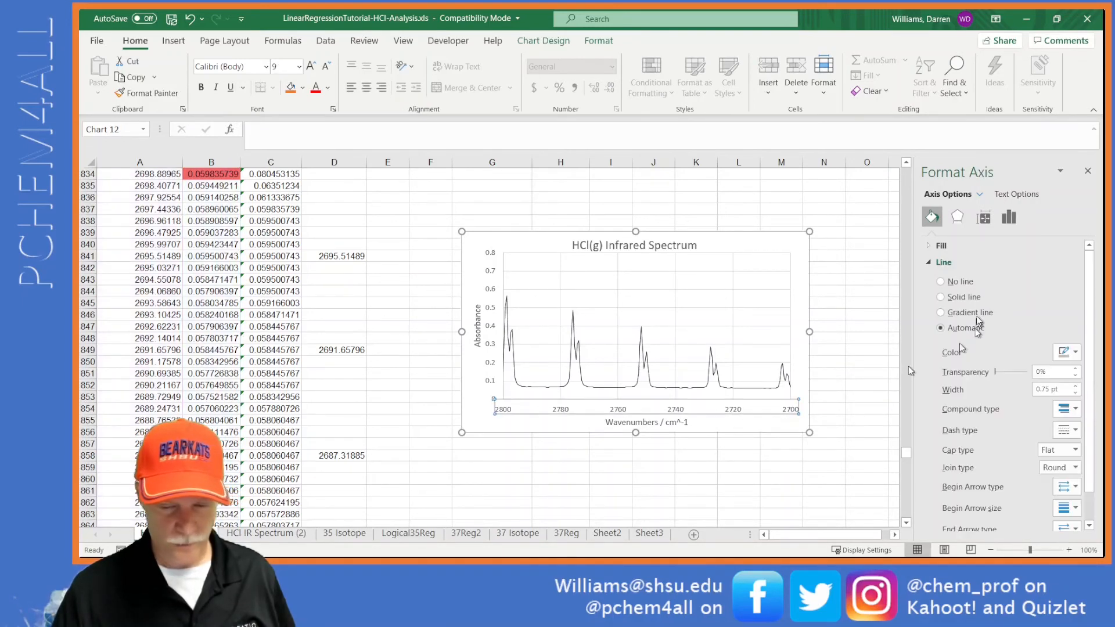
click(1009, 218)
click(955, 246)
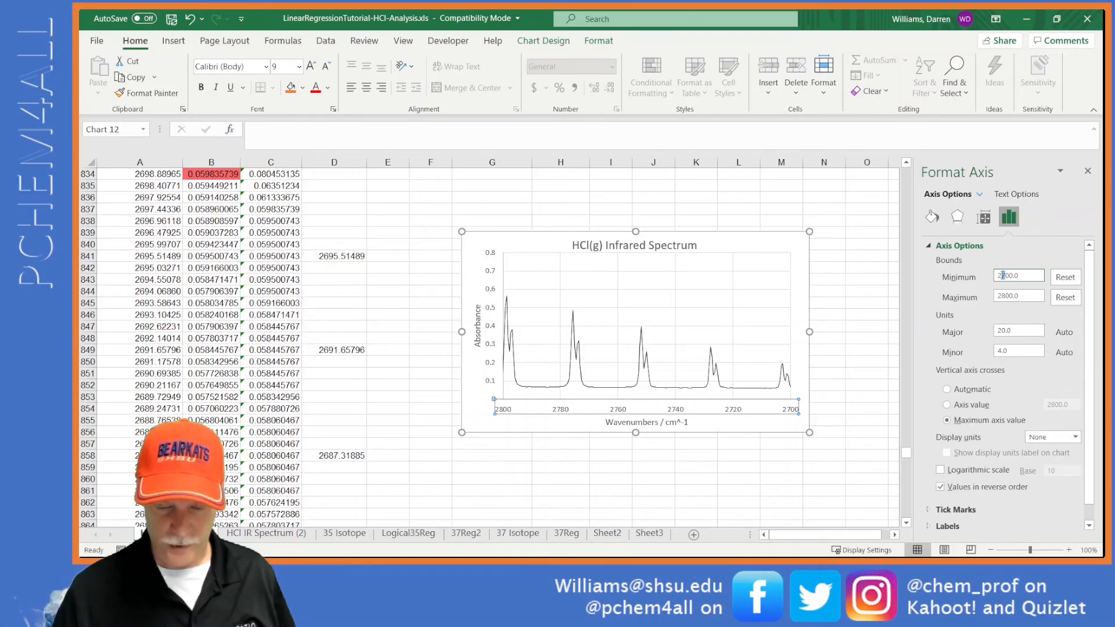
text(6)
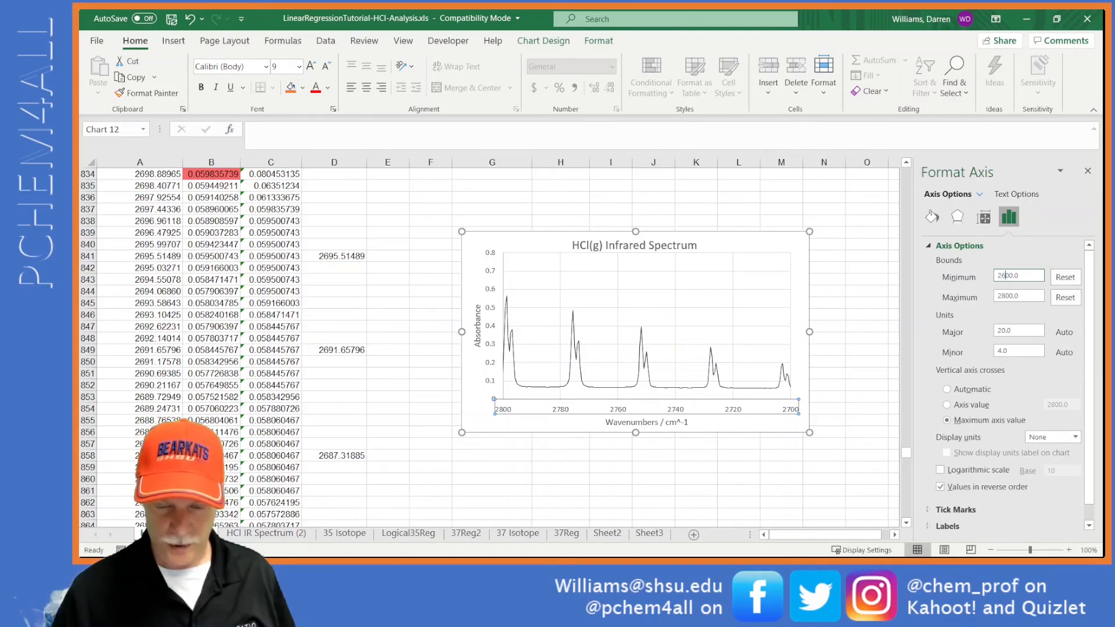
click(1009, 293)
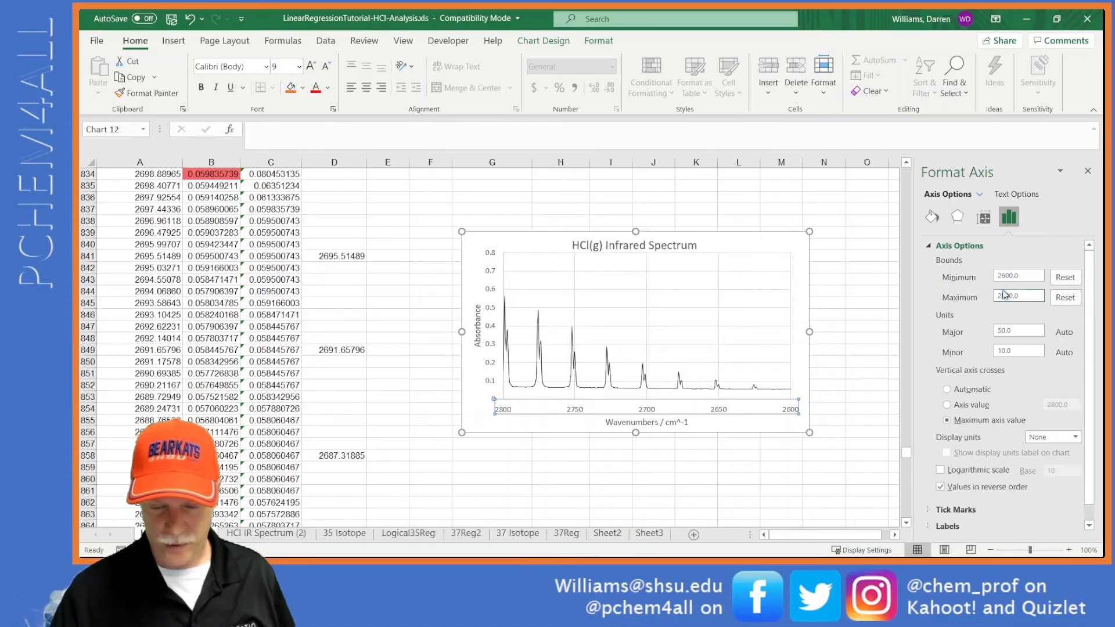
text(7)
key(Return)
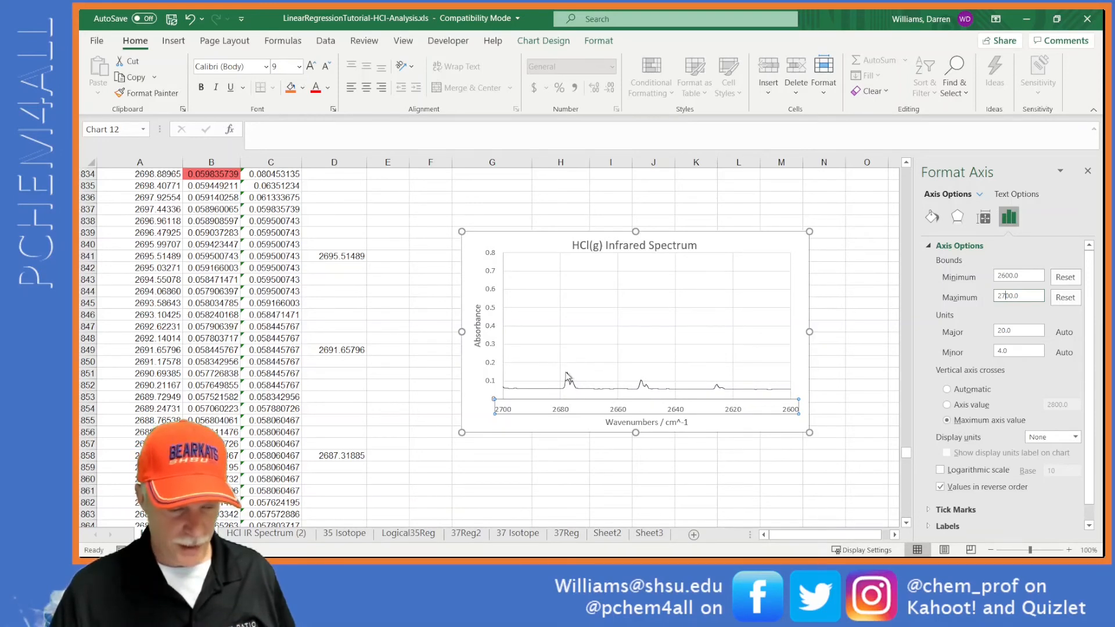
Step: Mark the false peaks in E841, E849 and E858 with x
click(391, 256)
text(x)
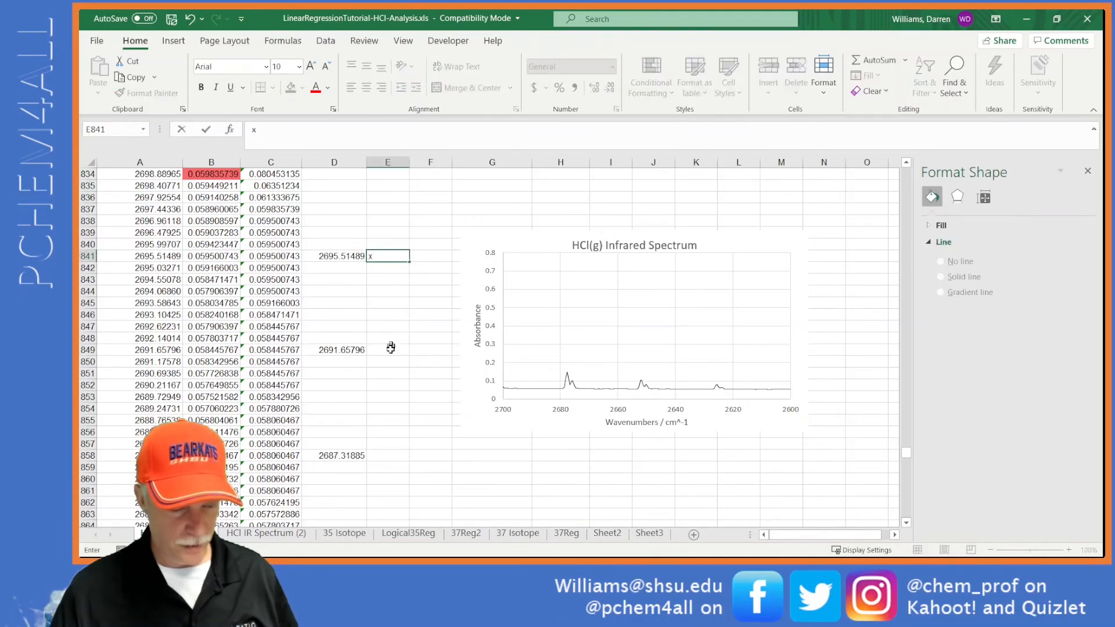
click(388, 350)
text(x)
click(385, 455)
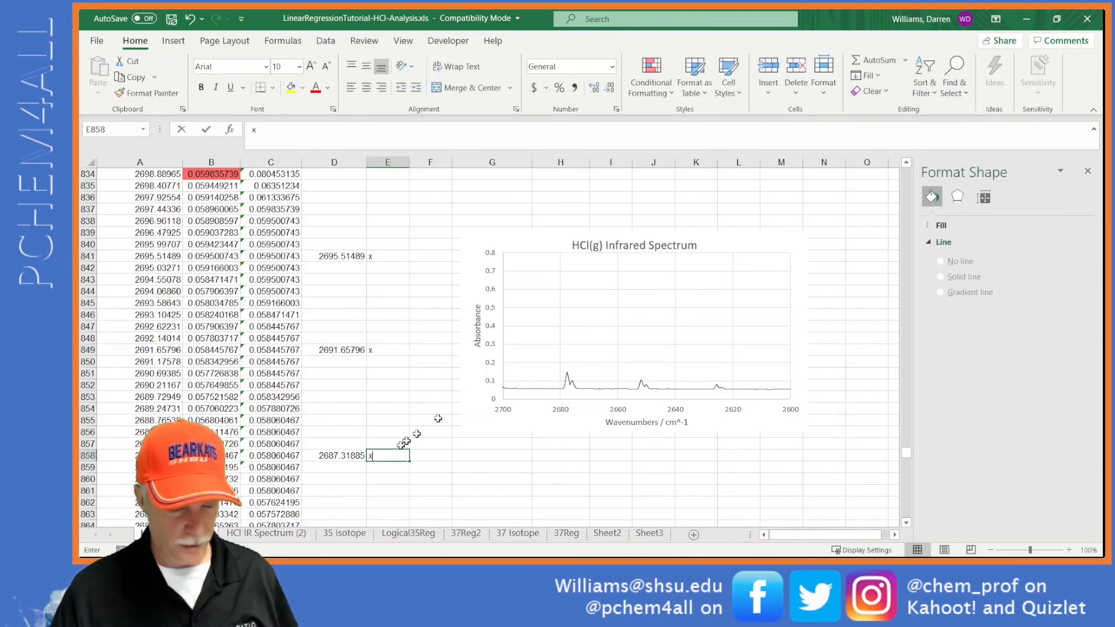
text(x)
Step: Label the peak in row 878 as isotope 35 in column E and mark the false peak in E870 with x
scroll(525, 393, down, 1)
scroll(498, 385, up, 5)
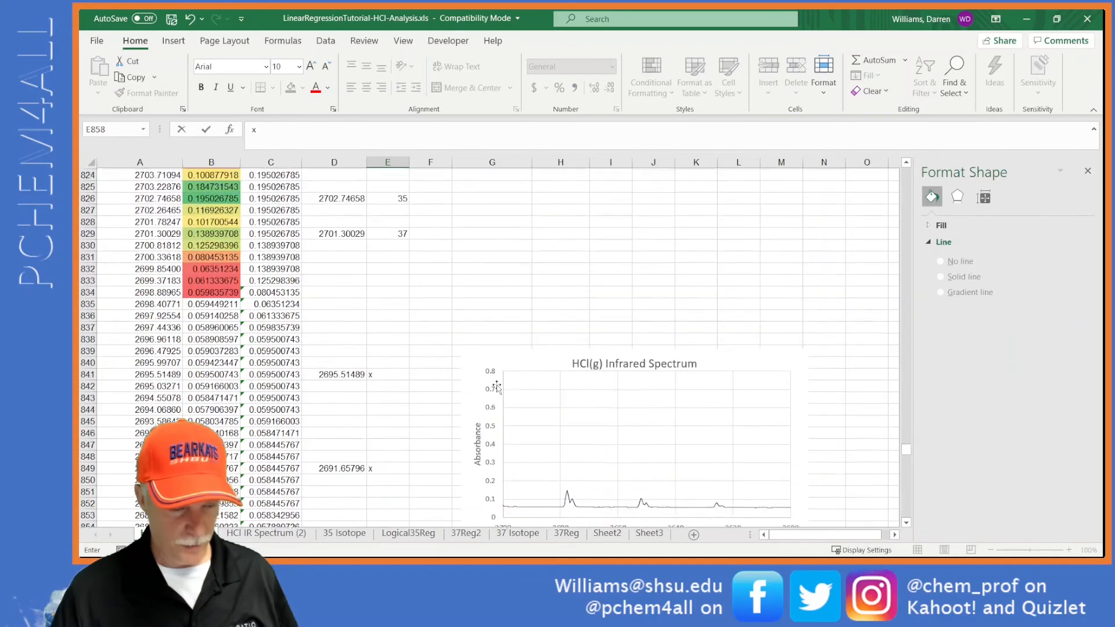
scroll(493, 386, down, 5)
scroll(491, 387, down, 4)
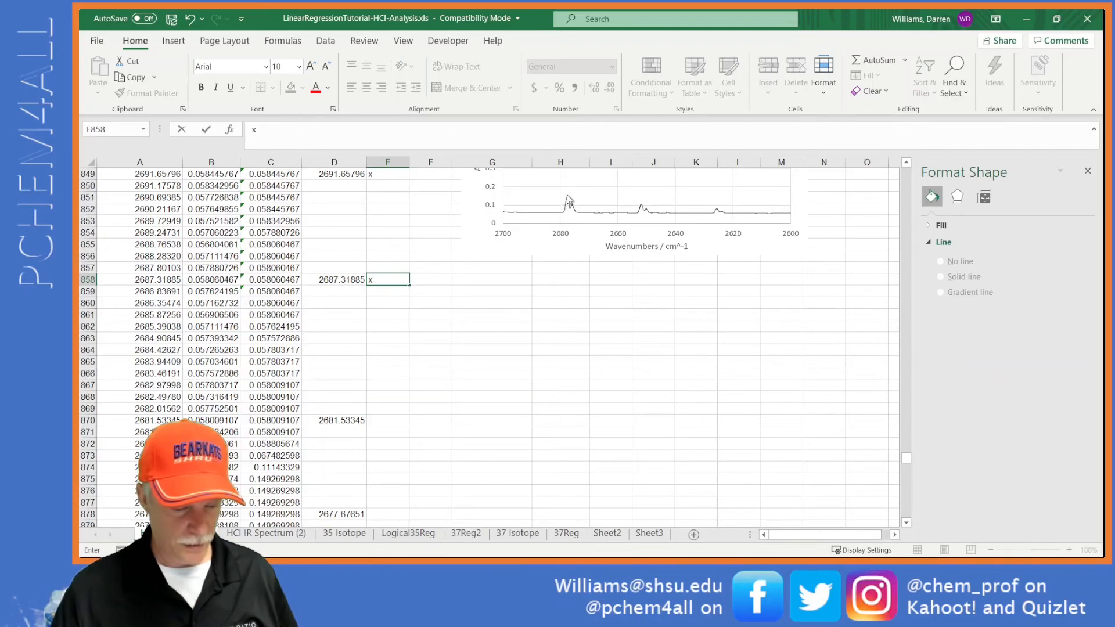
click(388, 515)
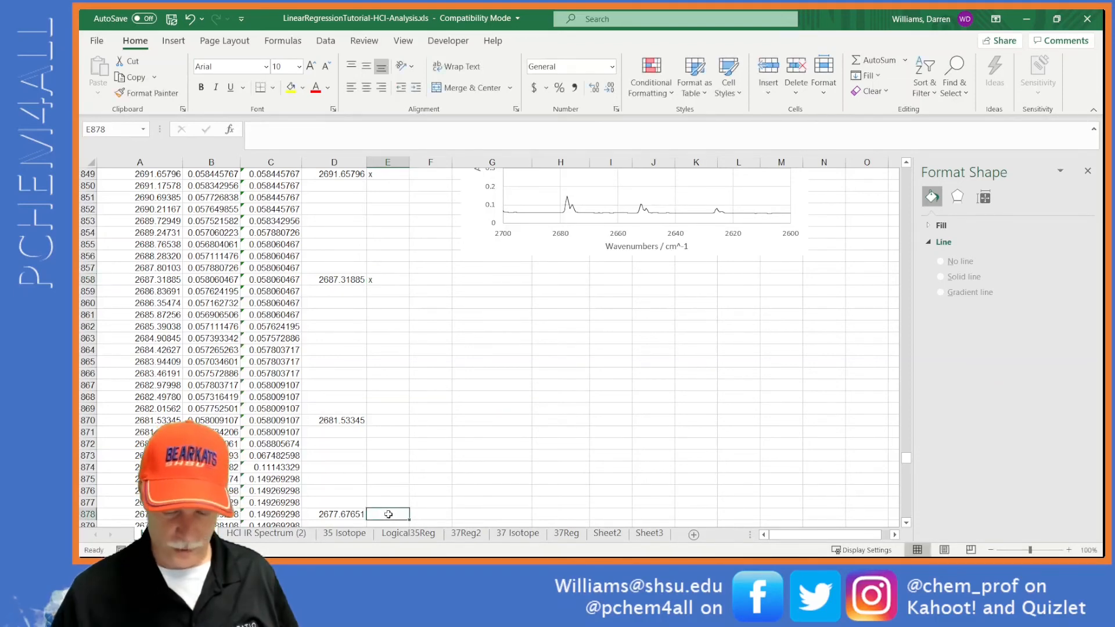
text(35)
key(Return)
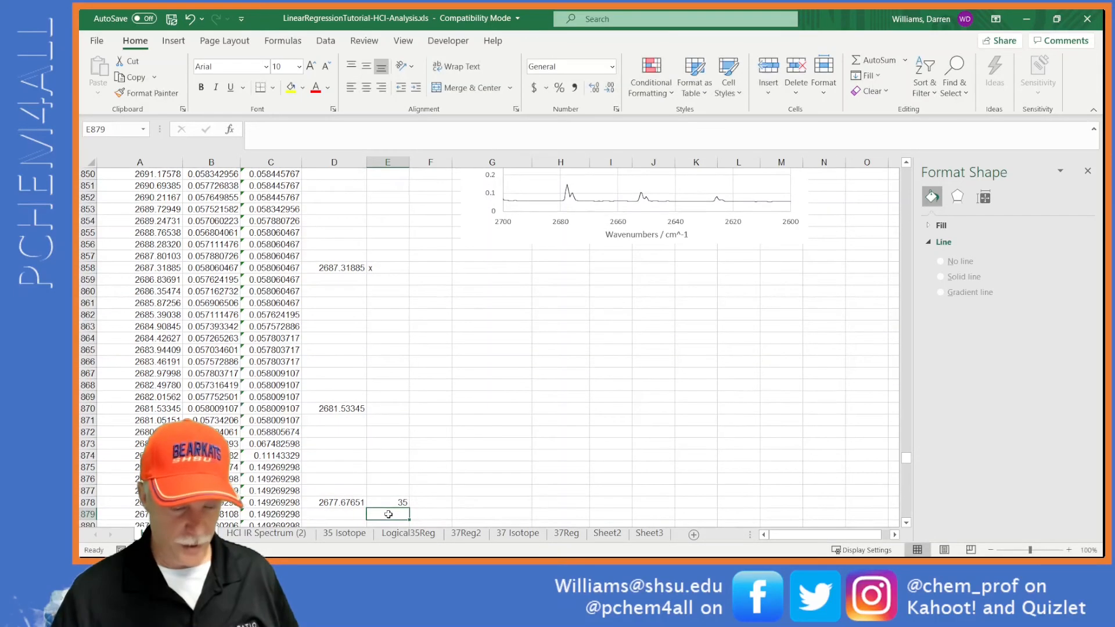
click(399, 408)
text(x)
scroll(409, 409, down, 3)
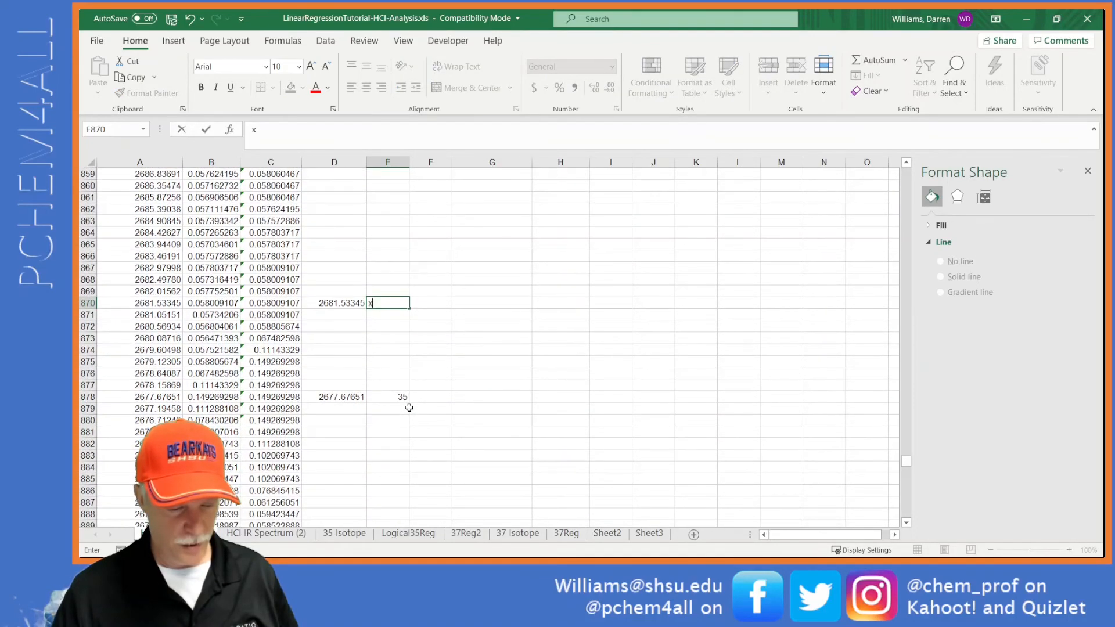
key(Return)
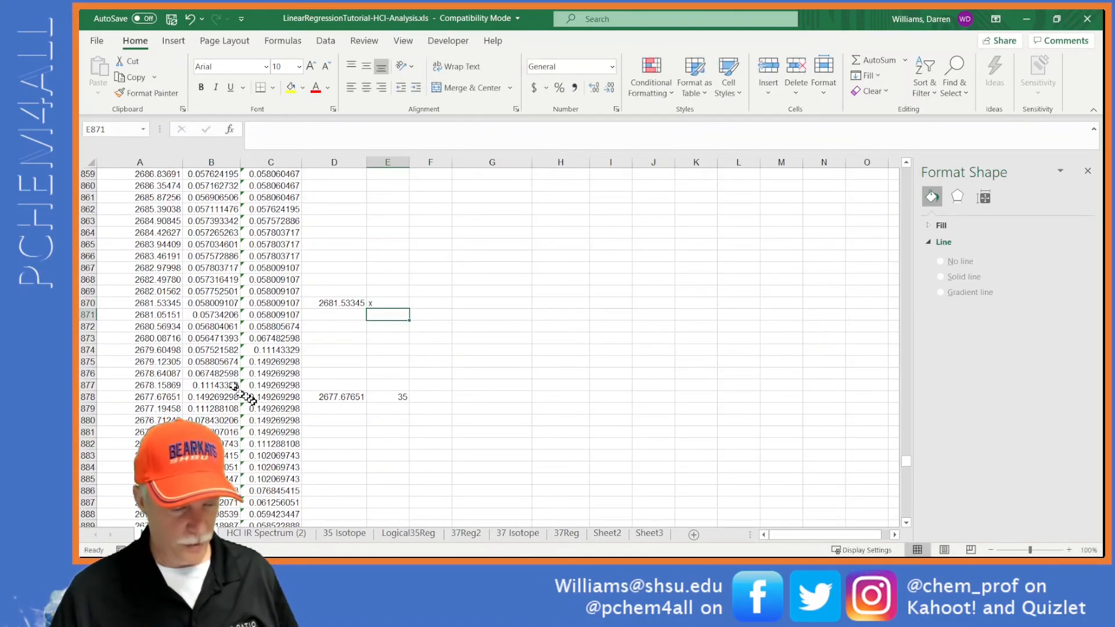
Step: Apply a green-yellow-red color scale to the absorbance values in B875:B885, with green for the highest
drag(214, 362, 214, 479)
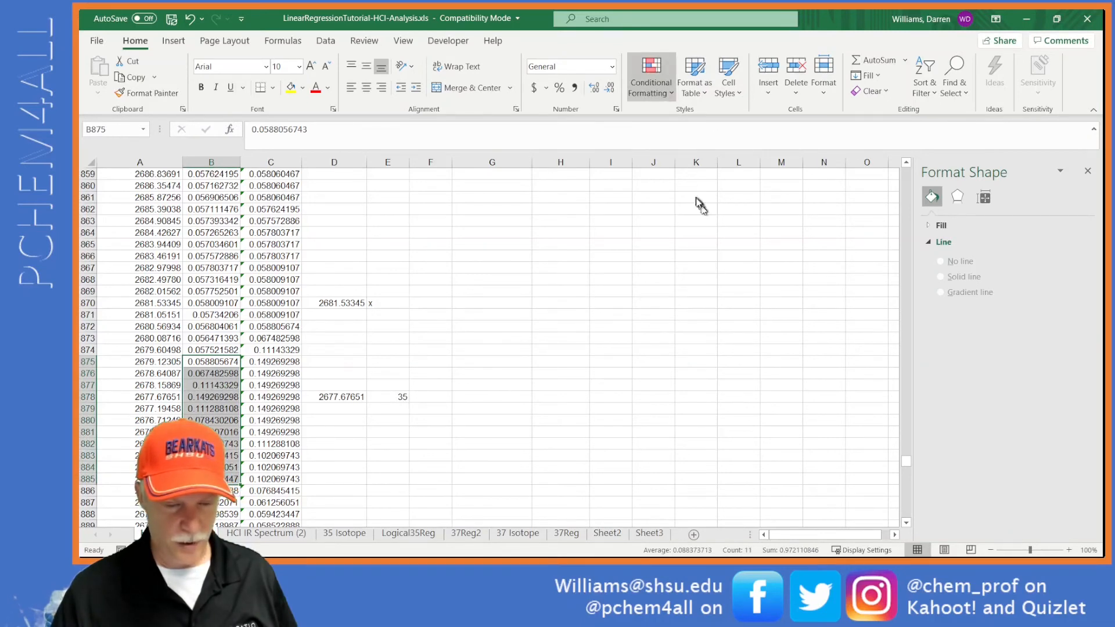
click(761, 208)
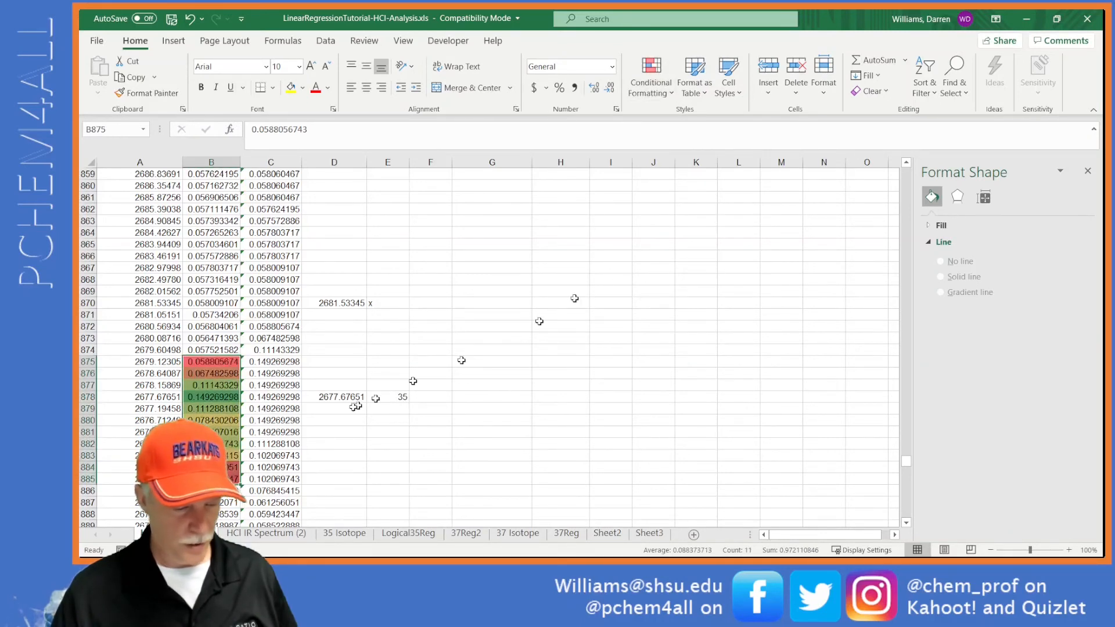
click(212, 444)
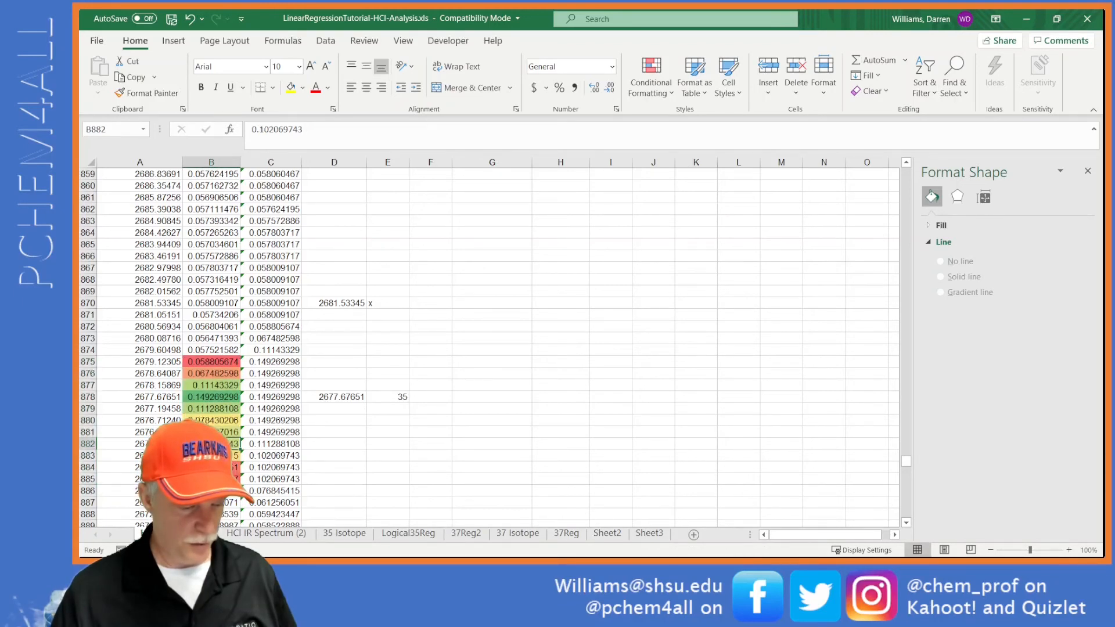
Step: Add the missed peak by making D882 reference the wavenumber in A882, and label it as isotope 37 in E882
click(321, 441)
text(=)
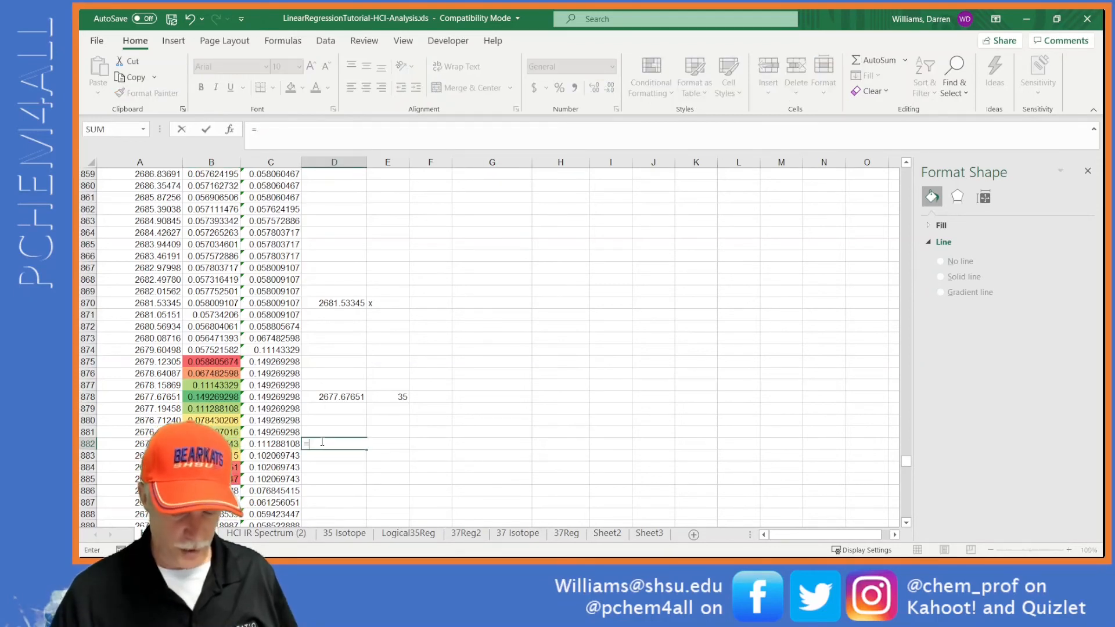
key(Left)
key(Left)
key(Return)
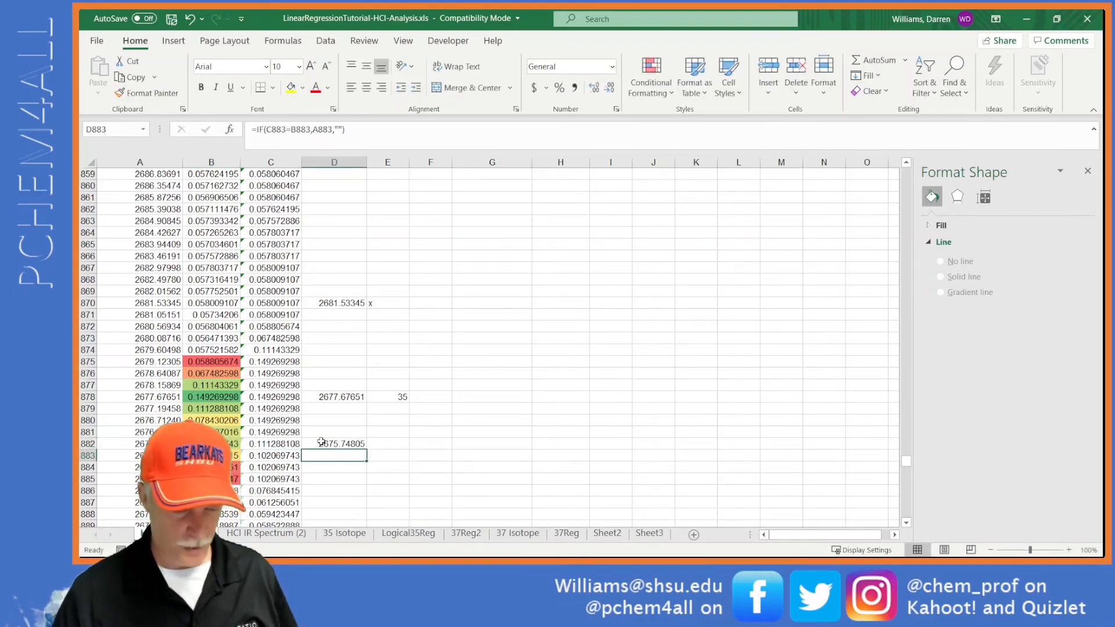
click(375, 443)
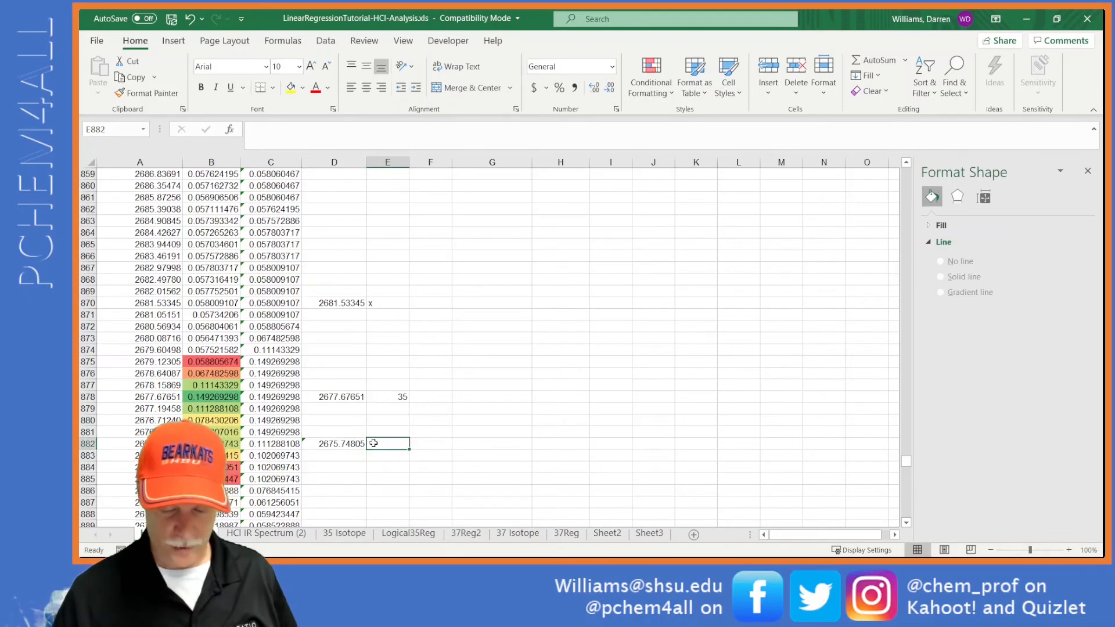
text(37)
key(Return)
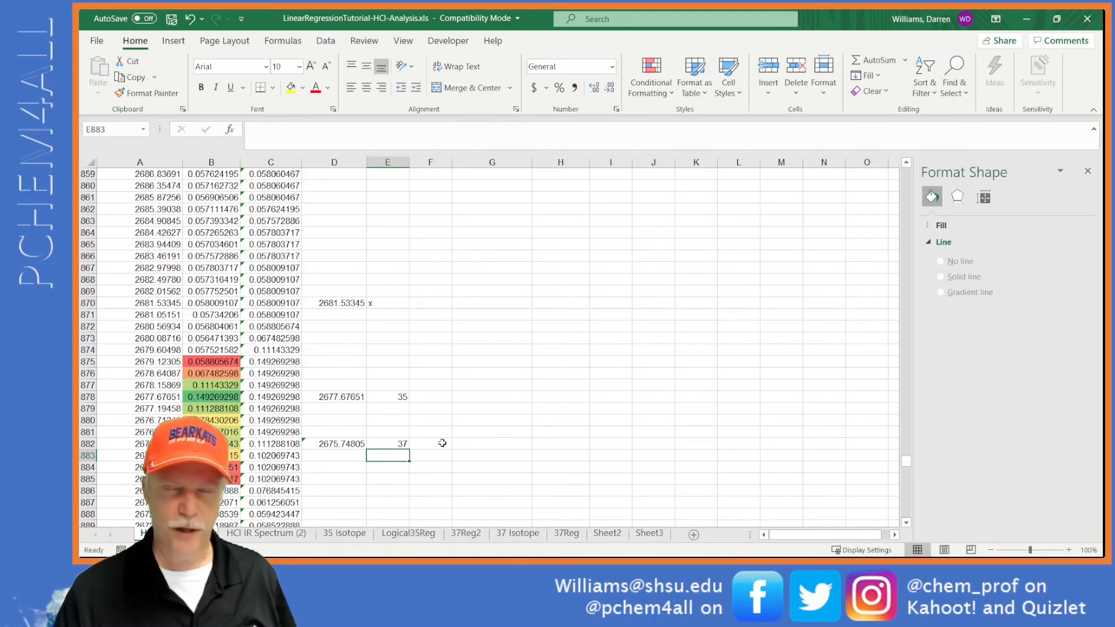
Step: Move the spectrum chart beside roughly rows 888 to 905 and mark the false peak in E891 with x
scroll(438, 443, down, 5)
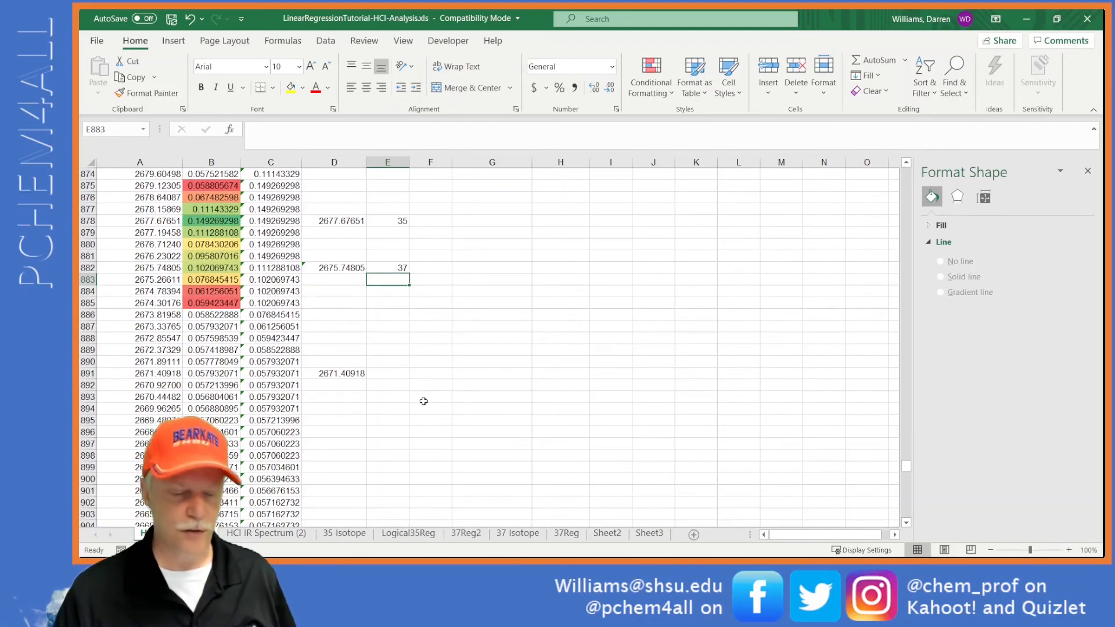
scroll(401, 366, up, 10)
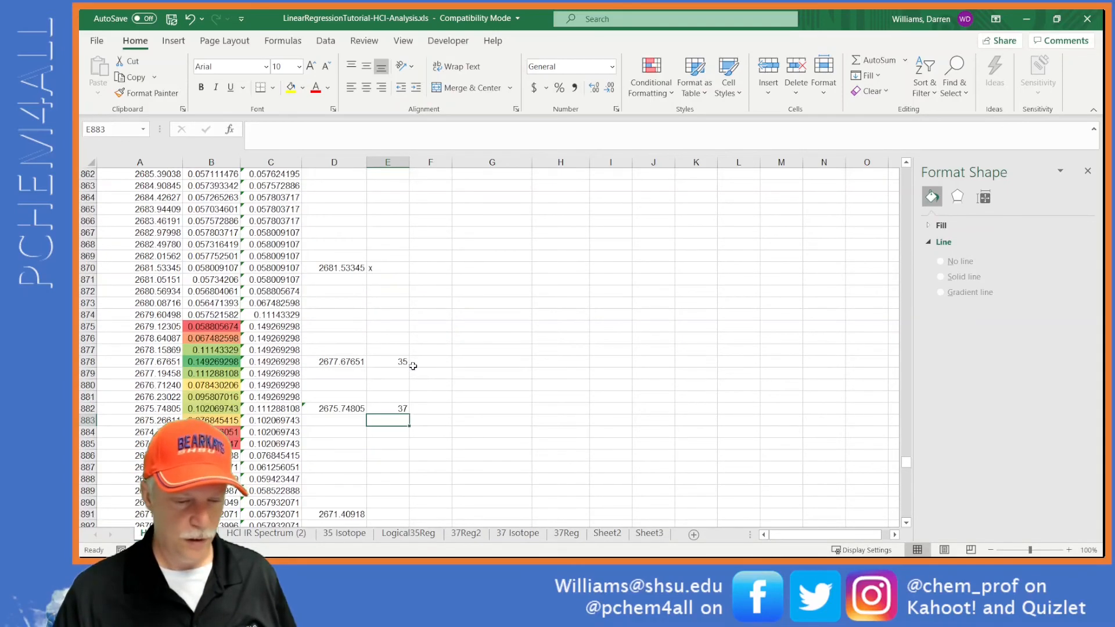
drag(467, 249, 460, 318)
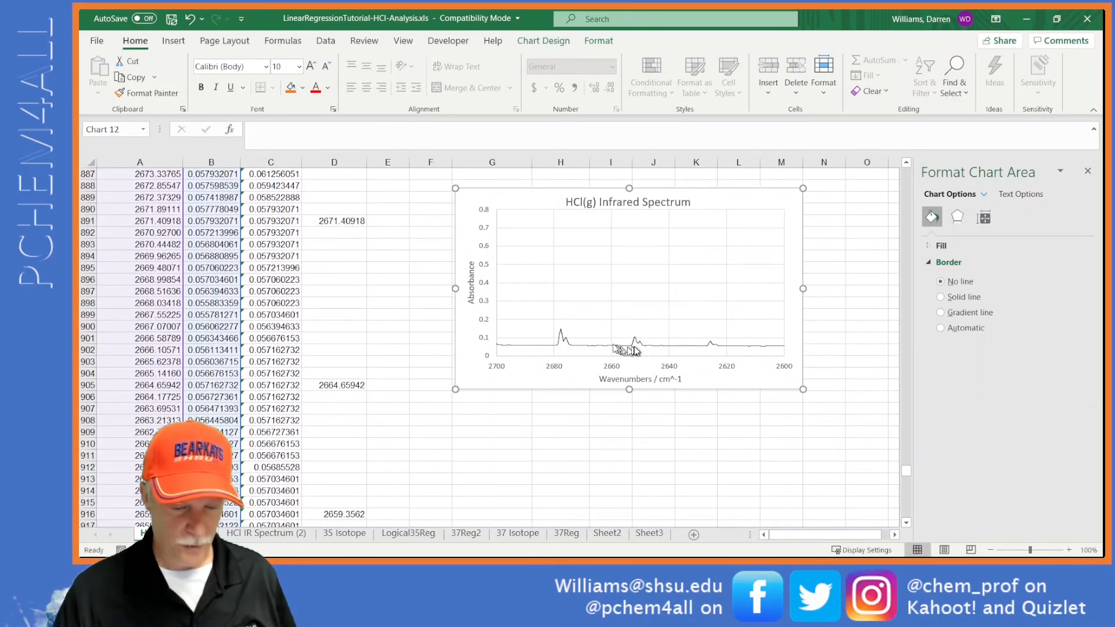
click(387, 221)
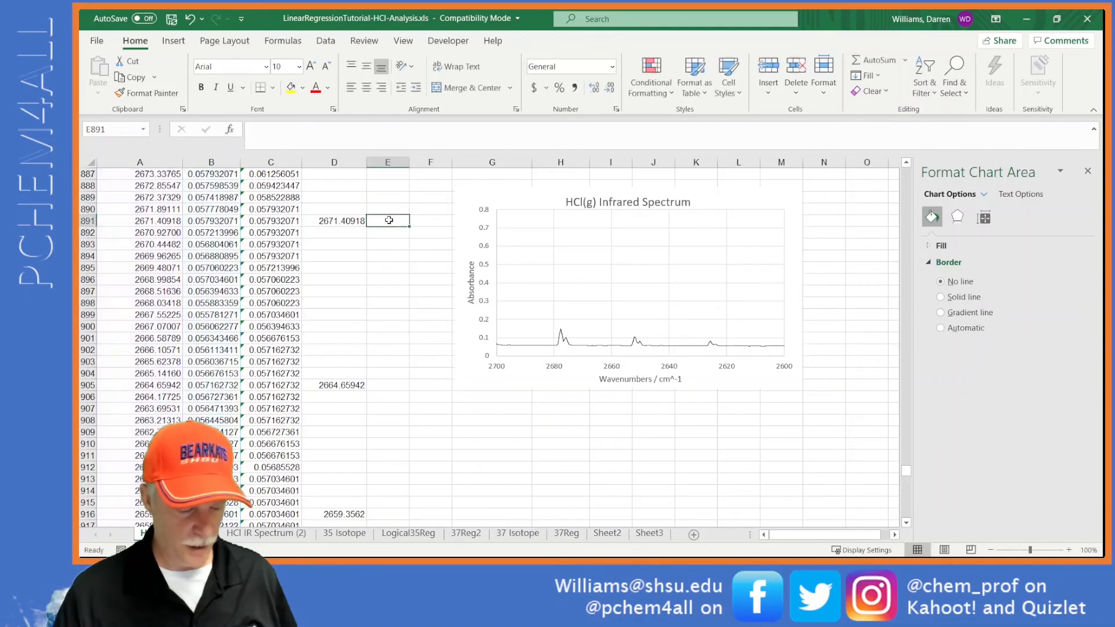
text(x)
key(Return)
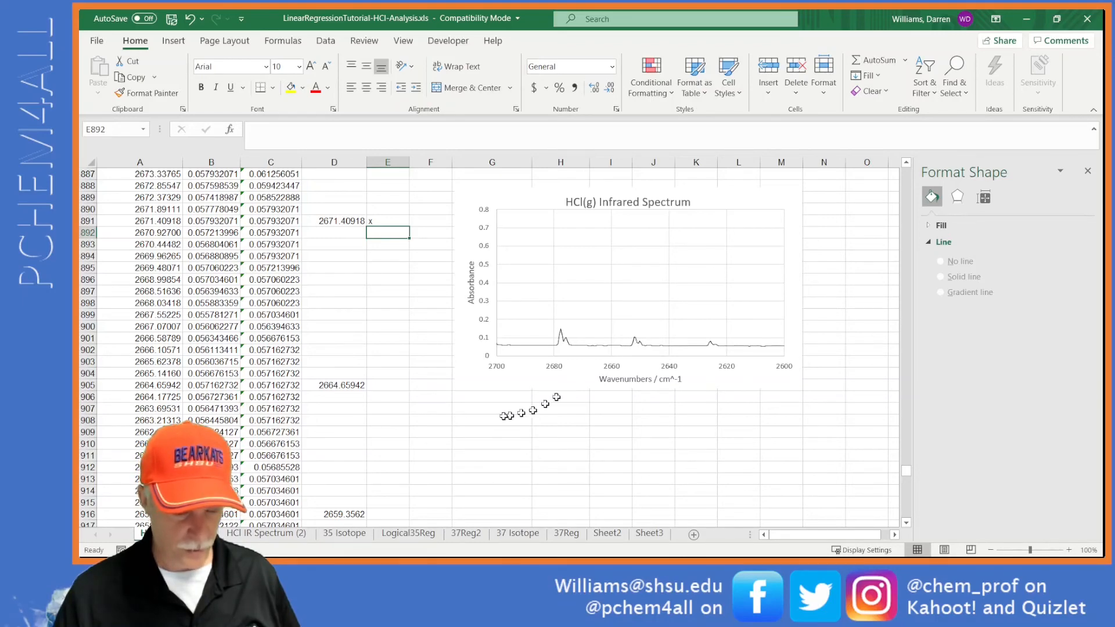
Step: Label the peak in row 931 as isotope 35 in column E
scroll(430, 419, down, 7)
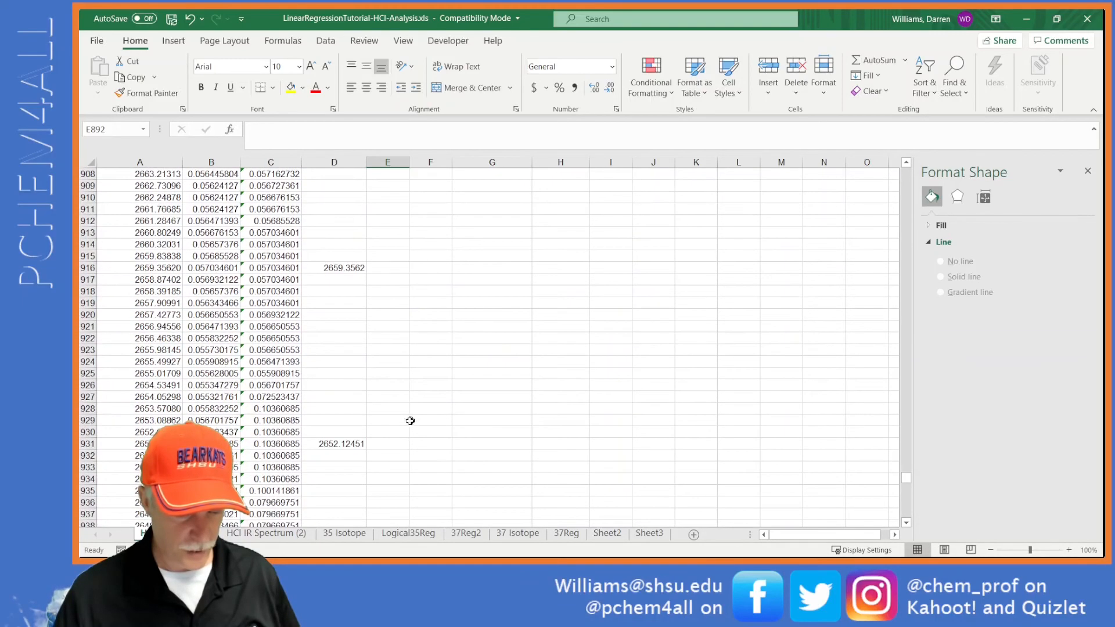
click(385, 445)
text(35)
key(Return)
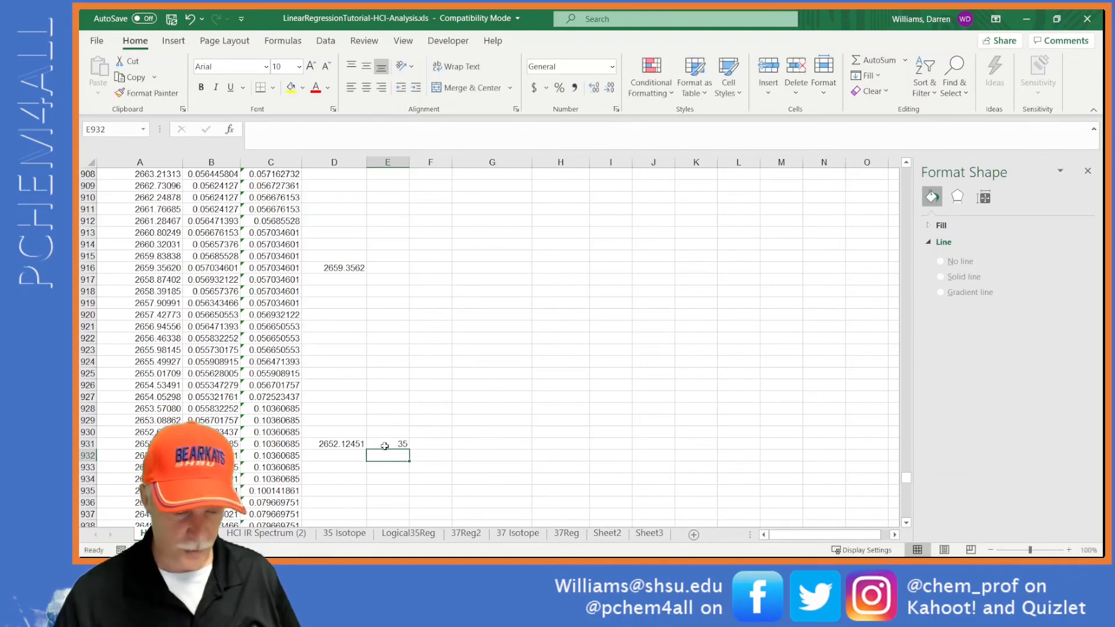
Step: Mark the false peaks in E916 and E905 with x
scroll(385, 444, up, 2)
click(387, 338)
text(x)
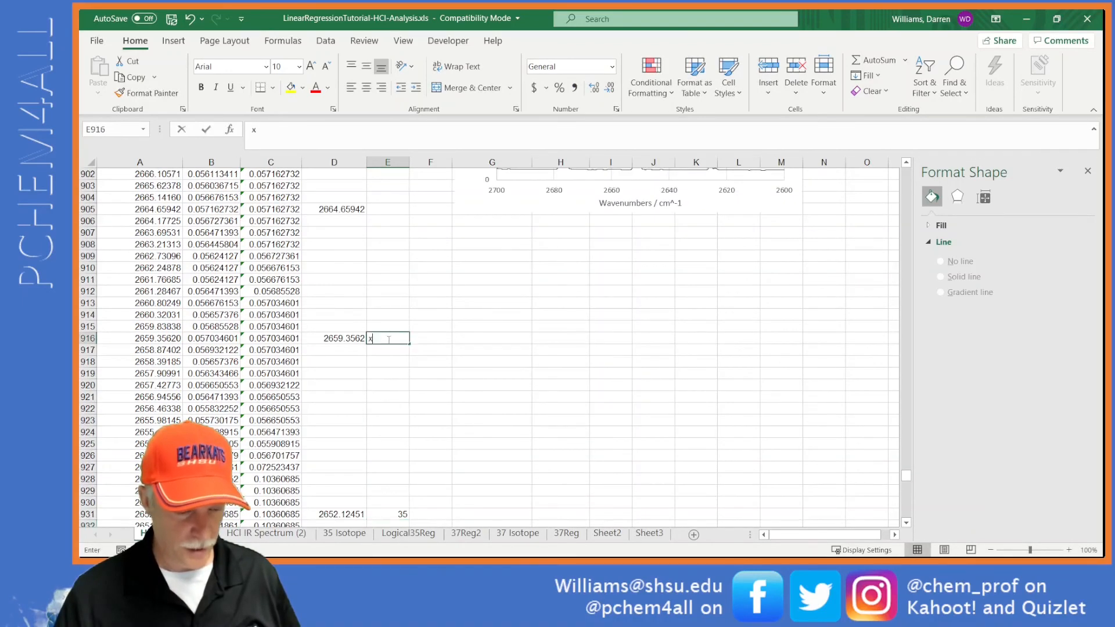
click(396, 209)
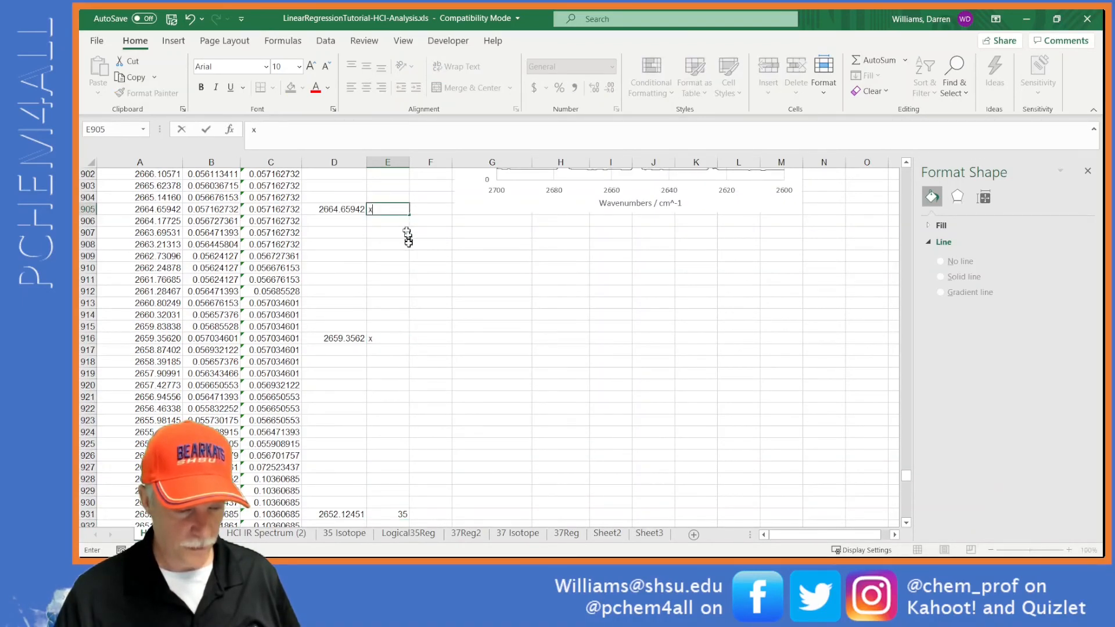
scroll(397, 221, up, 5)
text(x)
Step: Apply a green-yellow-red color scale to the absorbance values in B928:B937, with green for the highest
scroll(399, 254, down, 4)
scroll(399, 254, down, 3)
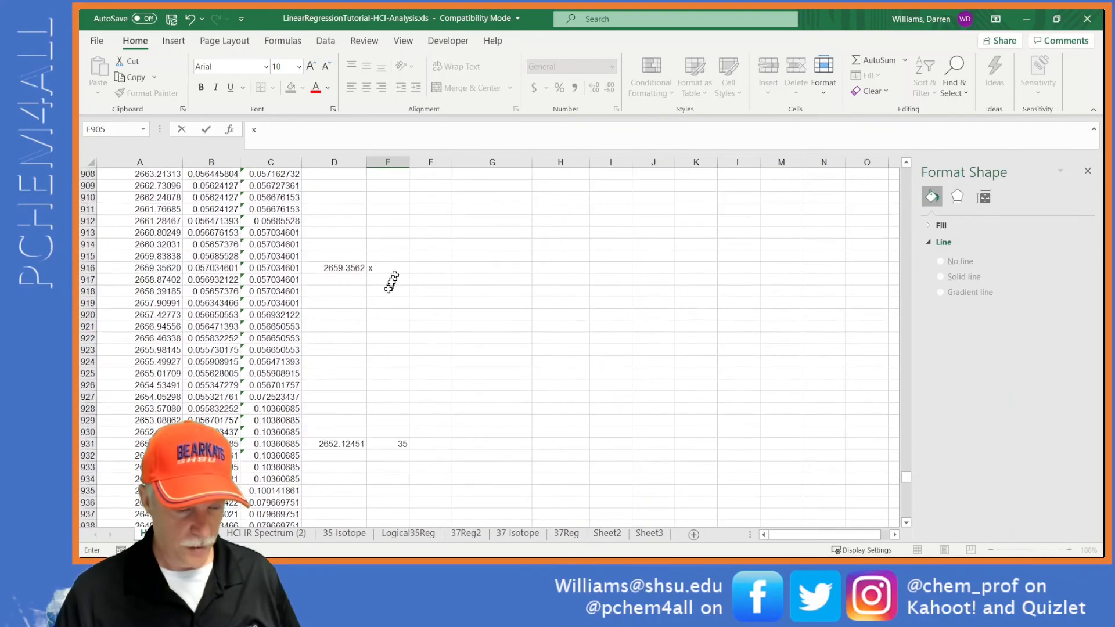
scroll(379, 337, down, 2)
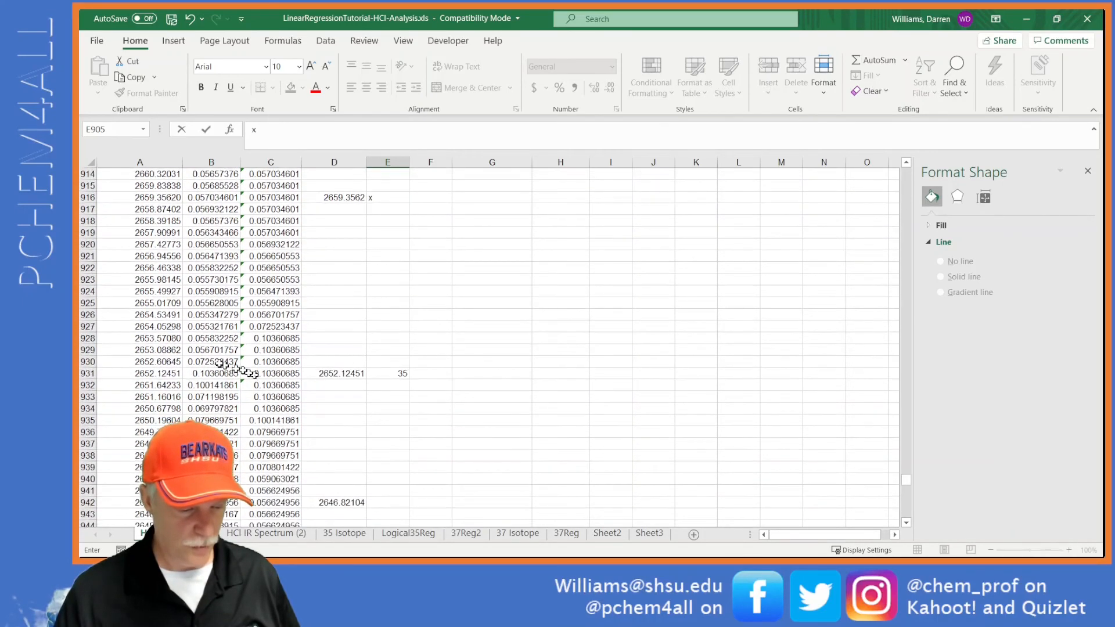
drag(213, 339, 208, 445)
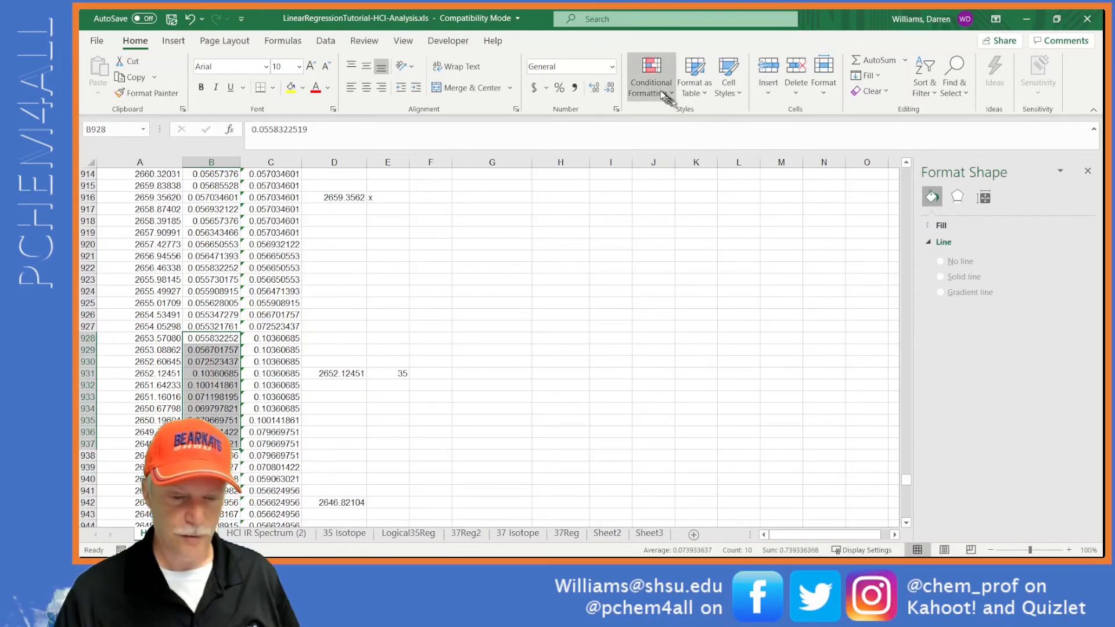
click(774, 215)
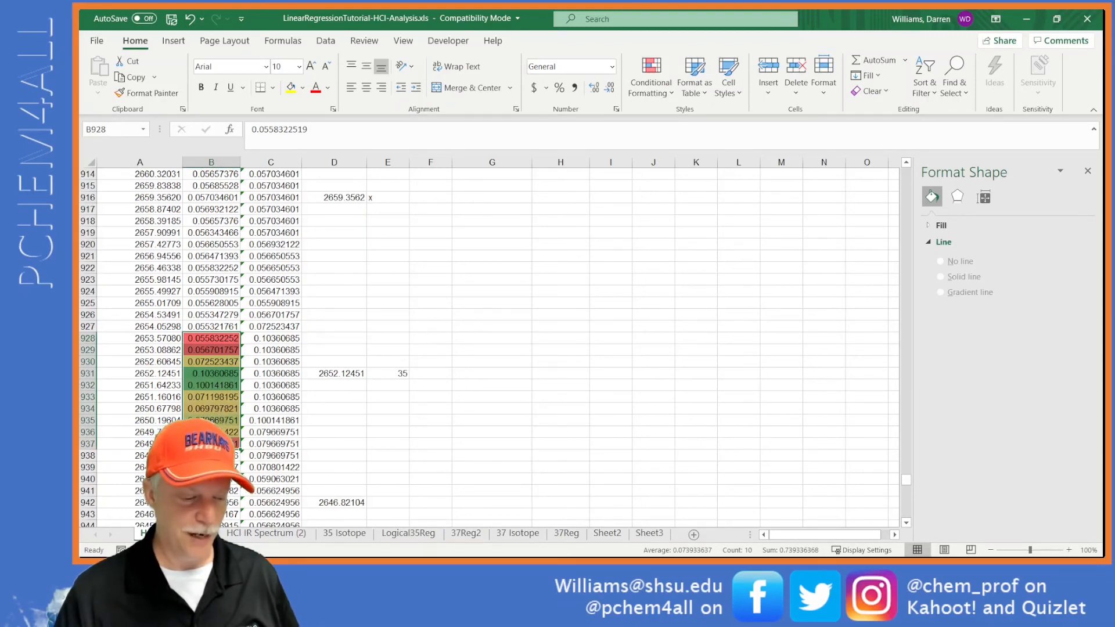
Step: Add the missed peak by making D935 reference the wavenumber in A935, and label it as isotope 37 in E935
click(224, 422)
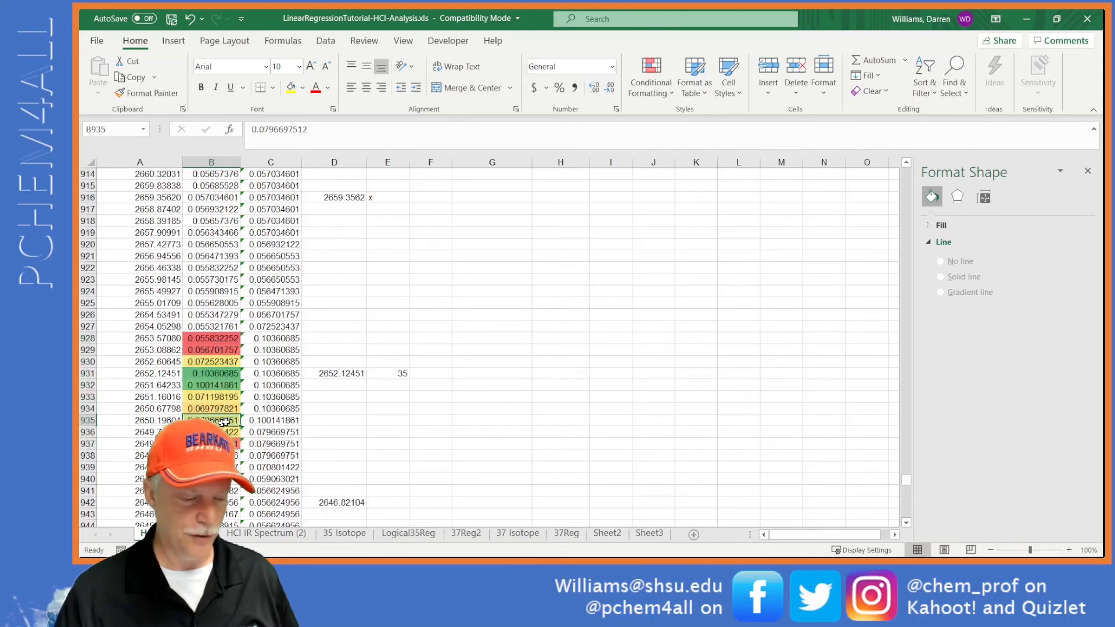
click(319, 422)
text(=)
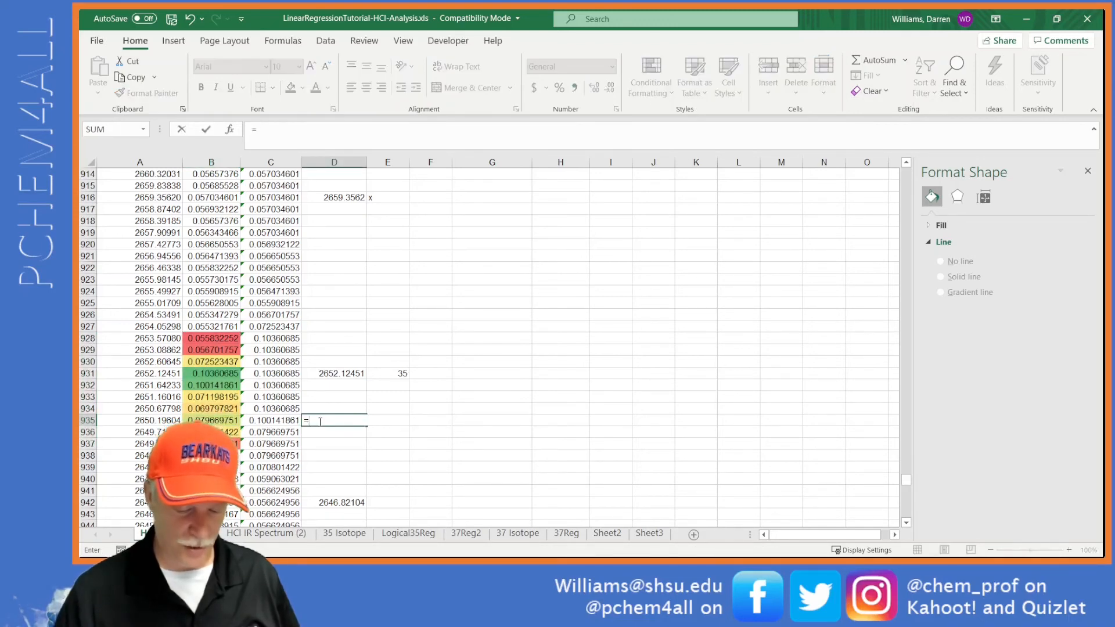
key(Left)
key(Left)
key(Left)
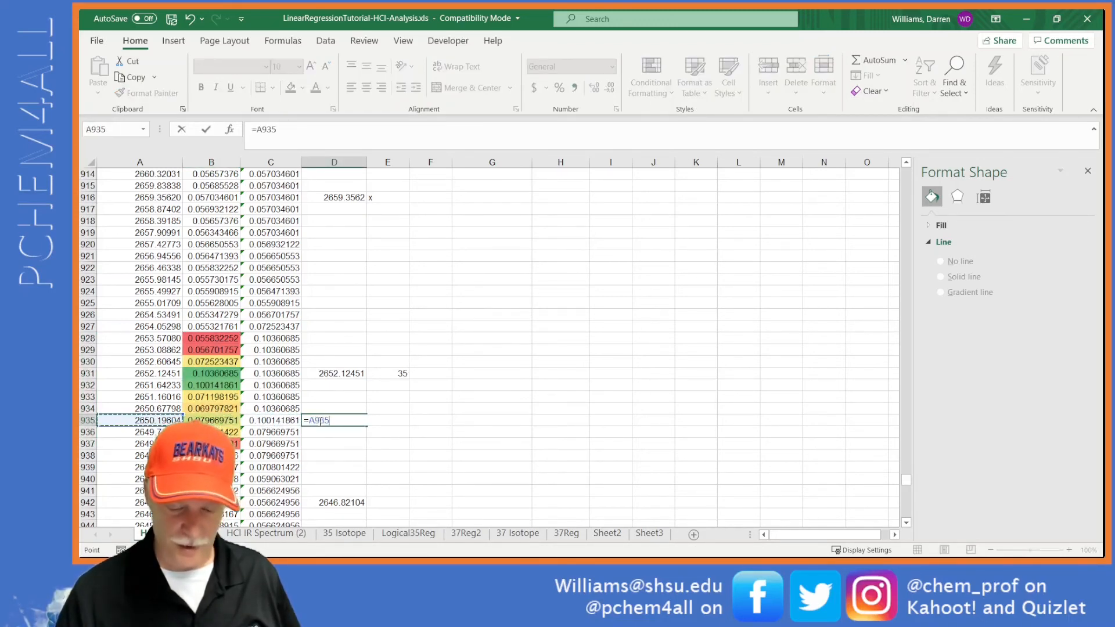
key(ctrl+Return)
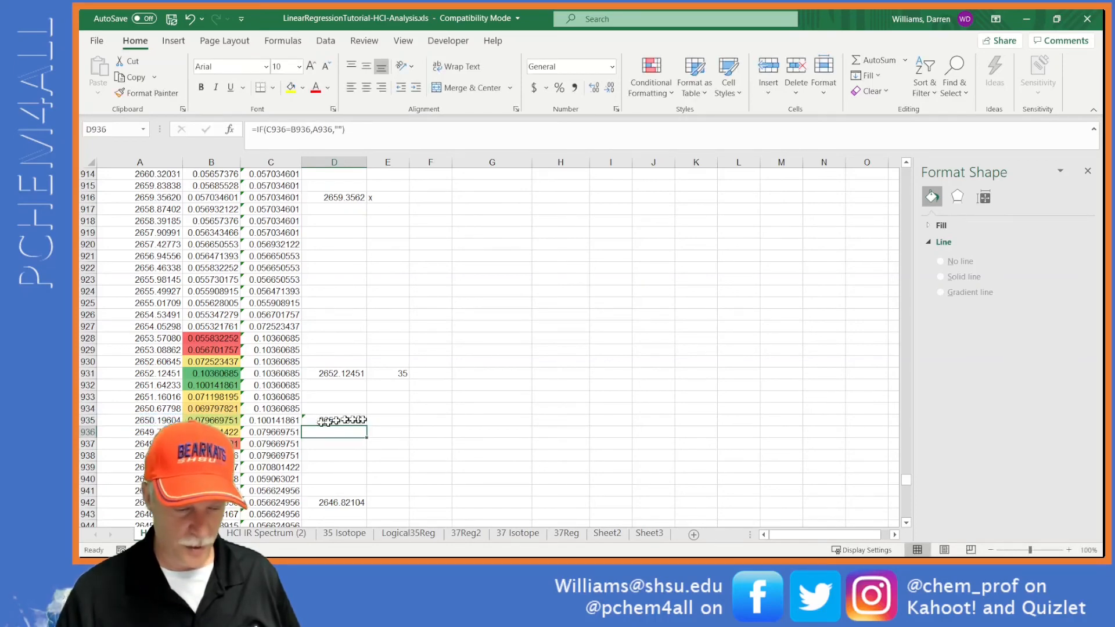
click(379, 420)
text(37)
key(Return)
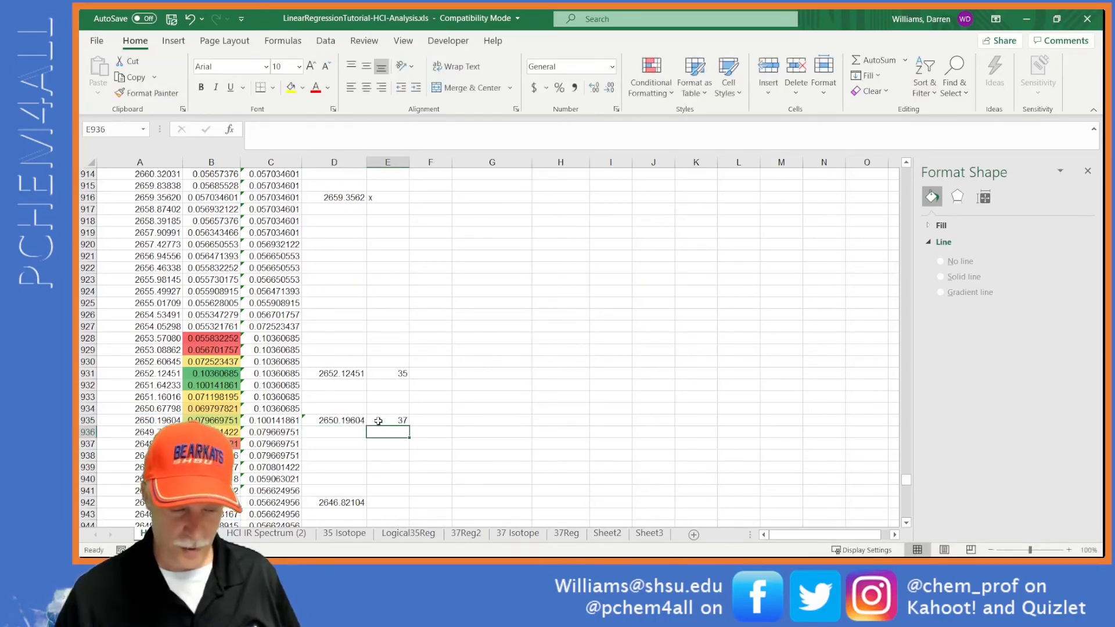
Step: Move the spectrum chart beside roughly rows 919 to 936 and mark the false peak in E942 with x
scroll(380, 420, down, 4)
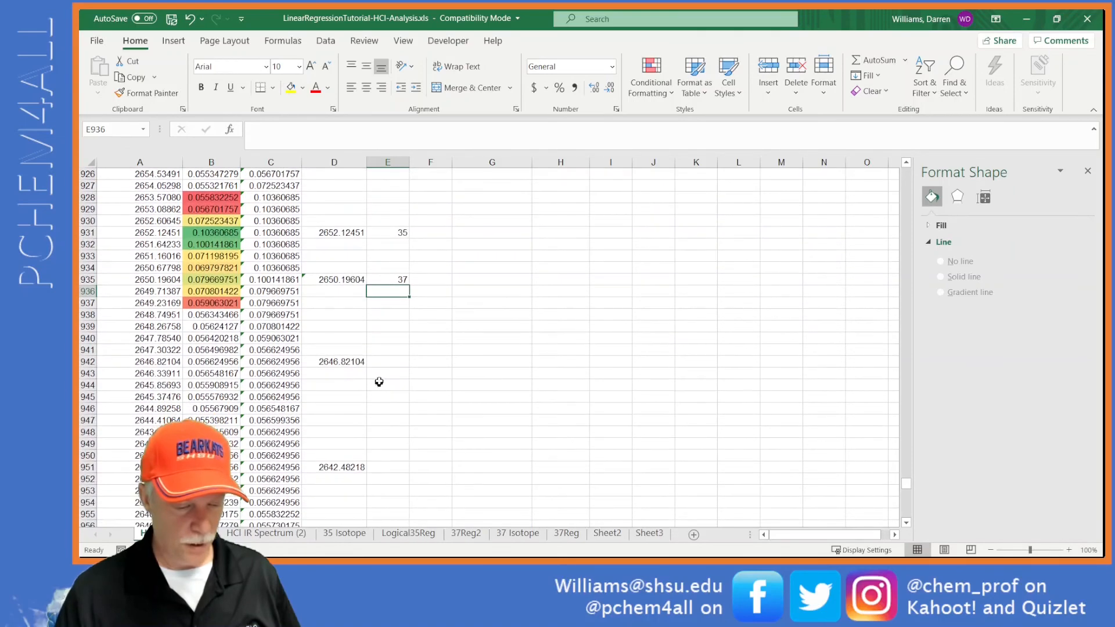
scroll(379, 381, up, 7)
scroll(479, 339, up, 4)
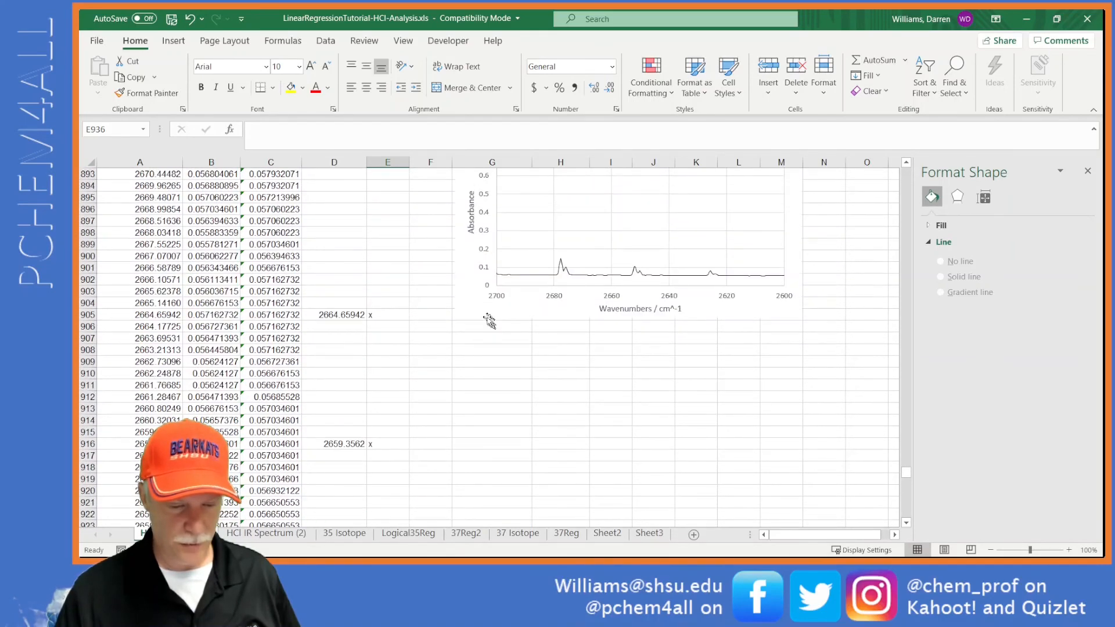
drag(469, 256, 479, 455)
scroll(530, 362, down, 9)
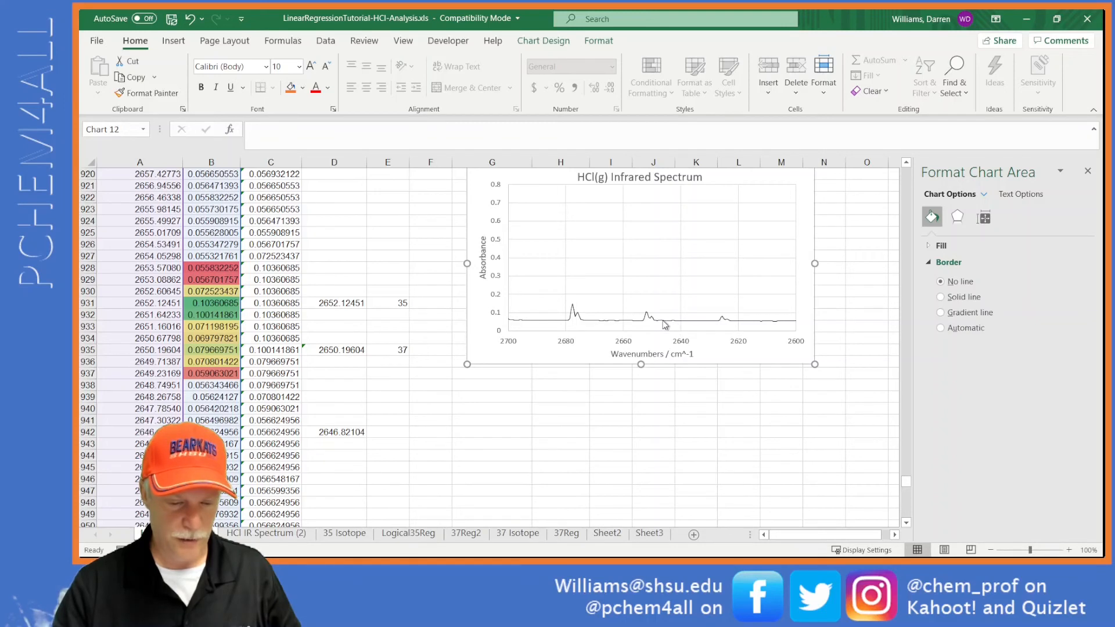
click(383, 435)
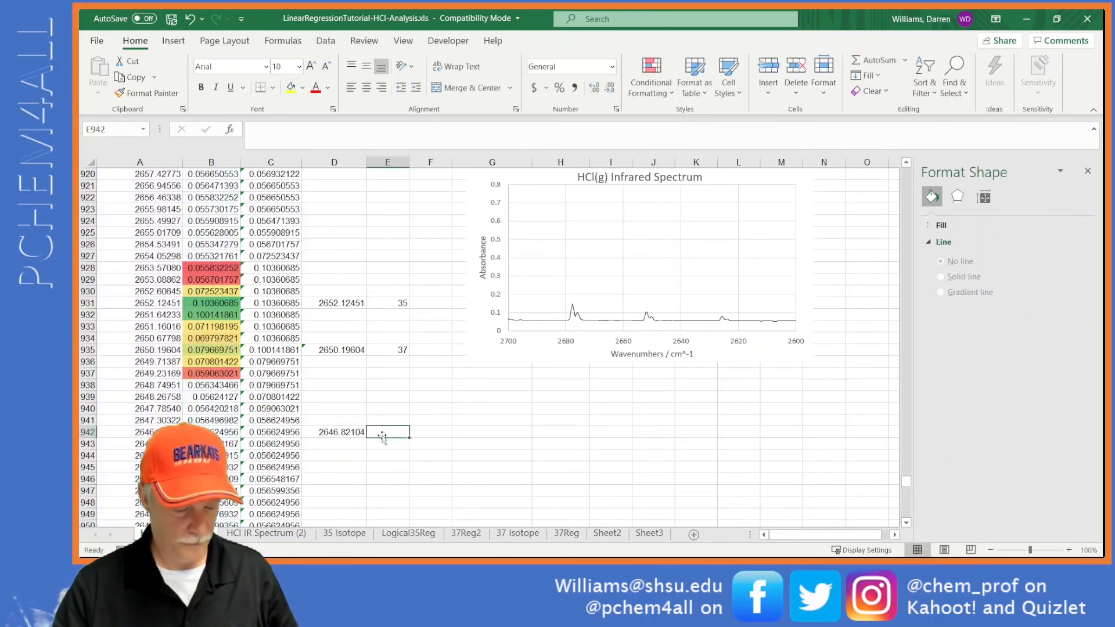
text(x)
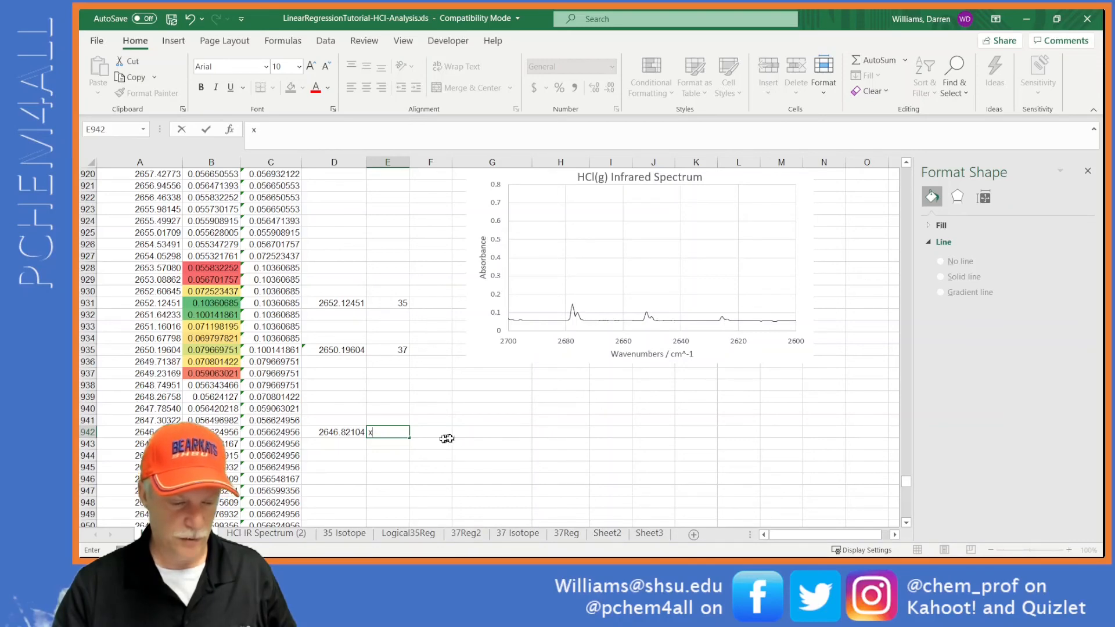
Step: Label the peak in row 986 as isotope 35 in column E
scroll(442, 439, down, 5)
scroll(426, 437, down, 9)
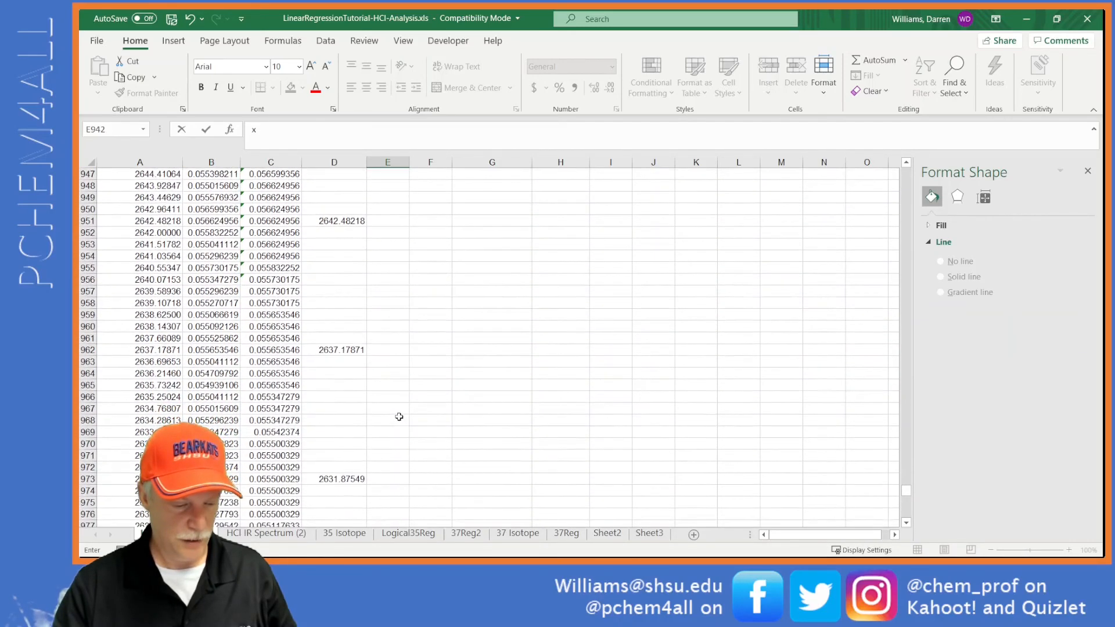
scroll(399, 417, down, 2)
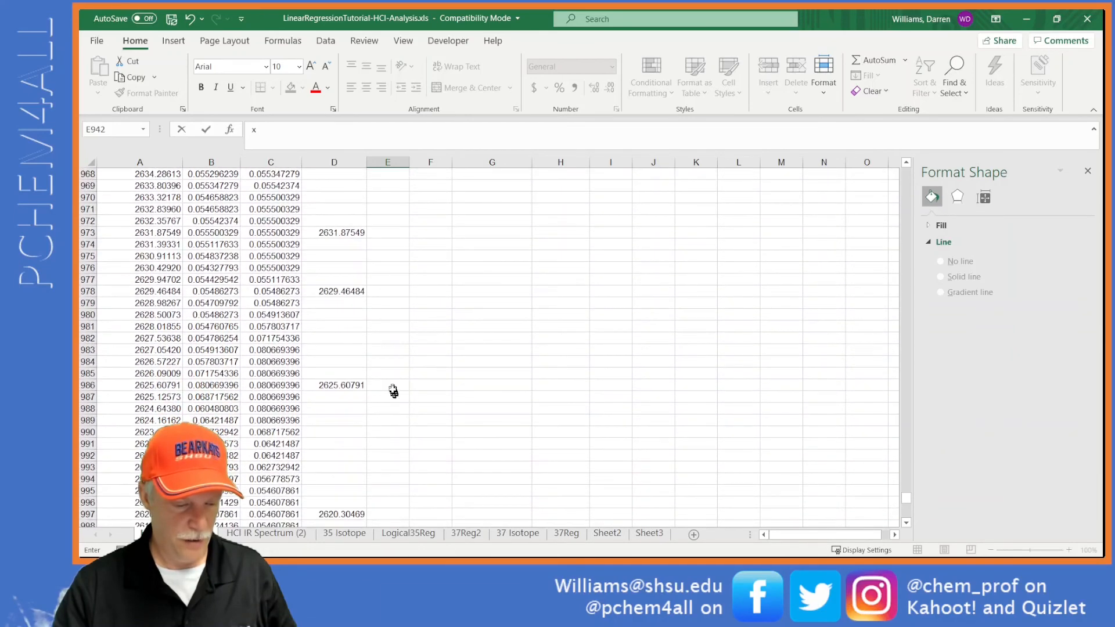
click(392, 386)
text(35)
key(Return)
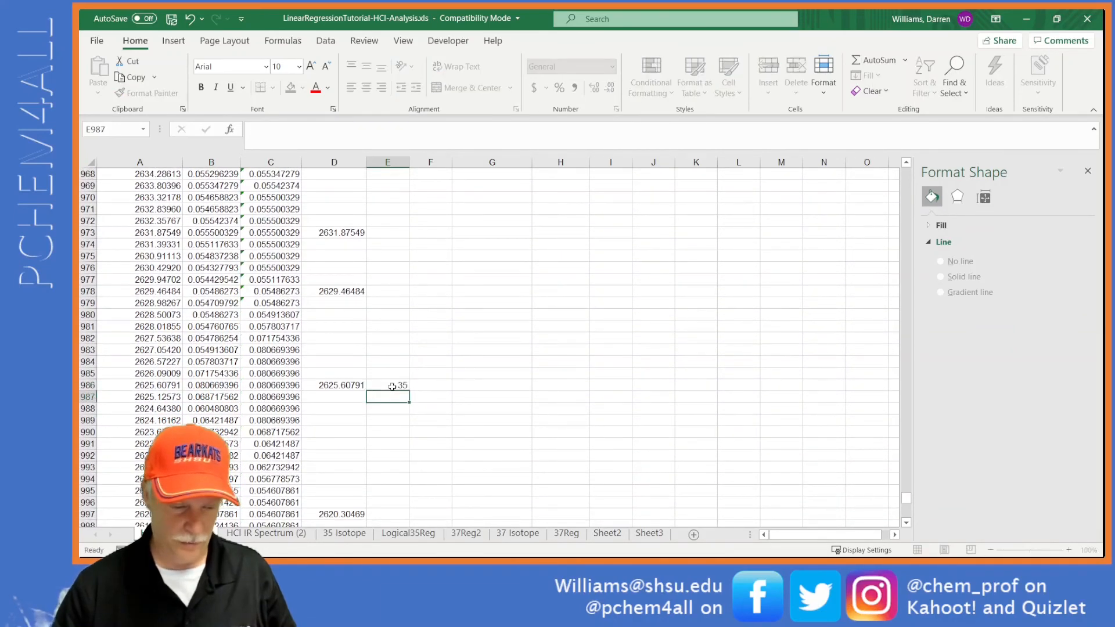
Step: Mark the false peaks in E978, E973, E962 and E951 with x
click(388, 295)
text(x)
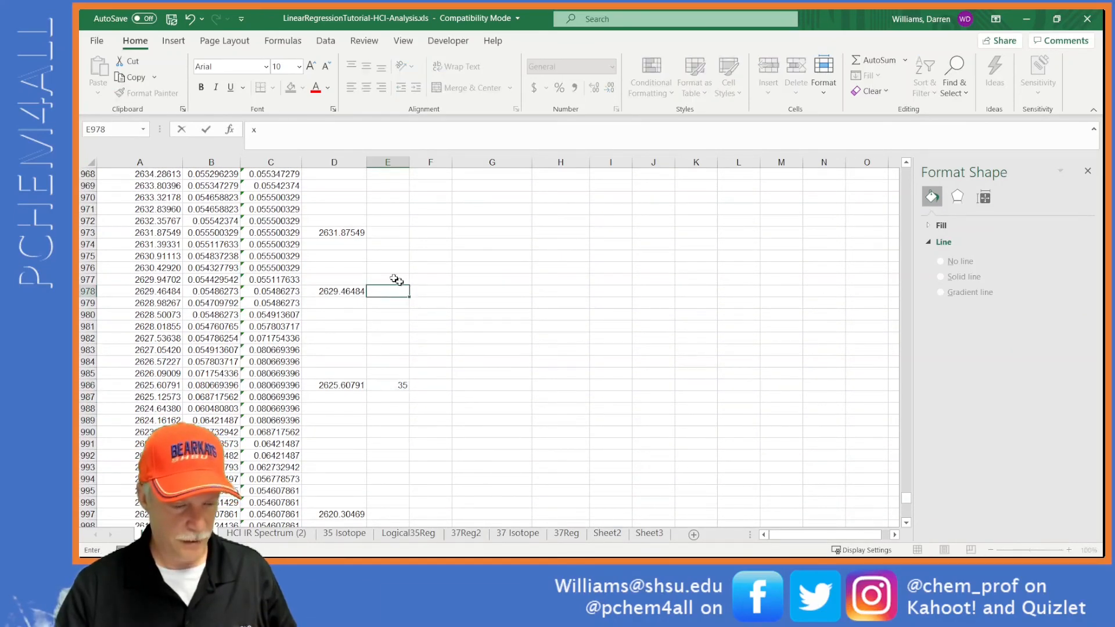
scroll(386, 271, up, 2)
click(391, 305)
text(x)
scroll(389, 307, up, 4)
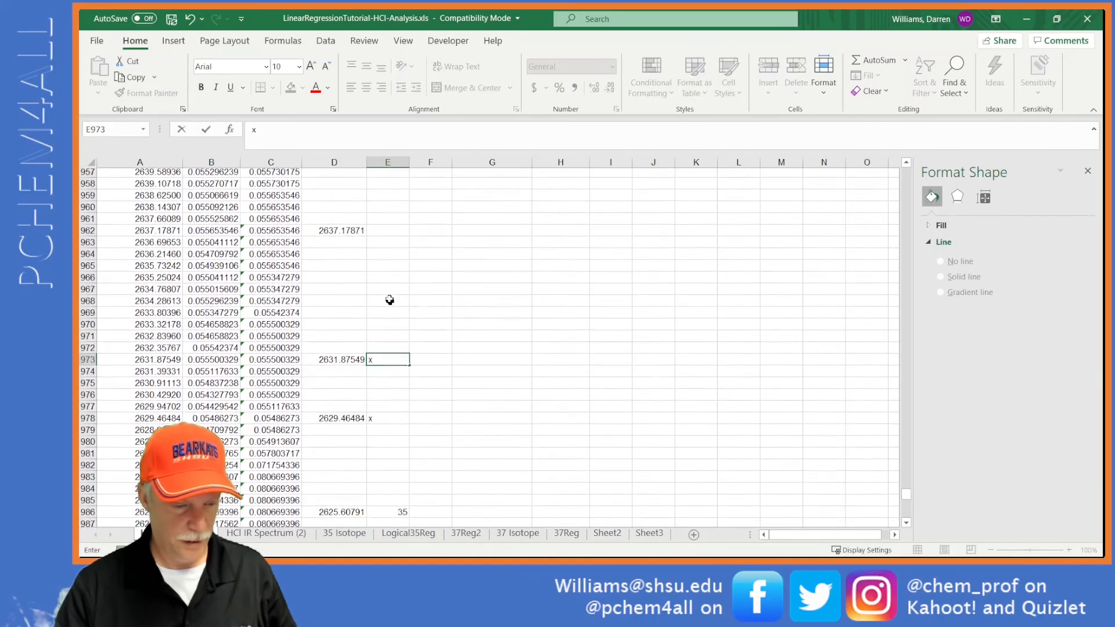
click(388, 310)
text(x)
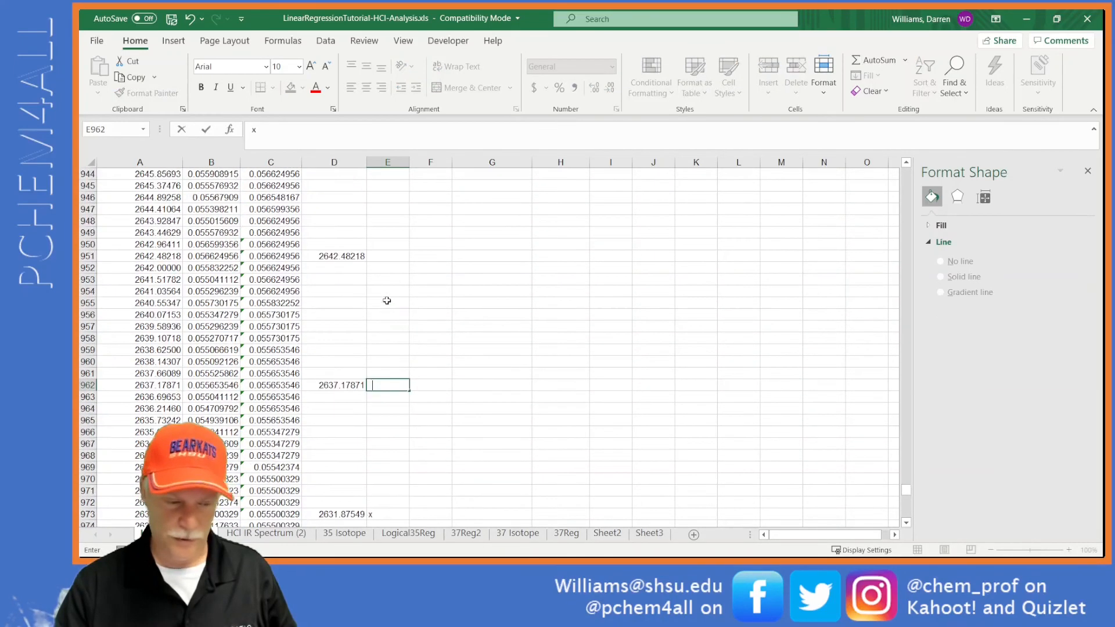
scroll(386, 299, up, 3)
click(385, 293)
text(x)
Step: Apply a green-yellow-red color scale to the absorbance values in B984:B995, with green for the highest
scroll(384, 293, down, 9)
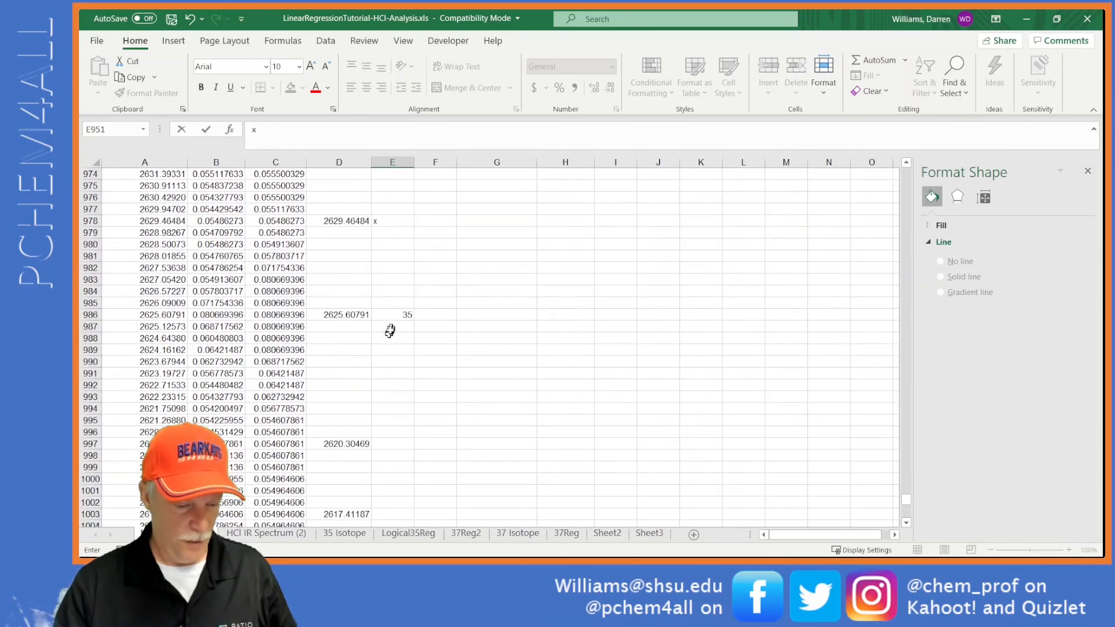
scroll(388, 322, down, 3)
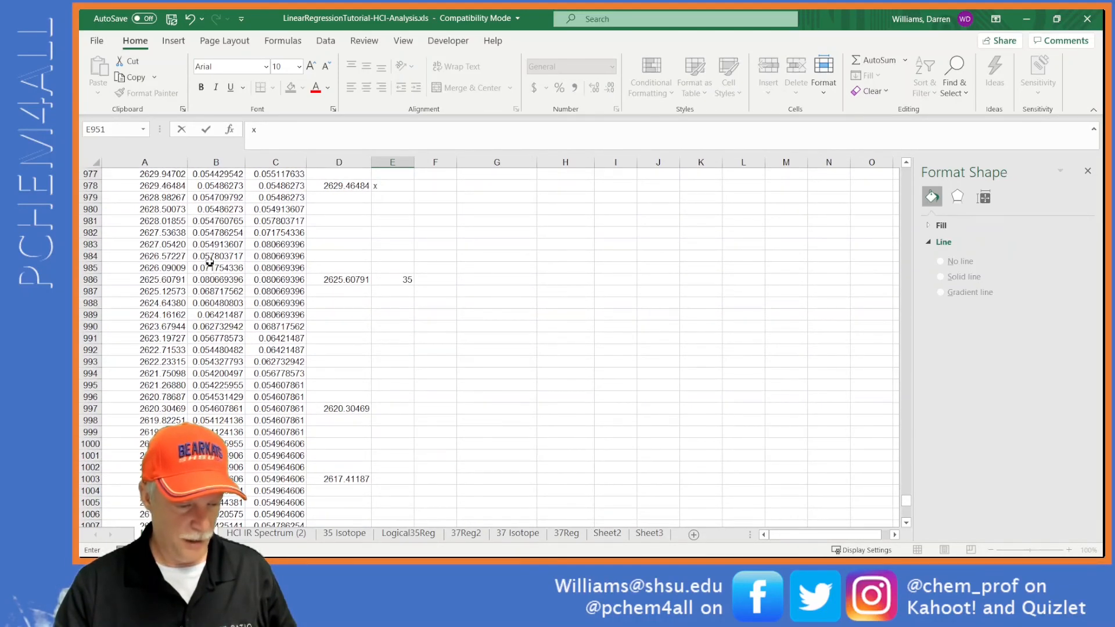
drag(210, 262, 193, 384)
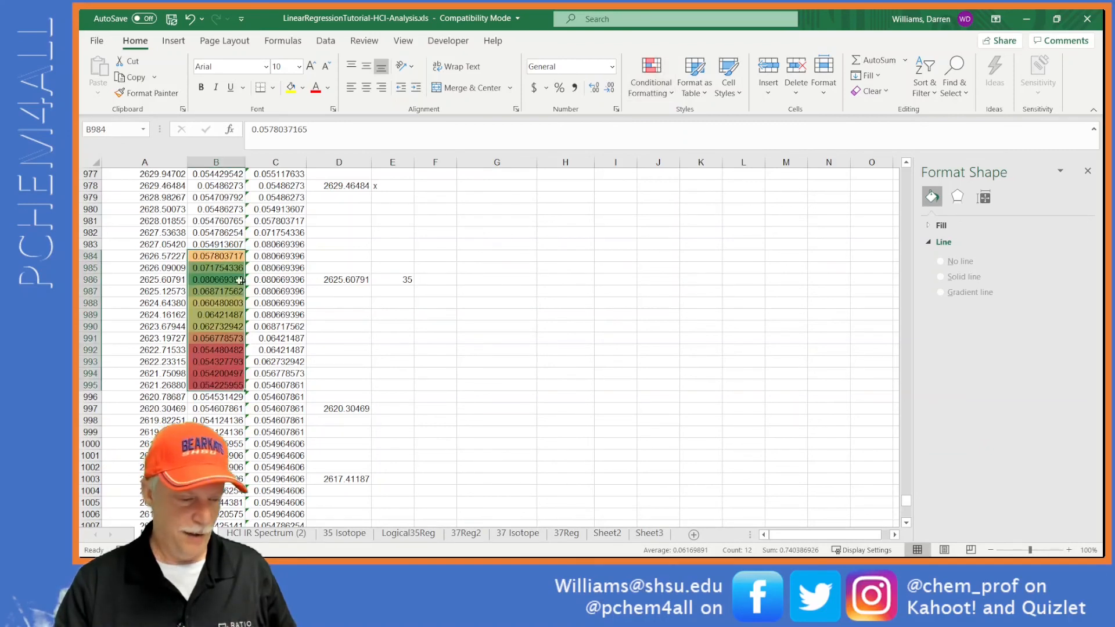
Step: Add the missed peak by making D989 reference the wavenumber in A989, and label it as isotope 37 in E989
click(216, 304)
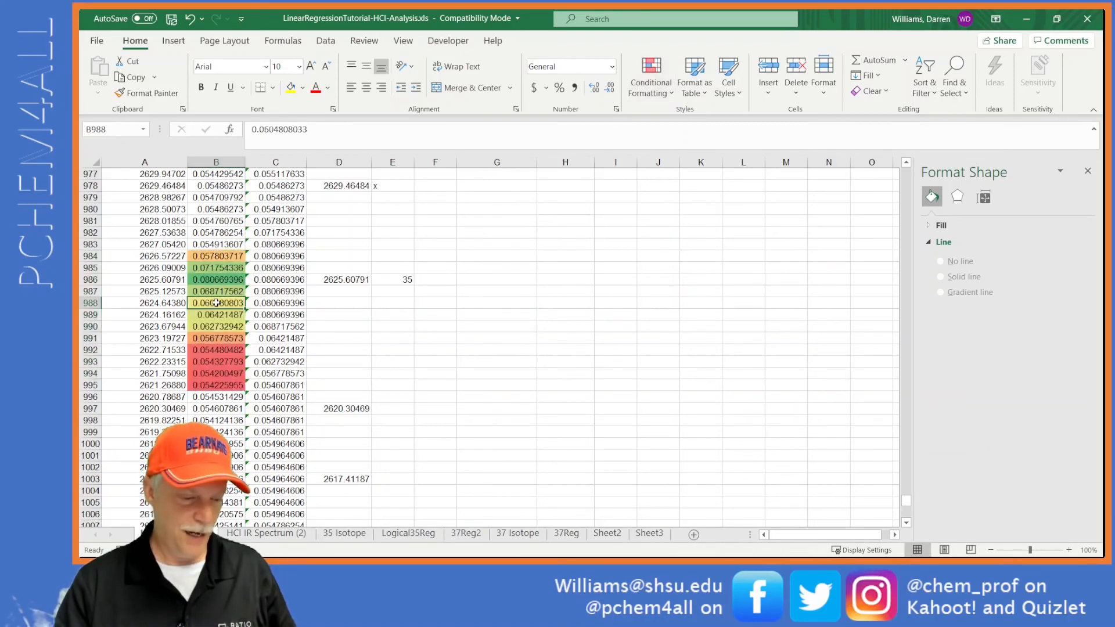
click(217, 314)
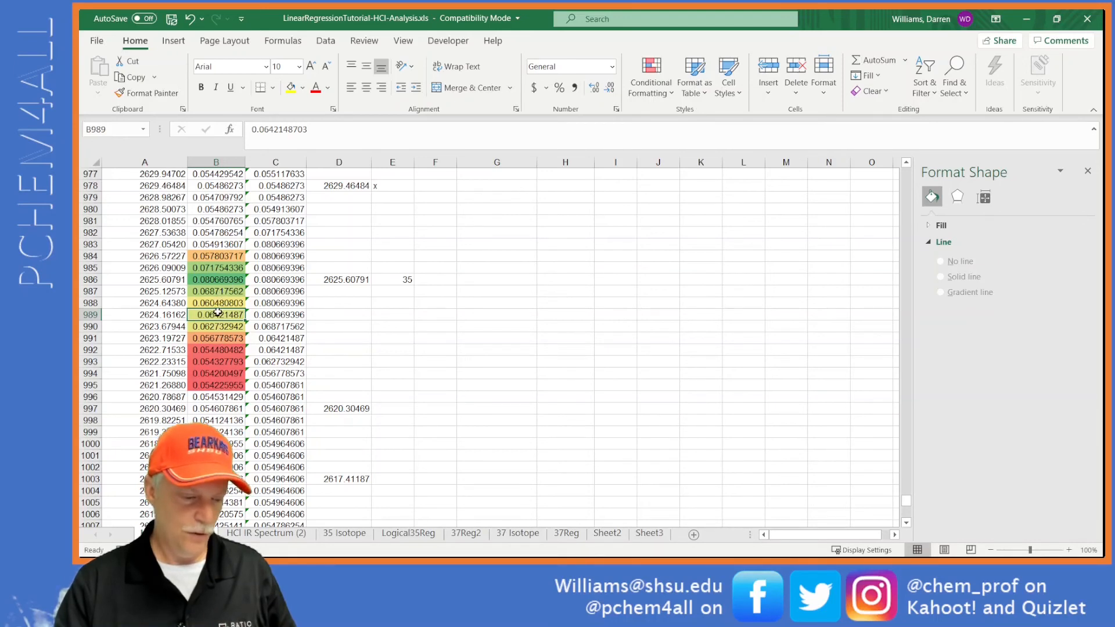
click(328, 313)
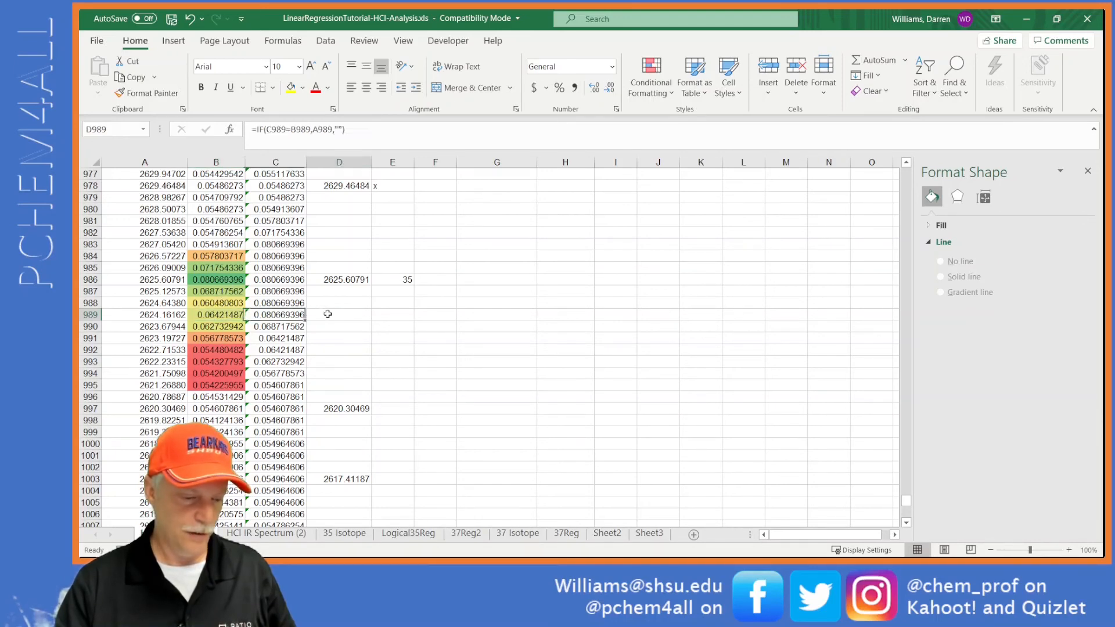
text(=)
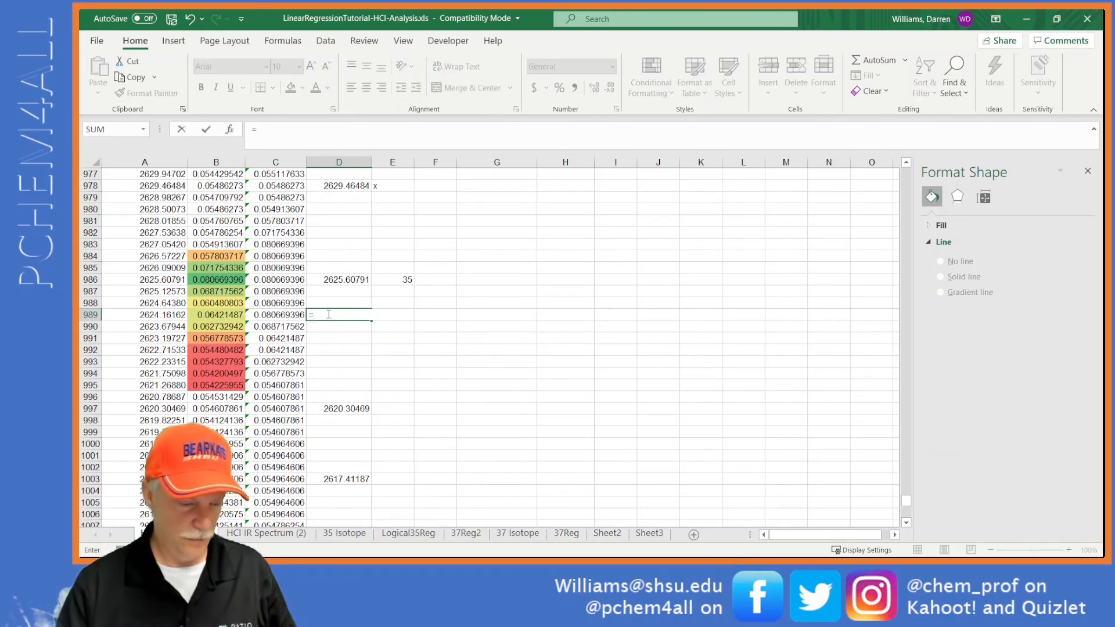
click(175, 315)
key(Return)
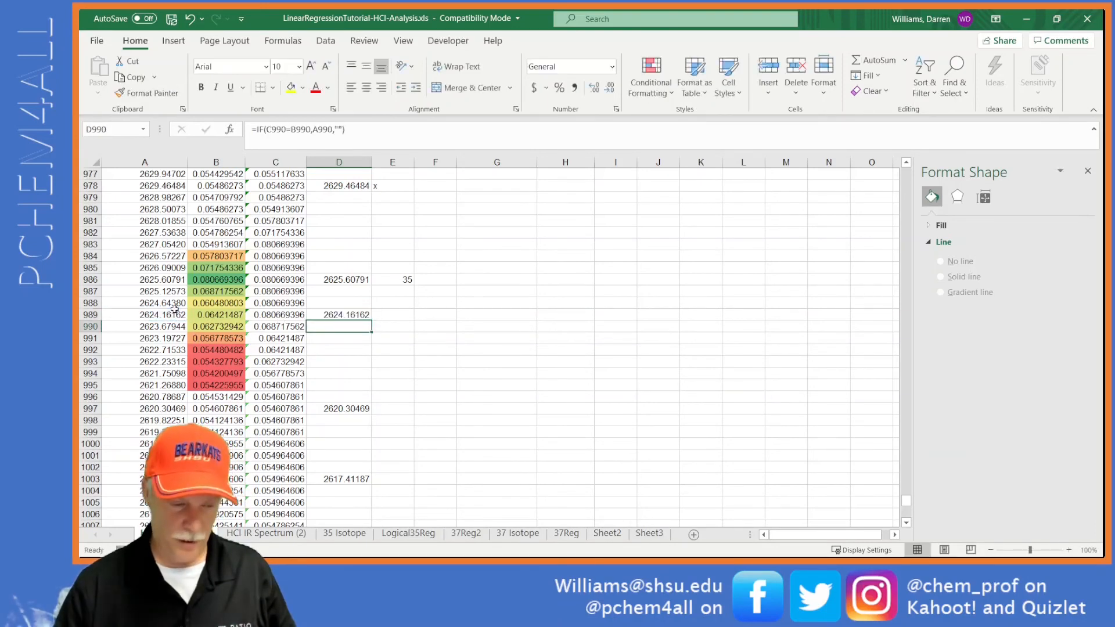
click(393, 314)
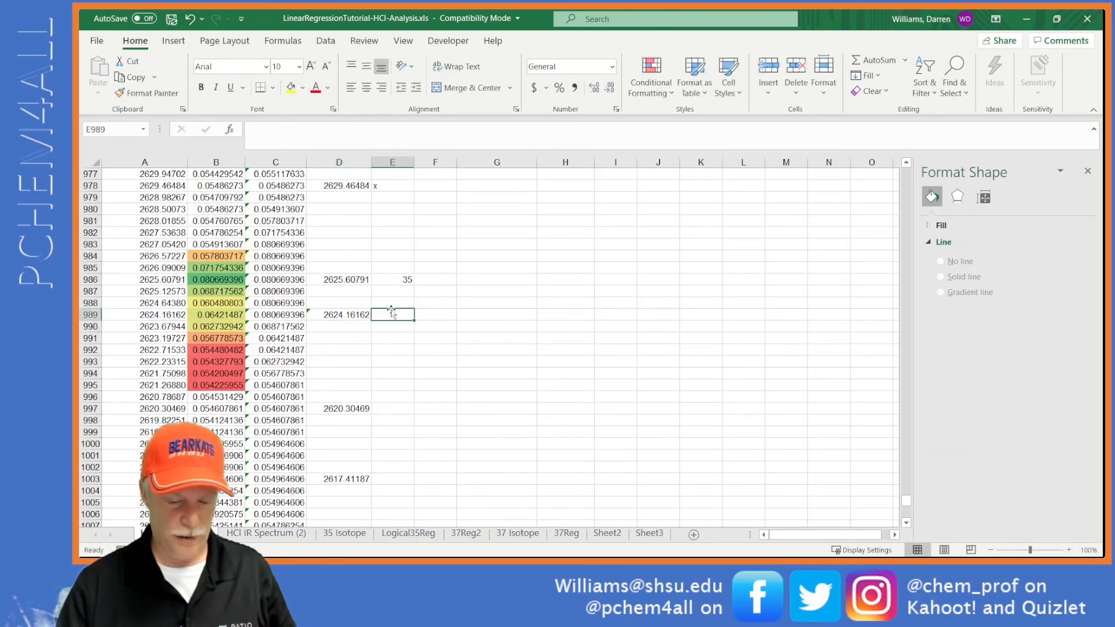
text(37)
key(Return)
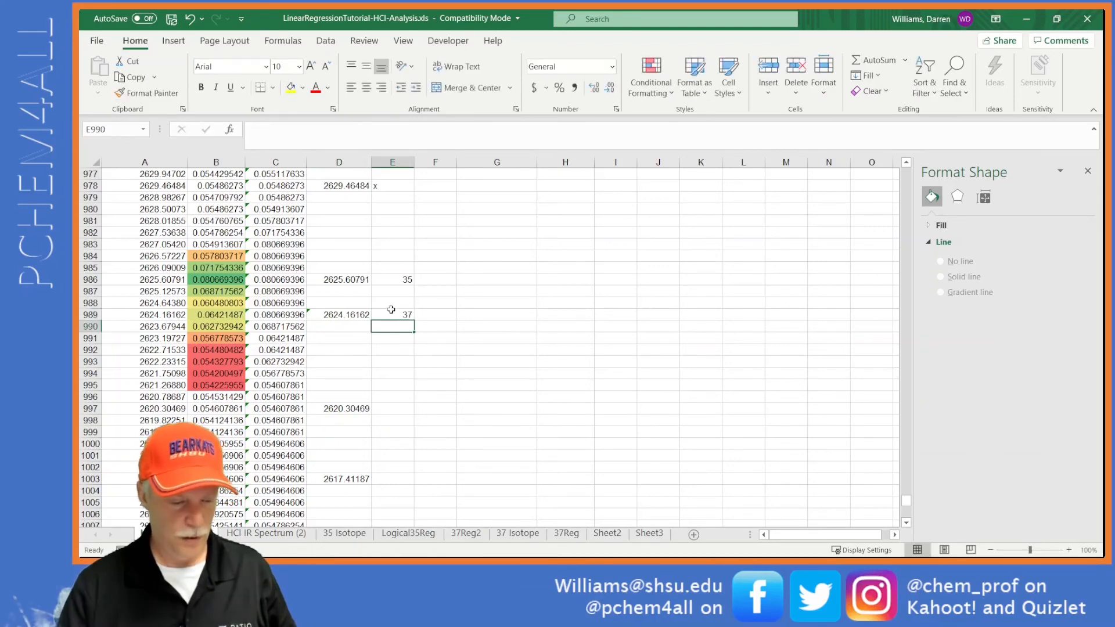
Step: Place a copy of the 2700–2600 cm^-1 spectrum chart beside rows 997 to 1013
scroll(537, 324, up, 12)
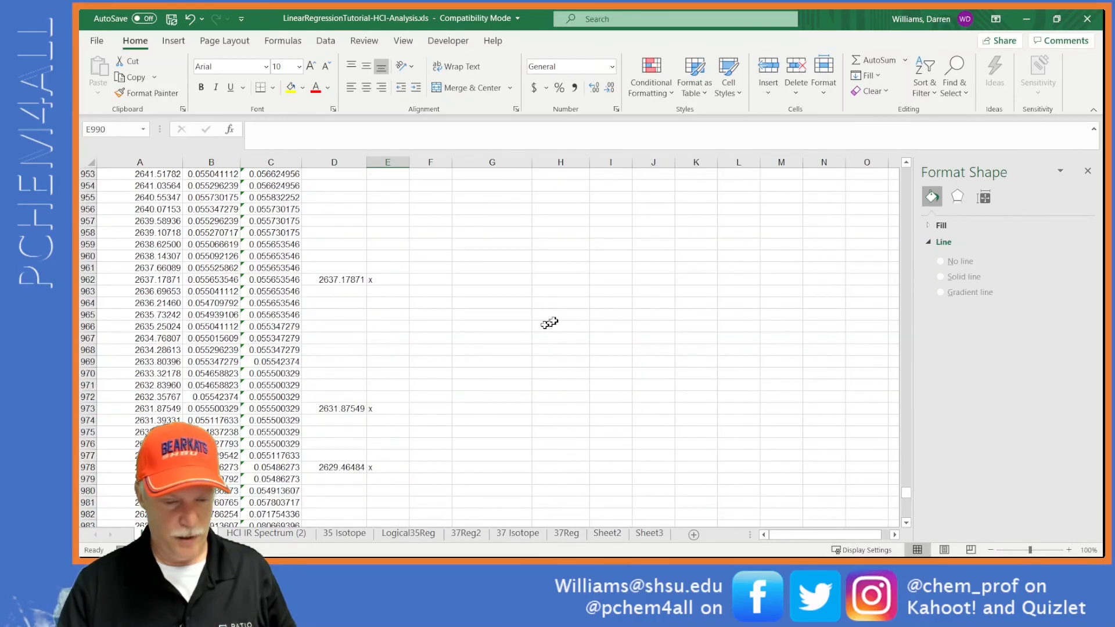
scroll(546, 312, up, 3)
click(491, 223)
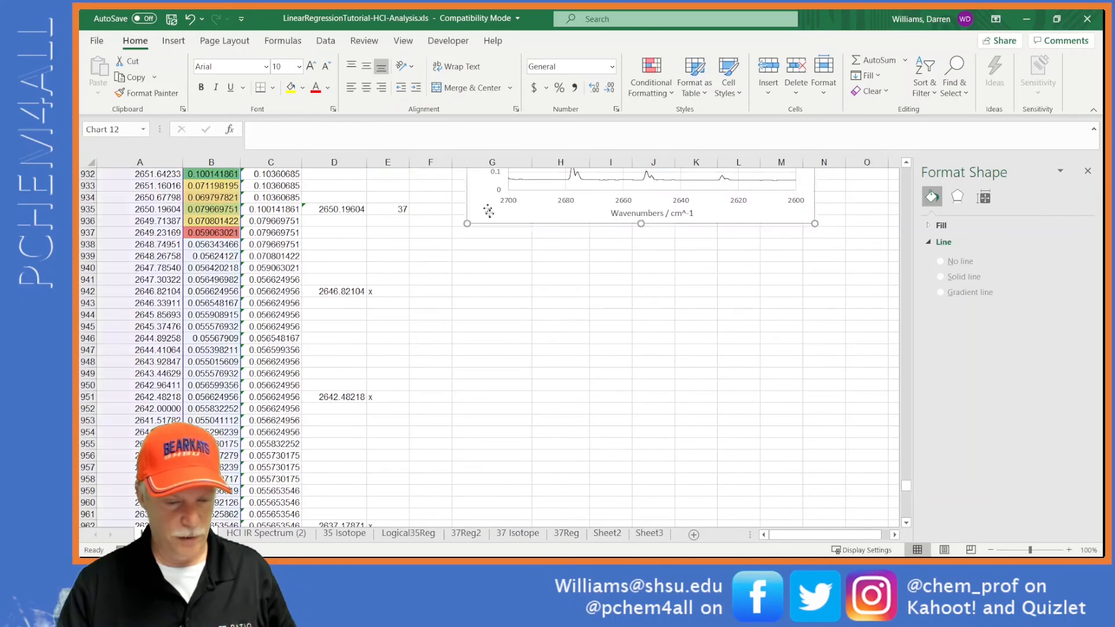
drag(490, 226, 489, 393)
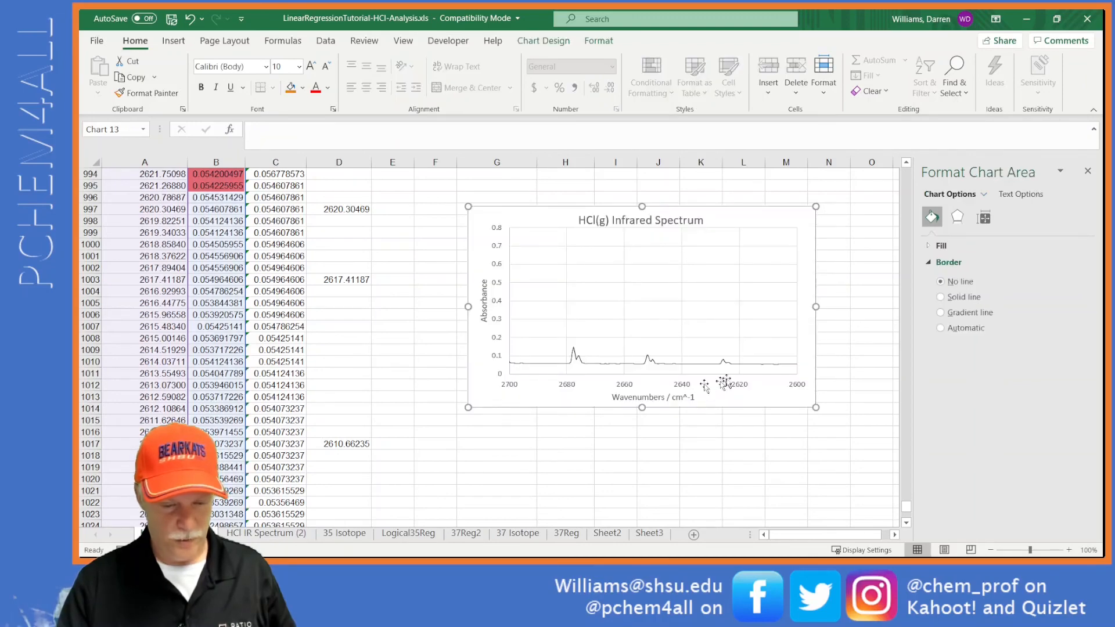
Step: Mark the false peaks in E997, E1003 and E1017 with x
scroll(639, 349, up, 3)
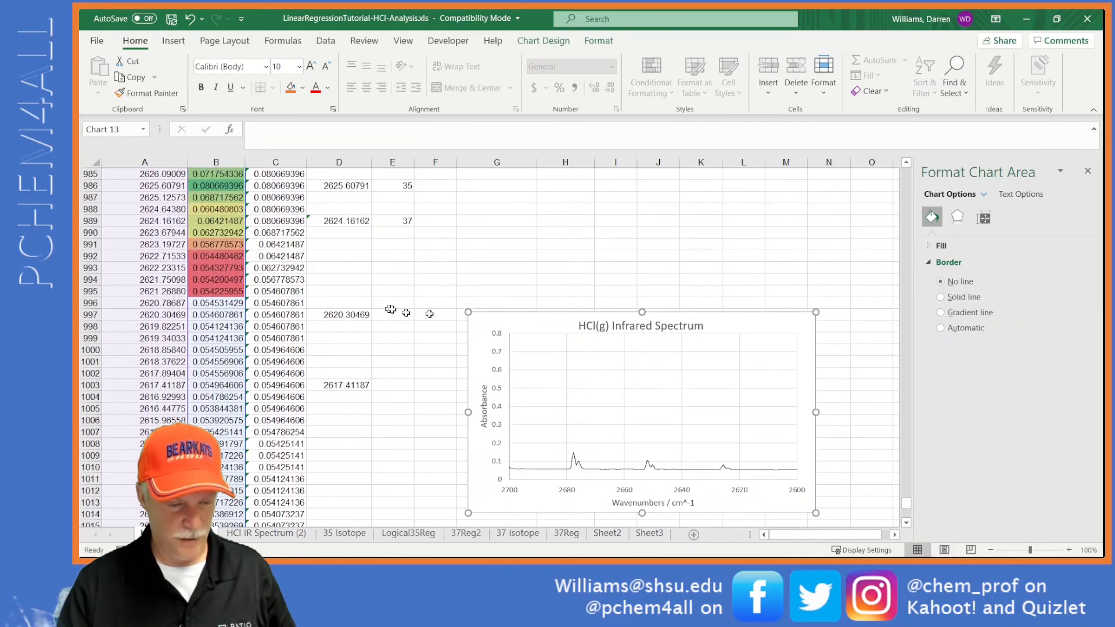
click(384, 312)
text(x)
scroll(448, 336, down, 3)
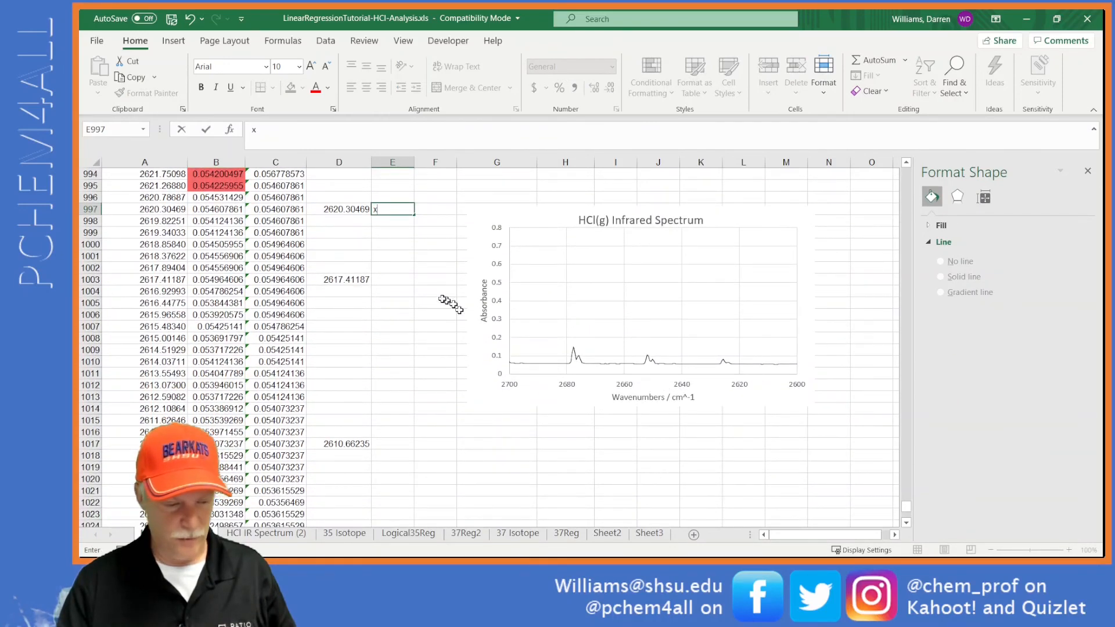
click(400, 283)
text(x)
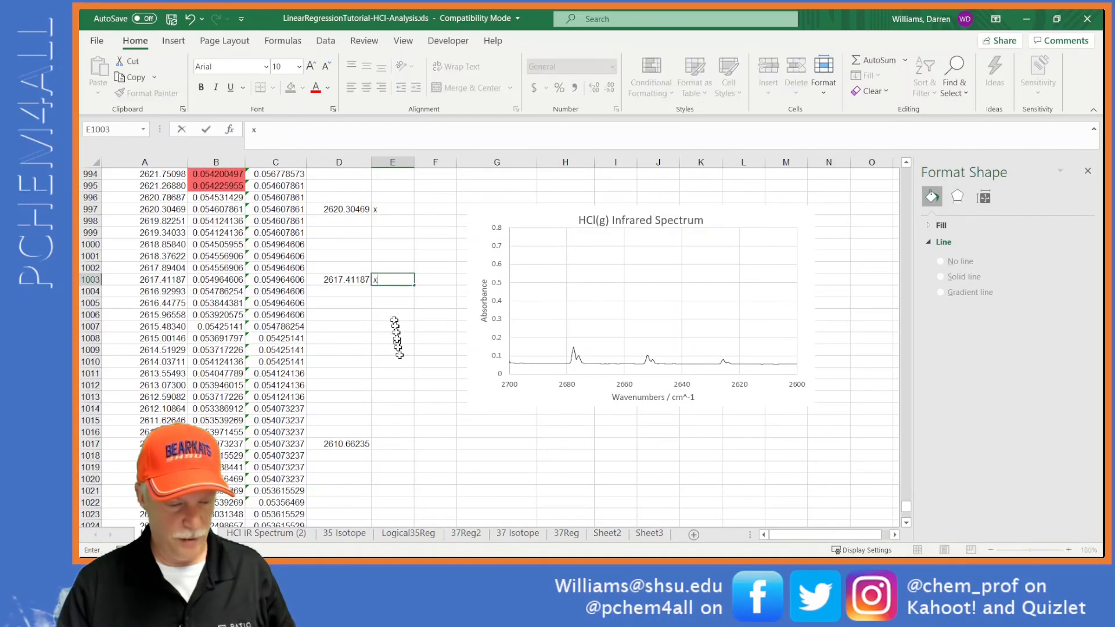
click(395, 445)
text(x)
Step: Mark the false peaks in E1028, E1029 and E1037 with x
scroll(394, 445, down, 4)
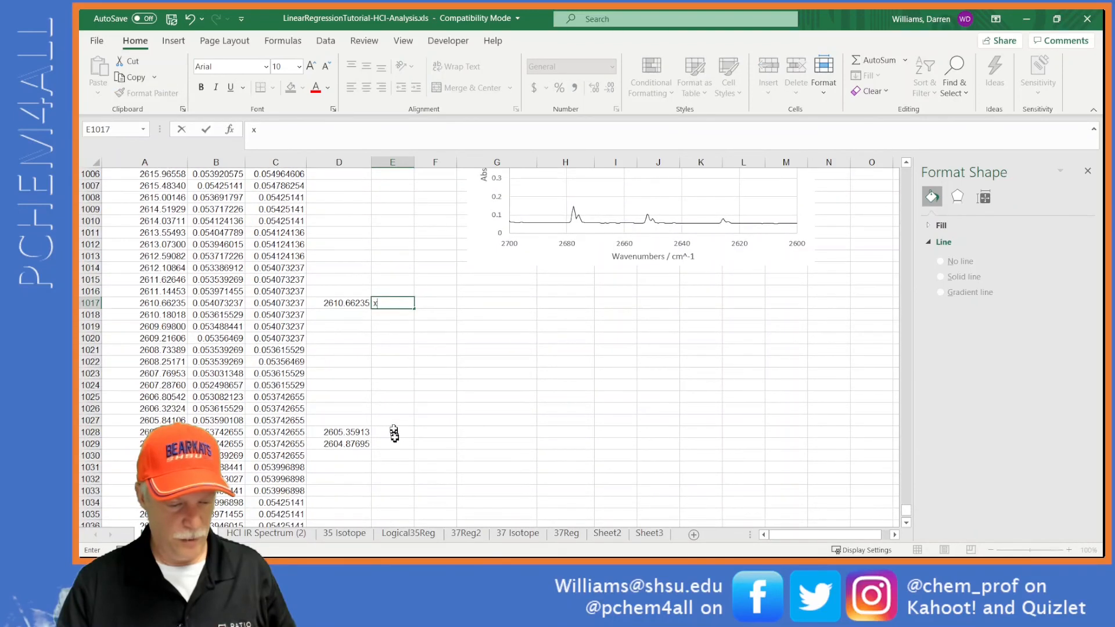
double_click(391, 433)
text(x)
key(Return)
text(x)
scroll(395, 443, down, 3)
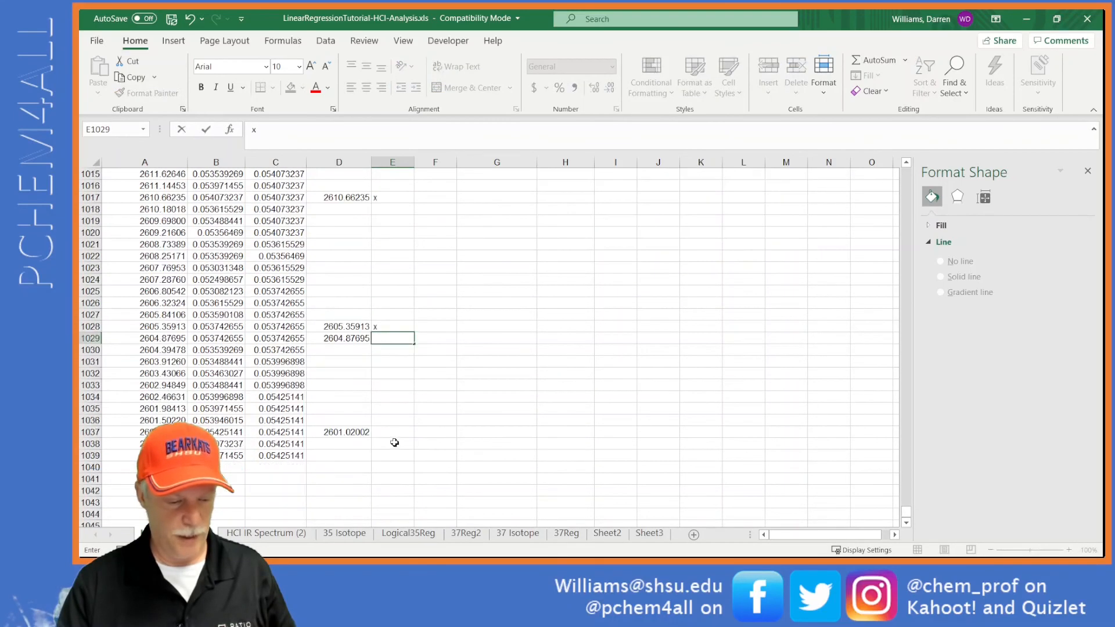
click(393, 436)
text(x)
Step: Copy the picked peak wavenumbers and their isotope labels in D5:E1039
scroll(398, 424, up, 16)
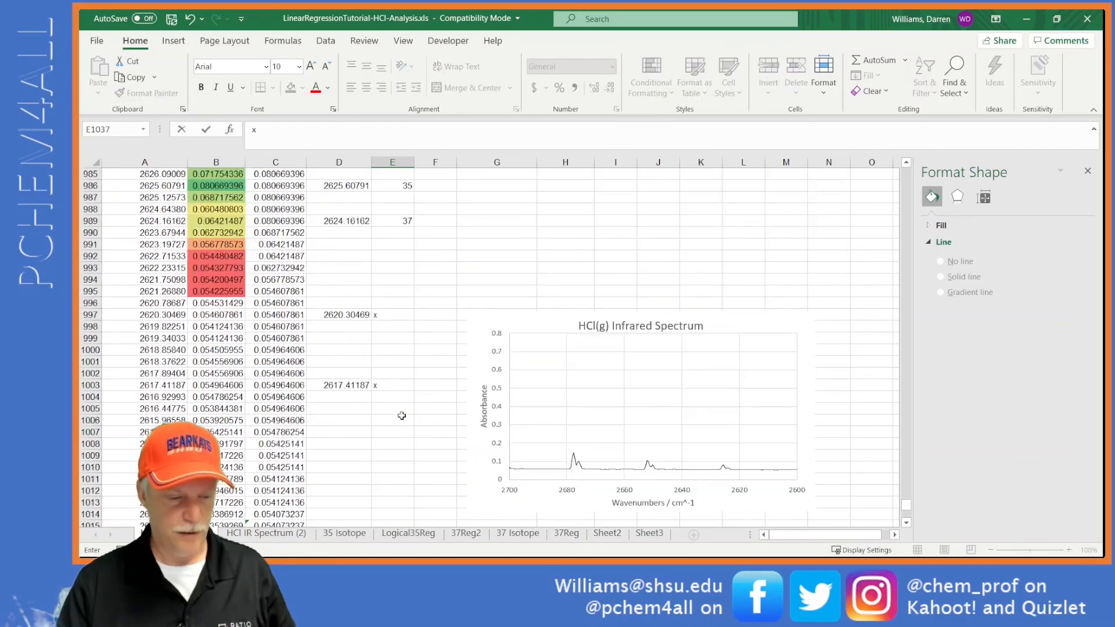
scroll(402, 414, up, 13)
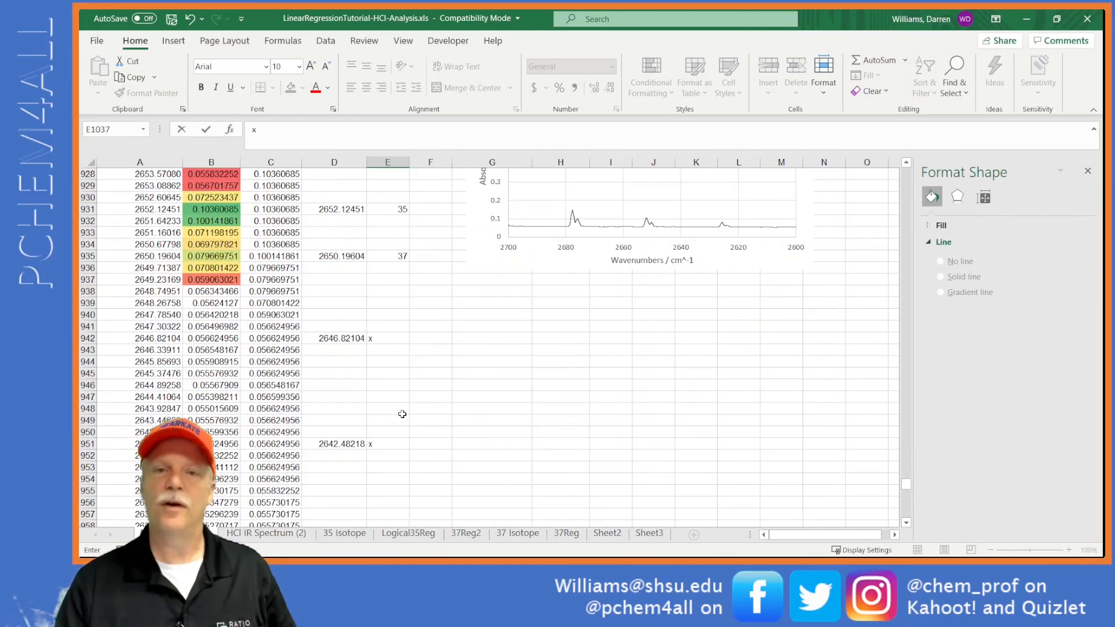
scroll(423, 281, up, 18)
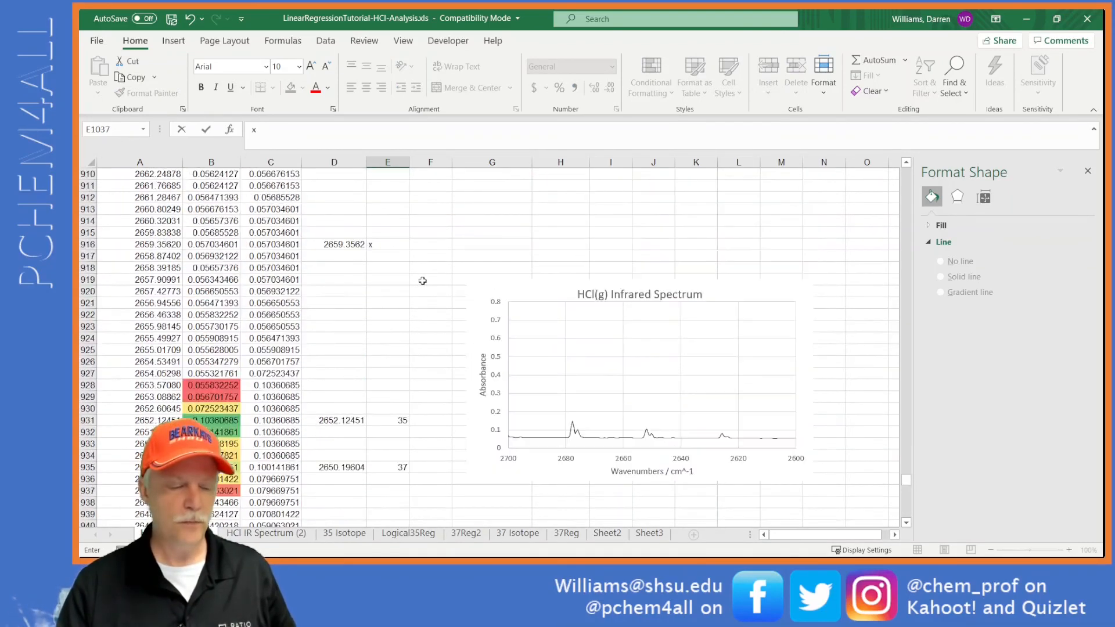
scroll(407, 267, up, 20)
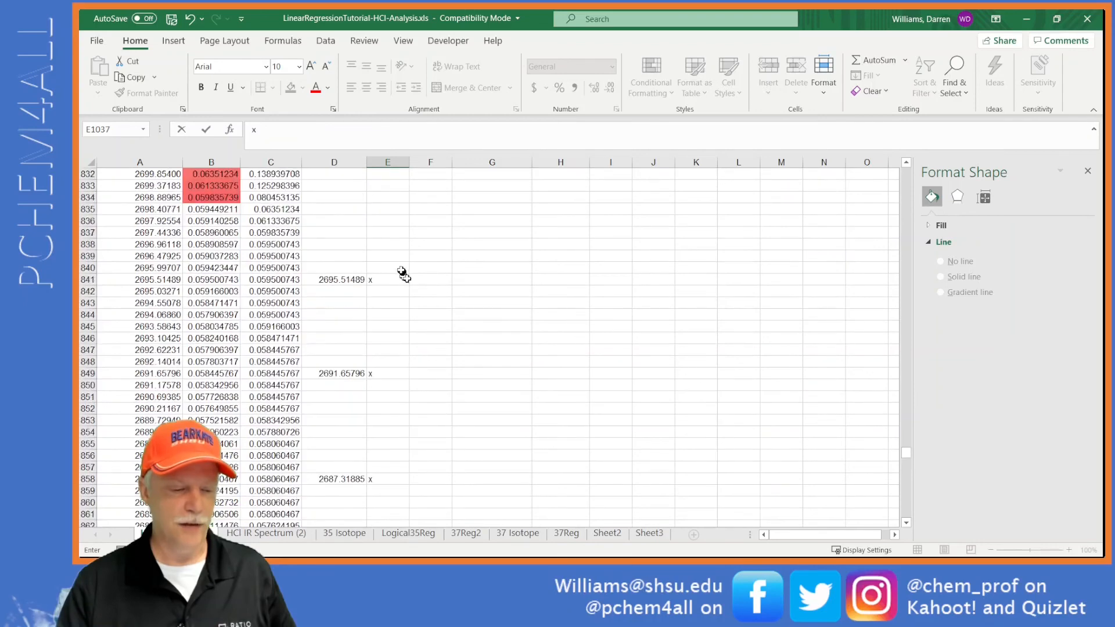
scroll(393, 257, up, 20)
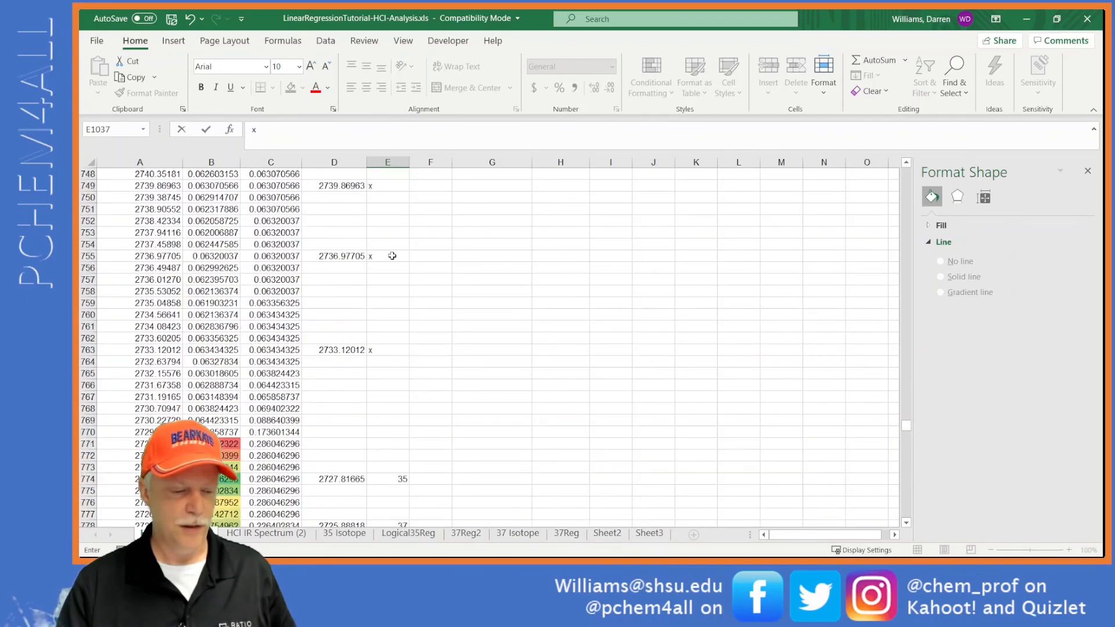
scroll(388, 242, up, 11)
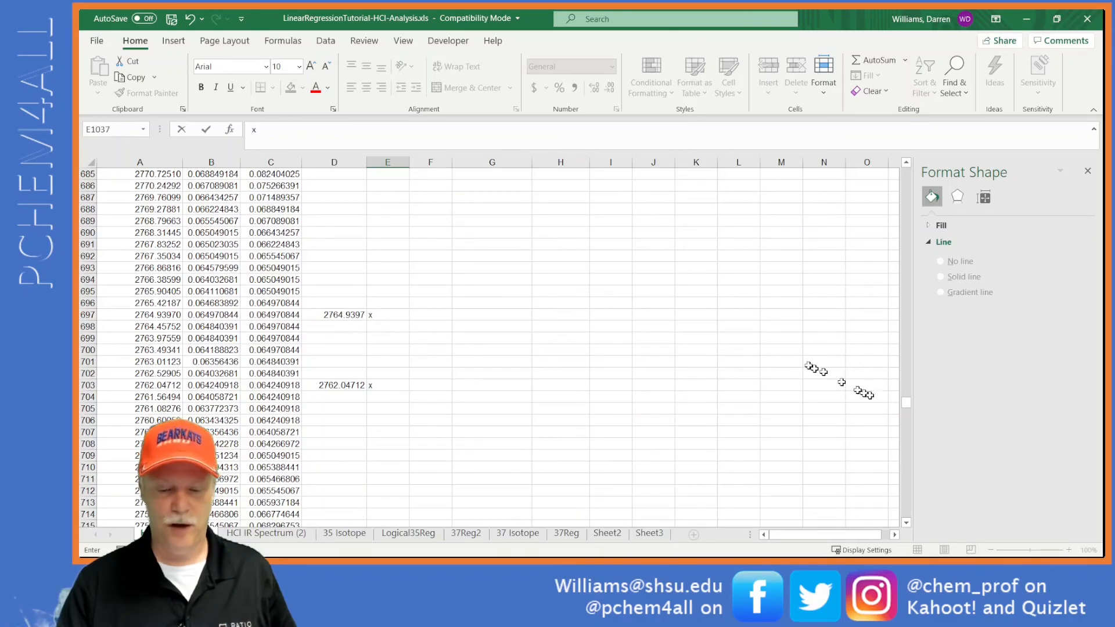
scroll(907, 400, up, 1)
drag(906, 401, 909, 169)
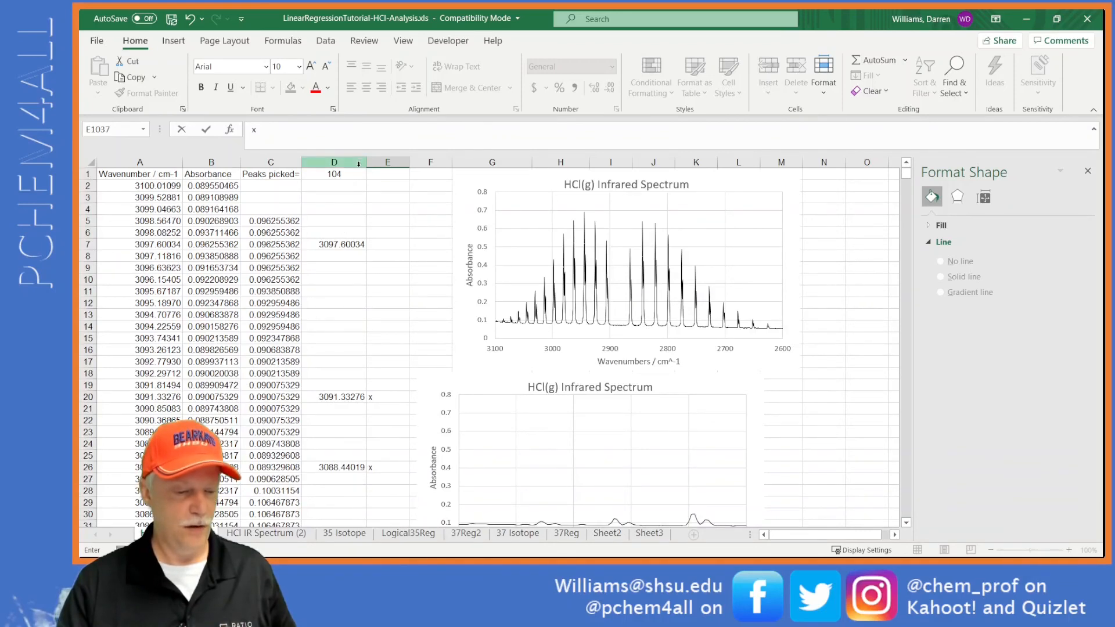
click(340, 222)
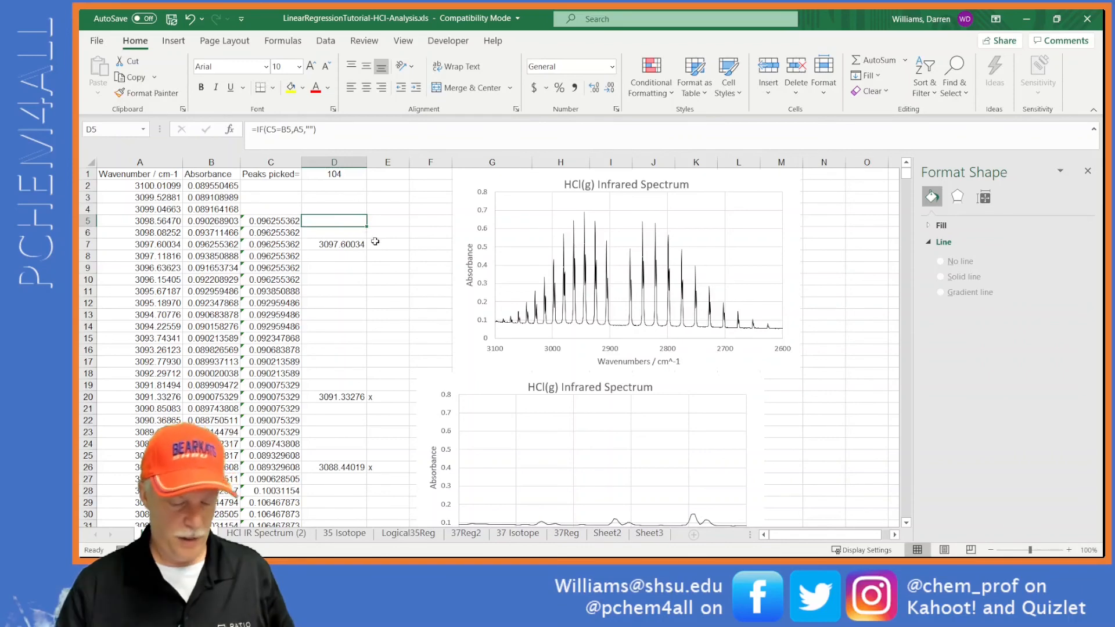
drag(340, 221, 383, 221)
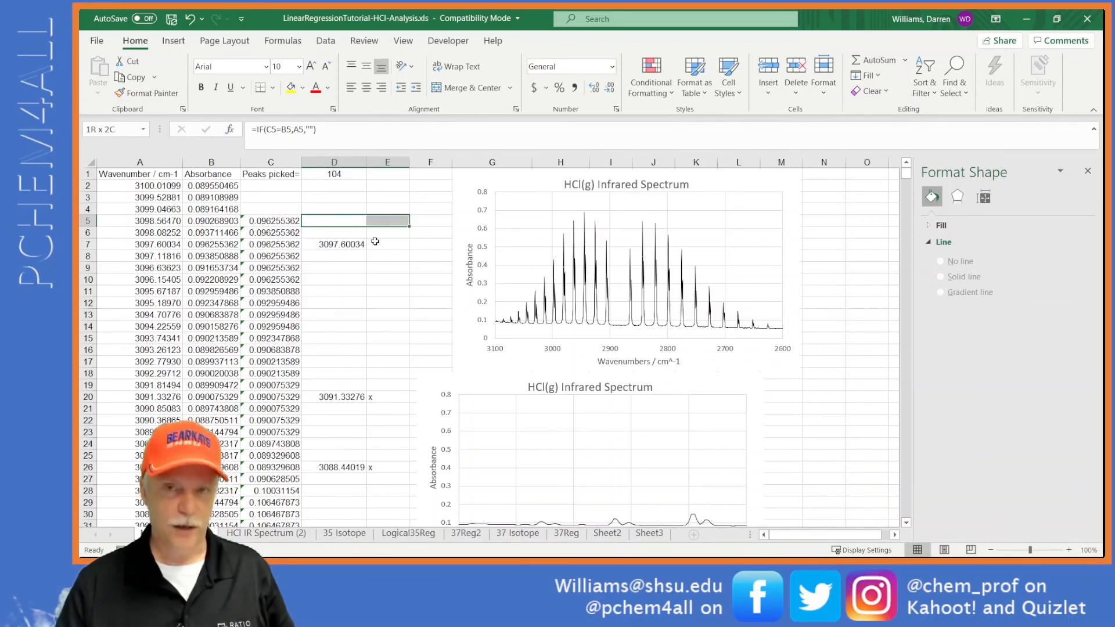
key(ctrl+shift+Down)
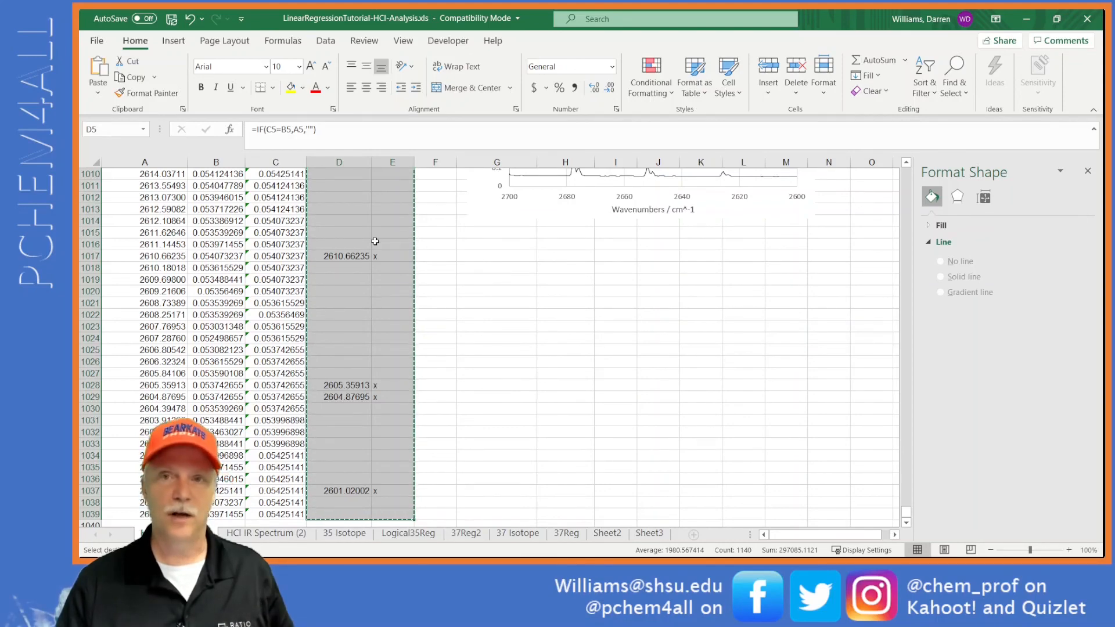
Step: Move the full-range spectrum chart clear of columns G and H, and paste the copied peak list there as values starting at G2
key(Right)
key(Right)
key(Right)
key(Up)
key(Up)
key(Up)
key(Up)
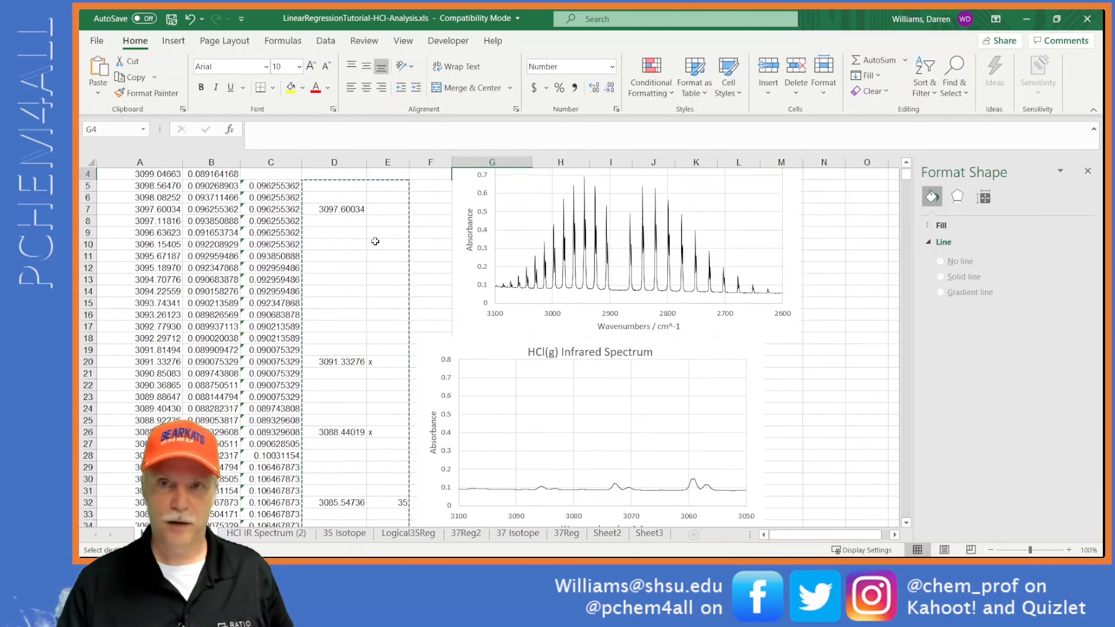
key(Down)
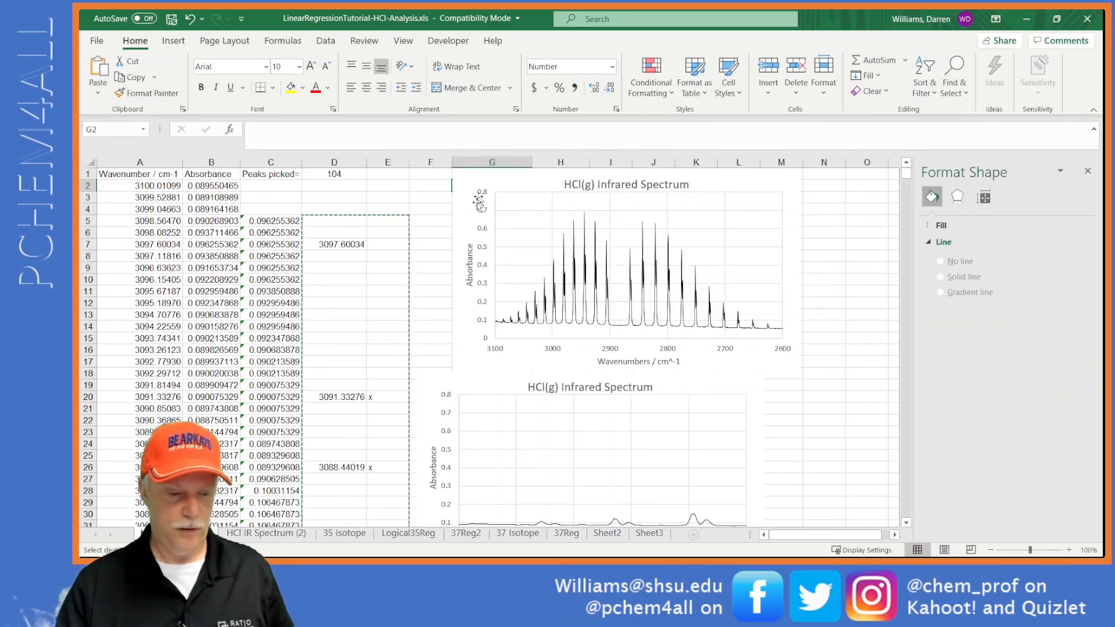
drag(459, 178, 637, 208)
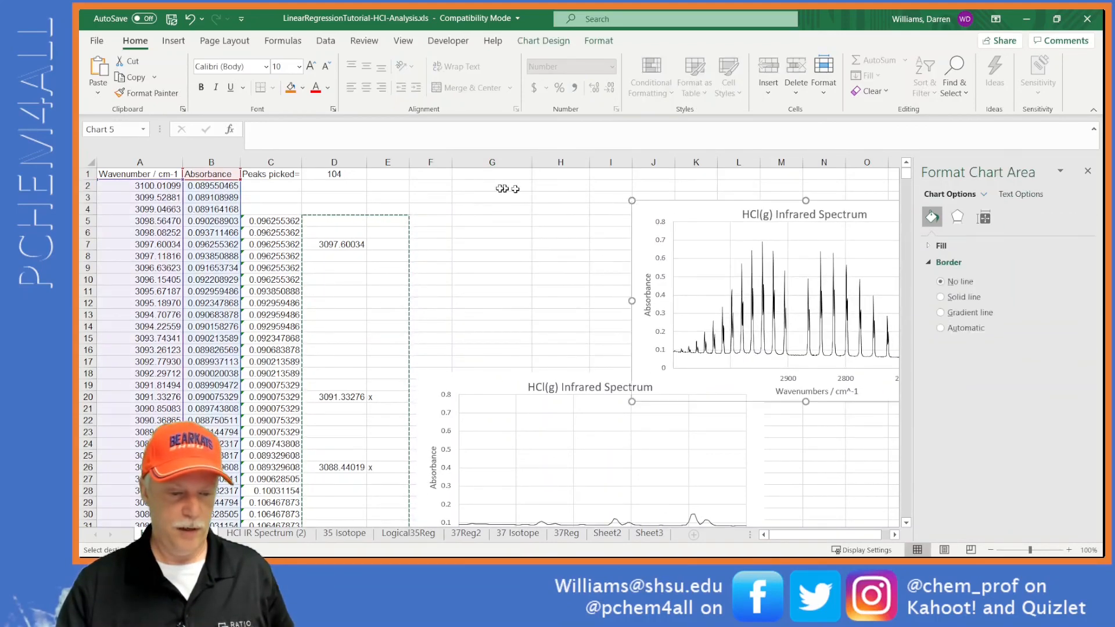
click(495, 187)
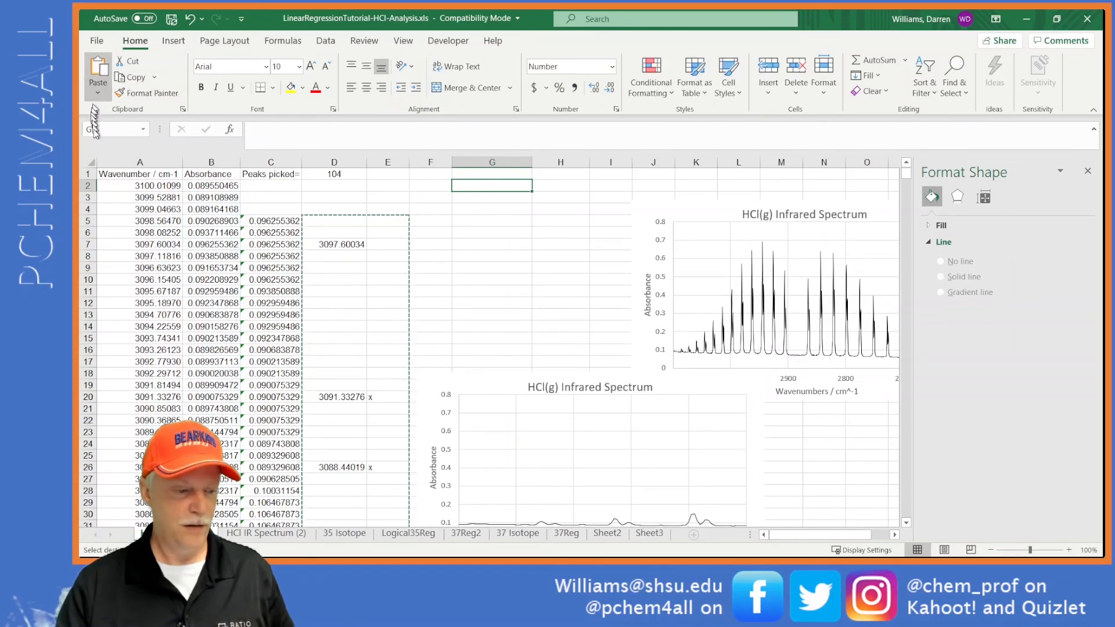
key(ctrl+v)
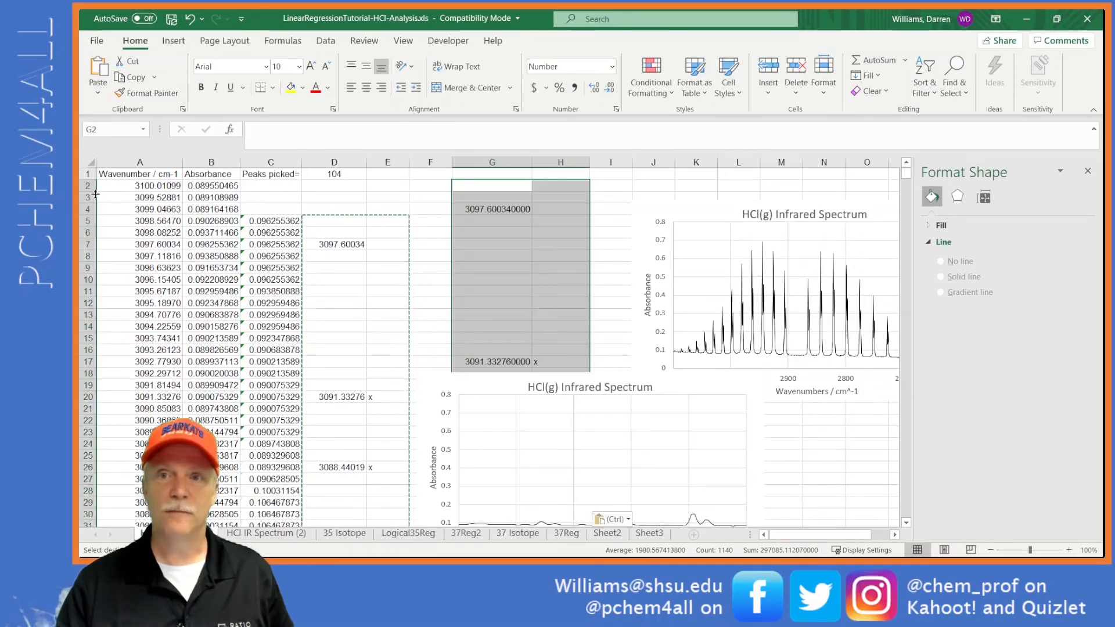
Step: Mark the unlabelled first peak, 3097.60034, as false with x in both E7 and H4
click(561, 211)
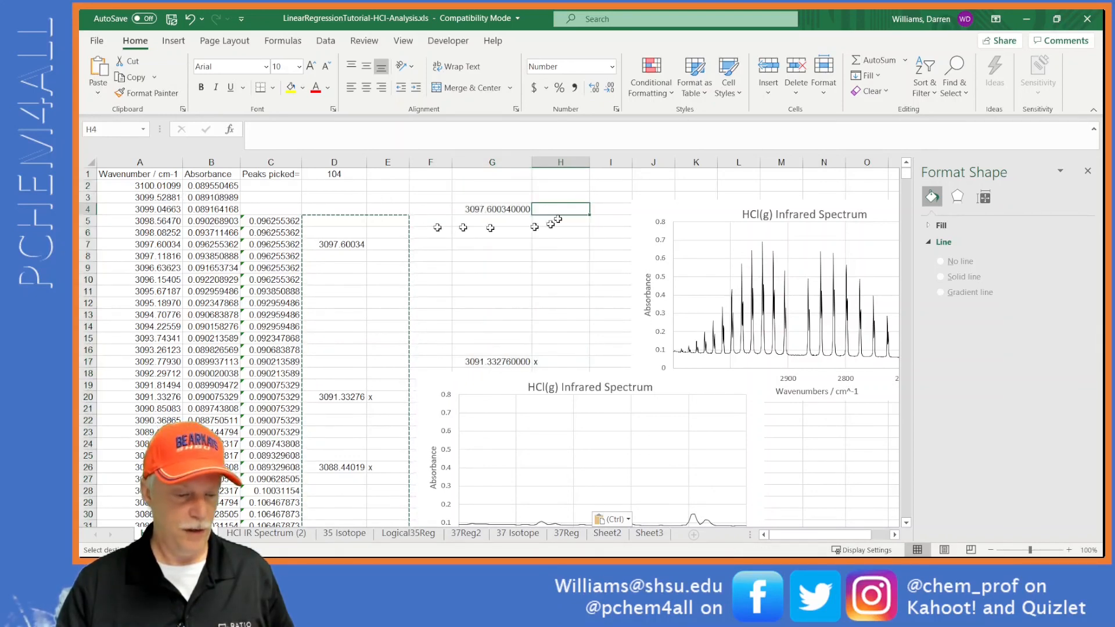
click(384, 244)
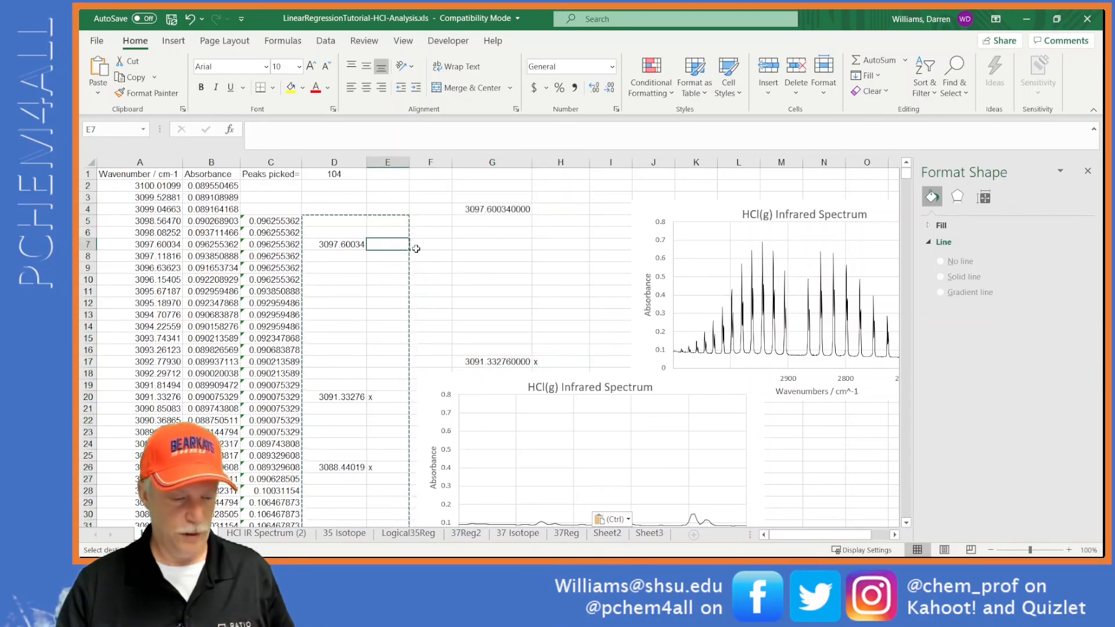
text(x)
click(537, 210)
text(x)
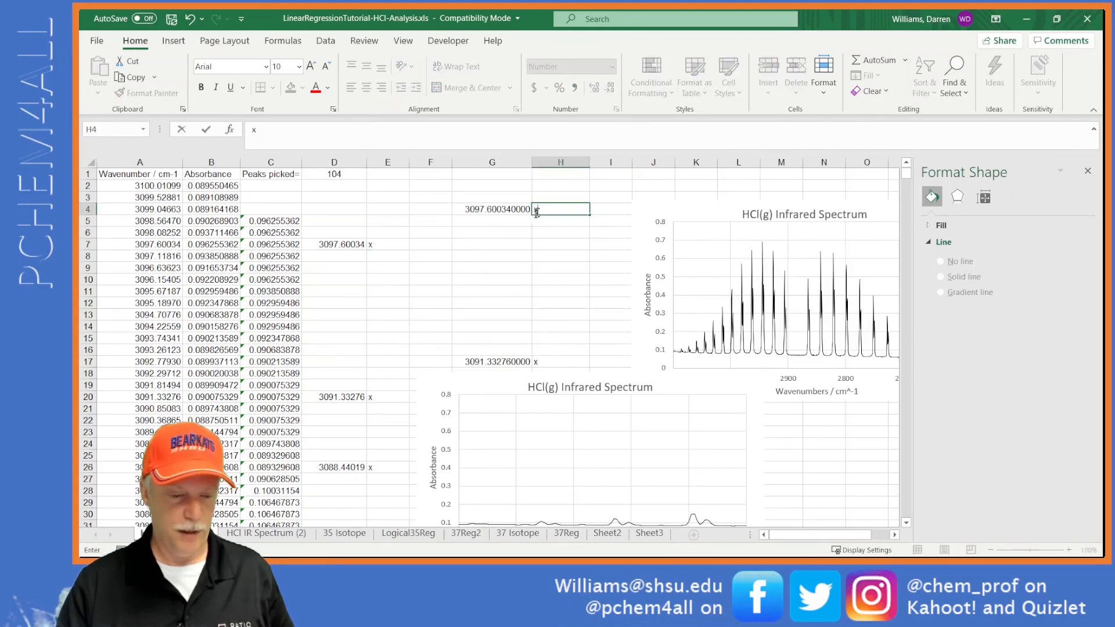
Step: Sort the pasted peak list from G4 down by the isotope labels in column H, ascending and without a header row
click(523, 209)
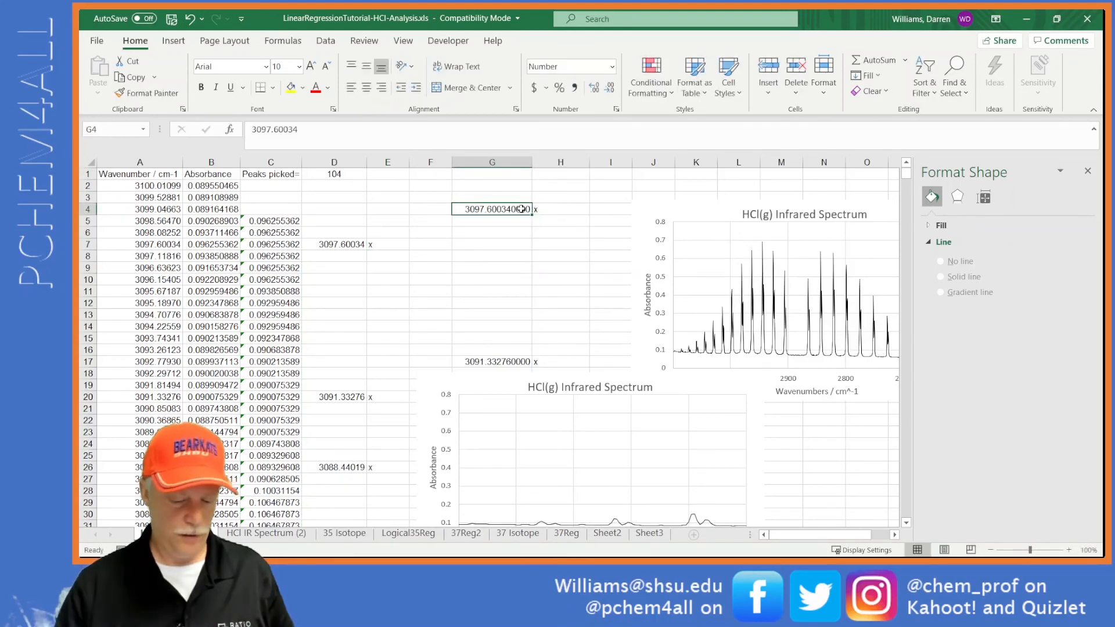
key(shift+Right)
key(ctrl+shift+End)
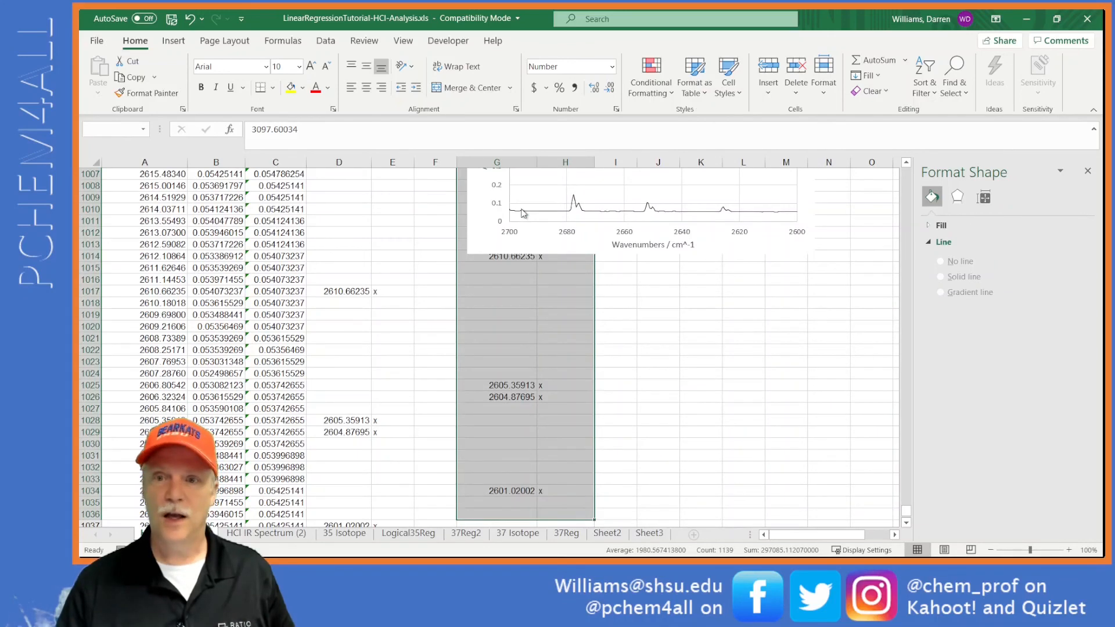
scroll(524, 214, down, 1)
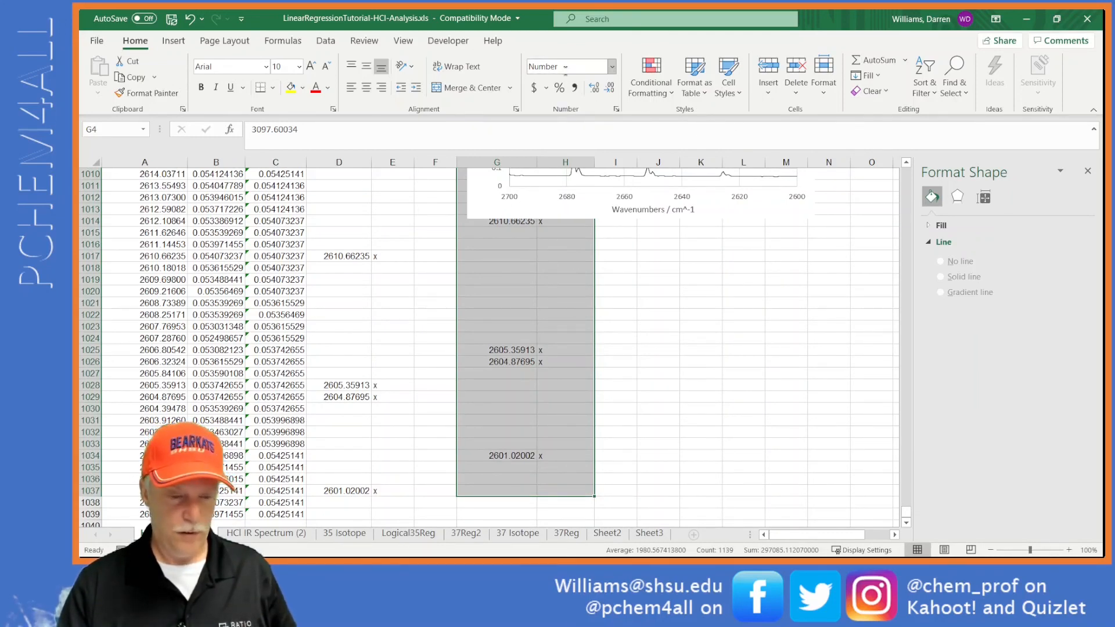
click(326, 40)
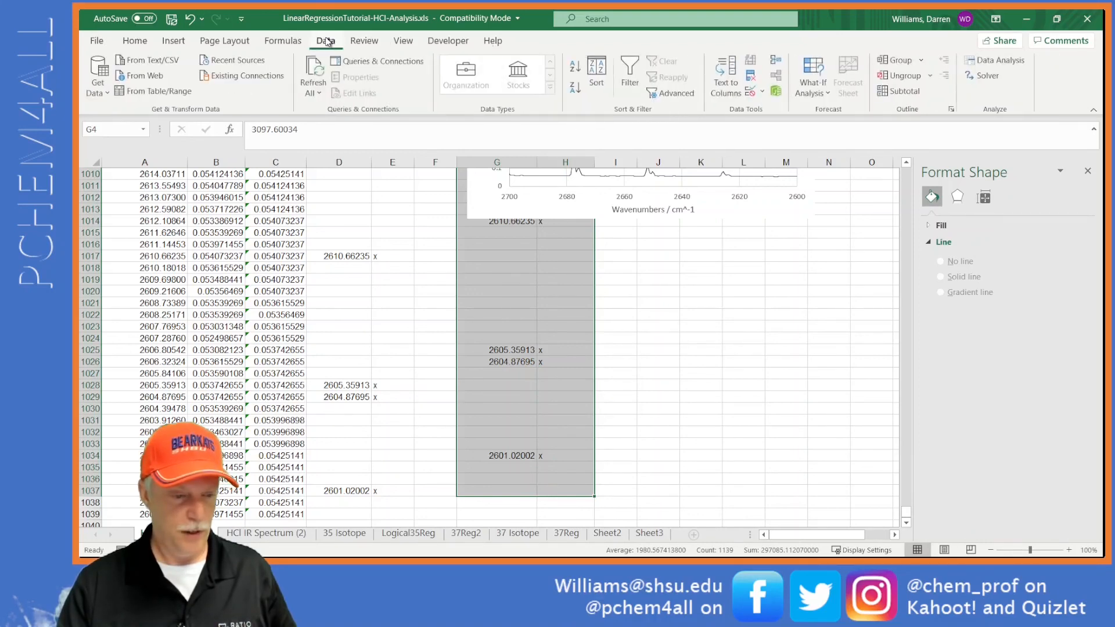
click(591, 74)
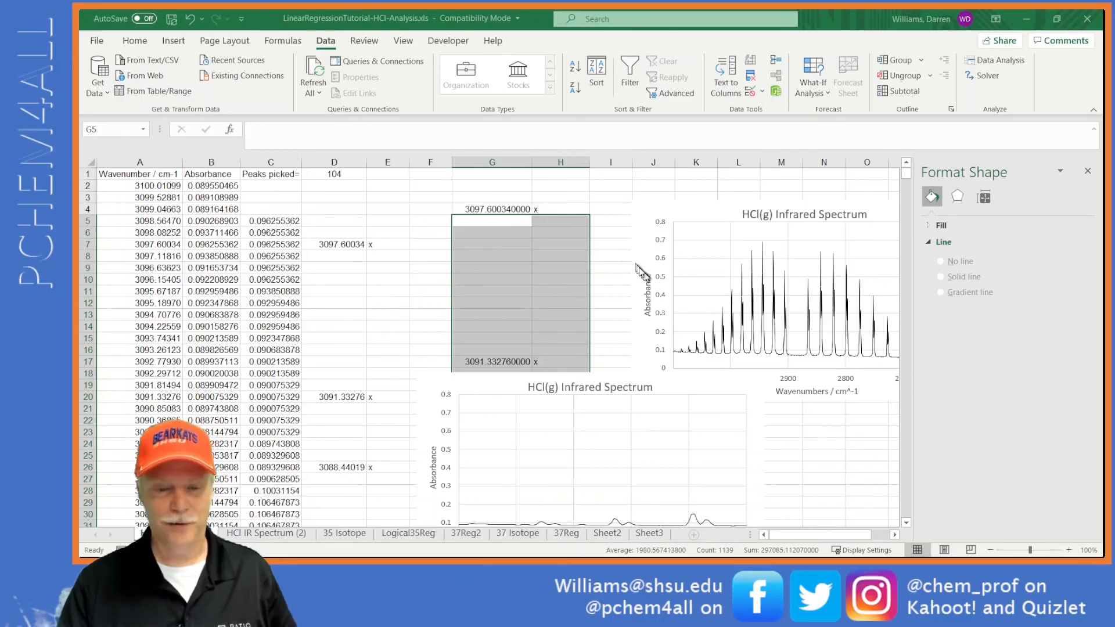
click(899, 260)
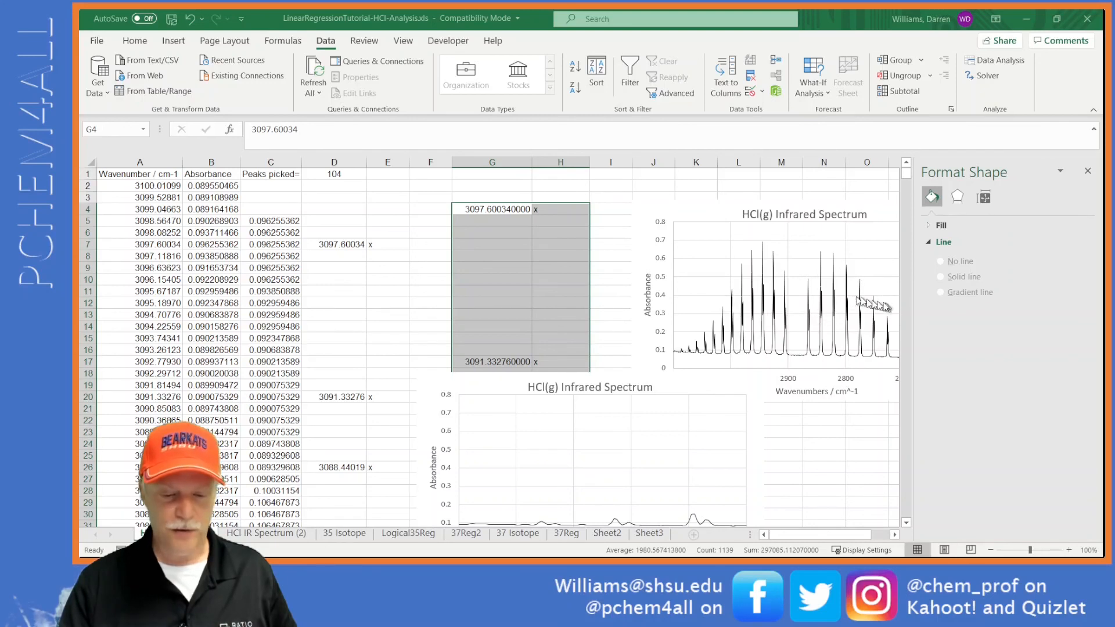
click(902, 393)
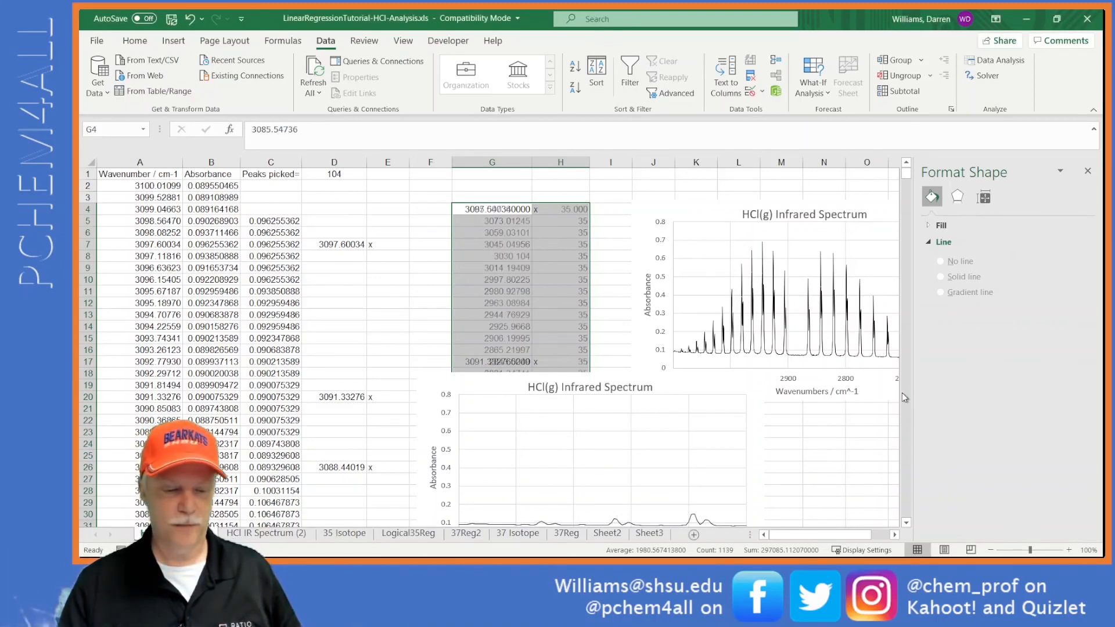
Step: Format the isotope label in H4 to show no decimal places
click(561, 208)
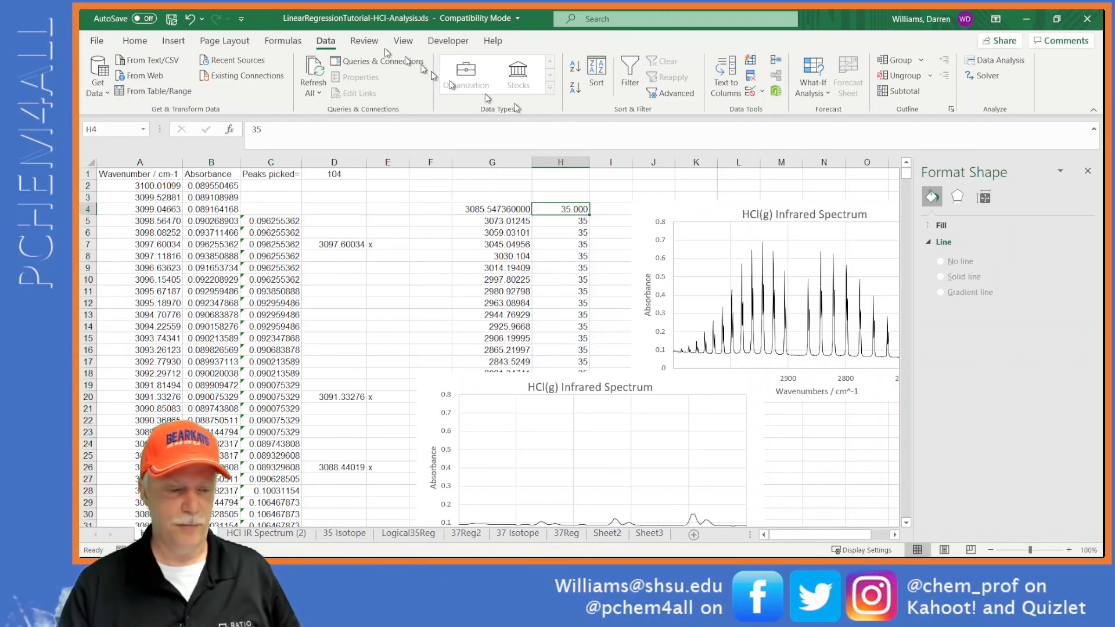
click(135, 41)
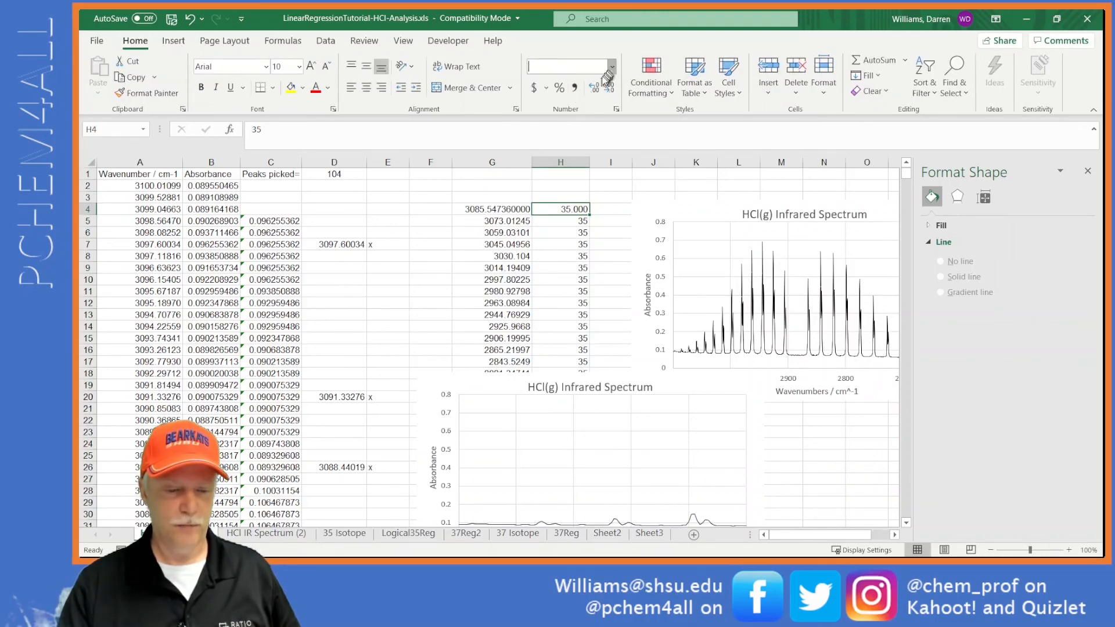
click(593, 89)
click(562, 185)
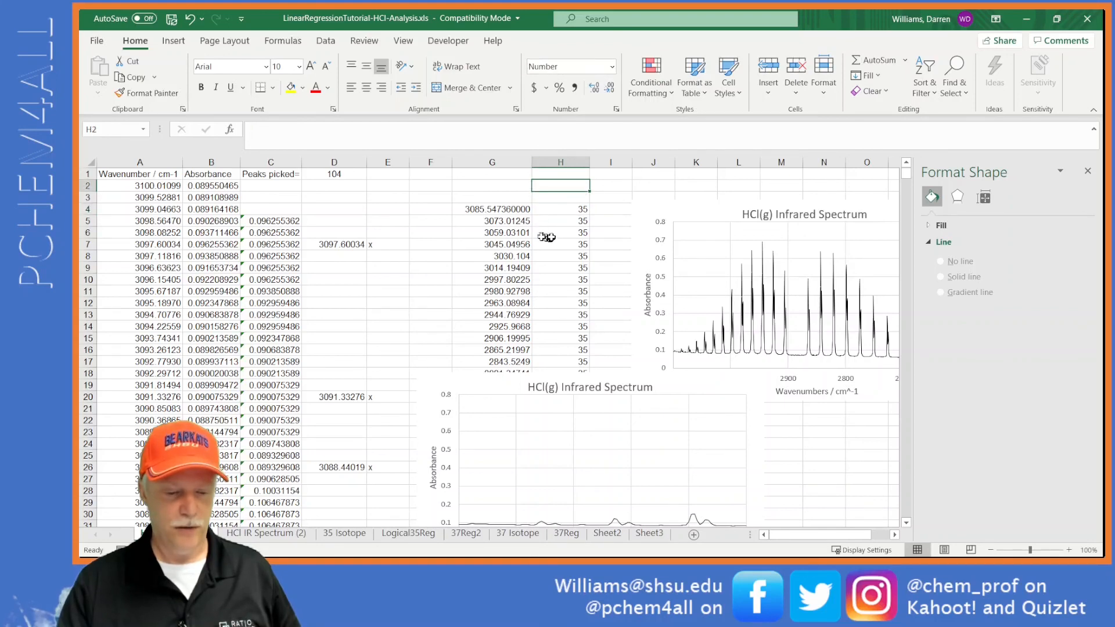
Step: Move the 3100–3050 cm^-1 spectrum chart clear of the sorted peak list in columns G and H
click(517, 214)
scroll(518, 216, down, 3)
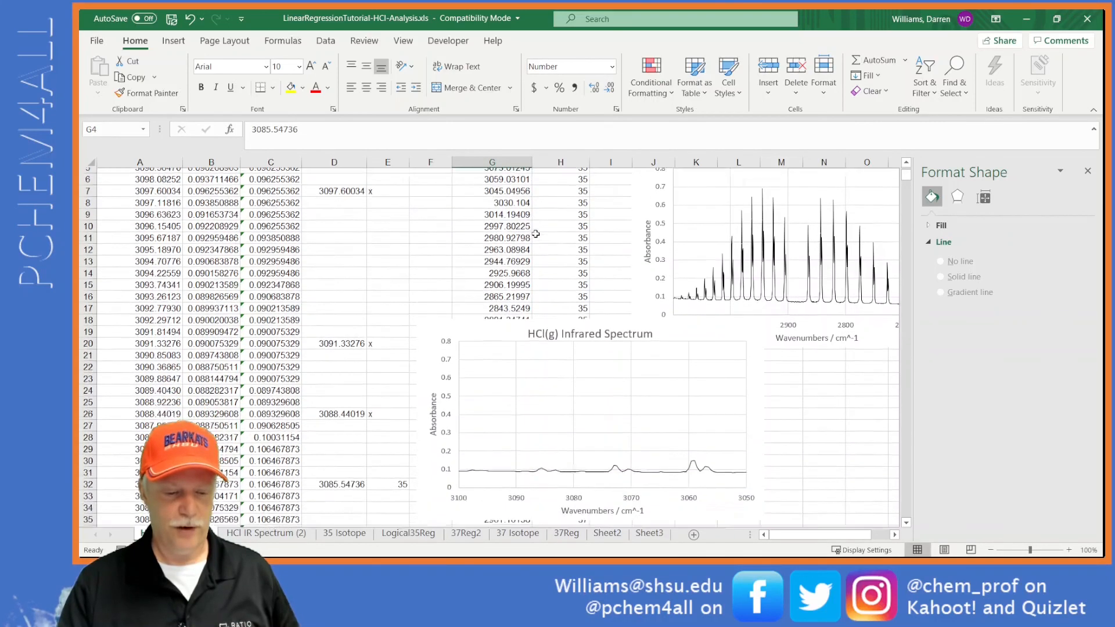
drag(456, 274, 675, 307)
scroll(552, 338, down, 1)
scroll(552, 338, down, 2)
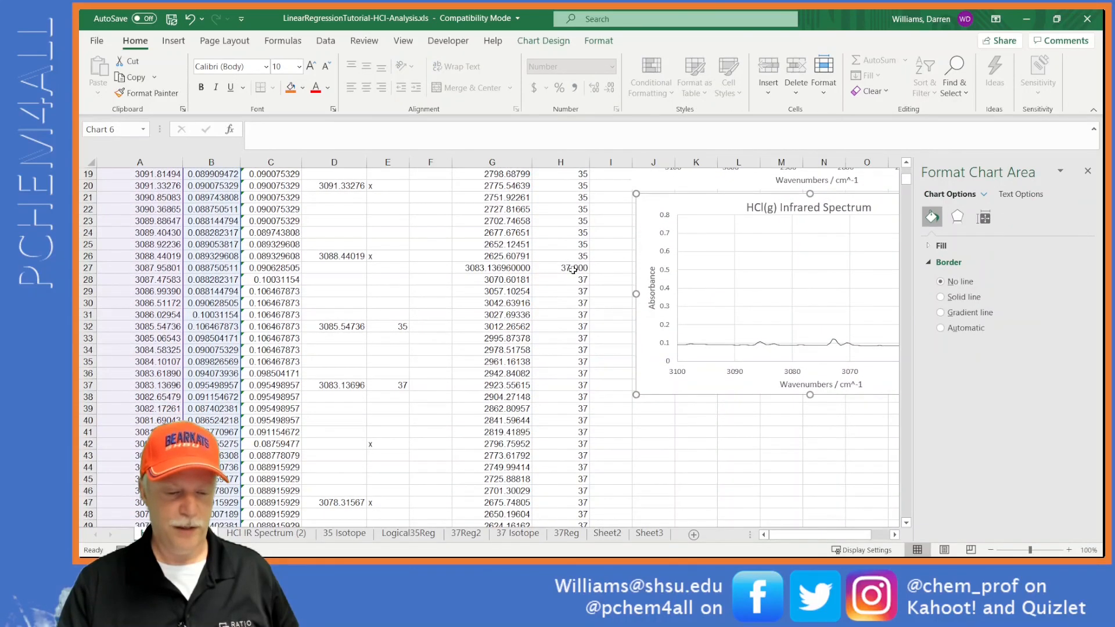
Step: Delete the false peaks labelled x from the sorted list, from G50:H50 down to the end
scroll(544, 417, down, 4)
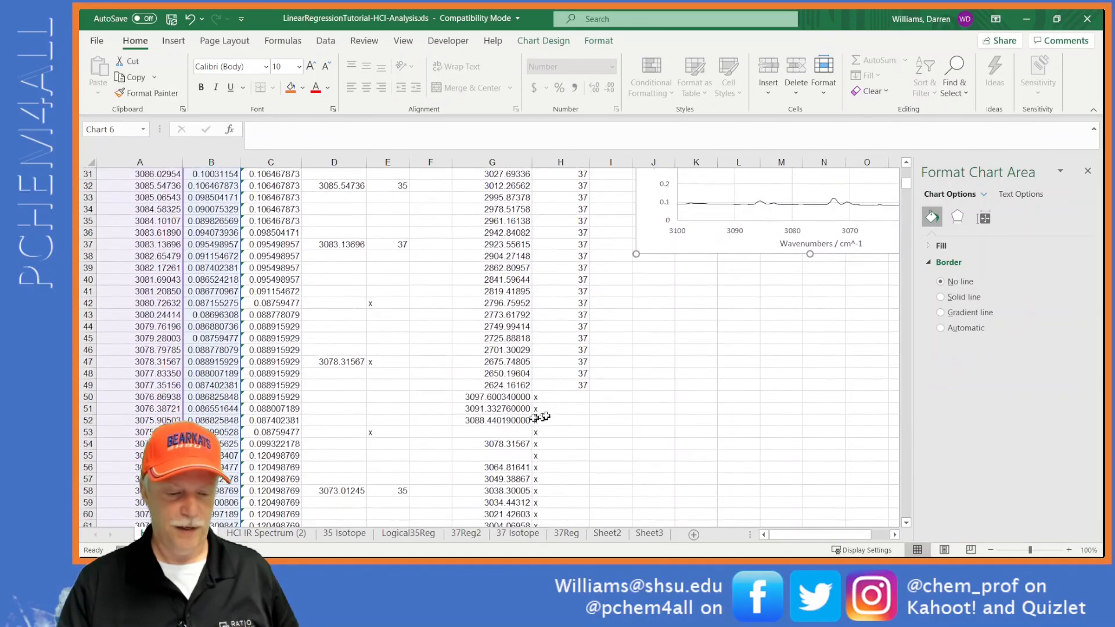
scroll(544, 417, down, 2)
drag(521, 325, 521, 326)
key(ctrl+shift+Down)
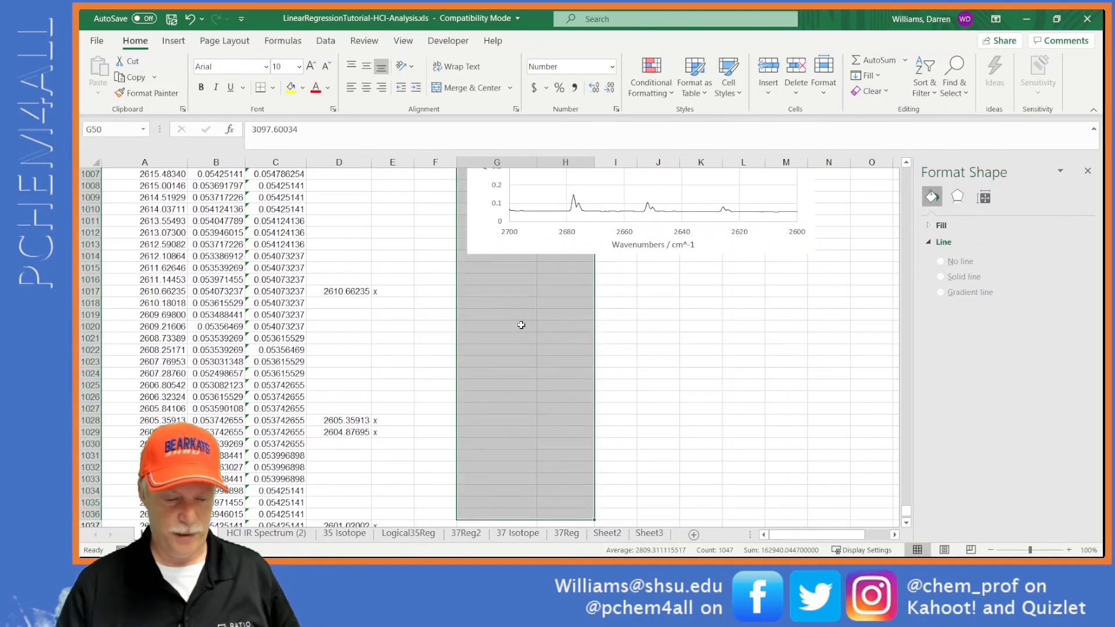
key(Delete)
scroll(521, 325, up, 11)
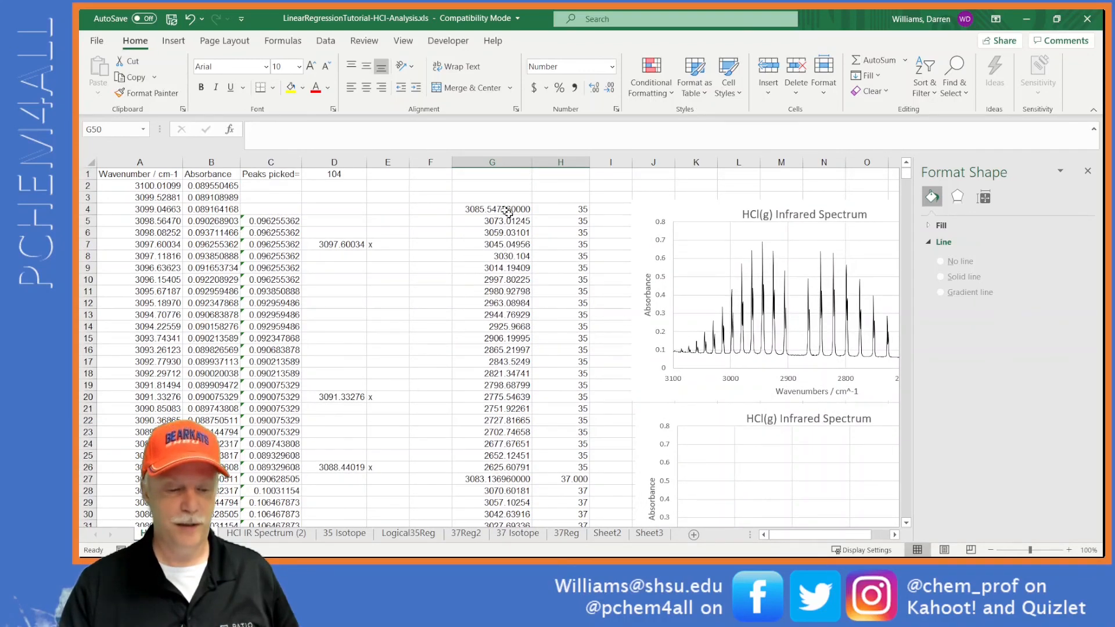
Step: Select the isotope 35 peaks with their labels in G4:H26 and switch to another window
drag(510, 212, 579, 468)
scroll(563, 504, down, 10)
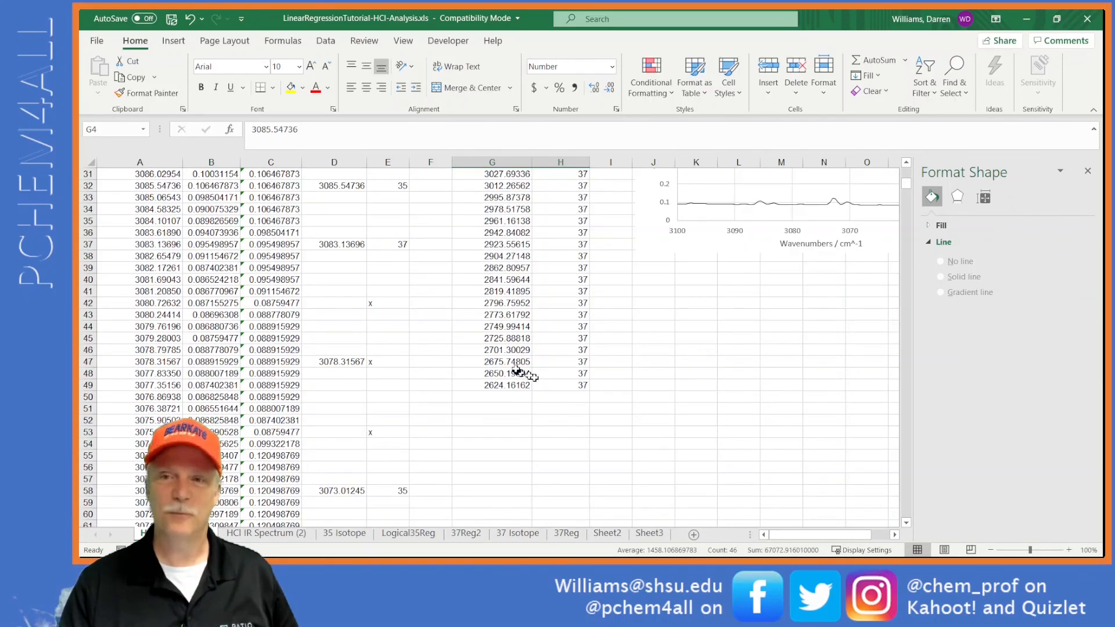
scroll(517, 372, up, 10)
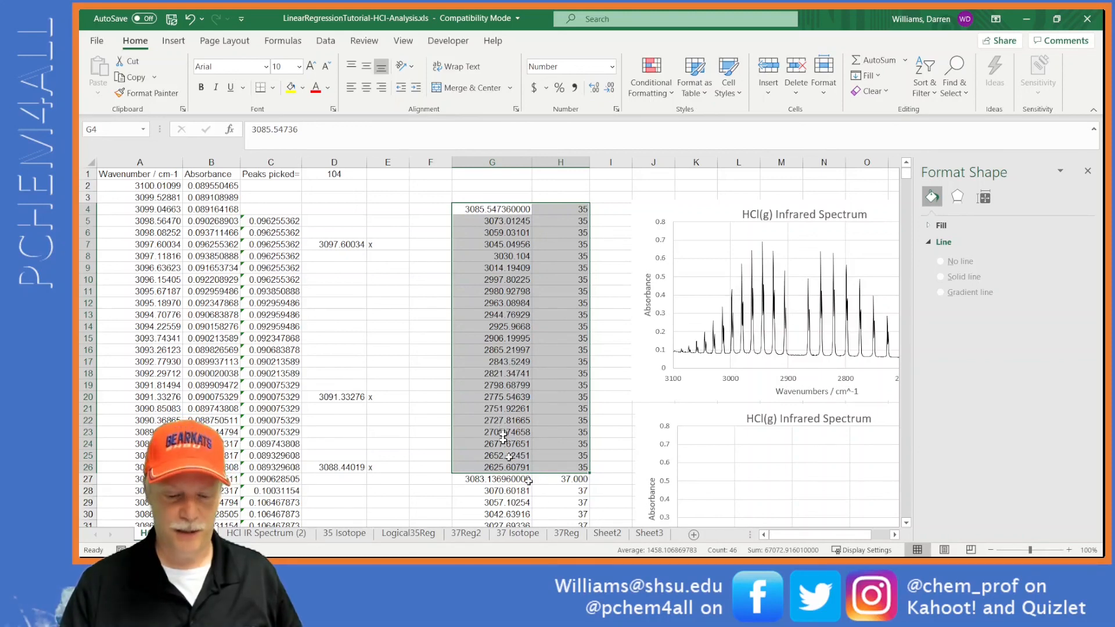
key(alt+Tab)
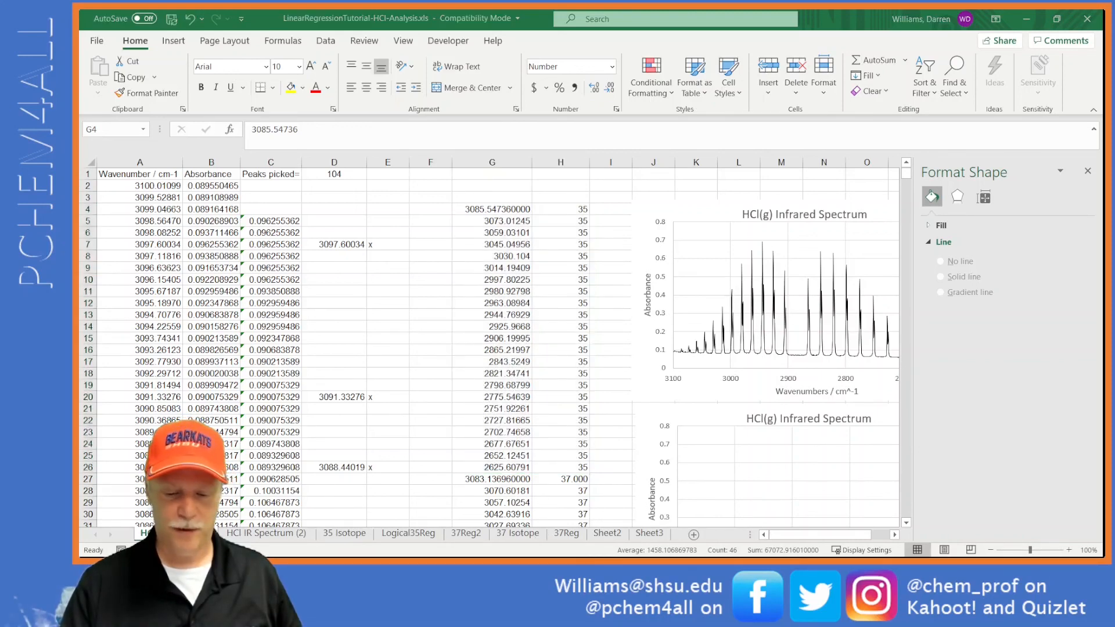